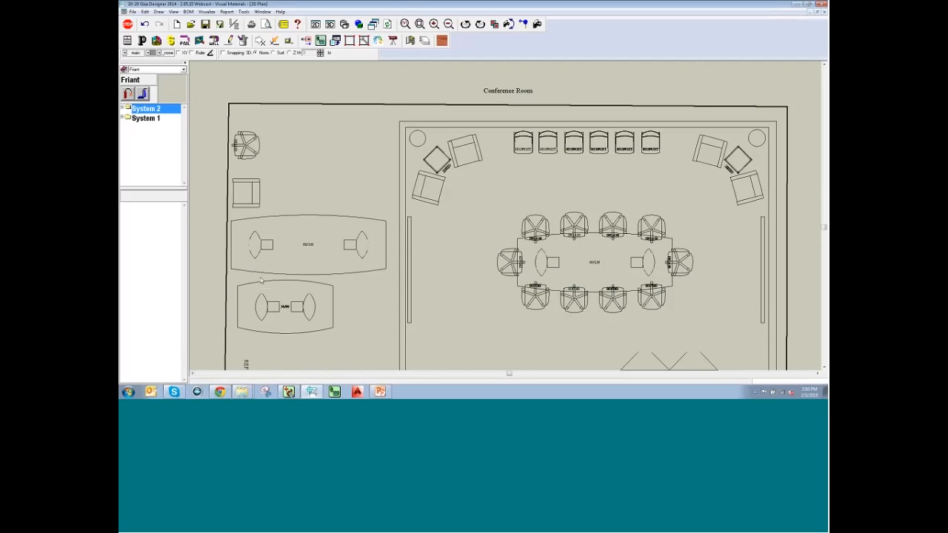
# Bring the AutoCAD drawing of the conference room furniture layout to the front.
pyautogui.click(288, 391)
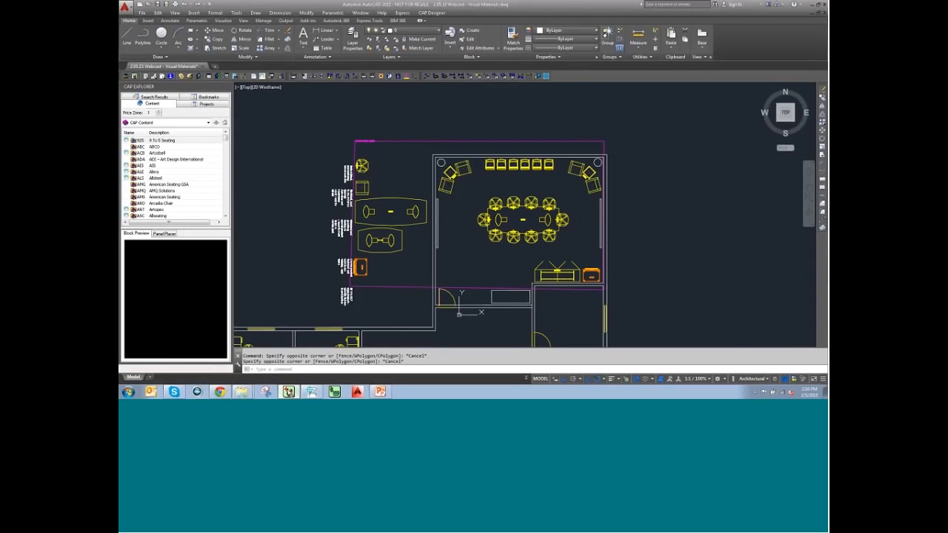
# Zoom into the plan and run VIZ to launch 20-20 Visual Impression.
pyautogui.scroll(4, 463, 286)
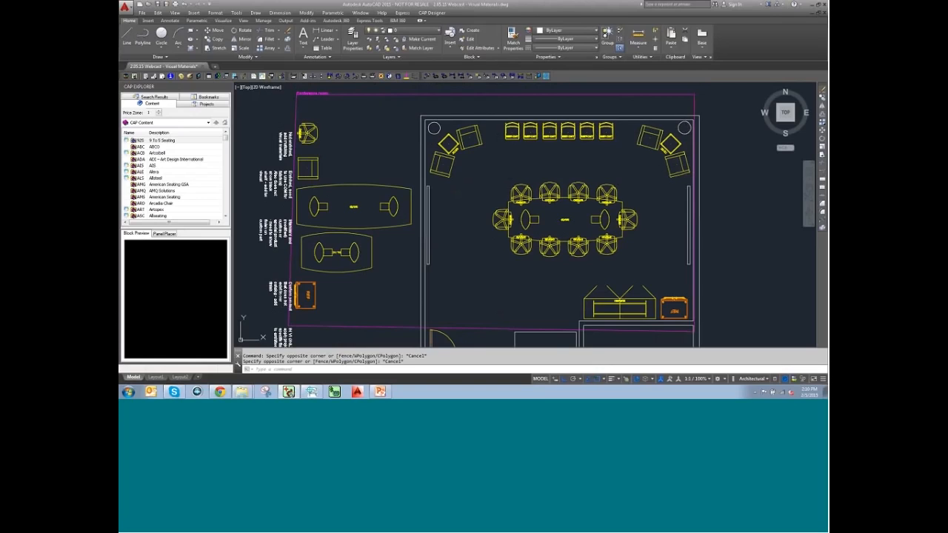
pyautogui.write('VIZ')
pyautogui.press('Return')
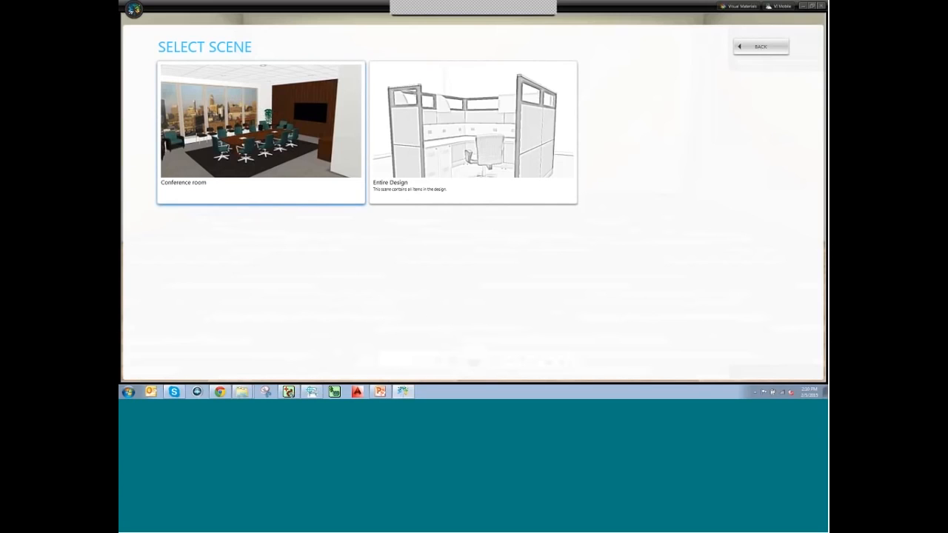
# Load the Conference room scene and delete the horizontal partition wall in Top 2D view.
pyautogui.click(251, 128)
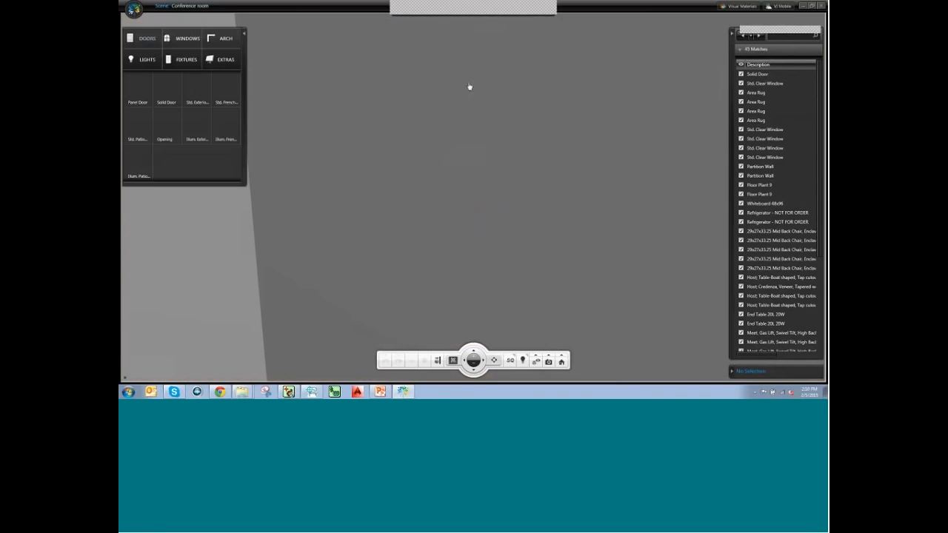
pyautogui.click(424, 32)
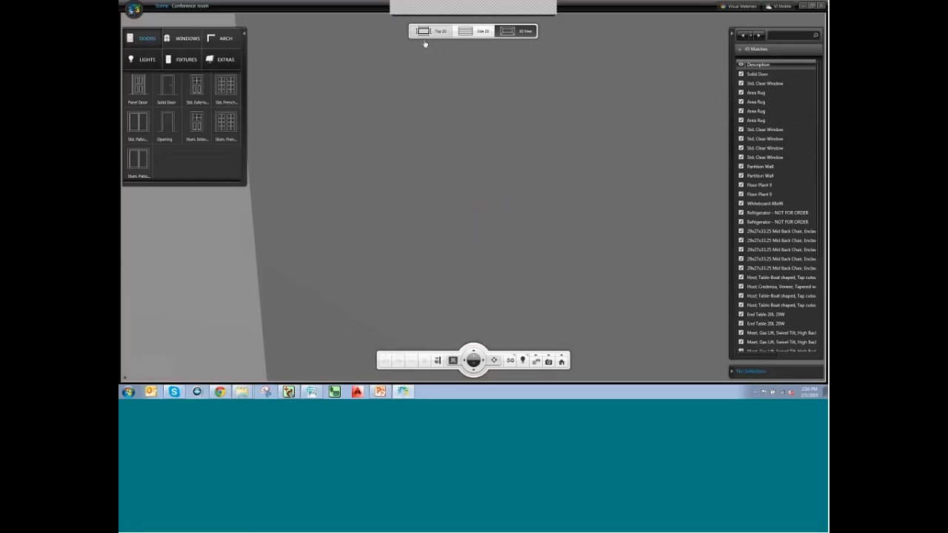
pyautogui.click(452, 212)
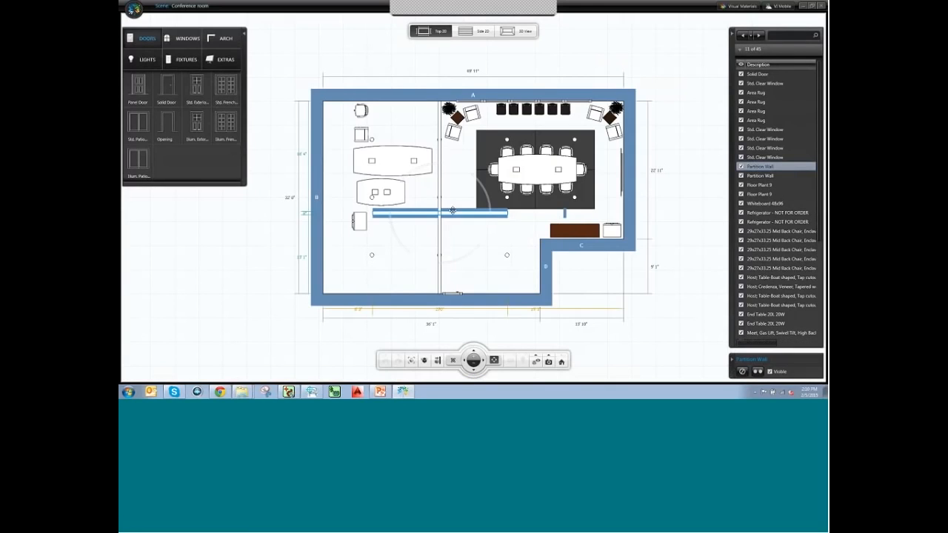
pyautogui.click(742, 373)
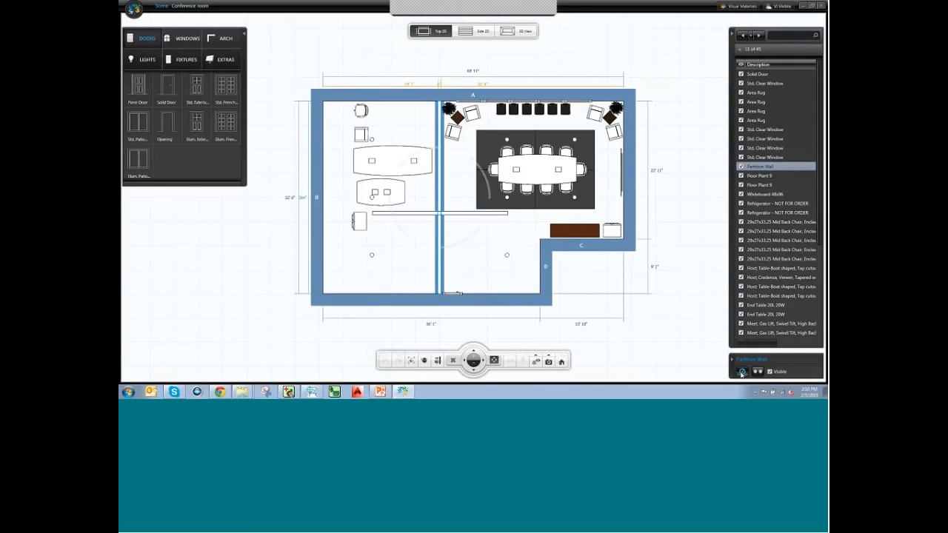
# Return to 3D and orbit the room to frame the two boat-shaped side tables.
pyautogui.click(523, 32)
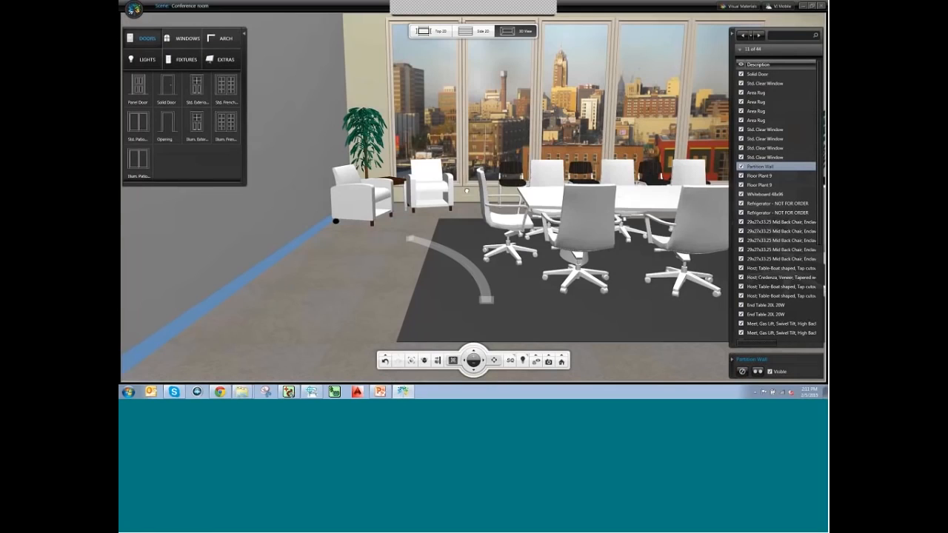
pyautogui.moveTo(467, 192); pyautogui.dragTo(318, 239)
pyautogui.moveTo(380, 282); pyautogui.dragTo(366, 296)
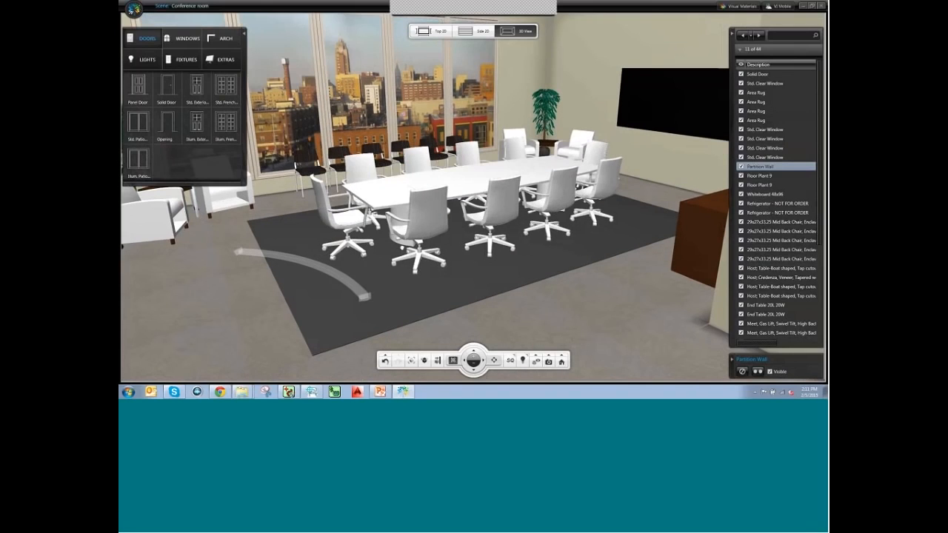
pyautogui.click(492, 317)
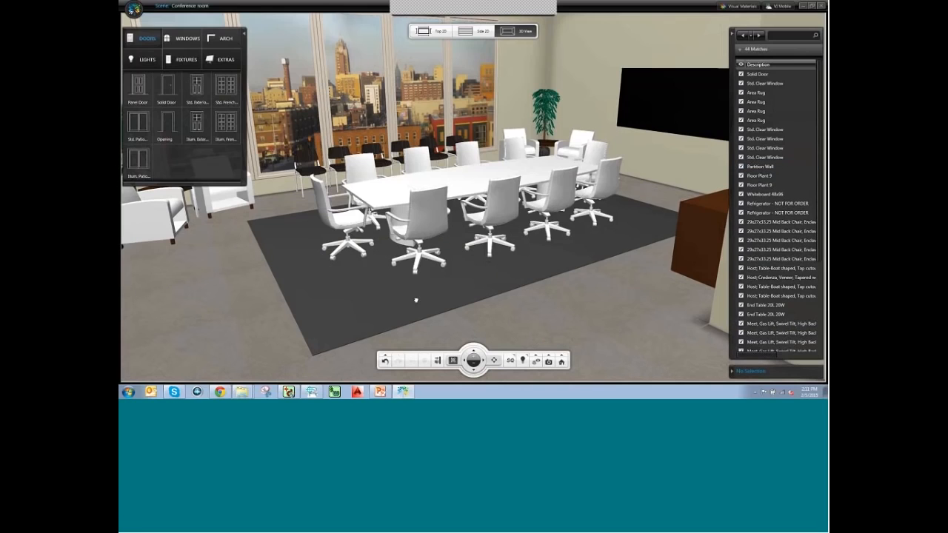
pyautogui.moveTo(364, 294); pyautogui.dragTo(465, 279)
pyautogui.moveTo(406, 256); pyautogui.dragTo(436, 263)
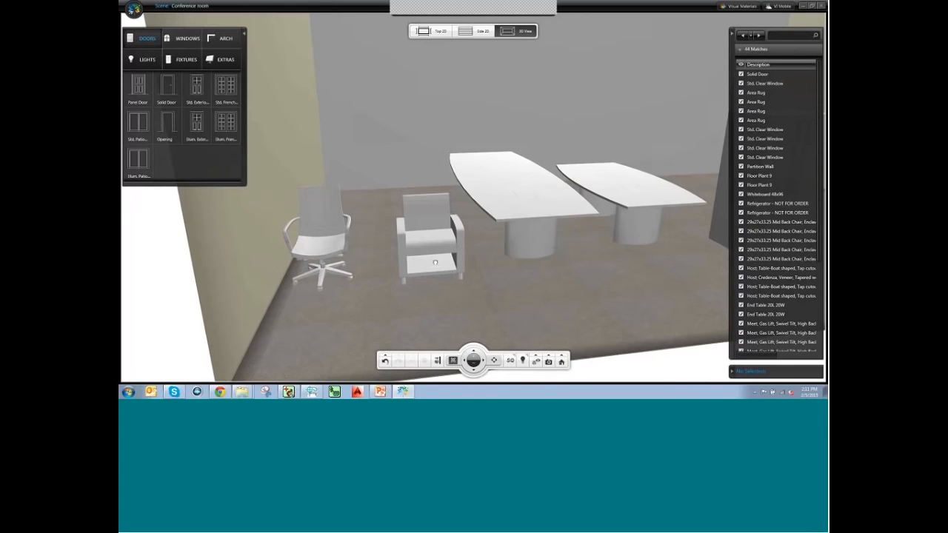
# Orbit around the tables and refrigerator, then select the high-back swivel chair by the left wall.
pyautogui.moveTo(342, 279)
pyautogui.mouseDown(button='middle')
pyautogui.moveTo(322, 291)
pyautogui.moveTo(352, 292)
pyautogui.mouseUp(button='middle')
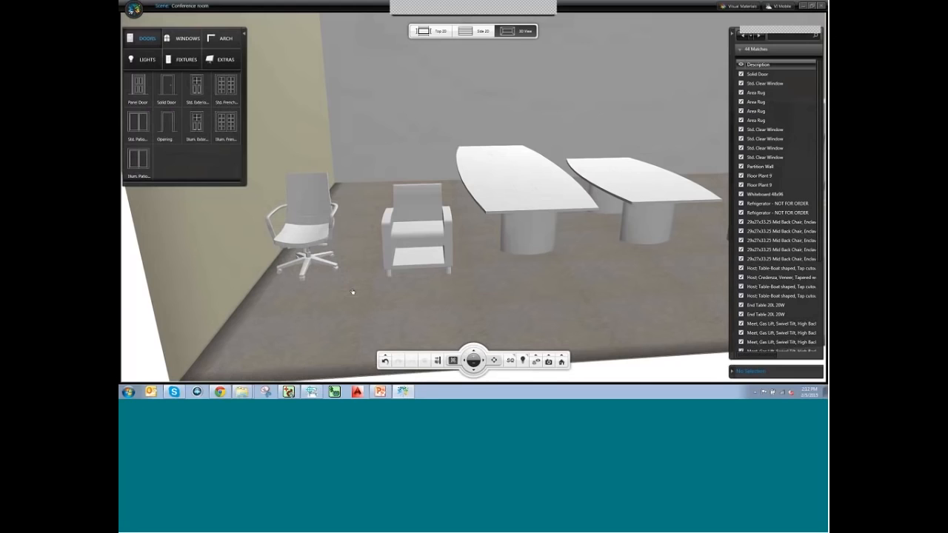
pyautogui.moveTo(353, 292); pyautogui.dragTo(512, 254, button='middle')
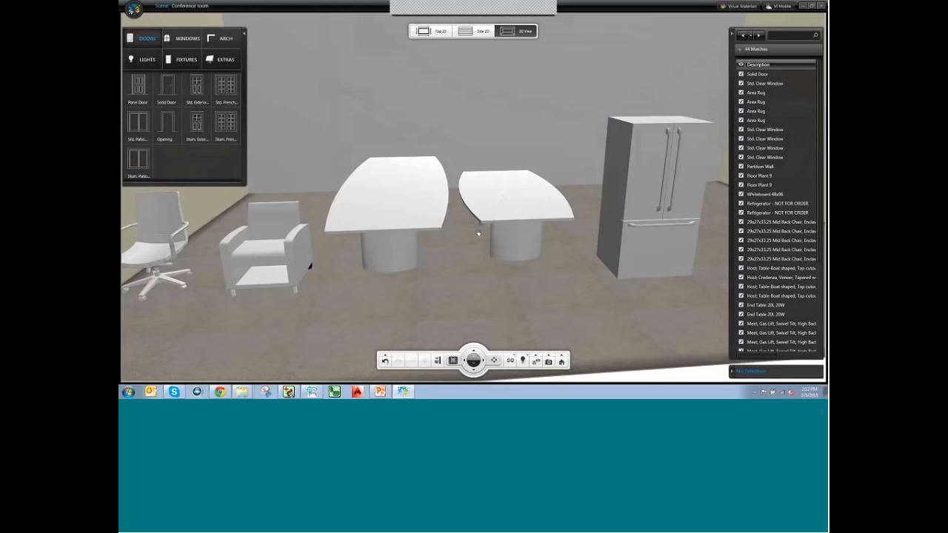
pyautogui.moveTo(588, 255); pyautogui.dragTo(513, 258, button='middle')
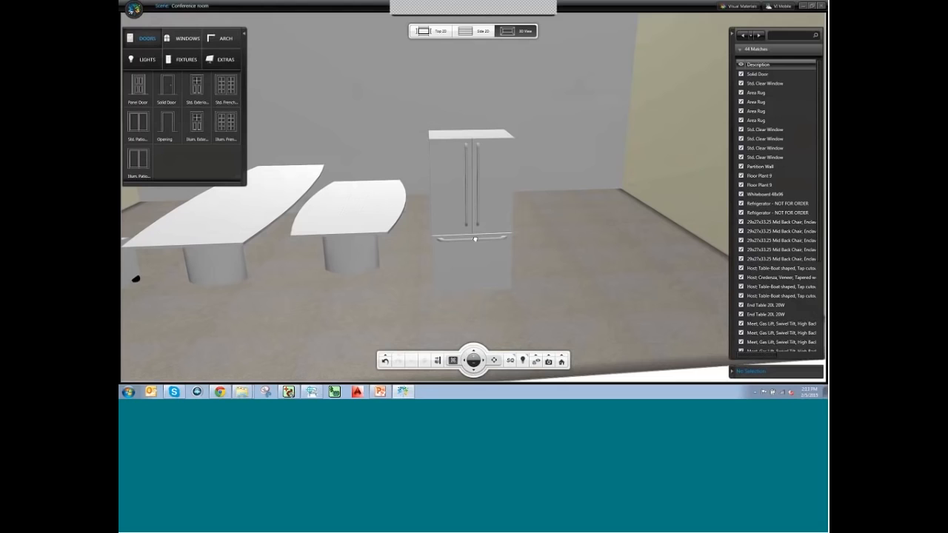
pyautogui.moveTo(425, 264); pyautogui.dragTo(586, 252)
pyautogui.moveTo(285, 248); pyautogui.dragTo(403, 216)
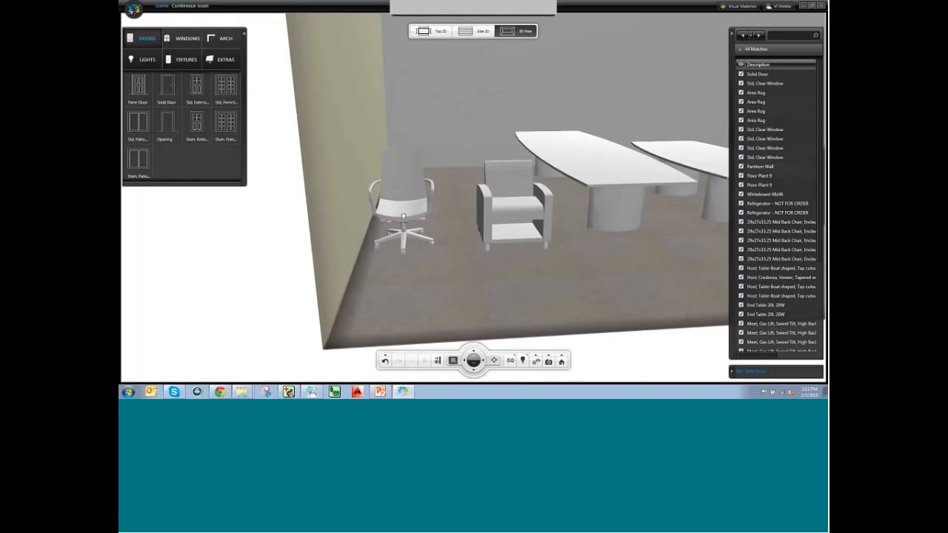
pyautogui.click(414, 192)
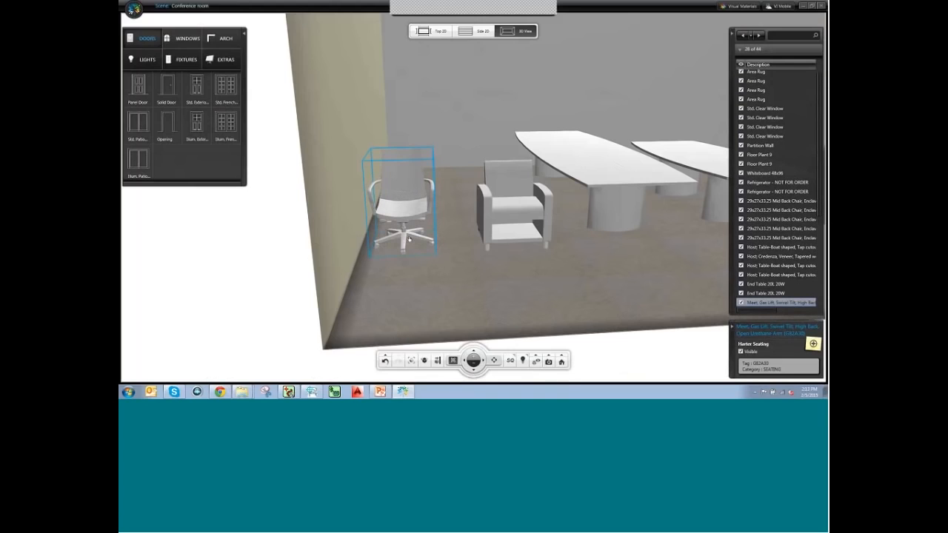
# Isolate and zoom to the swivel chair, then bring up its configuration options.
pyautogui.click(424, 360)
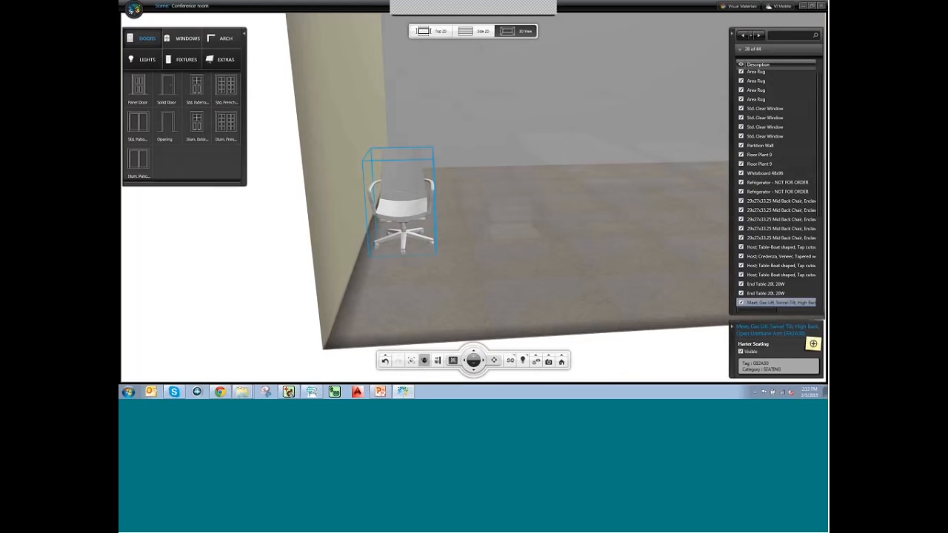
pyautogui.click(412, 360)
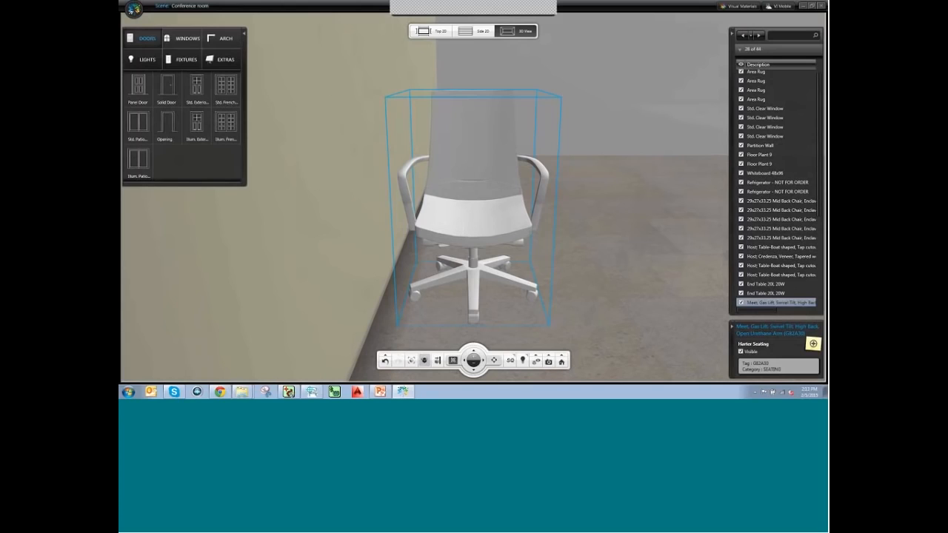
pyautogui.click(416, 9)
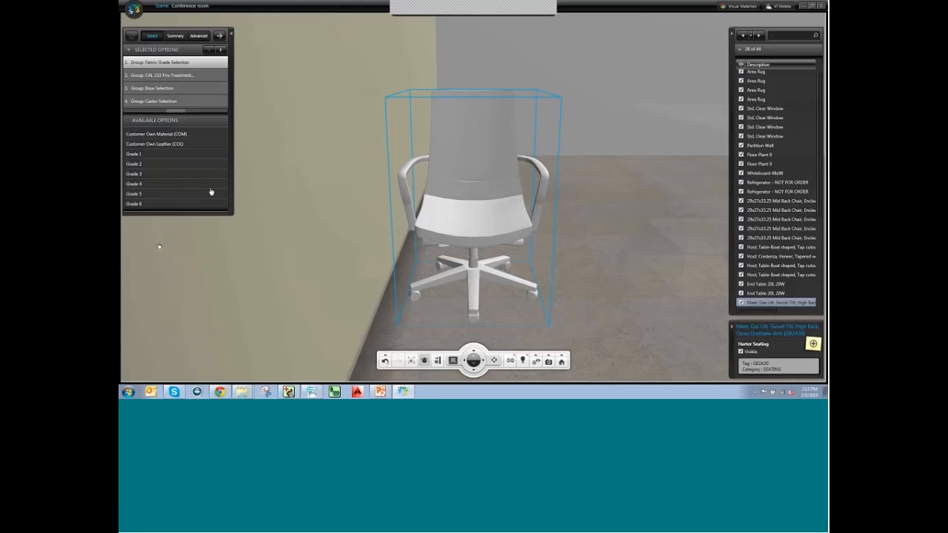
# Choose Grade 3 Messenger fabric in Capri, no CAL 133 treatment, Mirror Finish Base, Hard Casters (Std).
pyautogui.click(138, 176)
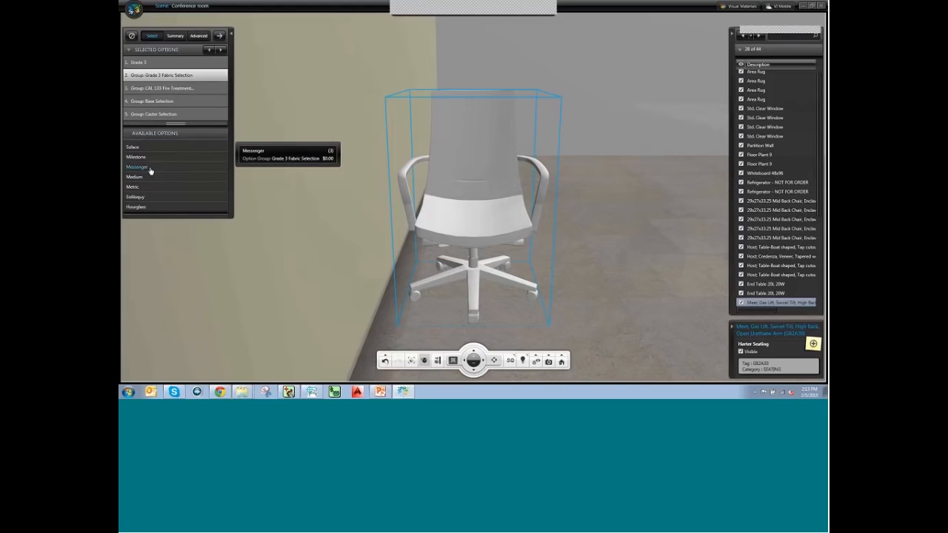
pyautogui.click(144, 169)
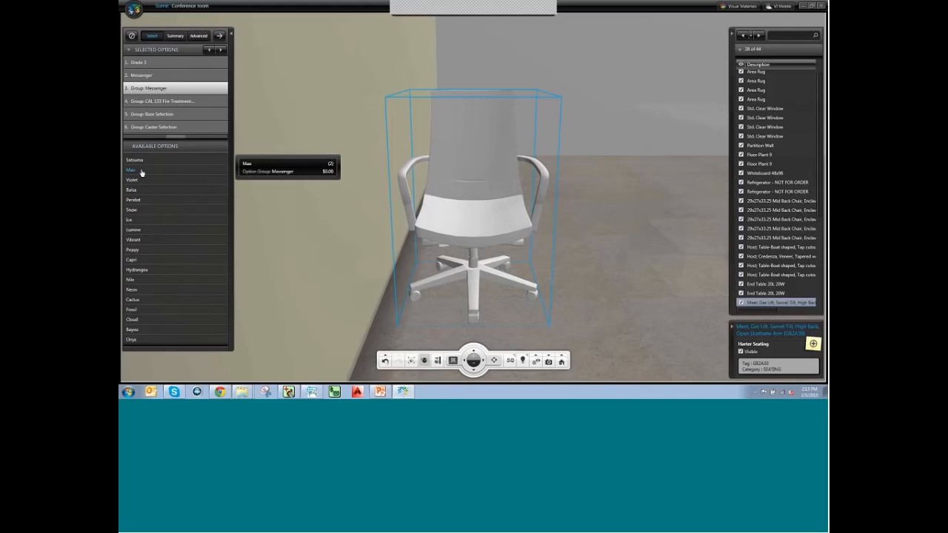
pyautogui.click(136, 262)
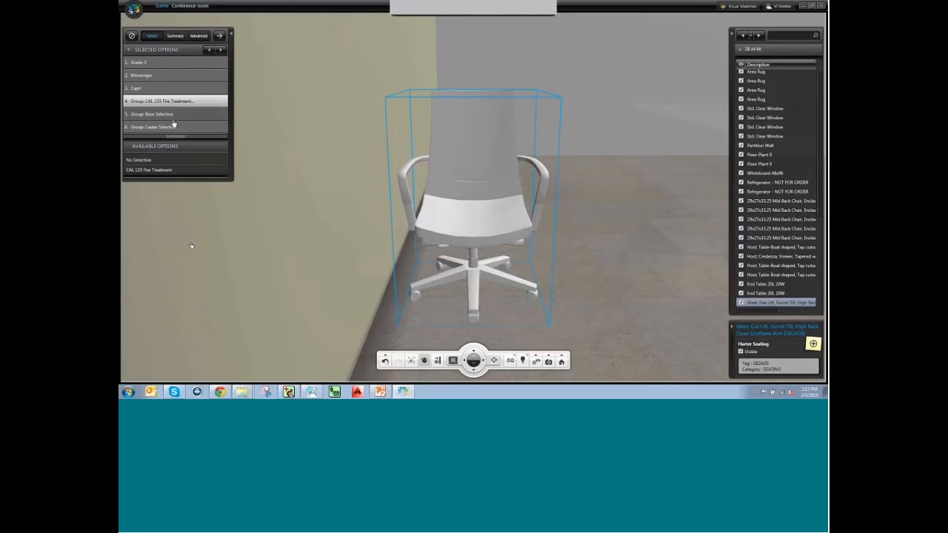
pyautogui.click(148, 162)
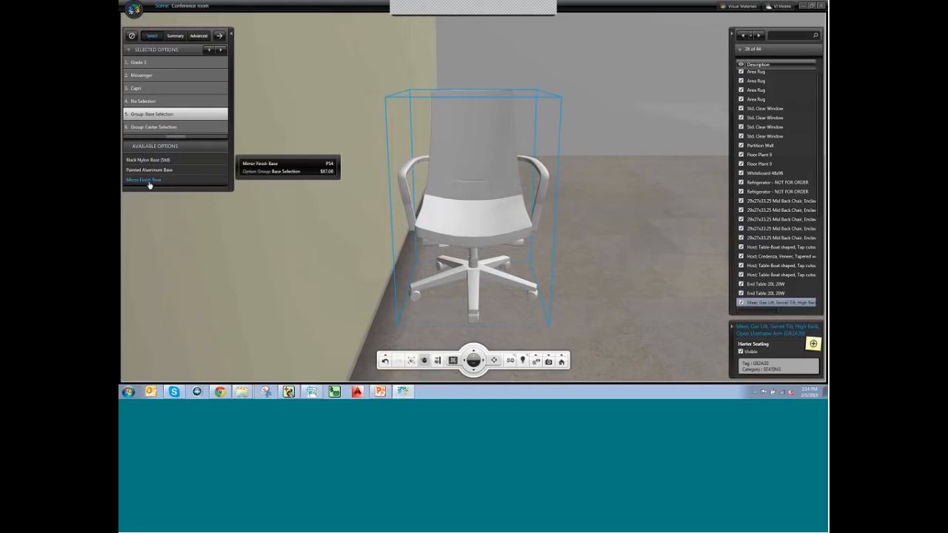
pyautogui.click(151, 180)
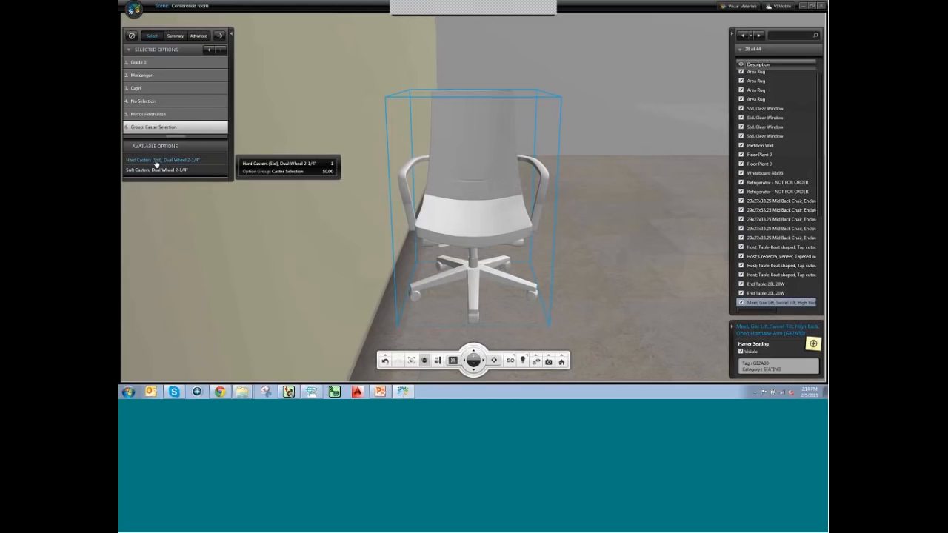
pyautogui.click(157, 161)
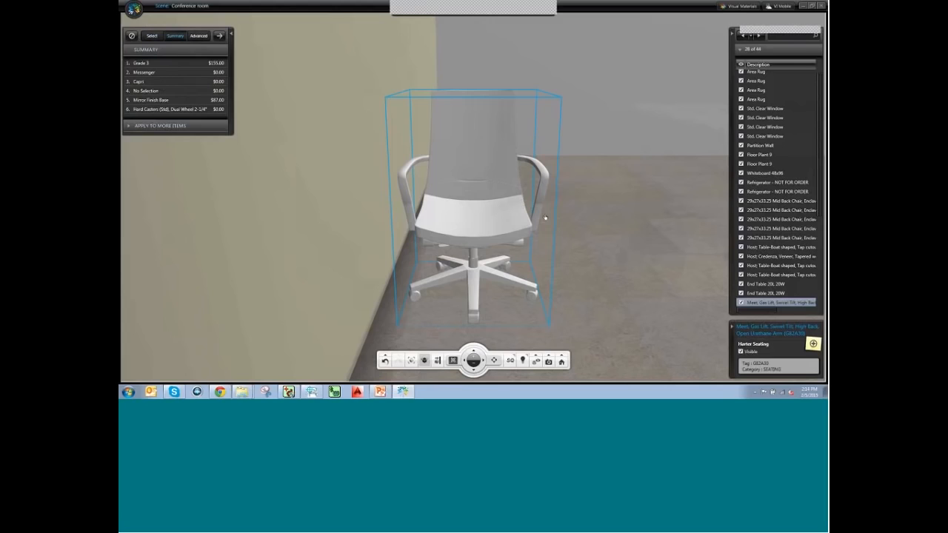
# Review the chair's selections and price summary, then show its six colour-coded material layers.
pyautogui.moveTo(555, 246); pyautogui.dragTo(381, 126, button='middle')
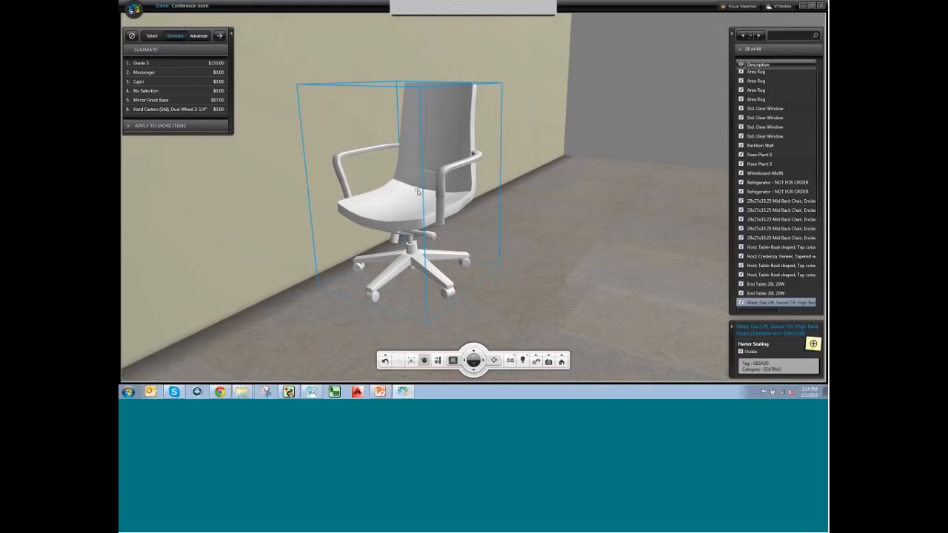
pyautogui.click(151, 37)
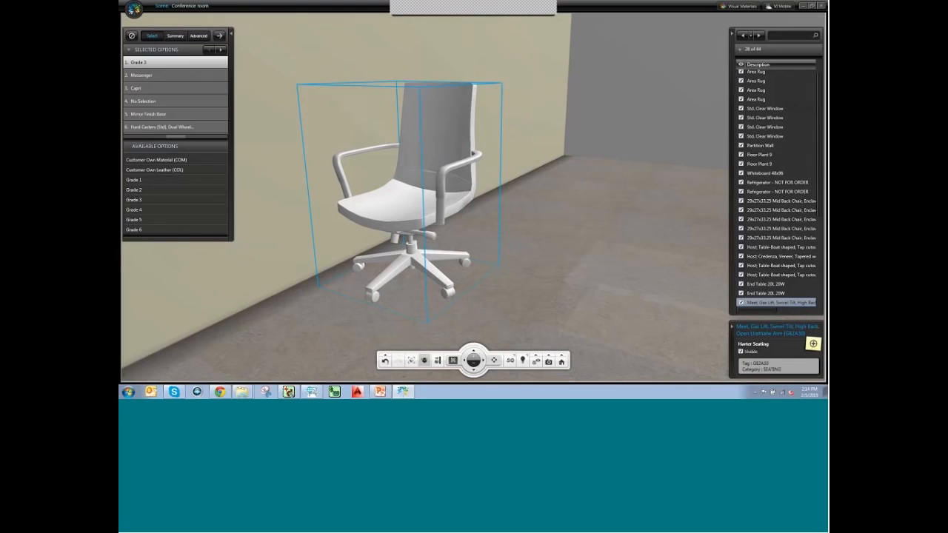
pyautogui.click(168, 34)
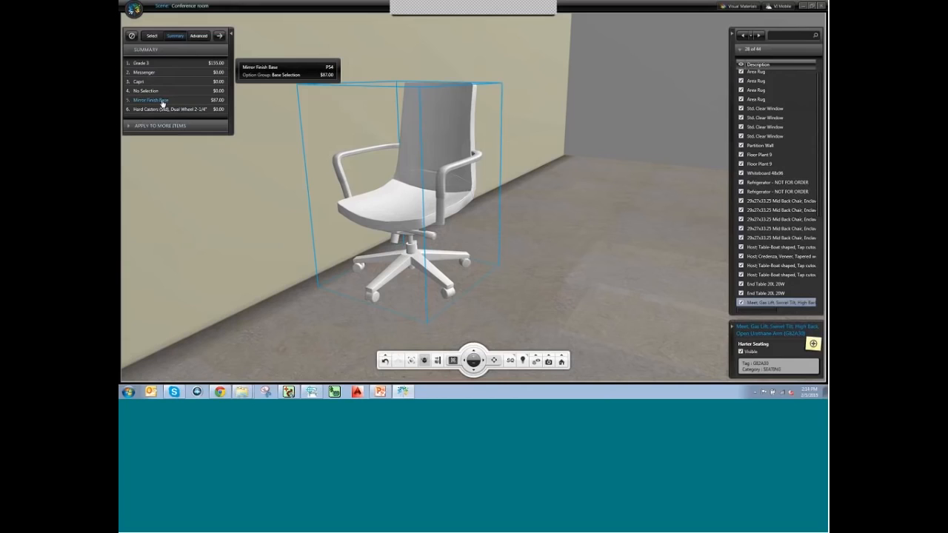
pyautogui.click(199, 35)
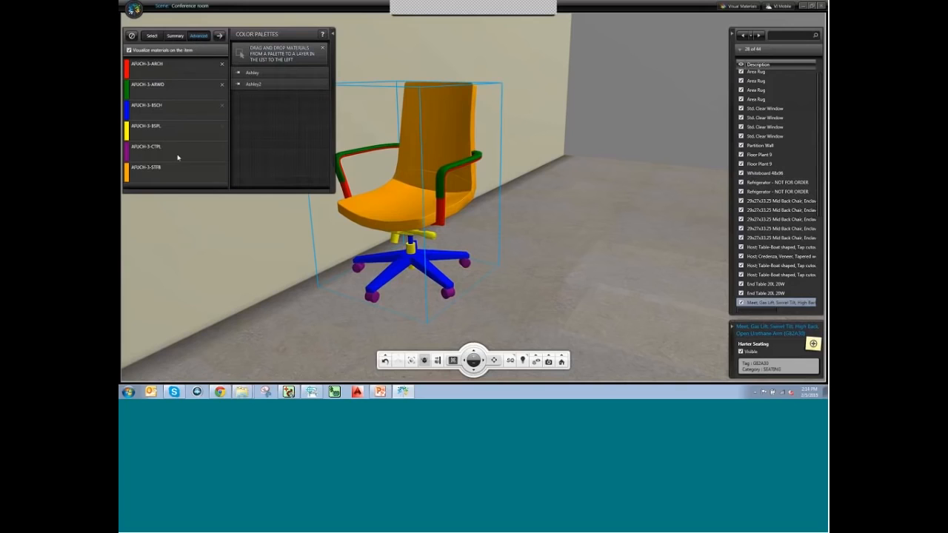
# Re-centre the colour-coded chair and launch 20-20 Visual Materials.
pyautogui.moveTo(452, 235); pyautogui.dragTo(481, 240)
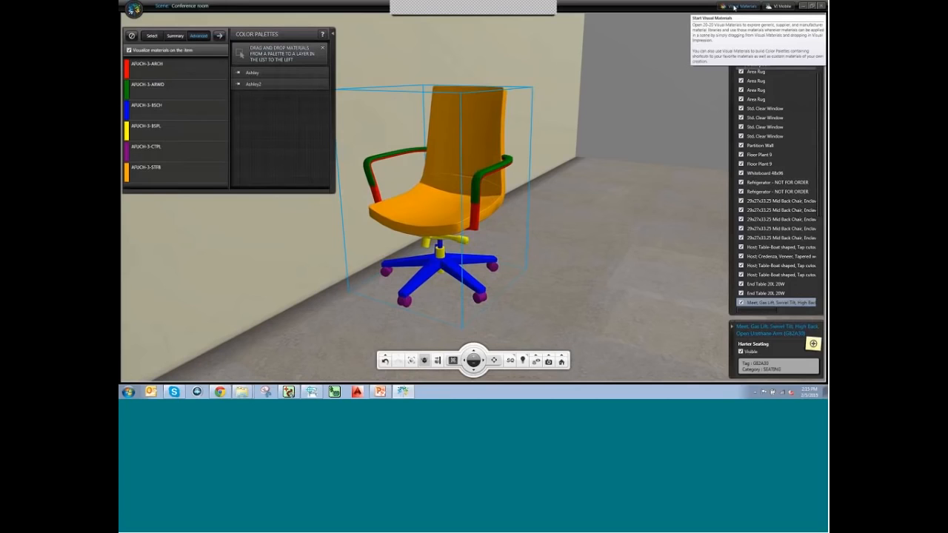
pyautogui.click(734, 6)
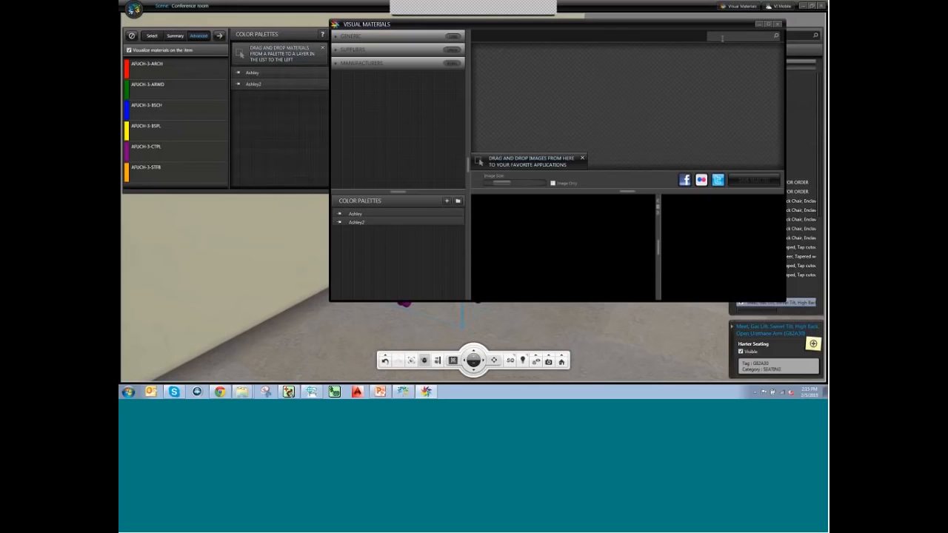
# Maximize Visual Materials and show the Maharam supplier's 2442 materials.
pyautogui.click(768, 25)
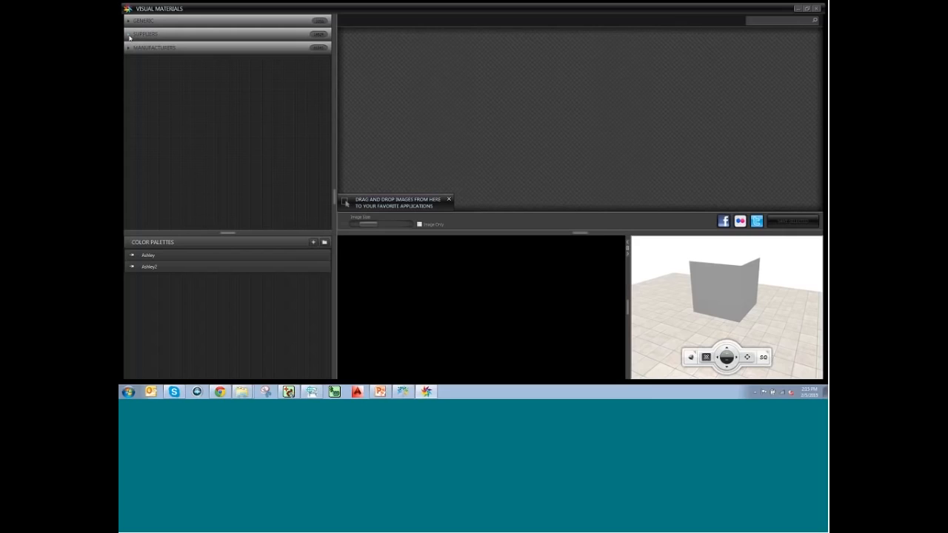
pyautogui.click(128, 34)
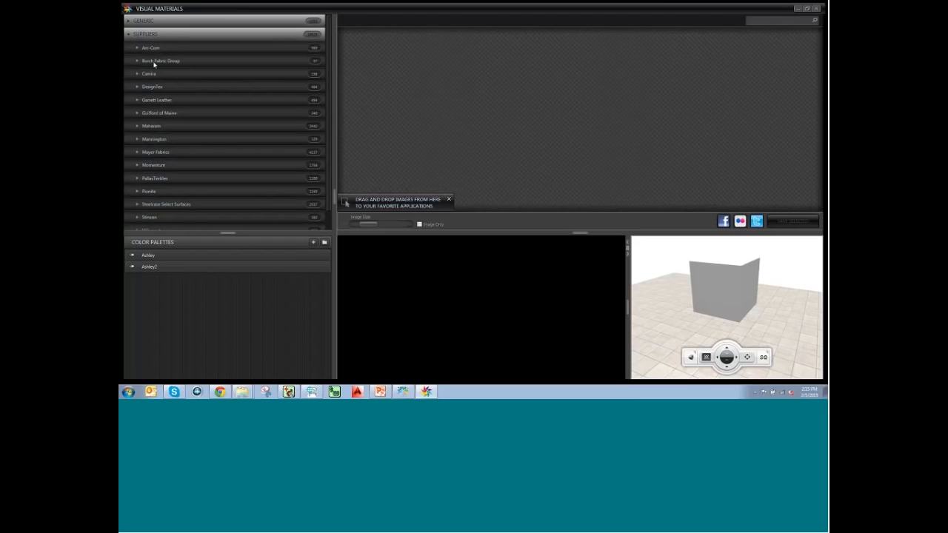
pyautogui.click(152, 126)
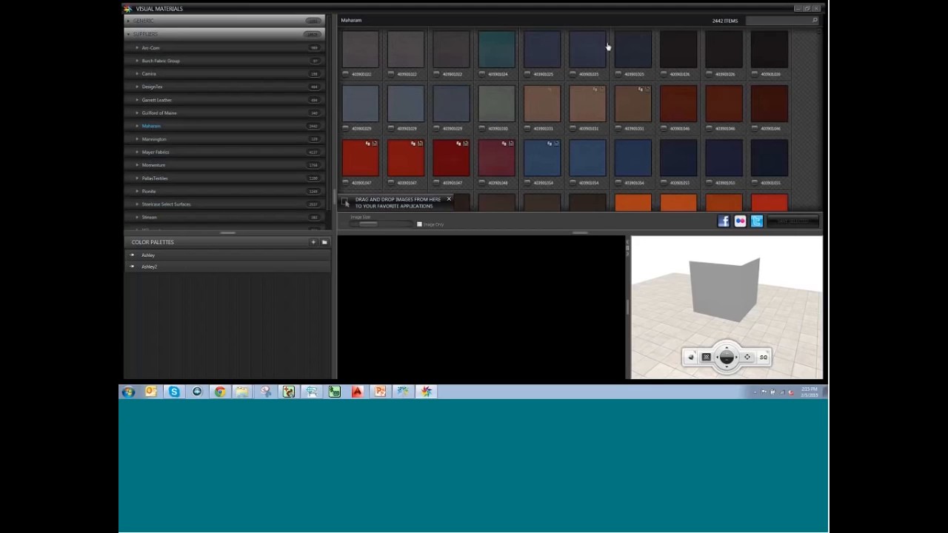
pyautogui.scroll(-2, 691, 81)
pyautogui.scroll(2, 691, 96)
# Expand Maharam's collections and scroll through its pattern list, including Messenger.
pyautogui.click(138, 126)
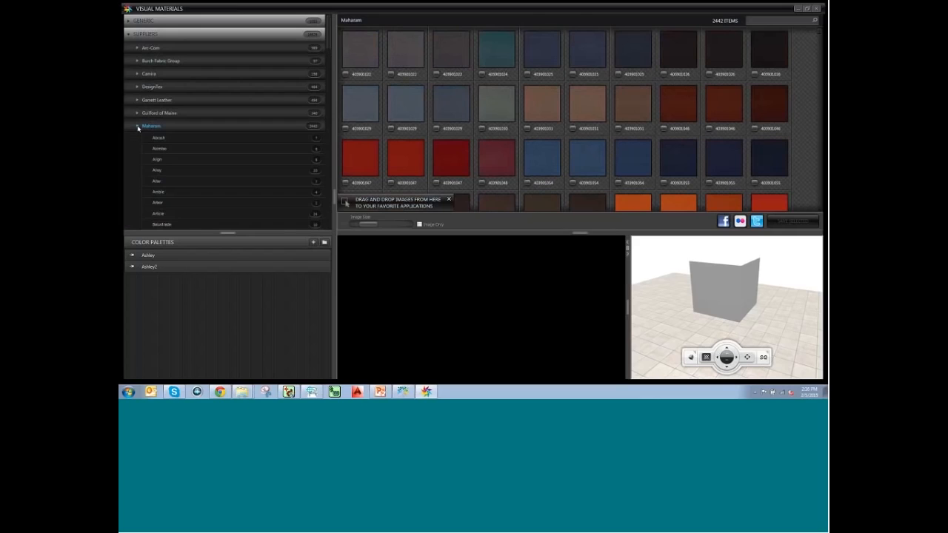
pyautogui.scroll(-5, 178, 137)
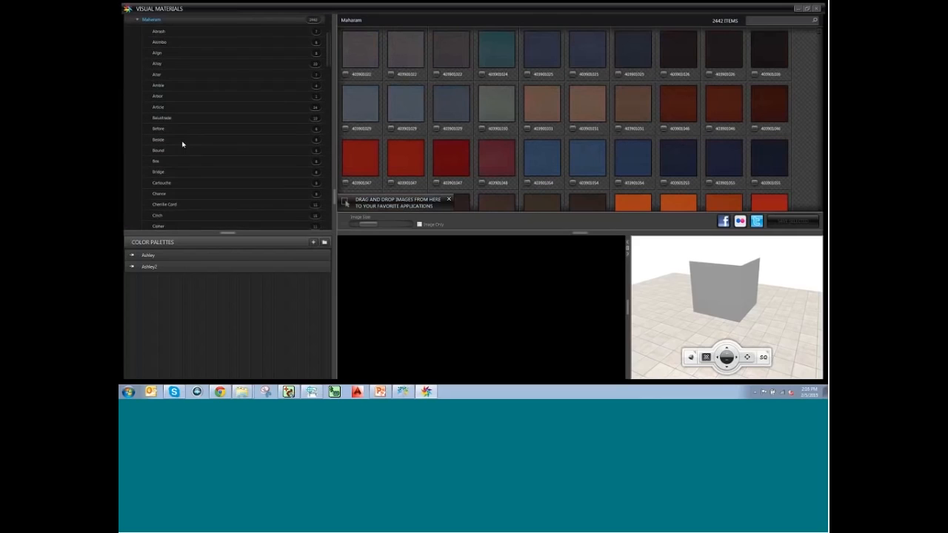
pyautogui.scroll(-3, 185, 131)
pyautogui.scroll(-1, 188, 134)
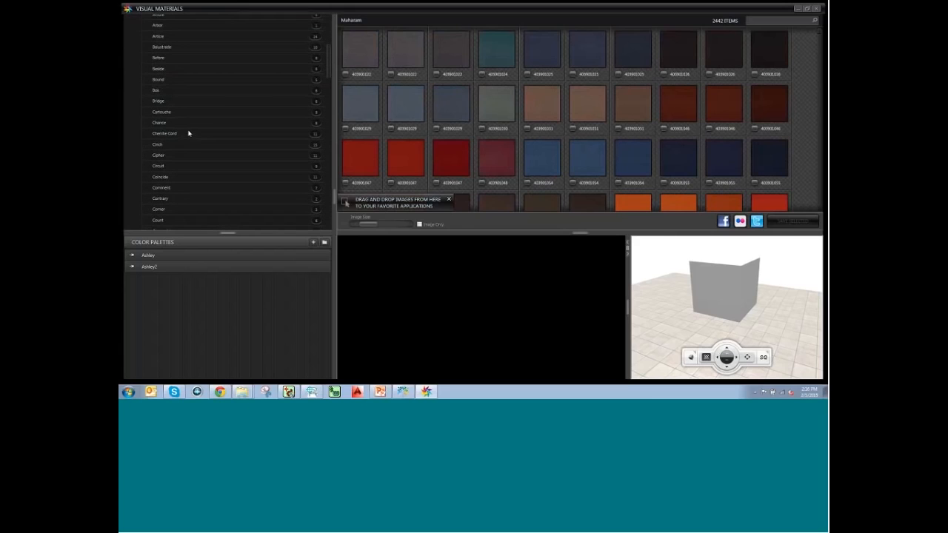
pyautogui.scroll(-15, 186, 131)
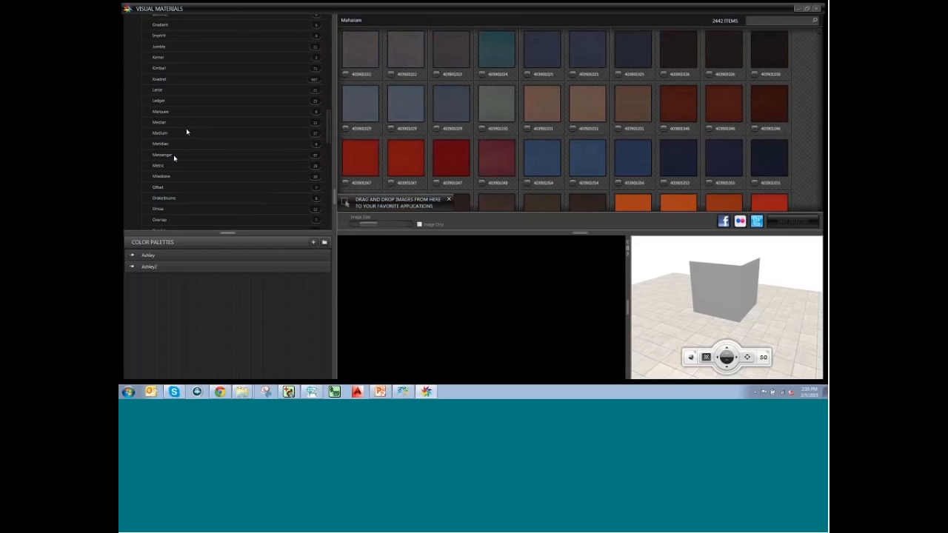
# Open Maharam's Messenger collection and preview teal swatch 458640049 on the sample cube.
pyautogui.click(175, 158)
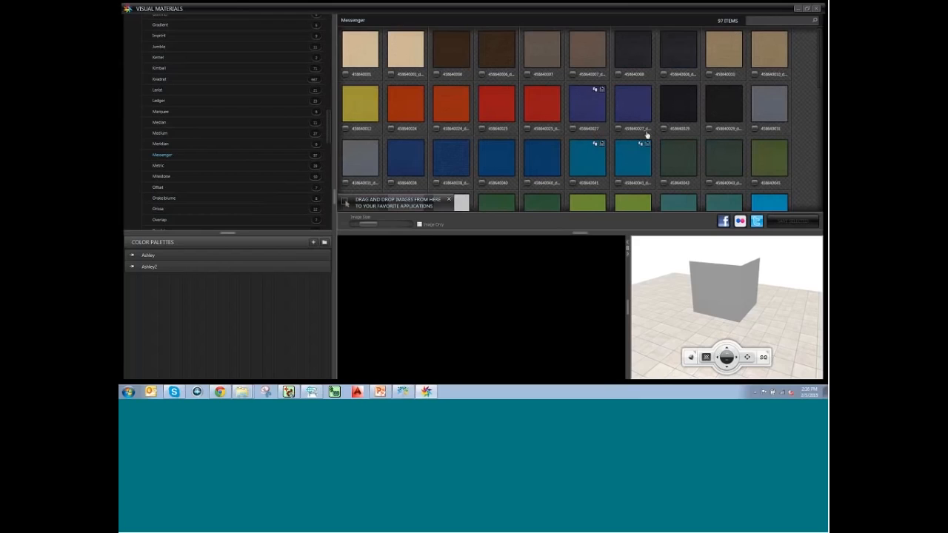
pyautogui.scroll(-1, 628, 132)
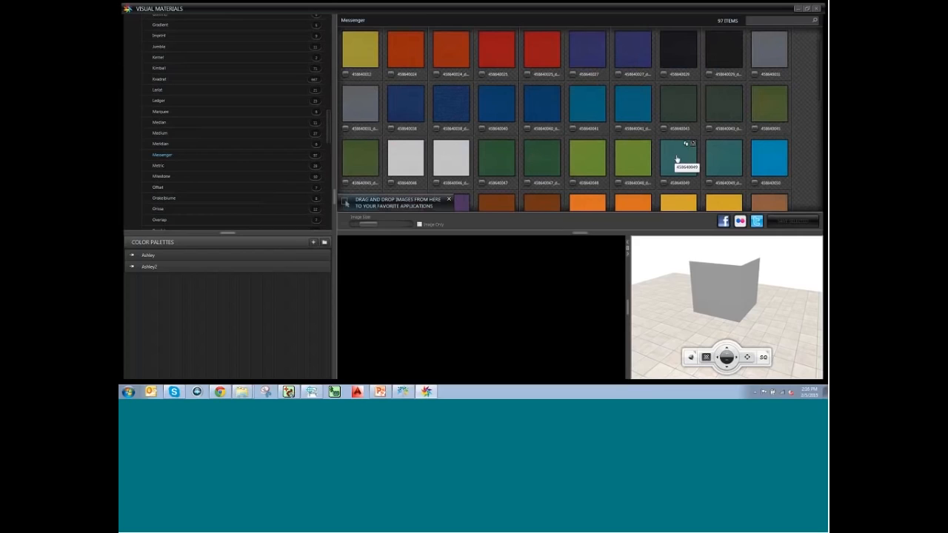
pyautogui.click(677, 159)
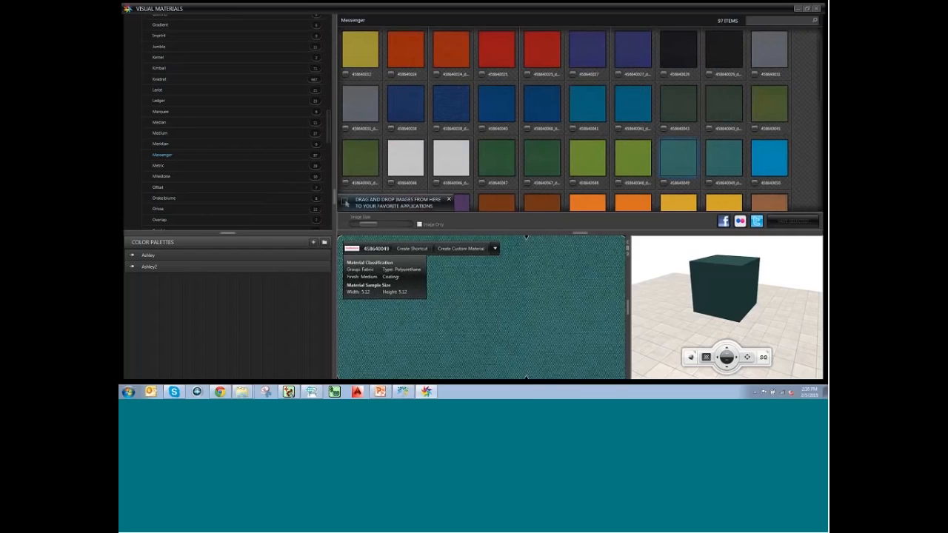
# Rotate the preview cube and open the palette chooser for a teal swatch 458640049 shortcut.
pyautogui.moveTo(752, 303); pyautogui.dragTo(744, 302)
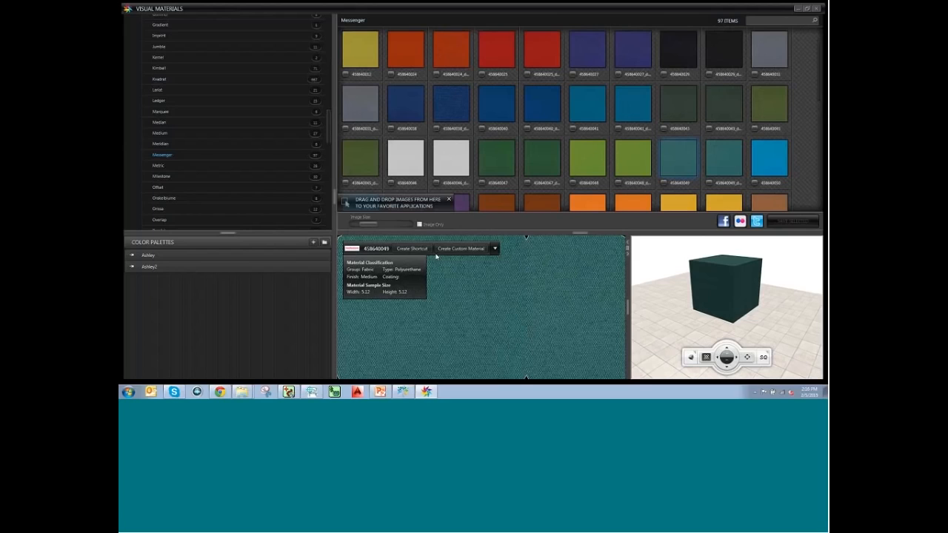
pyautogui.click(411, 249)
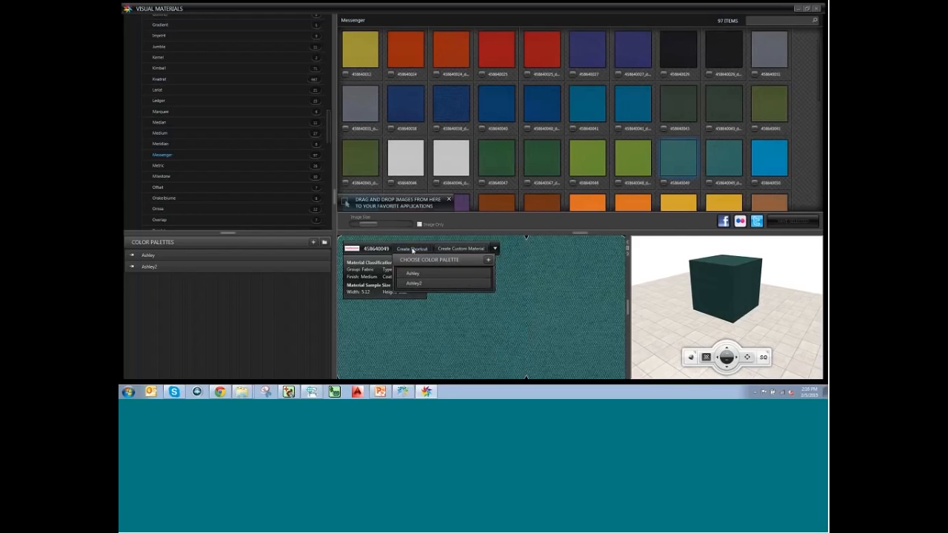
# Create a new colour palette named Webcast with the teal swatch and open it.
pyautogui.click(488, 261)
pyautogui.write('B')
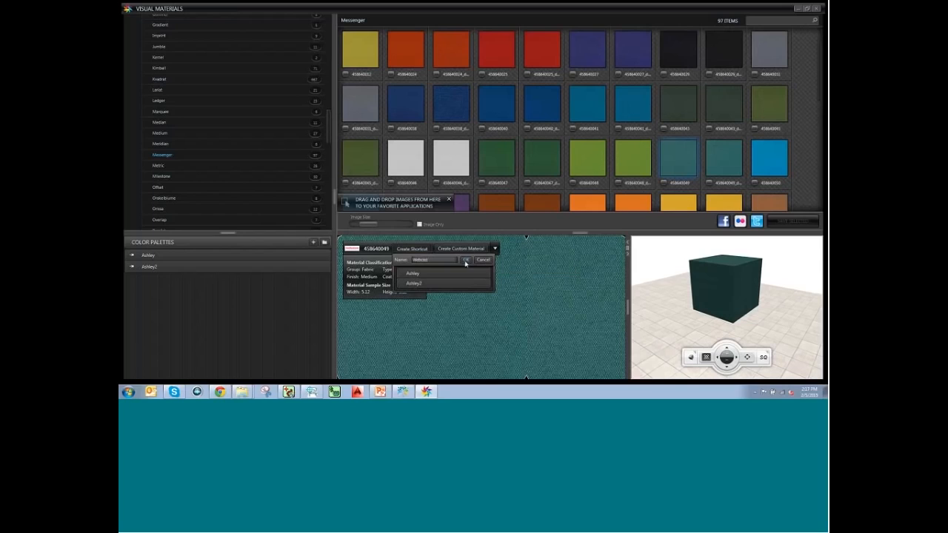
pyautogui.click(462, 260)
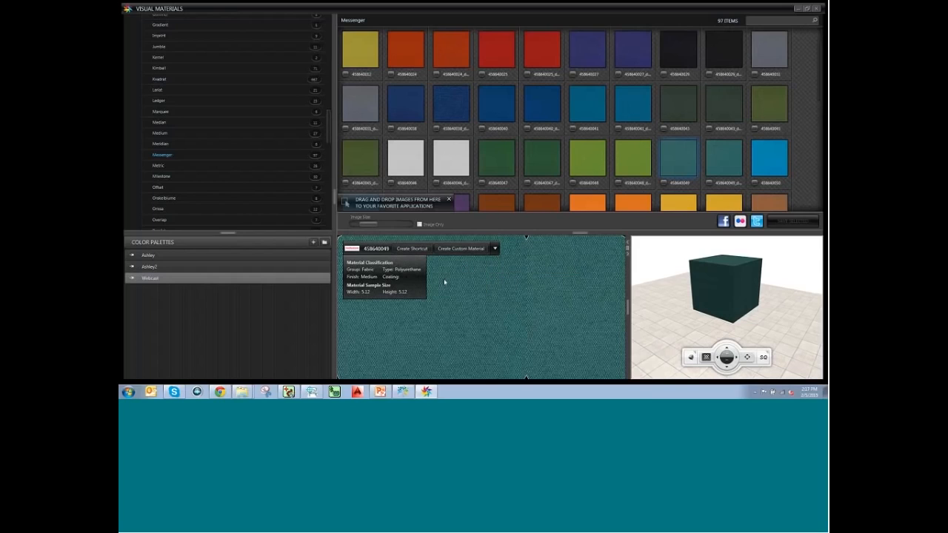
pyautogui.click(152, 277)
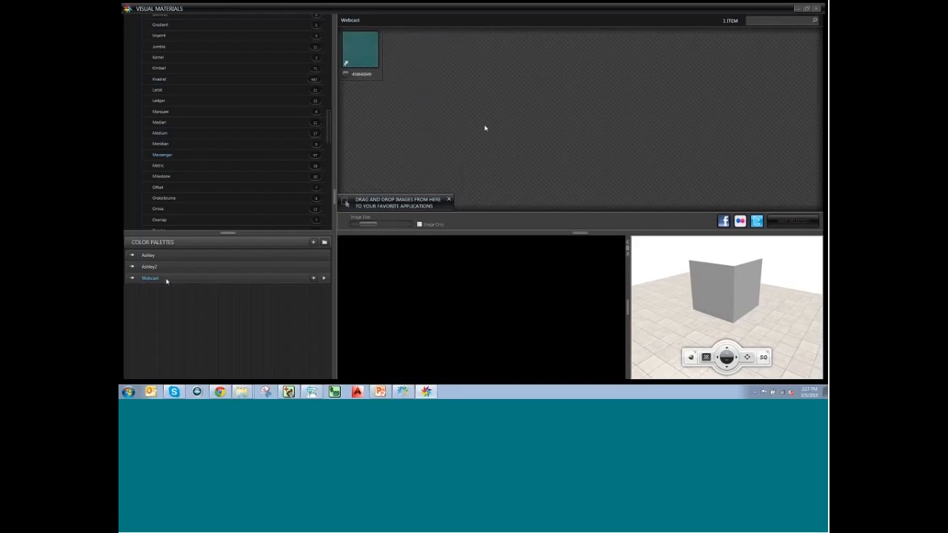
# Collapse the Maharam collections and Suppliers lists in the library tree.
pyautogui.moveTo(368, 34)
pyautogui.moveTo(329, 138); pyautogui.dragTo(336, 46)
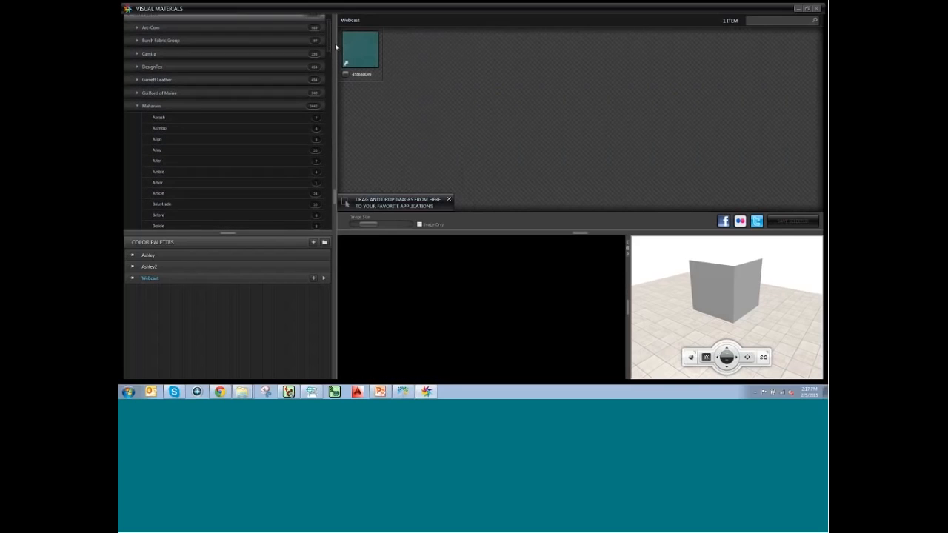
pyautogui.click(144, 109)
pyautogui.scroll(1, 223, 117)
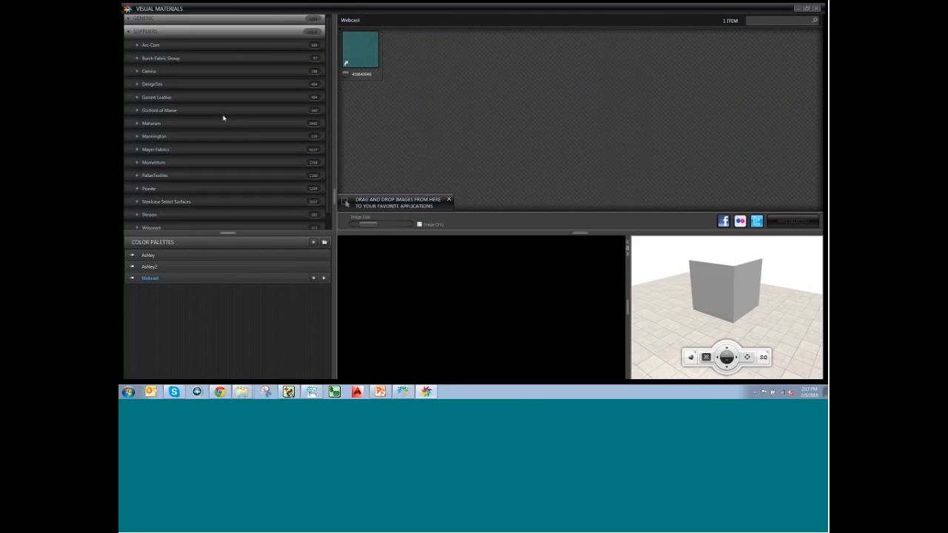
pyautogui.scroll(-1, 252, 112)
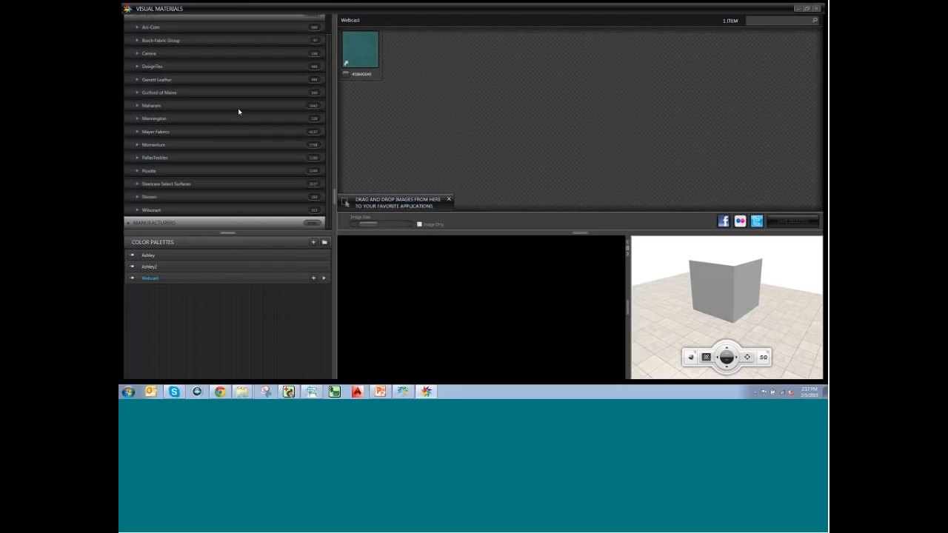
pyautogui.scroll(1, 170, 63)
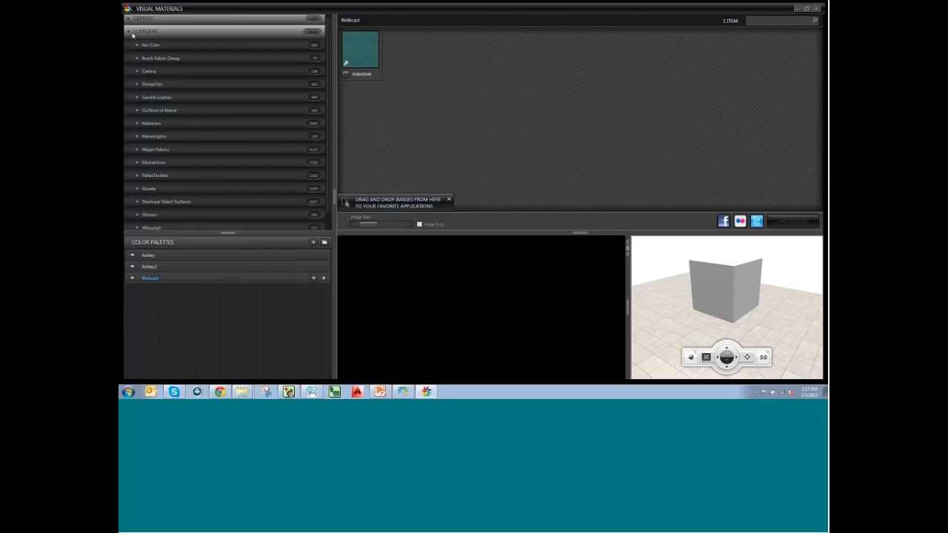
pyautogui.click(133, 33)
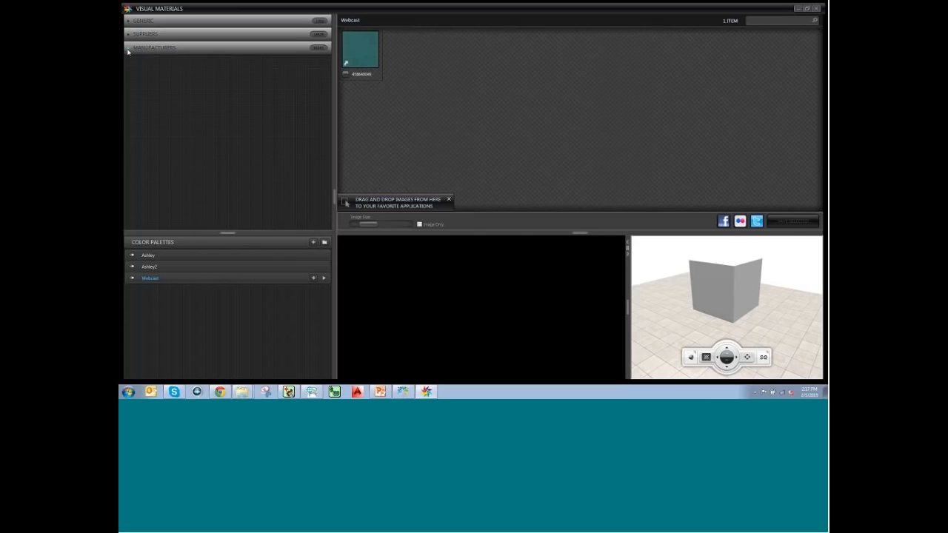
# Expand Manufacturers, then 20-20 Enriched Data Demo and Metal, and show the Chrome materials.
pyautogui.click(134, 47)
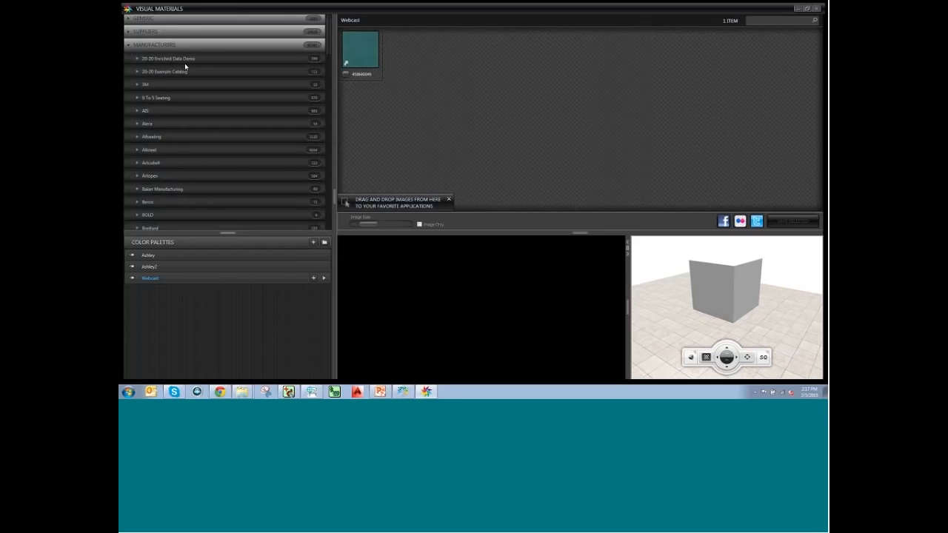
pyautogui.scroll(-3, 182, 116)
pyautogui.scroll(3, 167, 222)
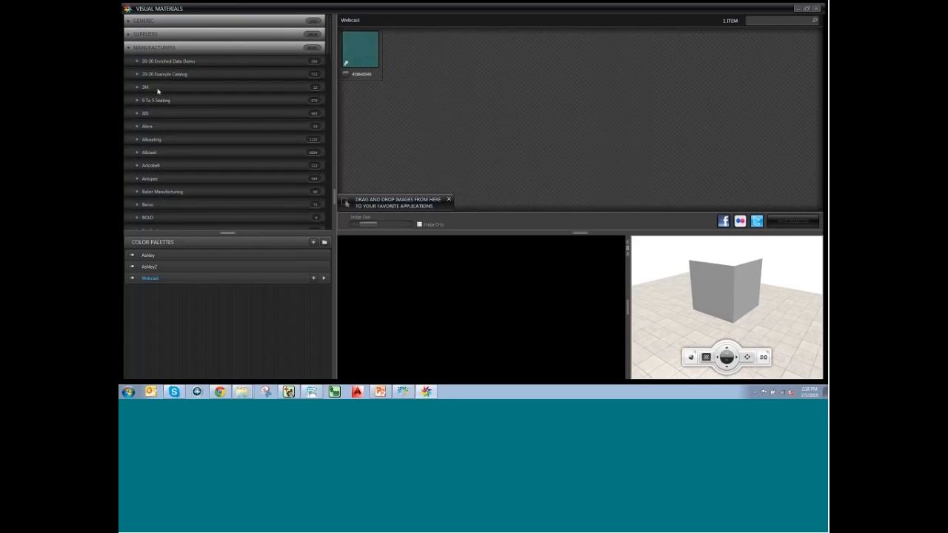
pyautogui.click(137, 62)
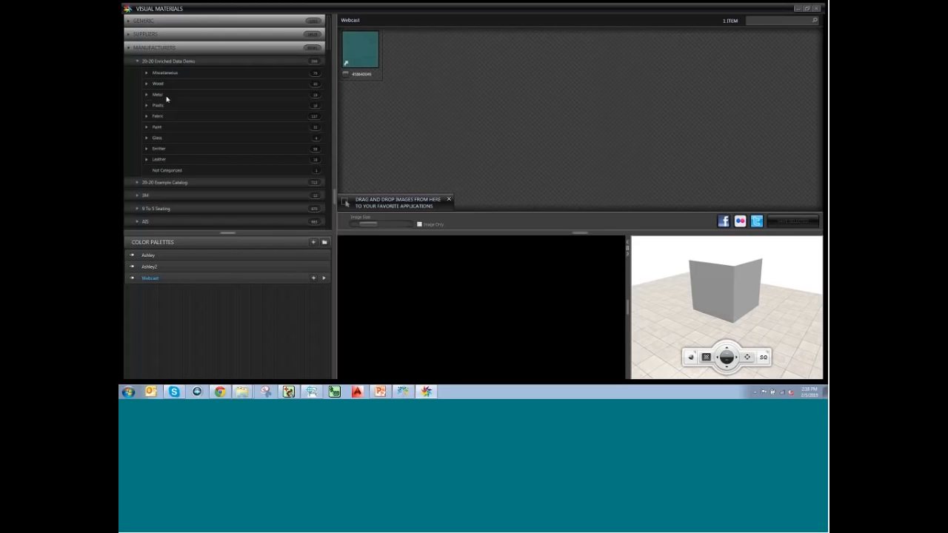
pyautogui.click(147, 95)
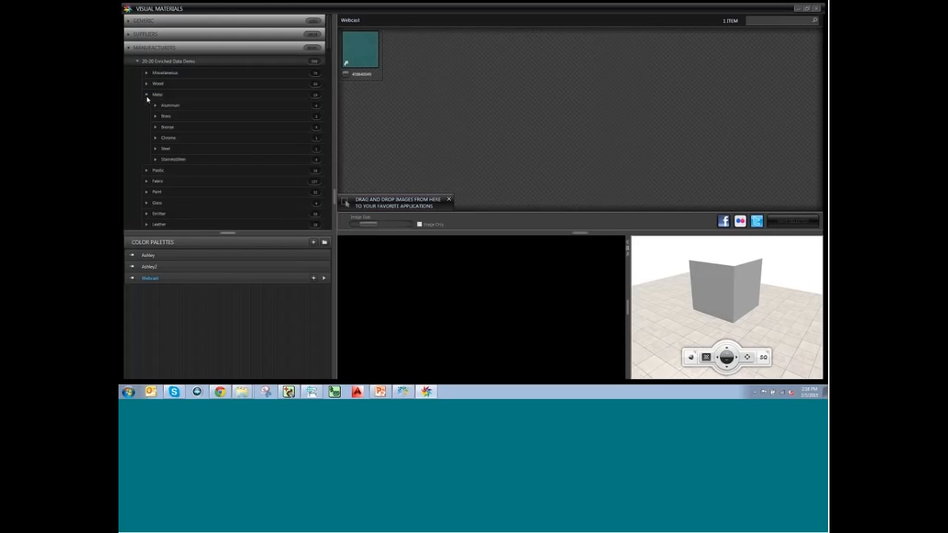
pyautogui.click(158, 140)
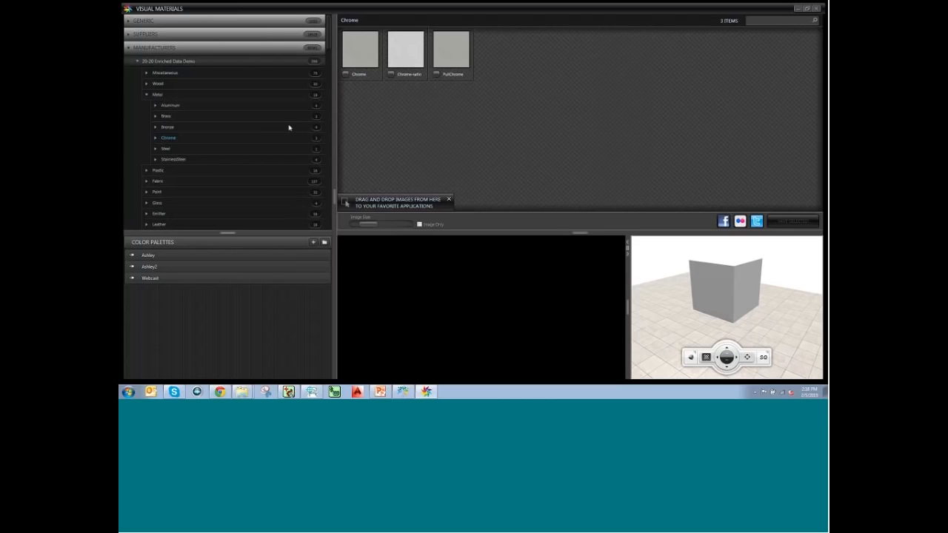
# Preview the Chrome material and add a shortcut to it in the Webcast palette.
pyautogui.click(353, 59)
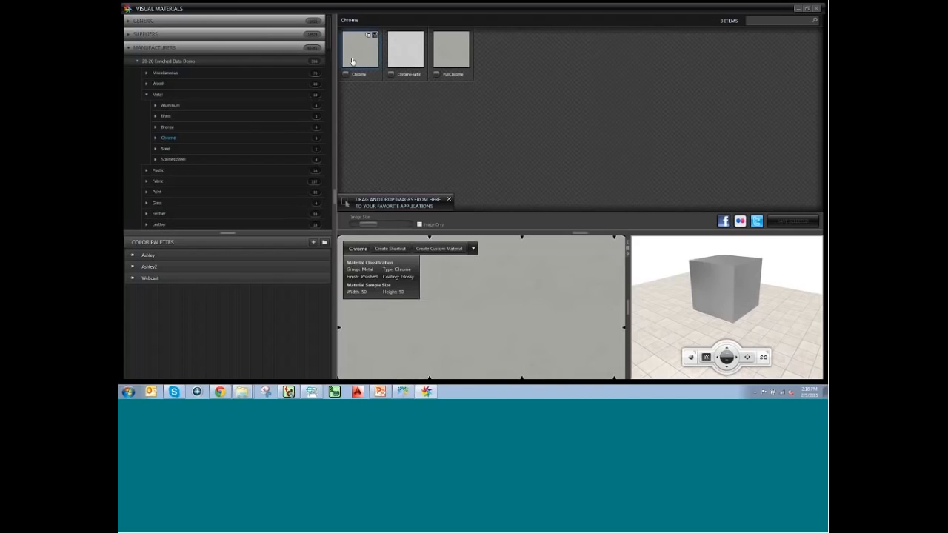
pyautogui.click(396, 252)
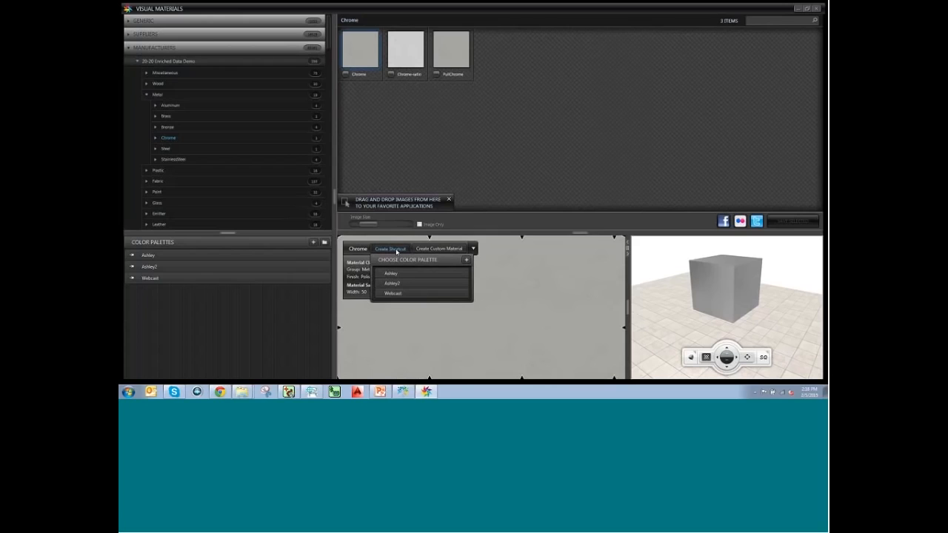
pyautogui.click(395, 294)
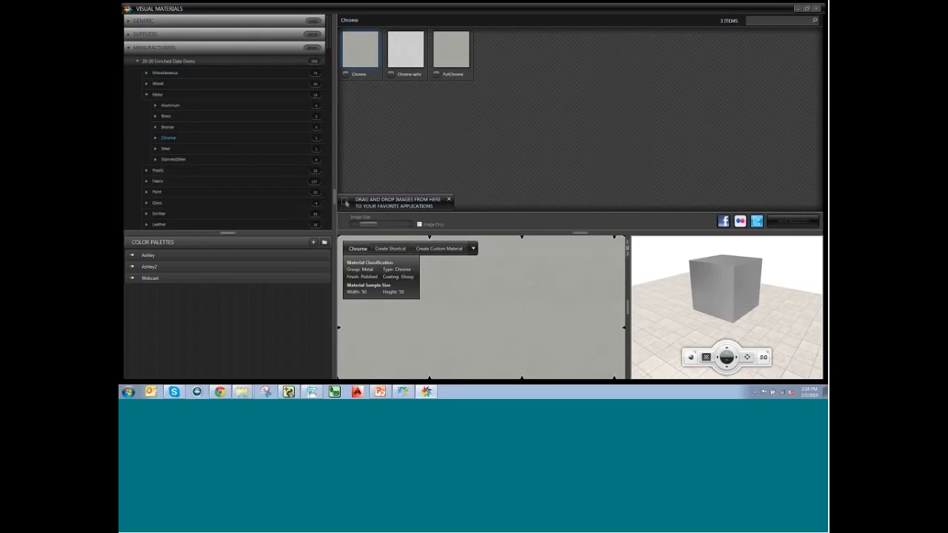
# Show all 396 materials of the 20-20 Enriched Data Demo library.
pyautogui.scroll(-1, 148, 140)
pyautogui.scroll(1, 151, 130)
pyautogui.click(190, 62)
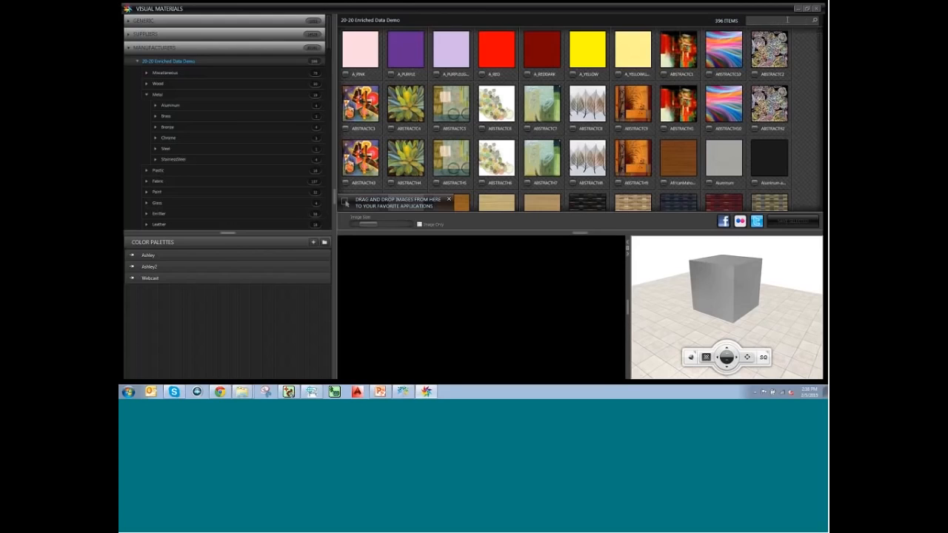
# Filter materials by 'blac', add Black satin latex paint to Webcast, and minimize Visual Materials.
pyautogui.click(787, 19)
pyautogui.write('black')
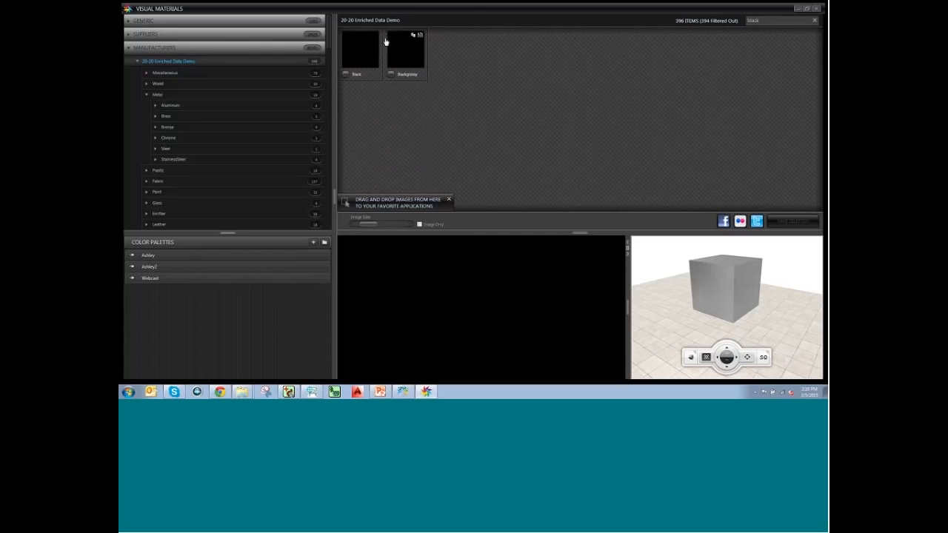
pyautogui.click(359, 50)
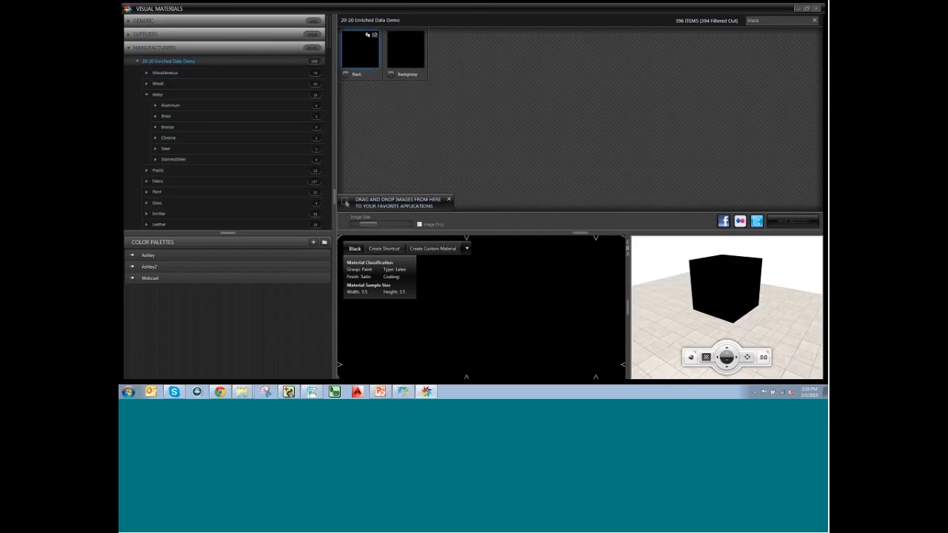
pyautogui.click(386, 250)
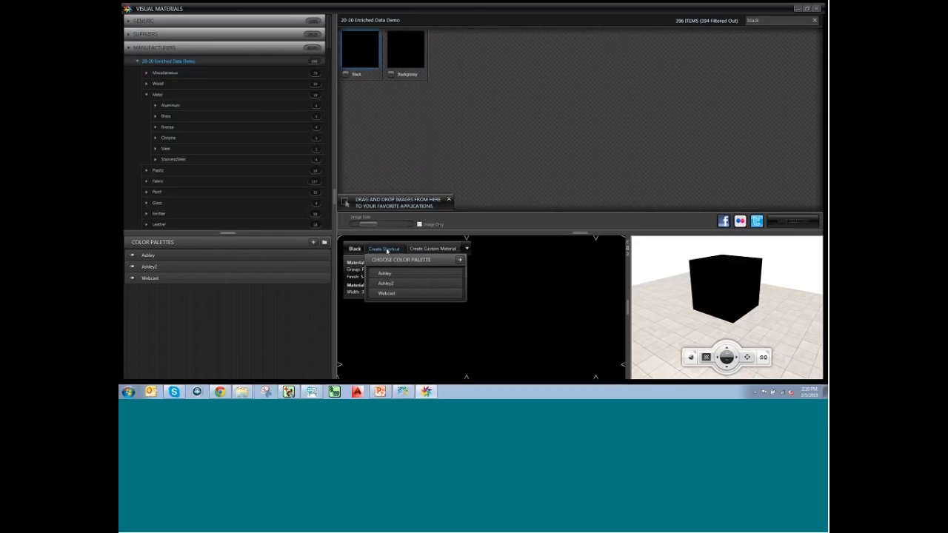
pyautogui.click(395, 294)
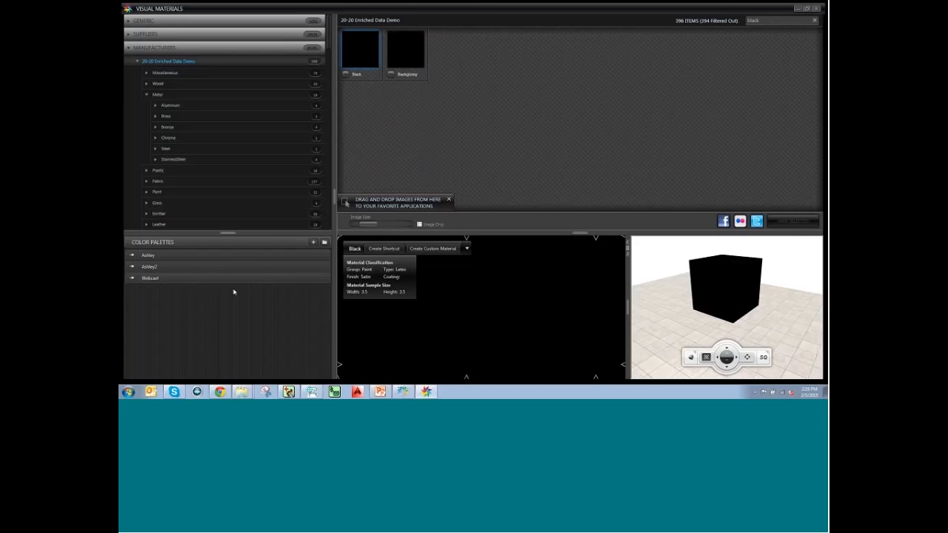
pyautogui.click(798, 11)
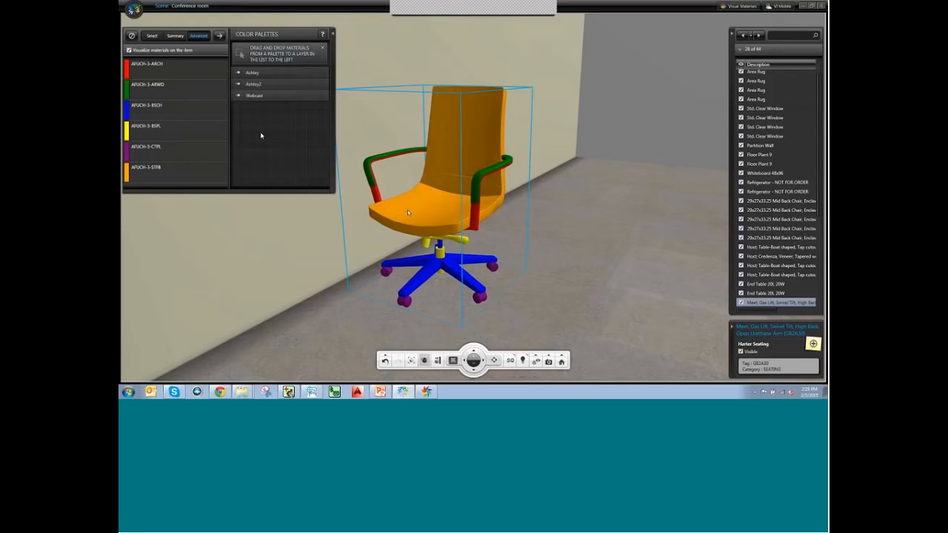
# Drag the teal Webcast swatch onto layer AFUCH-3-STFB and turn off Visualize materials.
pyautogui.click(260, 96)
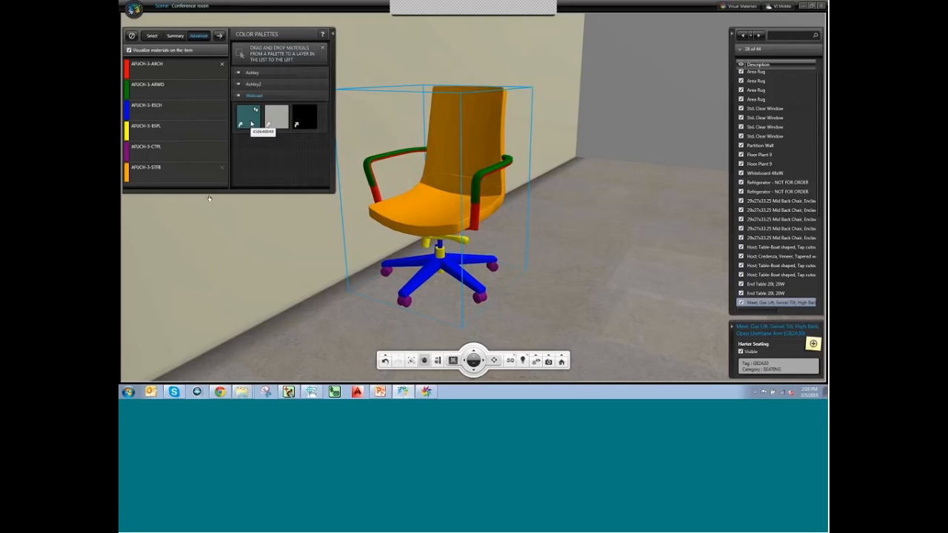
pyautogui.moveTo(251, 123); pyautogui.dragTo(197, 173)
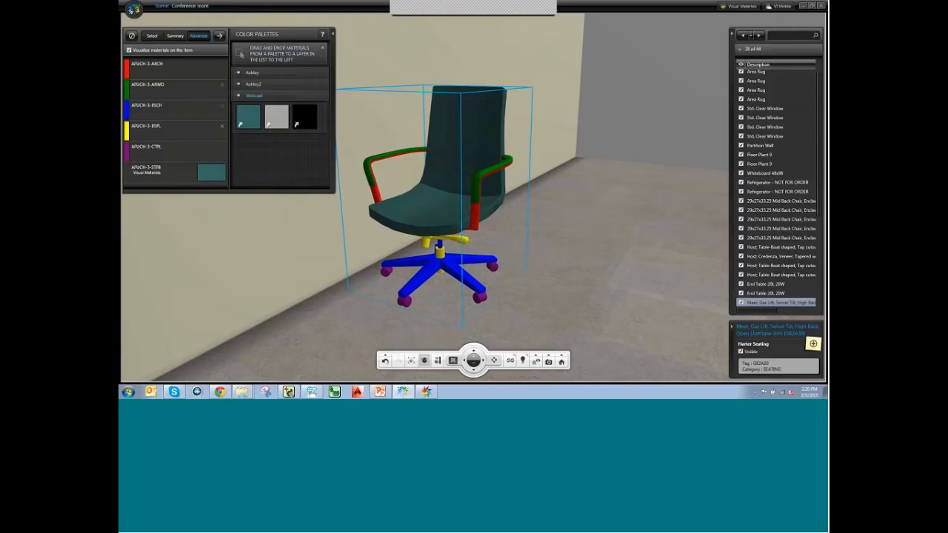
pyautogui.click(129, 50)
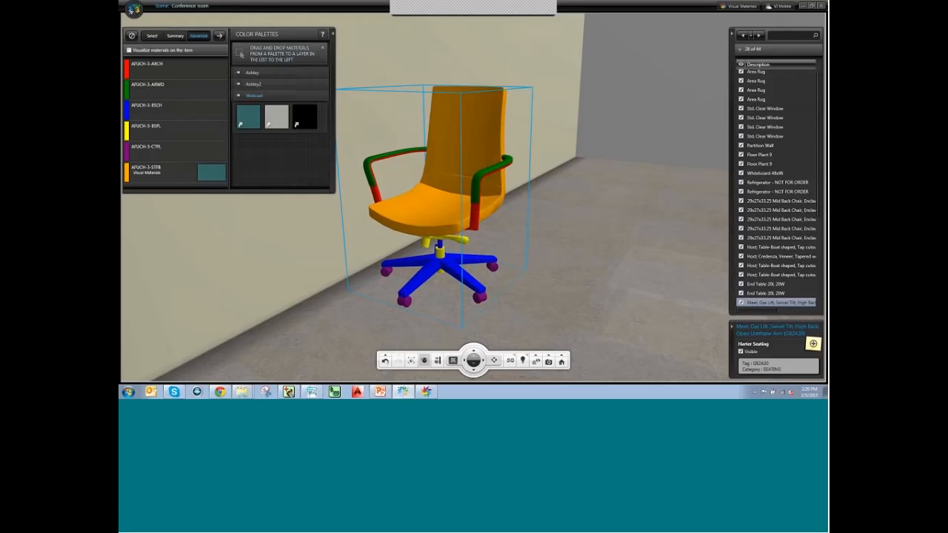
# Assign the grey Webcast material to the chair's AFUCH-3-ARCH layer.
pyautogui.moveTo(282, 121)
pyautogui.moveTo(282, 120); pyautogui.dragTo(199, 113)
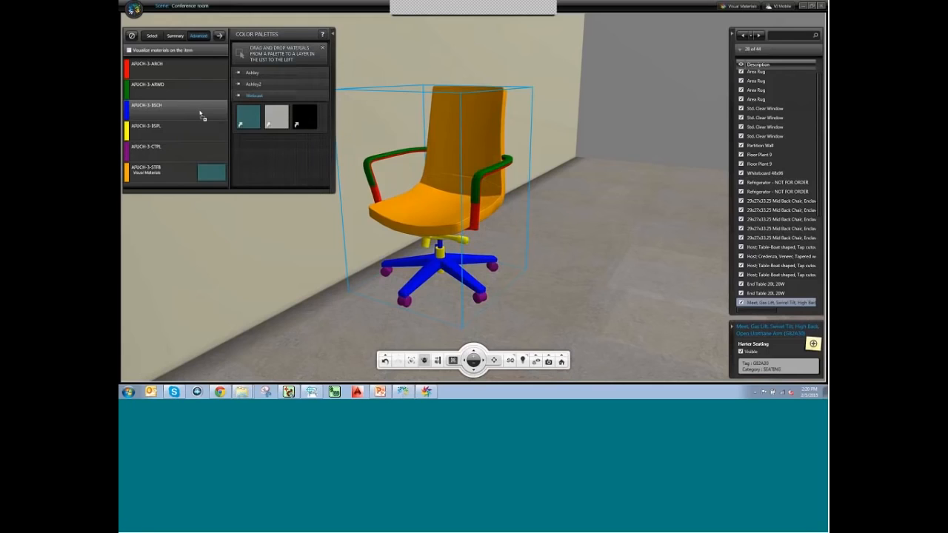
pyautogui.moveTo(284, 109); pyautogui.dragTo(215, 71)
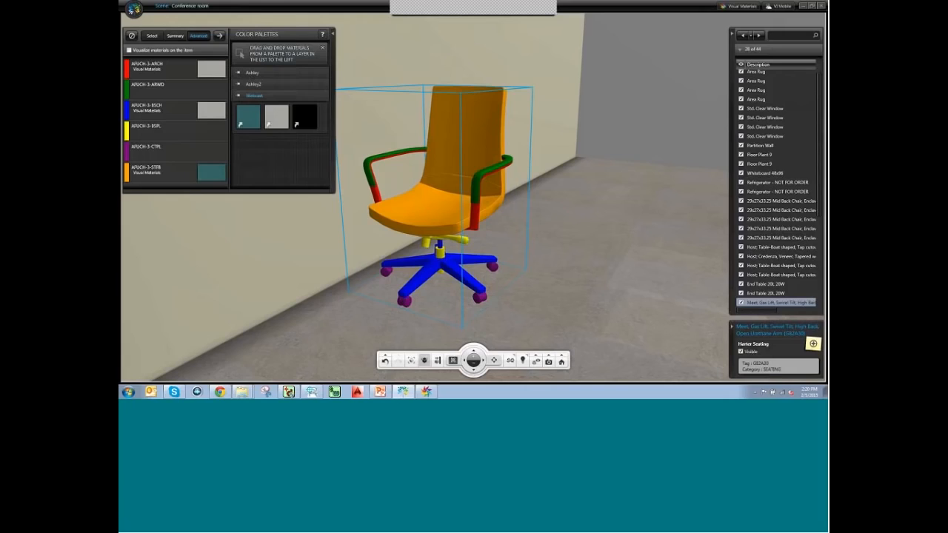
# Assign black to AFUCH-3-CTPL, AFUCH-3-ARWD and another layer, re-enable Visualize materials, and bring Visual Materials forward.
pyautogui.moveTo(311, 123); pyautogui.dragTo(210, 154)
pyautogui.moveTo(313, 122); pyautogui.dragTo(213, 130)
pyautogui.moveTo(310, 121); pyautogui.dragTo(212, 94)
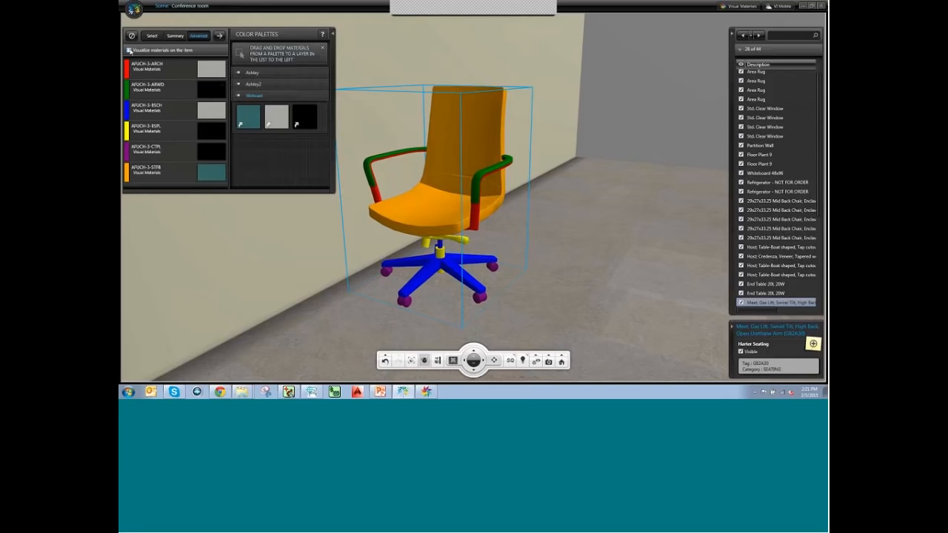
pyautogui.click(129, 50)
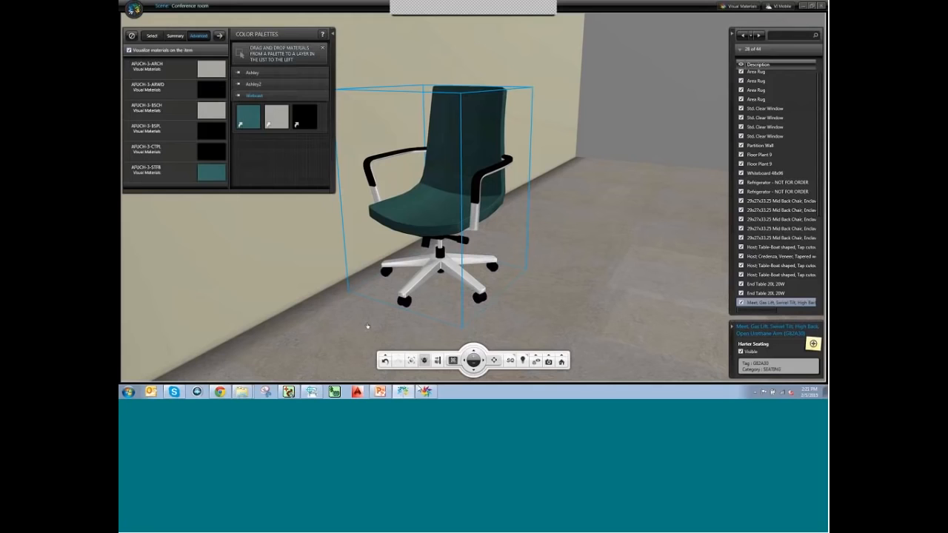
pyautogui.click(424, 391)
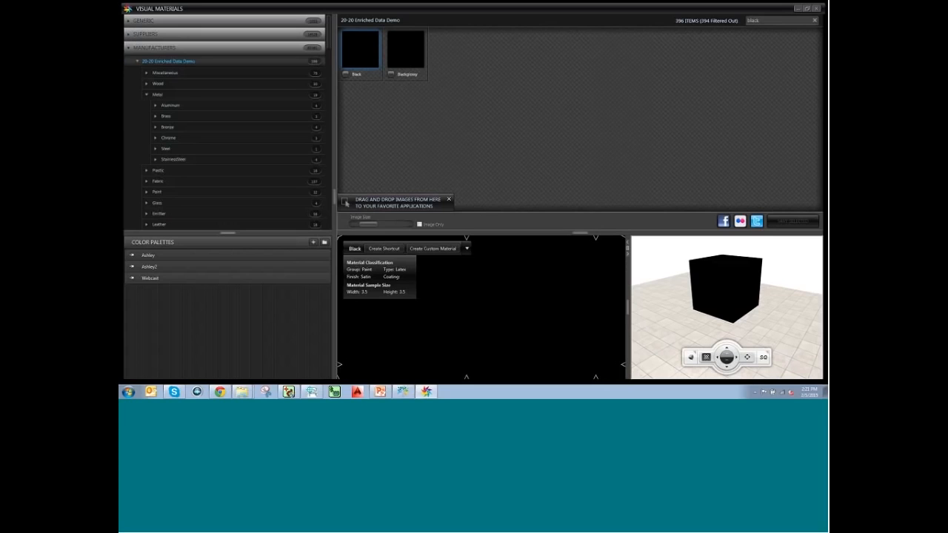
# Return to the 3D room, clear the selection, and orbit out to see the teal chair beside the lounge chair.
pyautogui.click(403, 391)
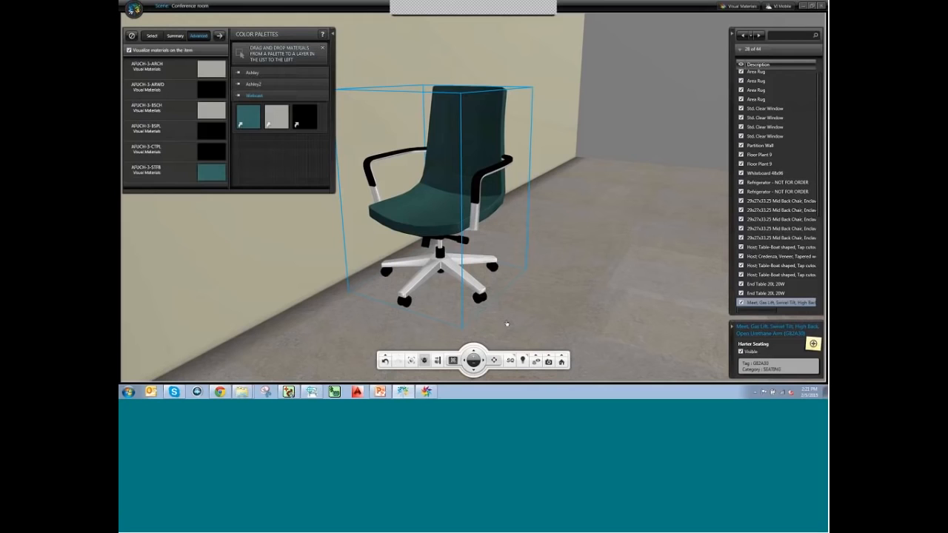
pyautogui.click(345, 336)
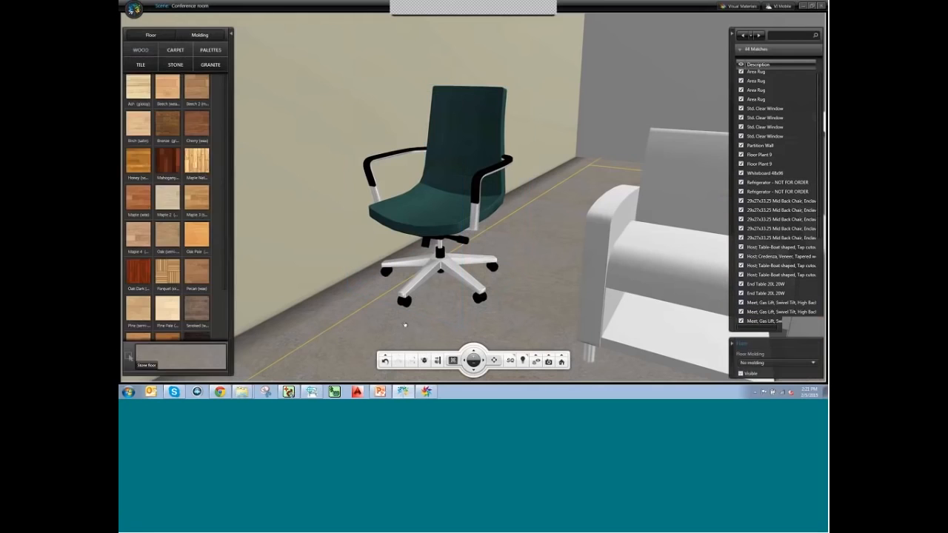
pyautogui.press('Escape')
pyautogui.moveTo(487, 298); pyautogui.dragTo(331, 238, button='middle')
pyautogui.moveTo(370, 285); pyautogui.dragTo(489, 223, button='right')
pyautogui.scroll(-5, 488, 223)
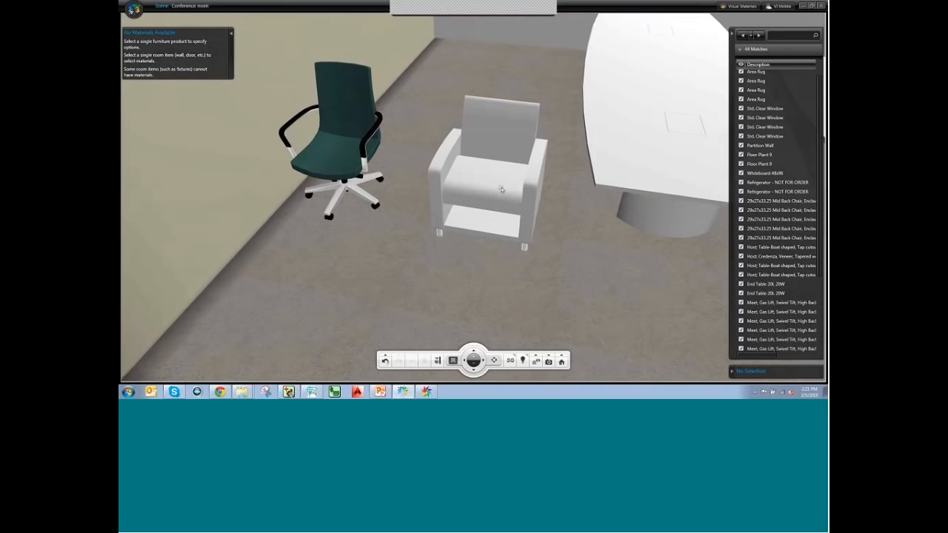
# Select and delete the Partition Wall from the conference room.
pyautogui.click(361, 141)
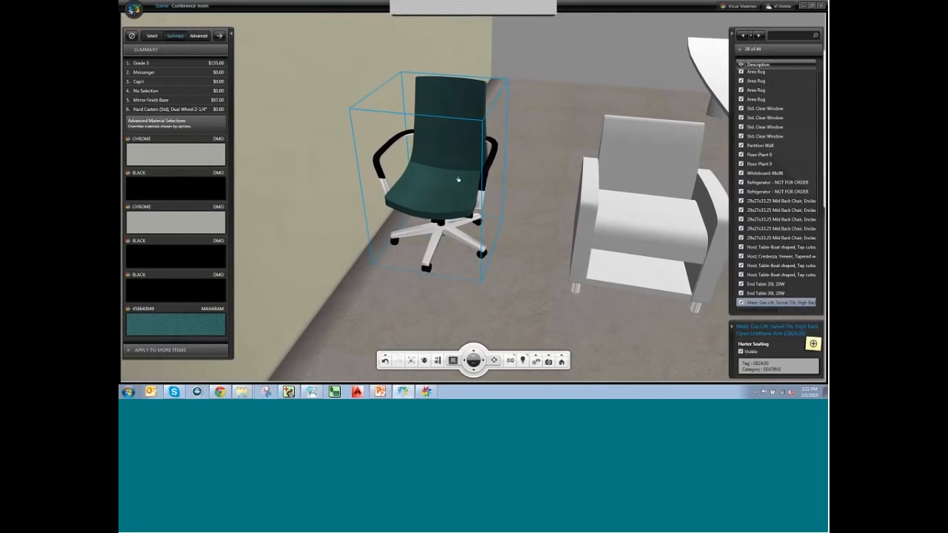
pyautogui.click(538, 88)
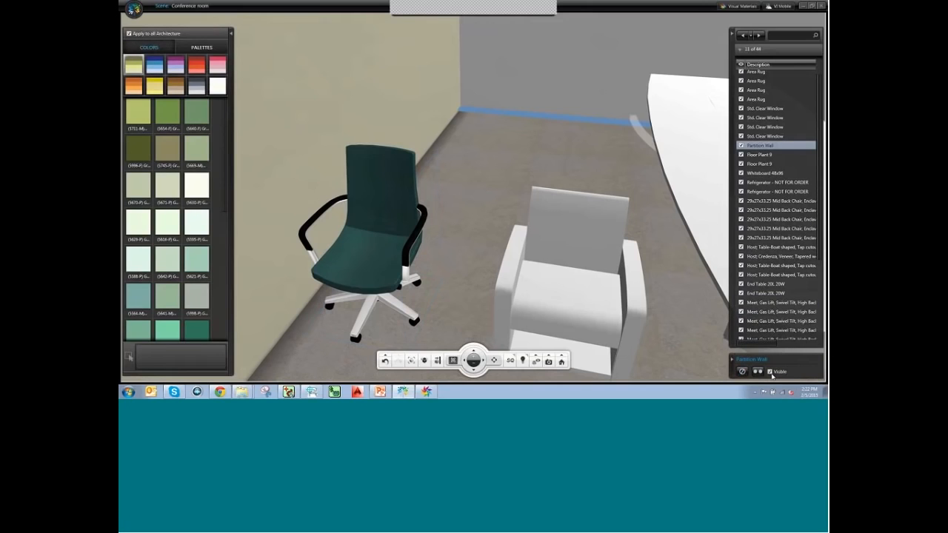
pyautogui.click(741, 373)
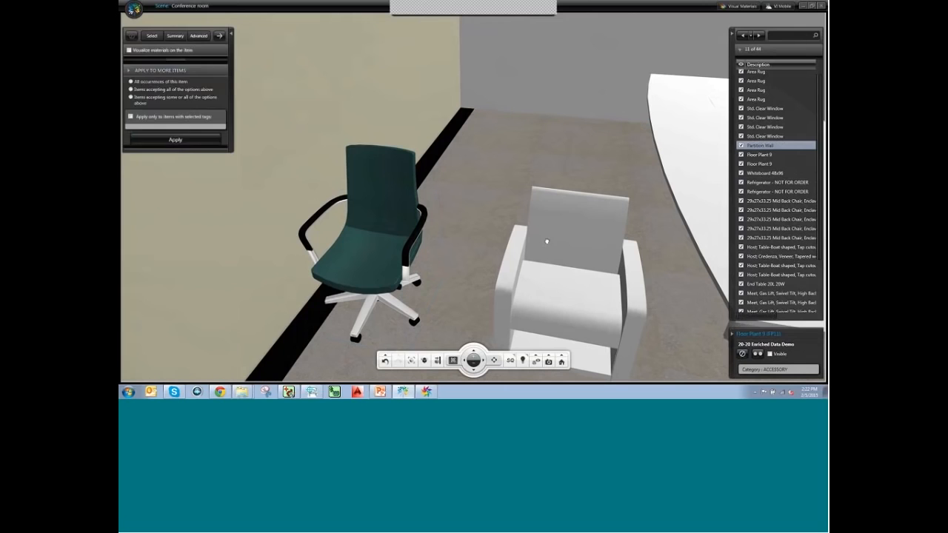
# Apply the teal chair's finish to all 12 matching conference chairs via Apply to More Items.
pyautogui.scroll(-5, 581, 229)
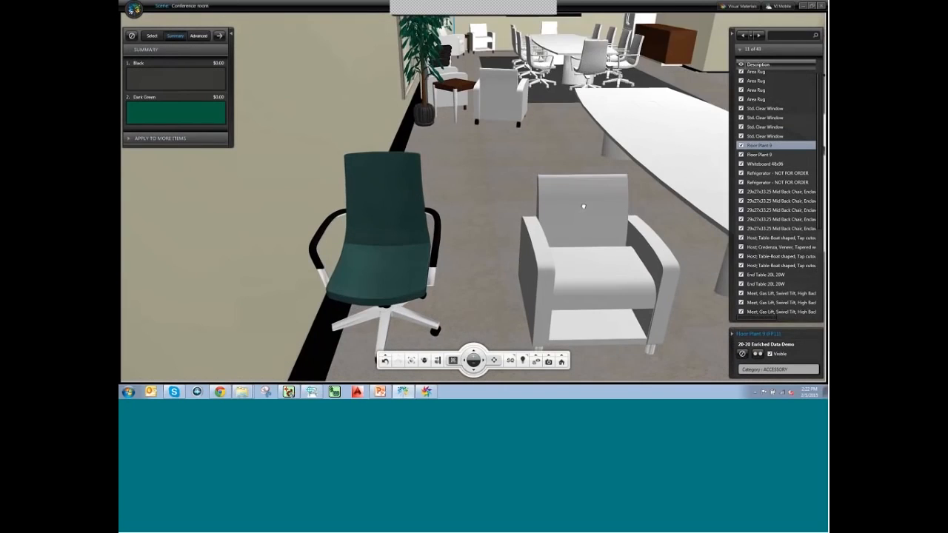
pyautogui.scroll(-4, 539, 272)
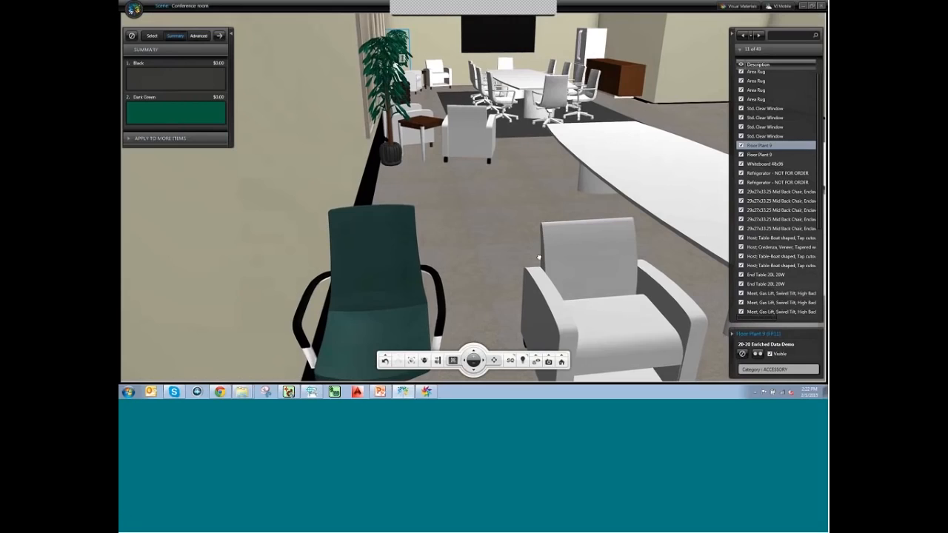
pyautogui.scroll(-2, 454, 183)
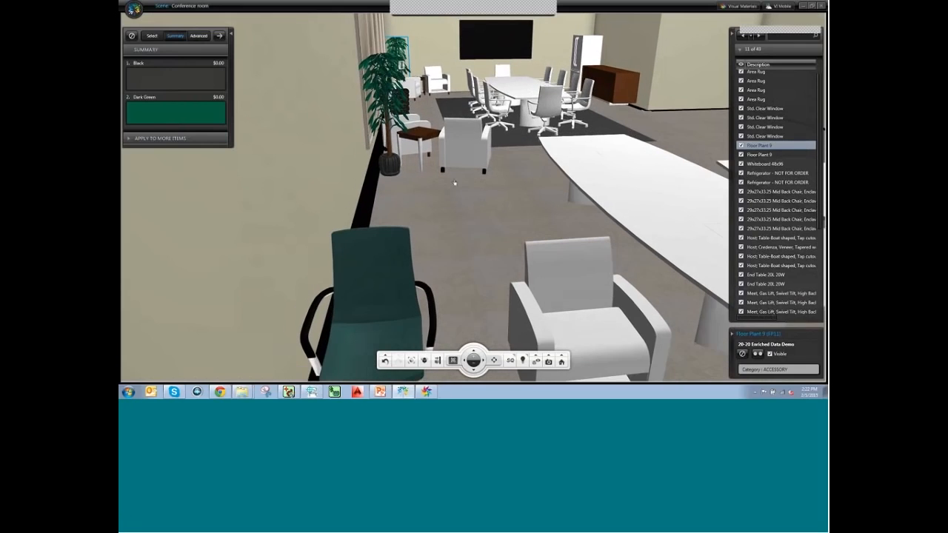
pyautogui.scroll(-1, 341, 285)
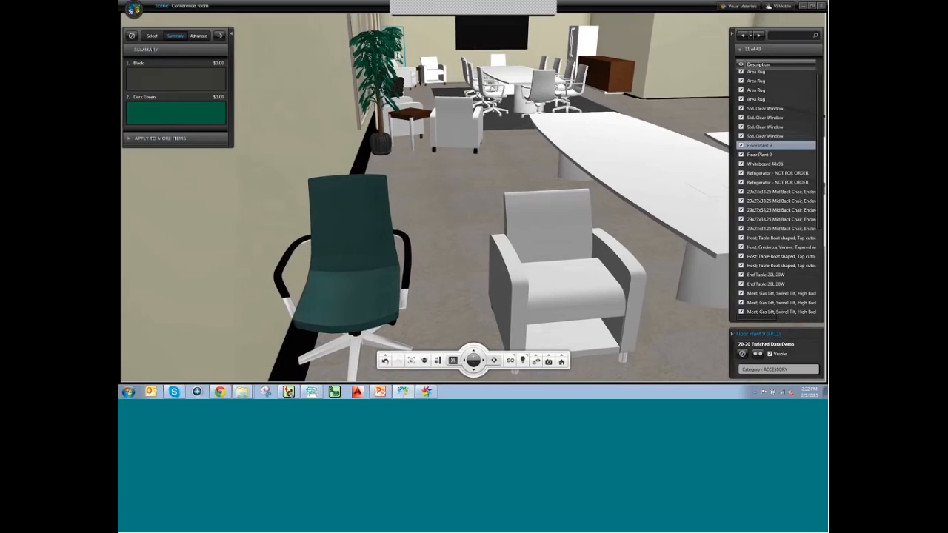
pyautogui.click(363, 205)
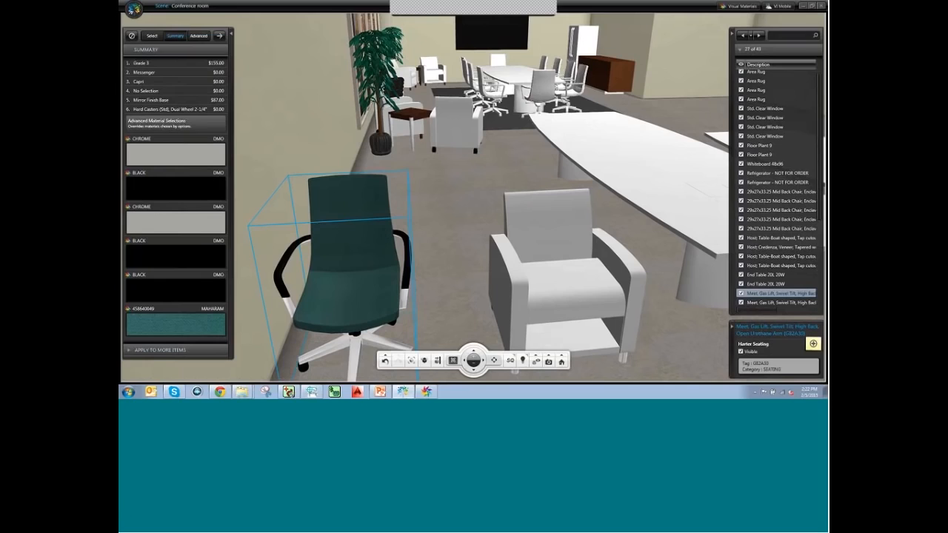
pyautogui.click(138, 351)
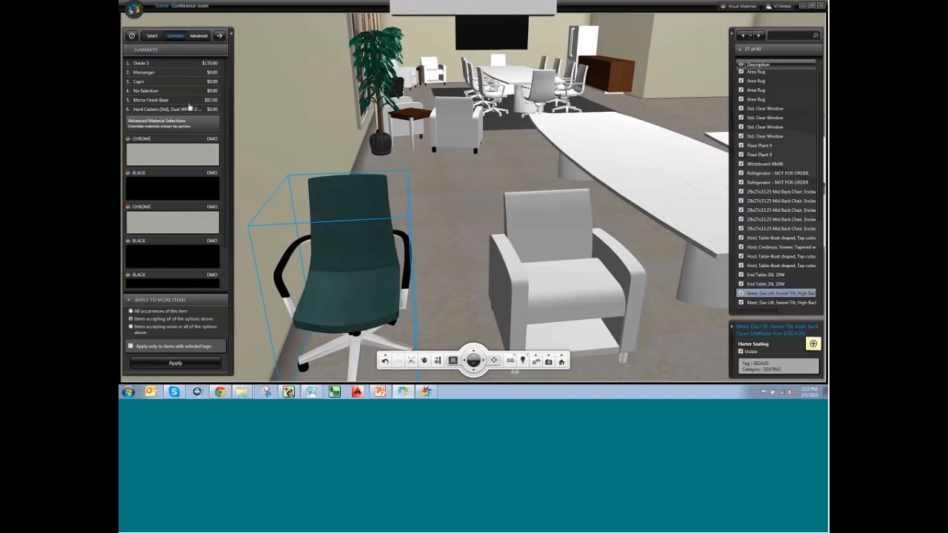
pyautogui.click(161, 364)
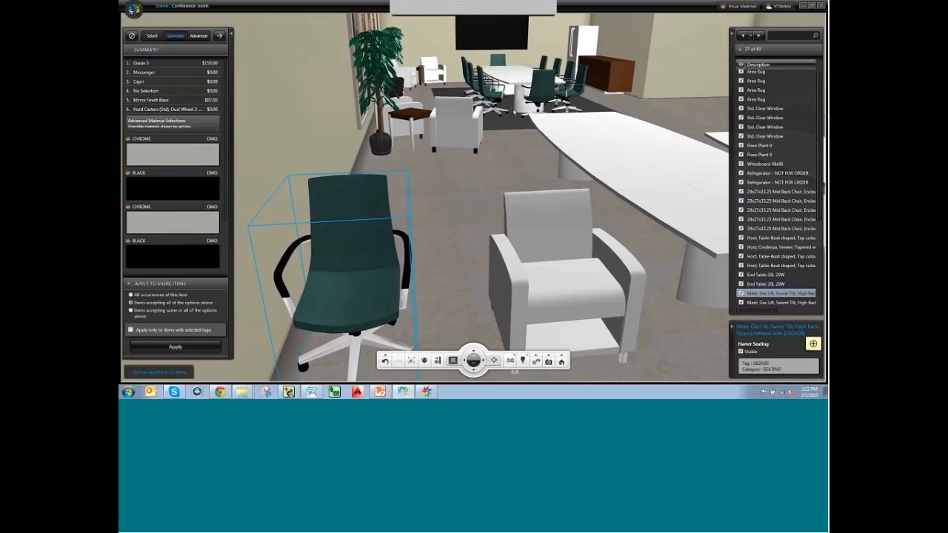
pyautogui.moveTo(516, 81); pyautogui.dragTo(559, 63, button='middle')
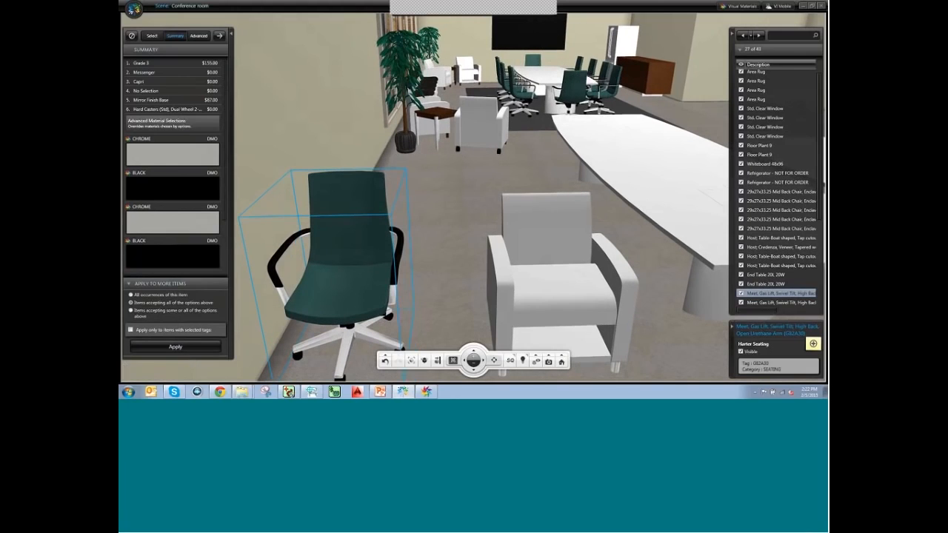
pyautogui.moveTo(463, 241)
pyautogui.mouseDown(button='middle')
pyautogui.moveTo(503, 249)
pyautogui.moveTo(435, 236)
pyautogui.moveTo(473, 237)
pyautogui.mouseUp(button='middle')
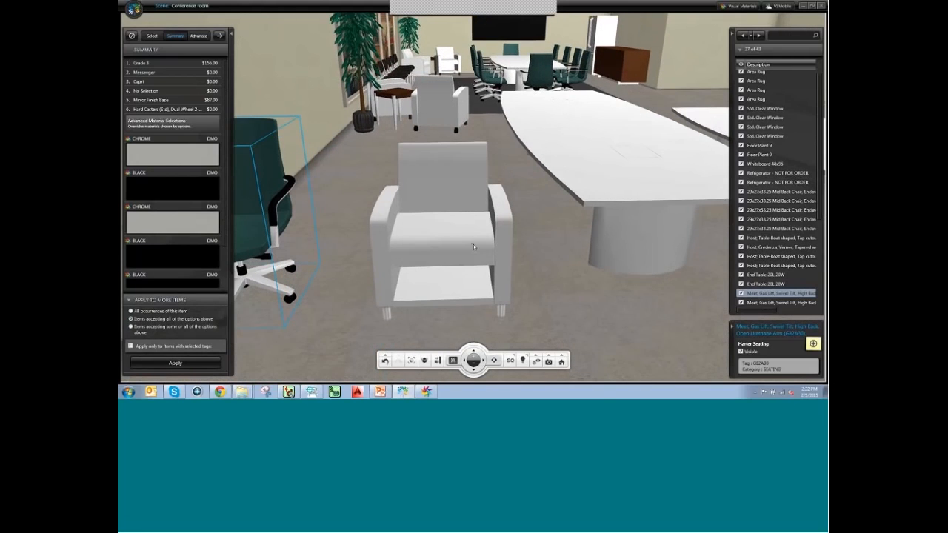
# Isolate the white armchair, zoom to it and orbit to a three-quarter view.
pyautogui.click(461, 299)
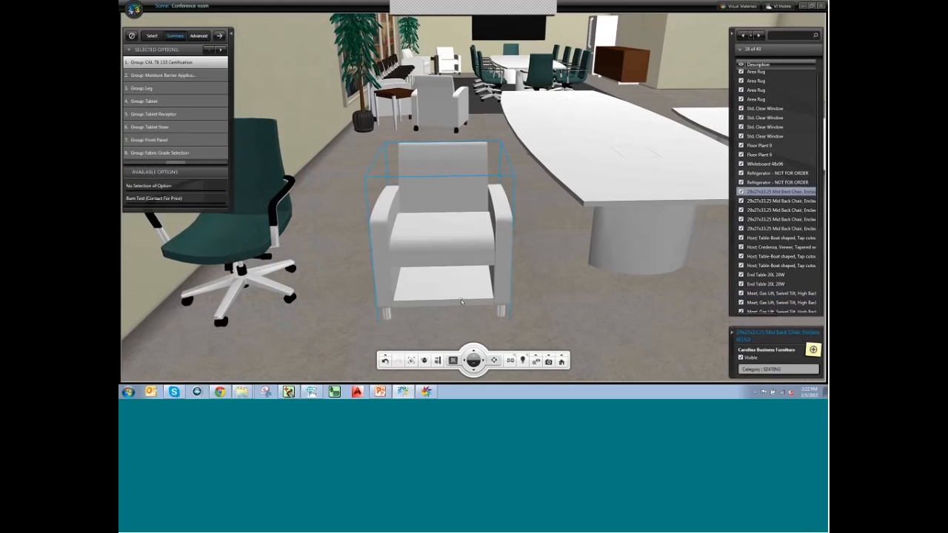
pyautogui.click(427, 363)
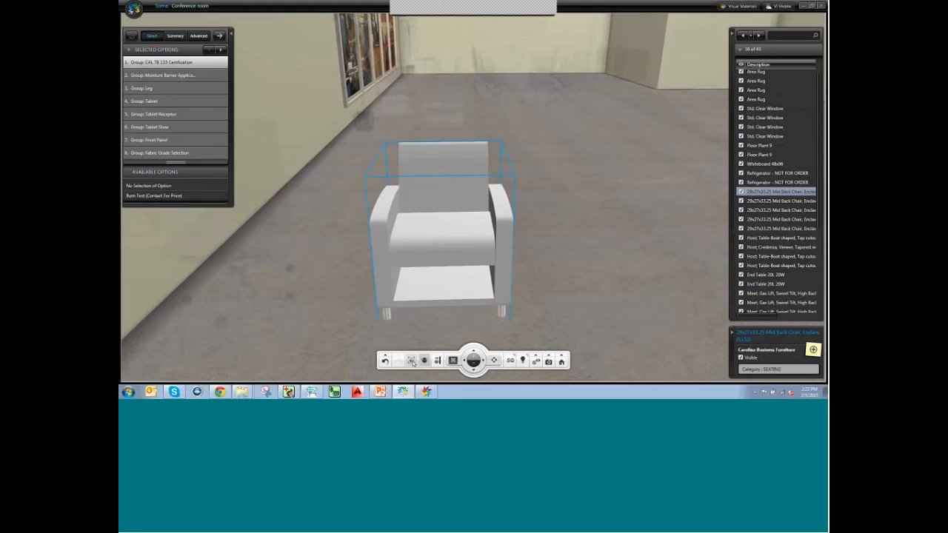
pyautogui.click(412, 362)
pyautogui.moveTo(489, 314); pyautogui.dragTo(436, 212)
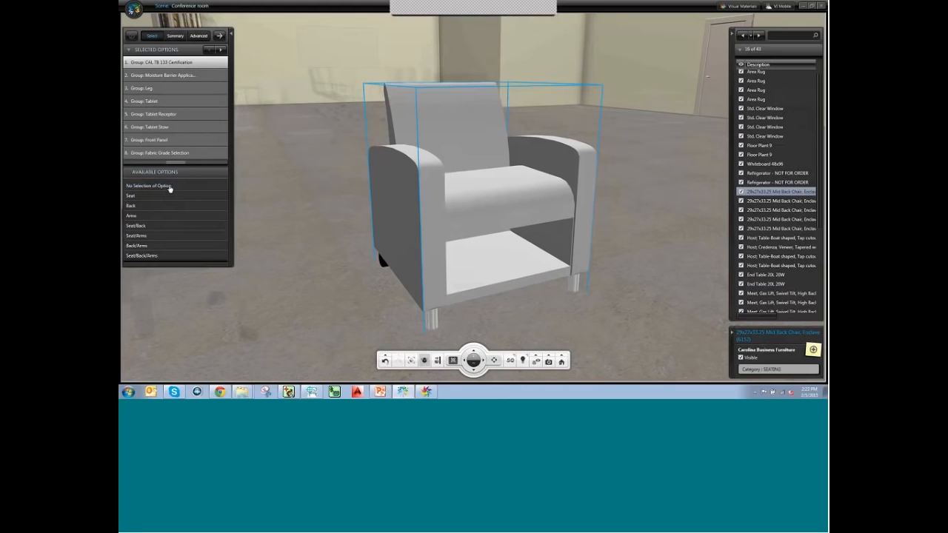
# Leave the first two option groups unselected and choose 2 Wood Legs and 2 Casters.
pyautogui.click(168, 187)
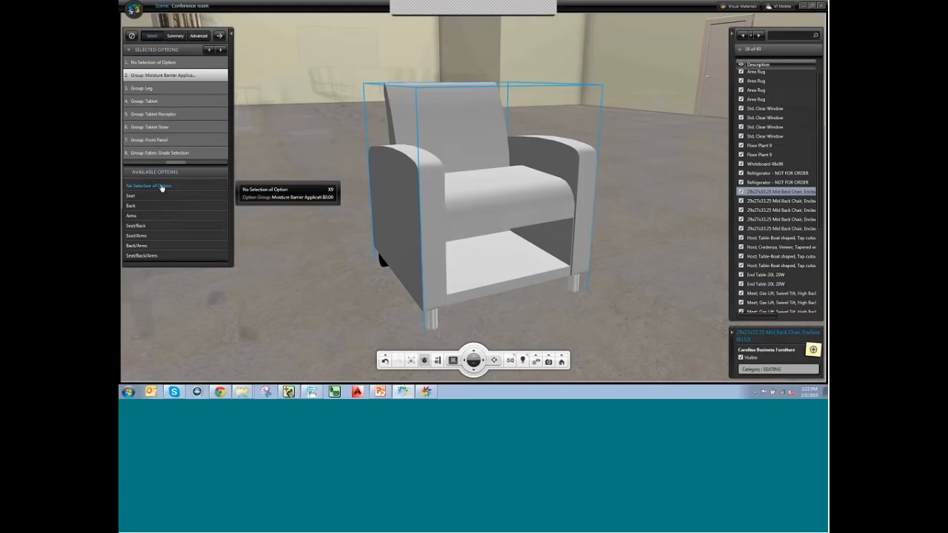
pyautogui.click(159, 187)
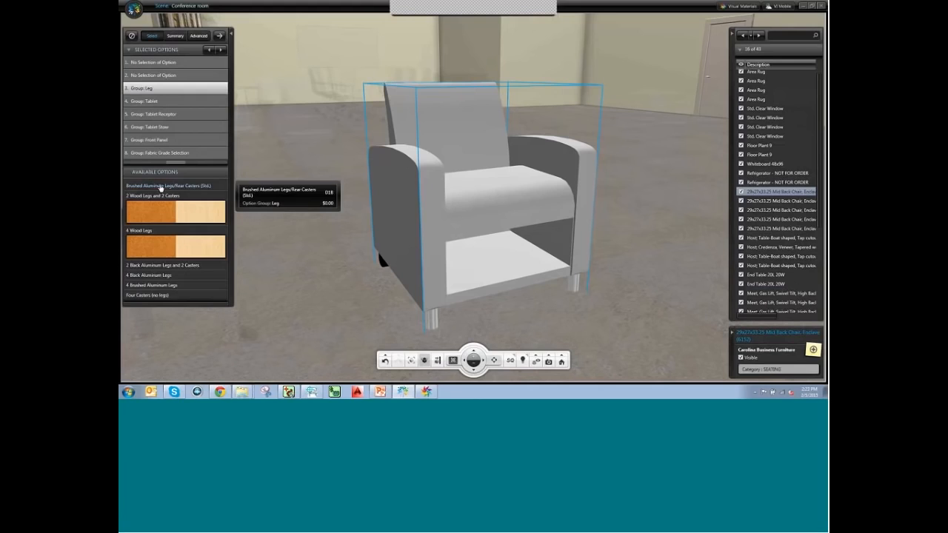
pyautogui.moveTo(204, 216)
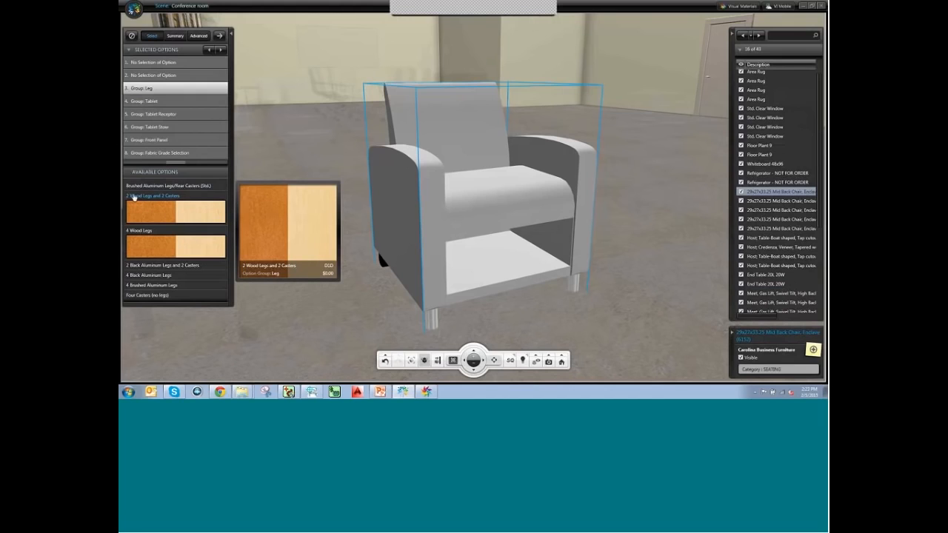
pyautogui.moveTo(390, 313); pyautogui.dragTo(440, 314, button='middle')
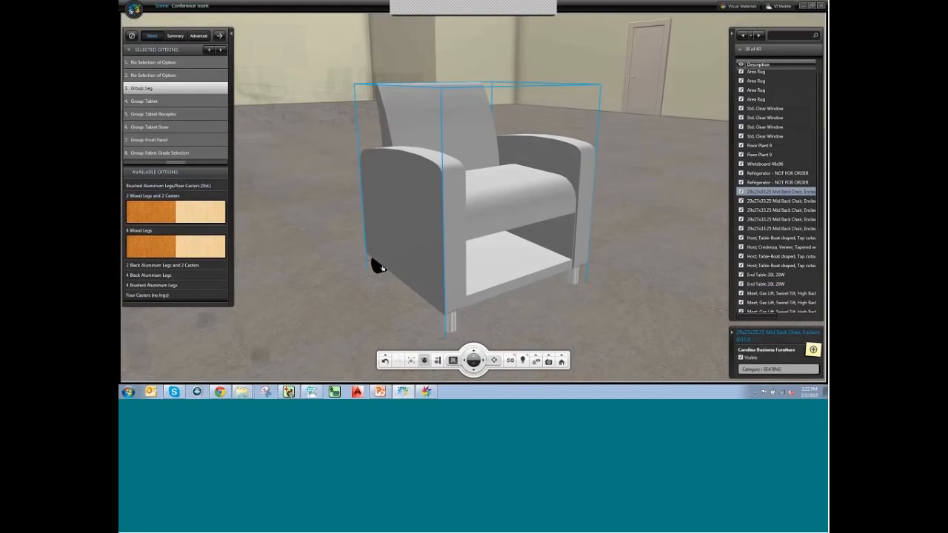
pyautogui.click(157, 207)
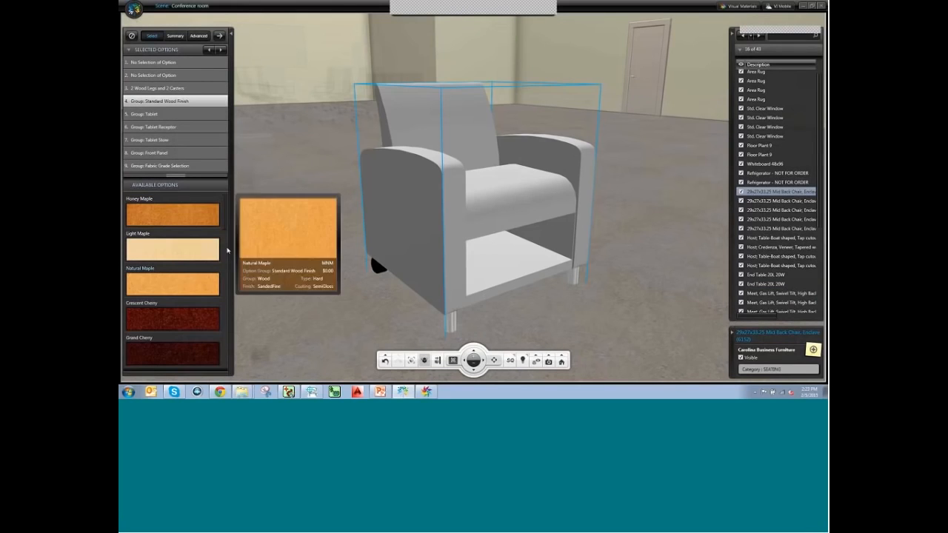
# Finish the chair's wood in English Walnut.
pyautogui.scroll(-4, 222, 252)
pyautogui.scroll(-3, 231, 257)
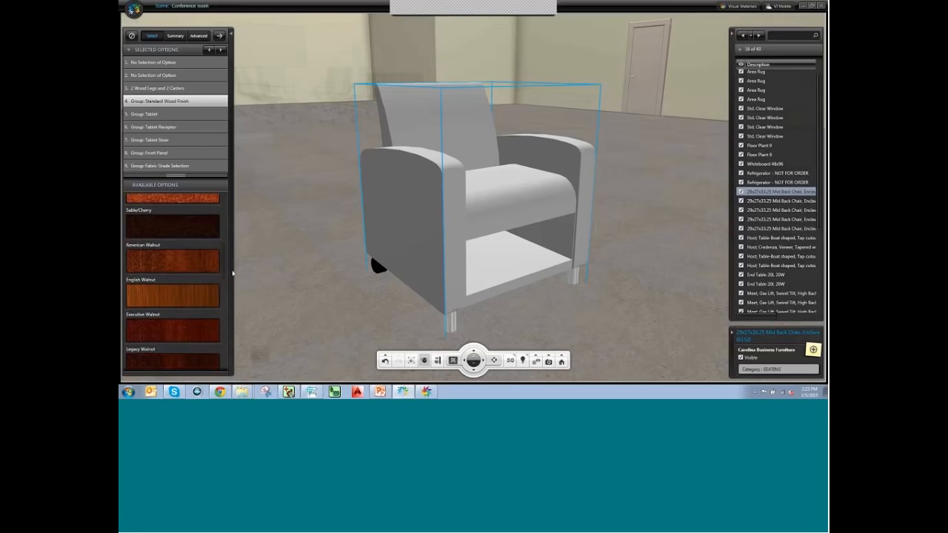
pyautogui.moveTo(173, 251)
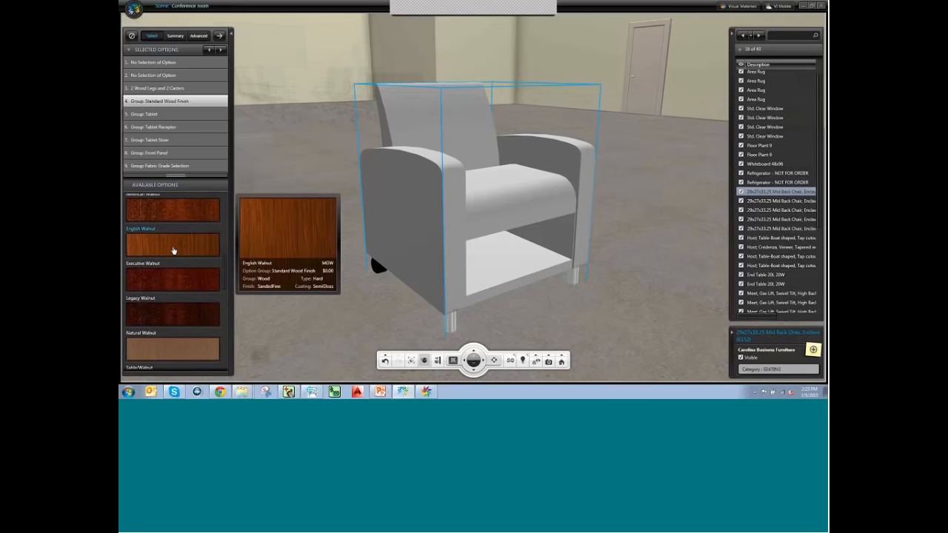
pyautogui.click(173, 250)
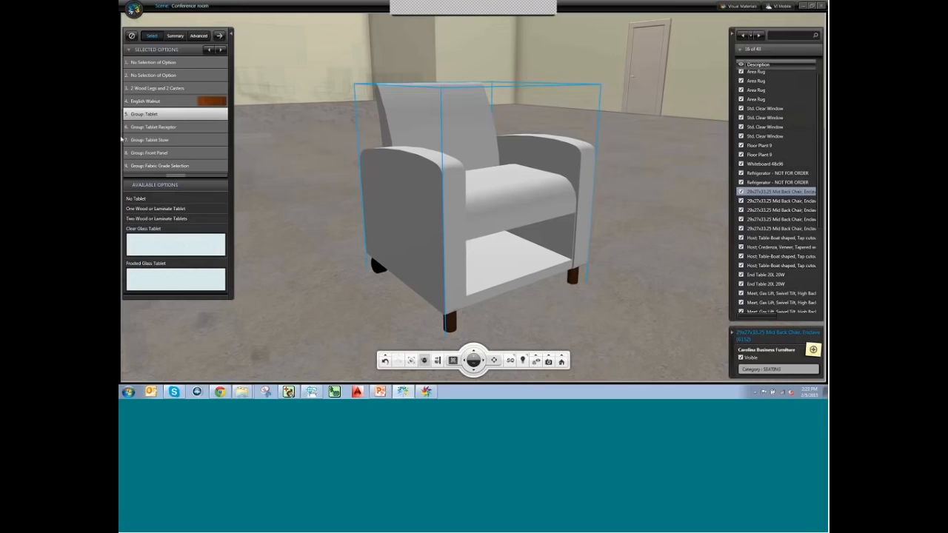
# Choose No Tablet, no tablet receptor or stow, and a Black Underseat Storage Shelf.
pyautogui.click(139, 200)
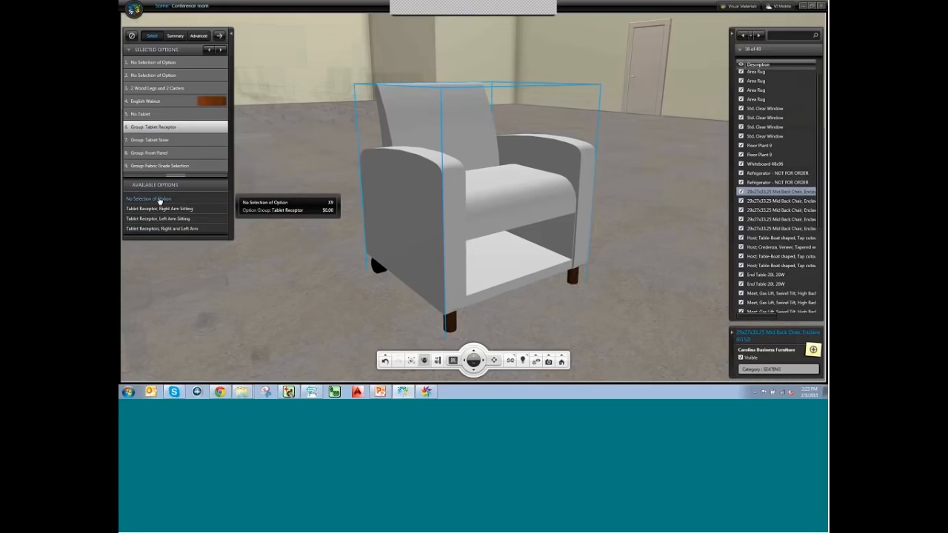
pyautogui.click(160, 200)
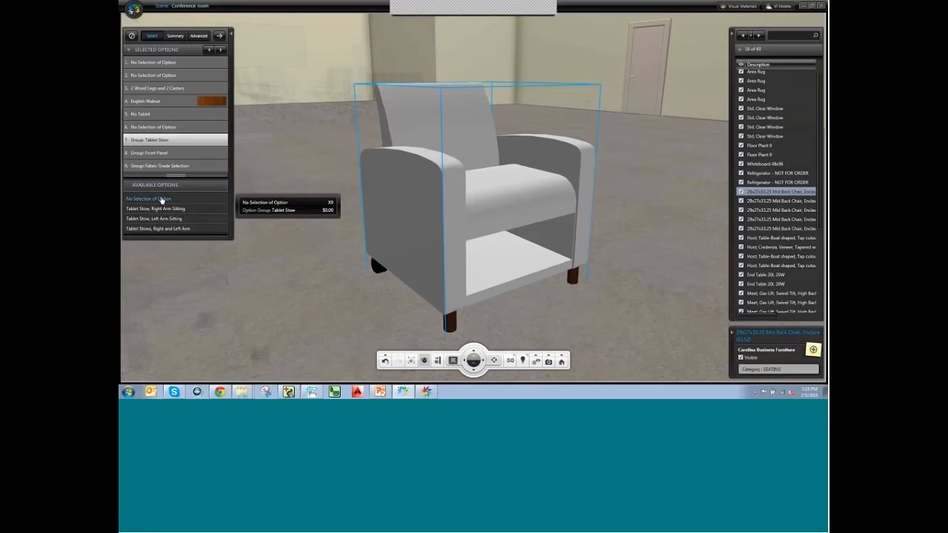
pyautogui.click(161, 200)
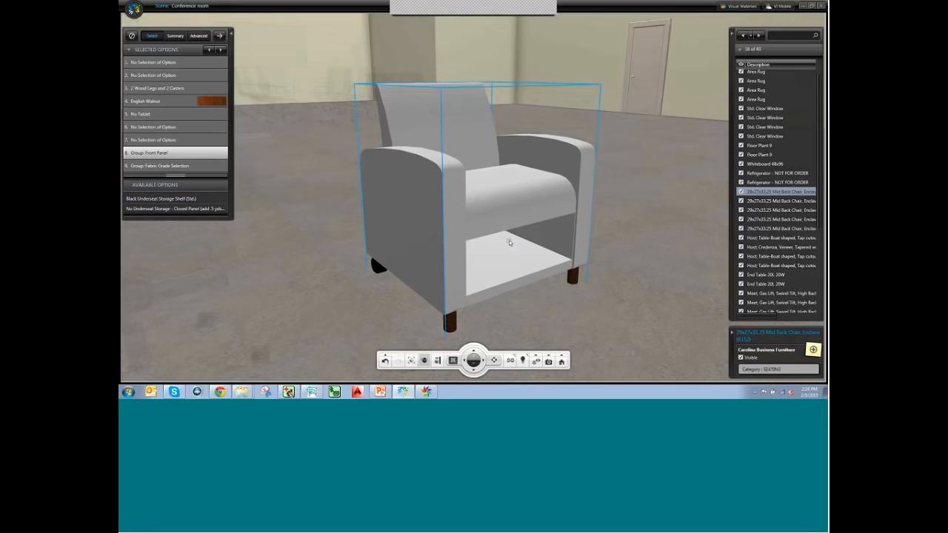
pyautogui.click(154, 203)
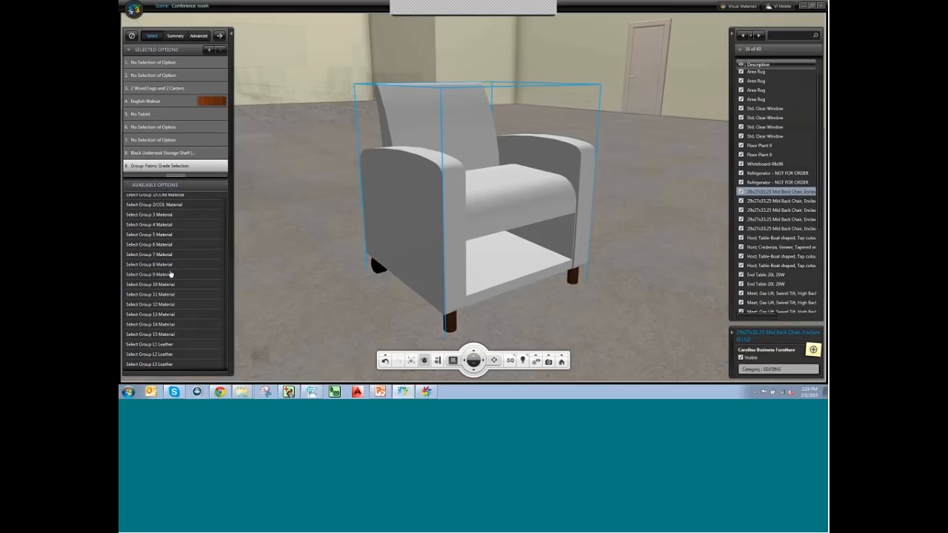
# Set the fabric grade to Group 1/COM with Customer's Own Material.
pyautogui.scroll(1, 219, 222)
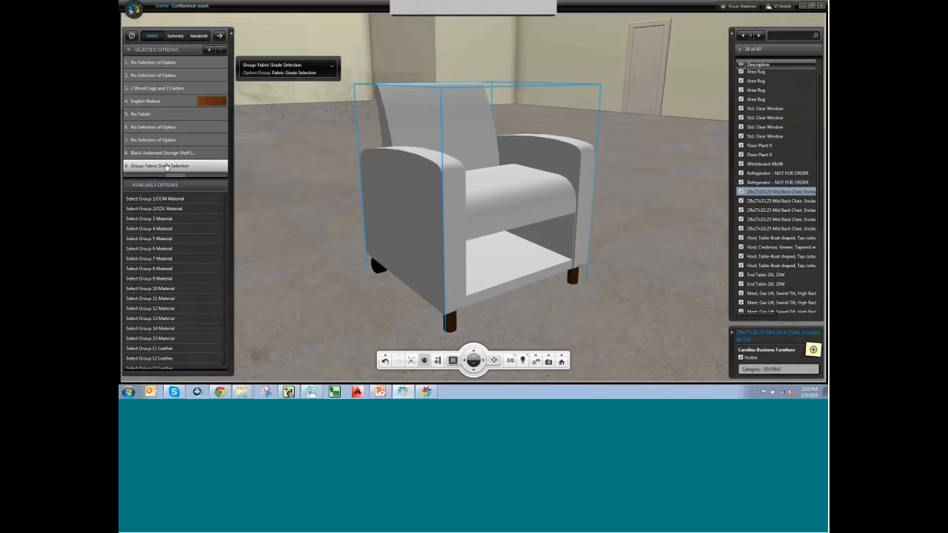
pyautogui.click(151, 200)
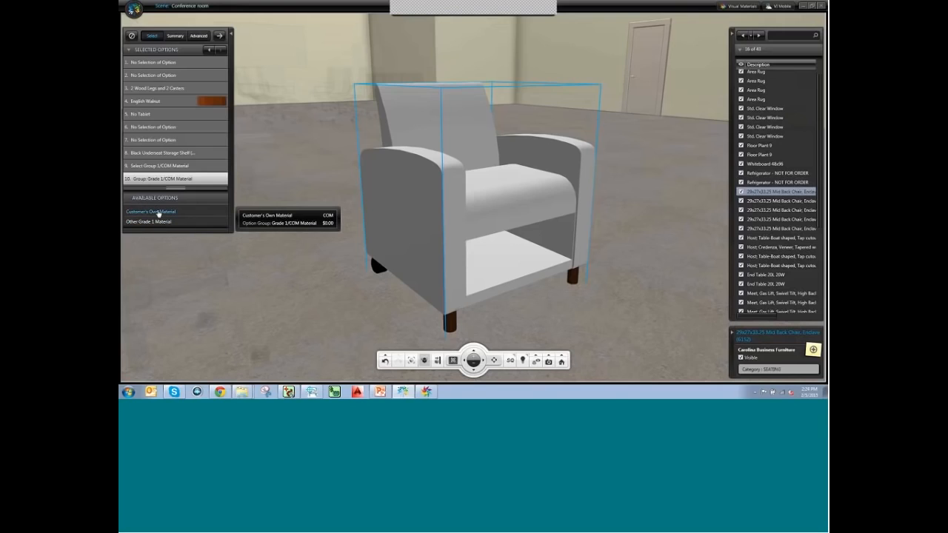
pyautogui.click(157, 212)
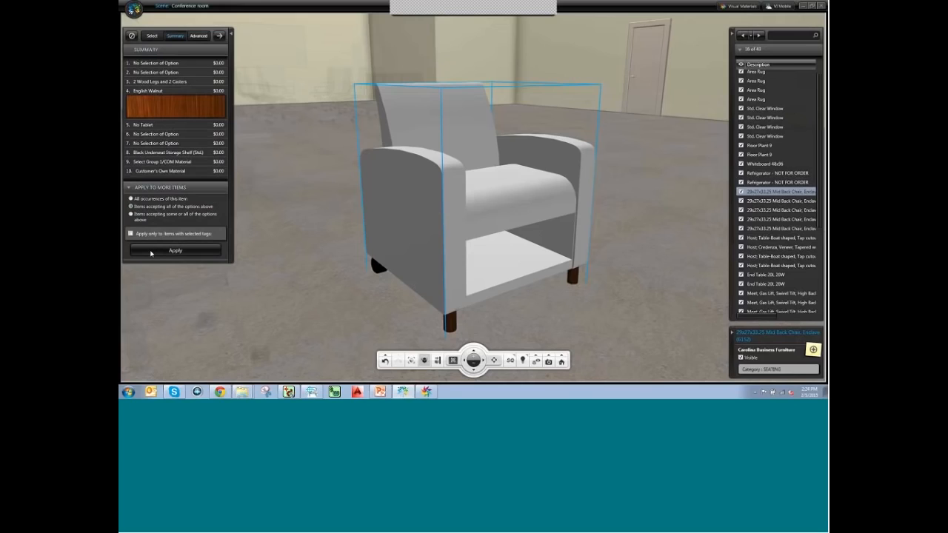
# Apply the chair's options to its matching chairs, then show material layers with the Webcast palette expanded.
pyautogui.click(153, 253)
pyautogui.click(200, 39)
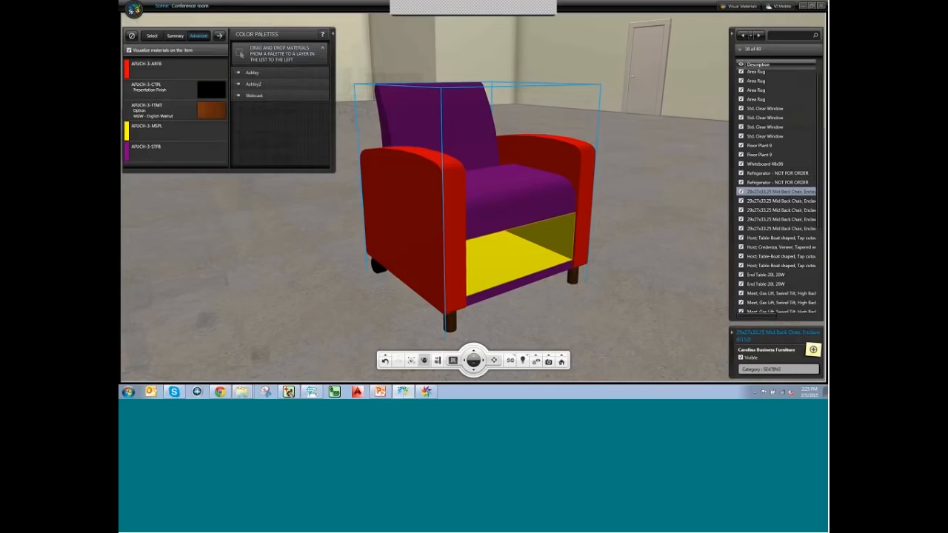
pyautogui.moveTo(435, 232); pyautogui.dragTo(479, 209, button='middle')
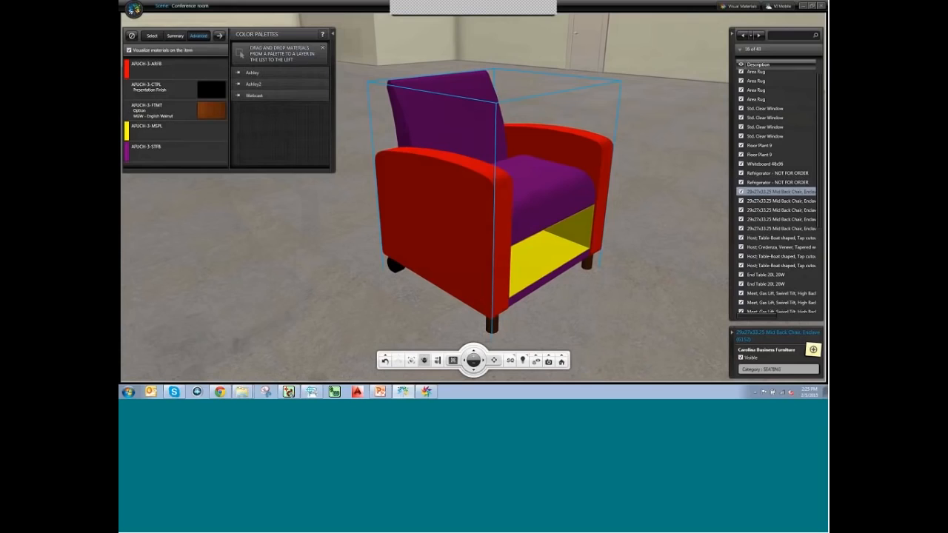
pyautogui.click(276, 96)
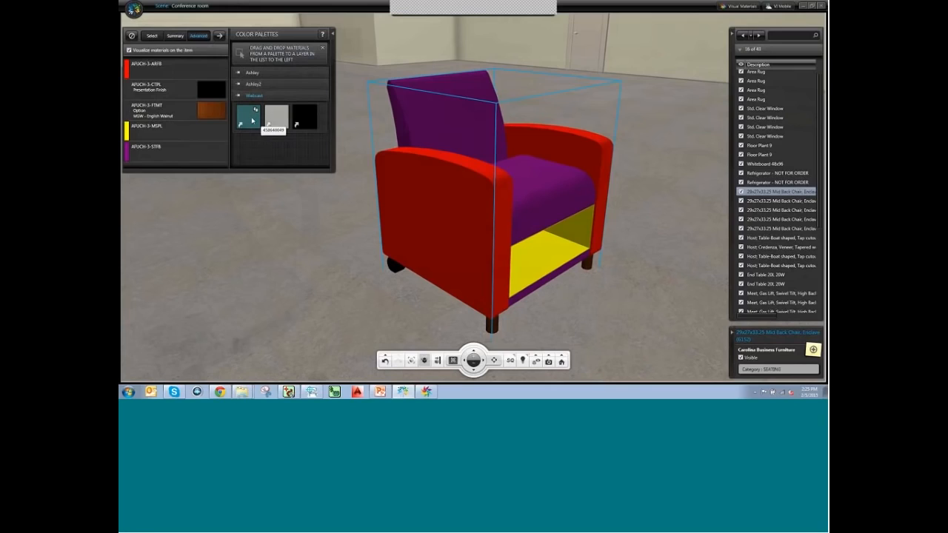
# Colour the STFB seat-and-back layer teal and the MSPL shelf black, undoing a teal test on the arms.
pyautogui.moveTo(252, 124); pyautogui.dragTo(209, 74)
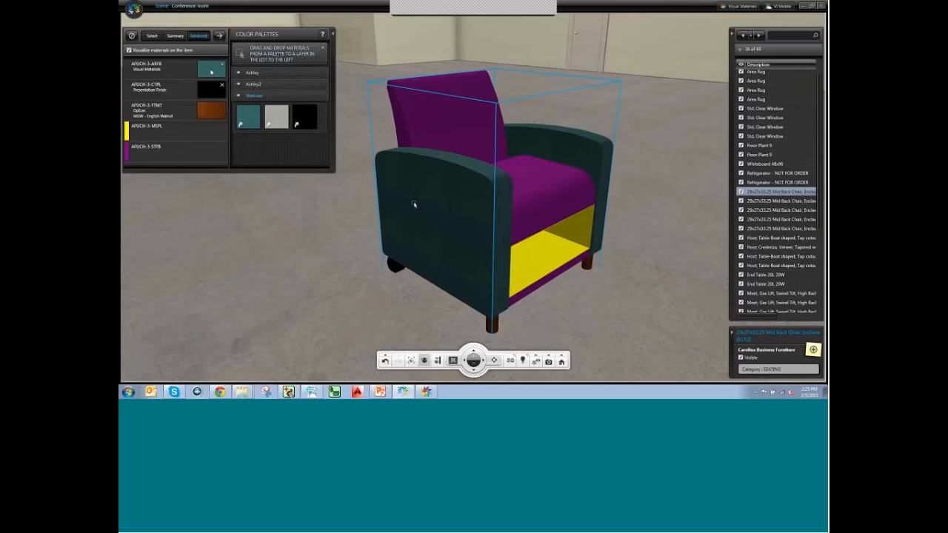
pyautogui.click(222, 67)
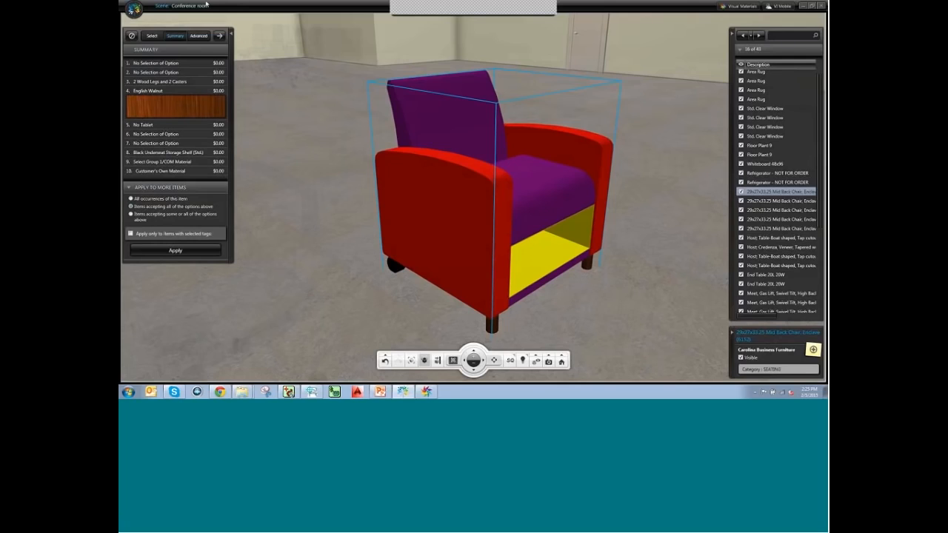
pyautogui.click(198, 36)
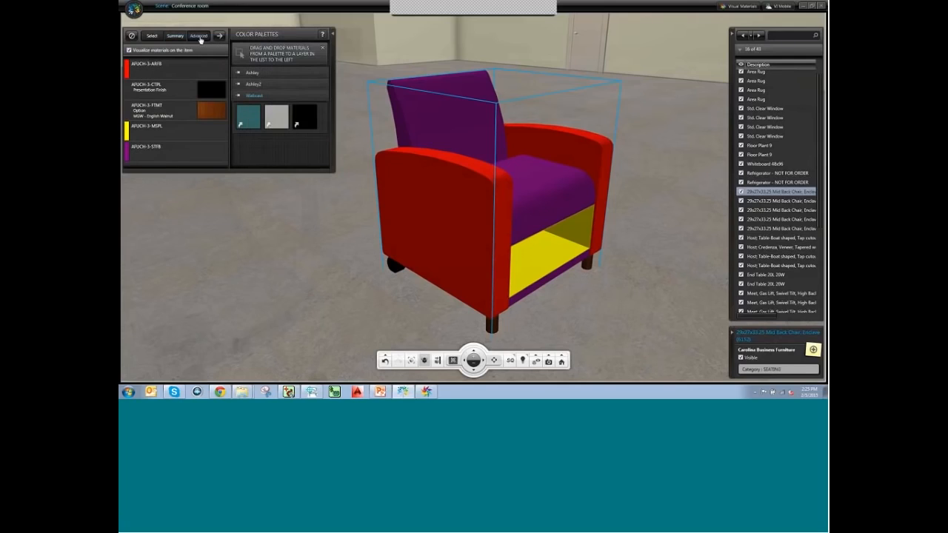
pyautogui.moveTo(252, 120); pyautogui.dragTo(211, 151)
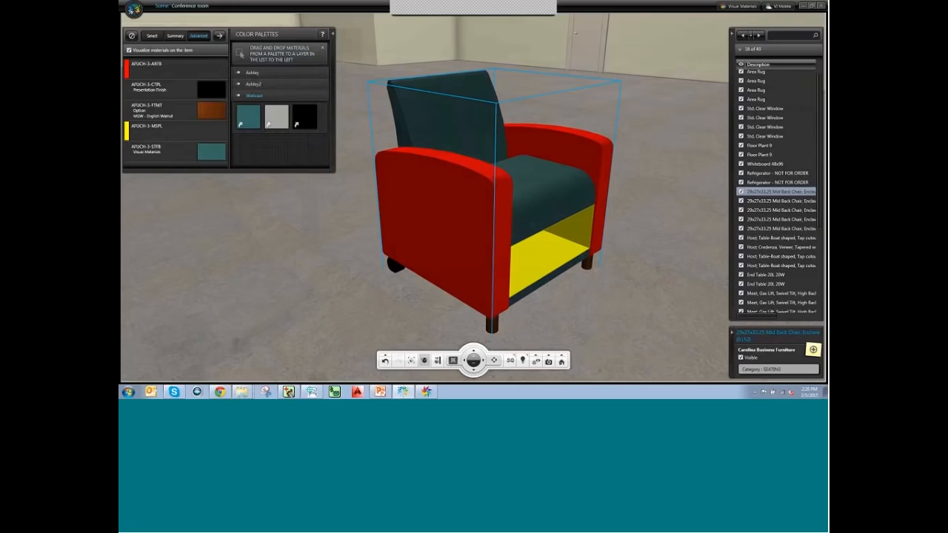
pyautogui.moveTo(309, 121); pyautogui.dragTo(208, 134)
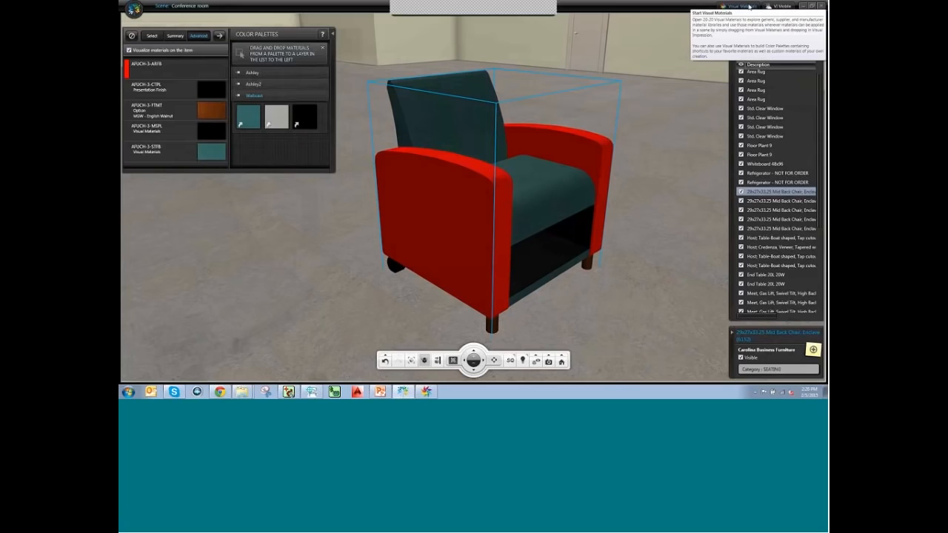
pyautogui.click(427, 393)
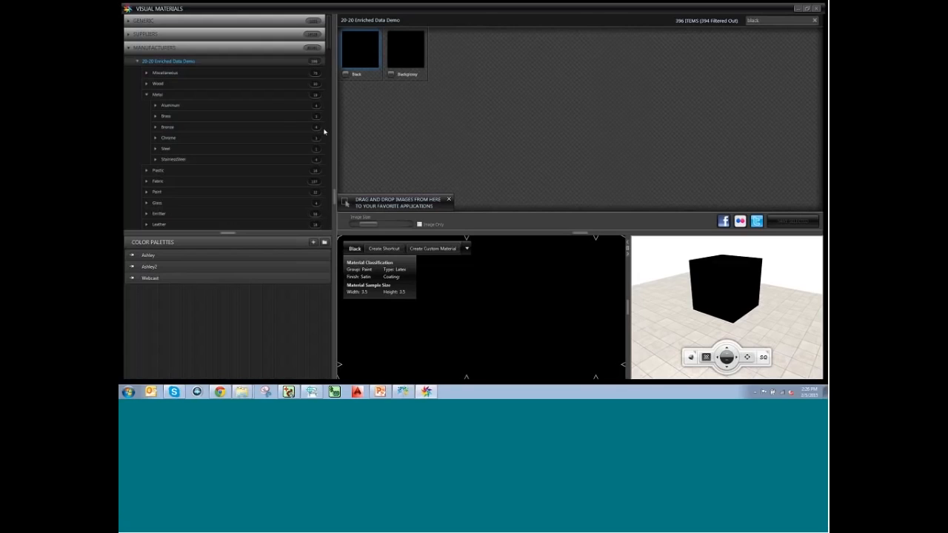
# Browse to Arc-Com's Tempo fabric collection, clear the black filter, and select fabric 69350.
pyautogui.click(128, 49)
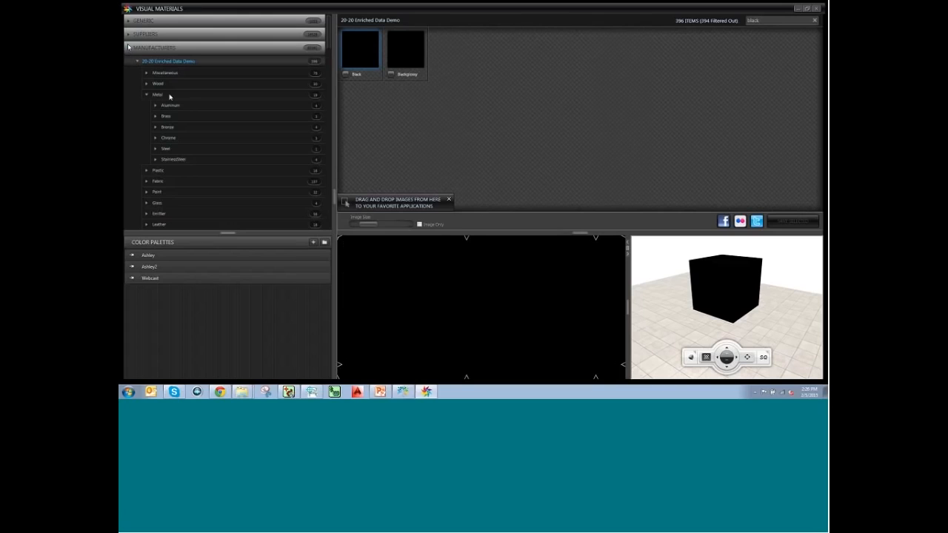
pyautogui.click(128, 35)
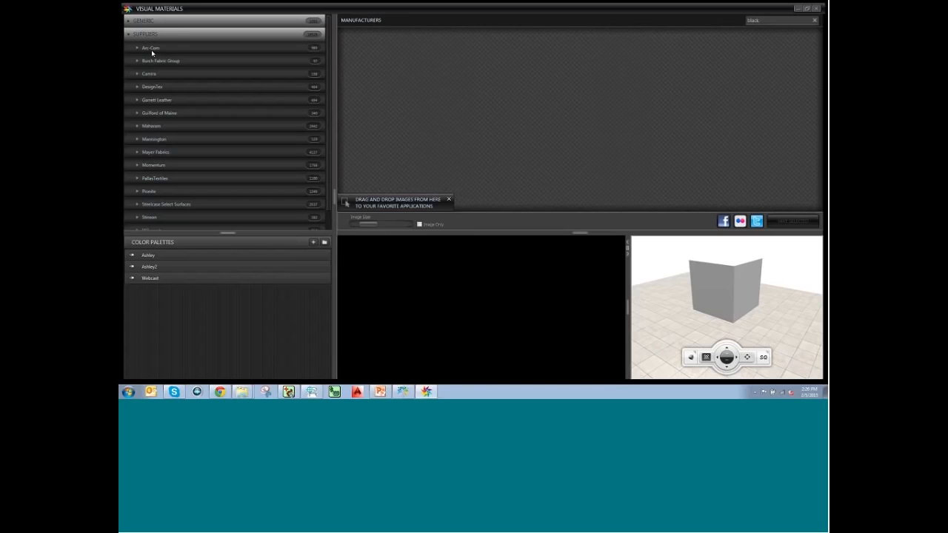
pyautogui.click(136, 48)
pyautogui.scroll(-10, 195, 89)
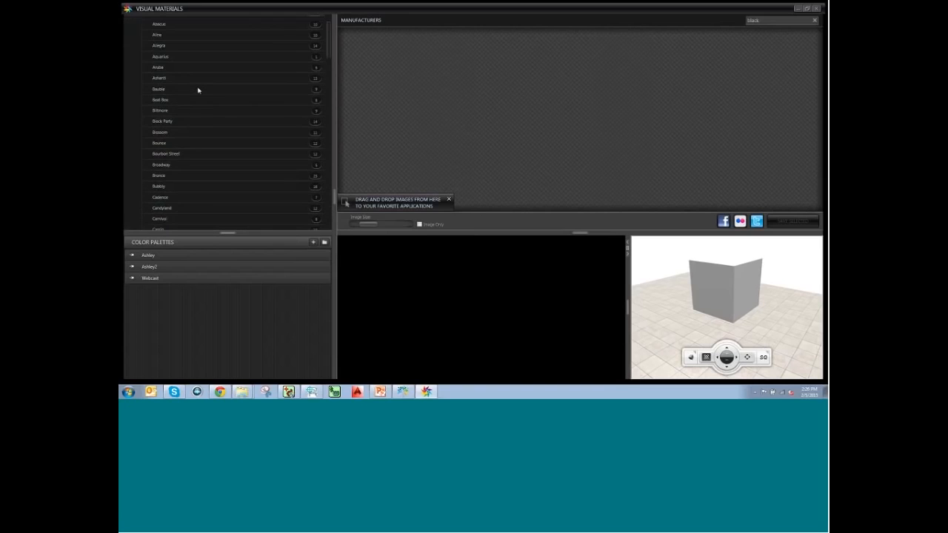
pyautogui.scroll(-15, 199, 99)
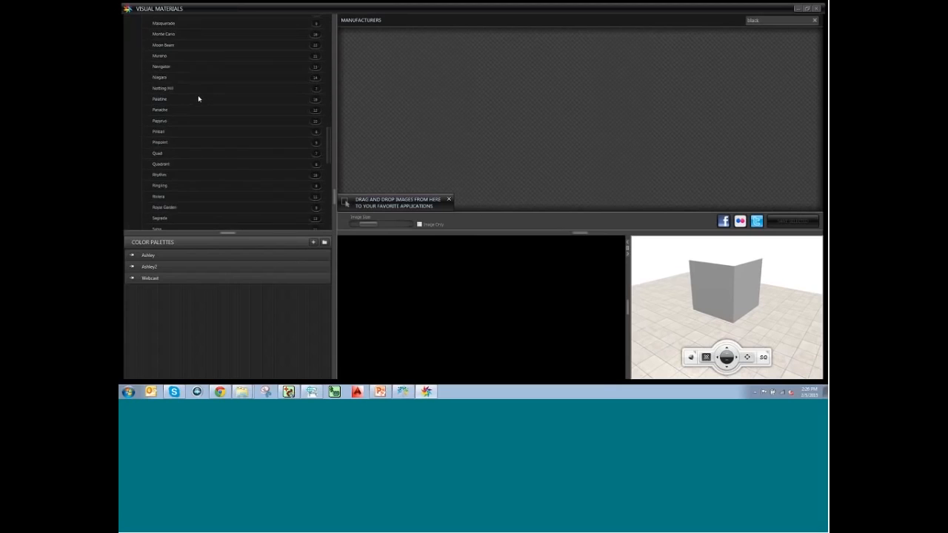
pyautogui.scroll(-3, 196, 99)
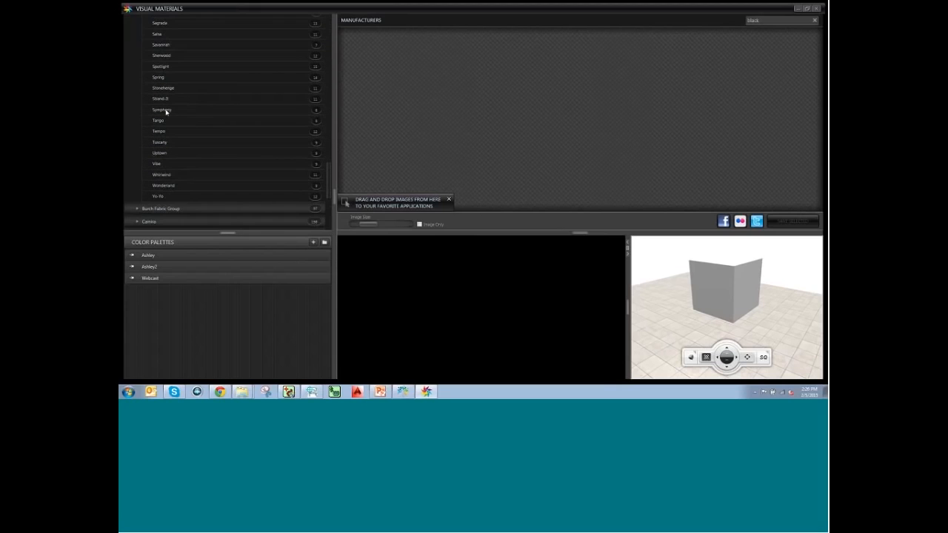
pyautogui.click(159, 132)
pyautogui.click(815, 21)
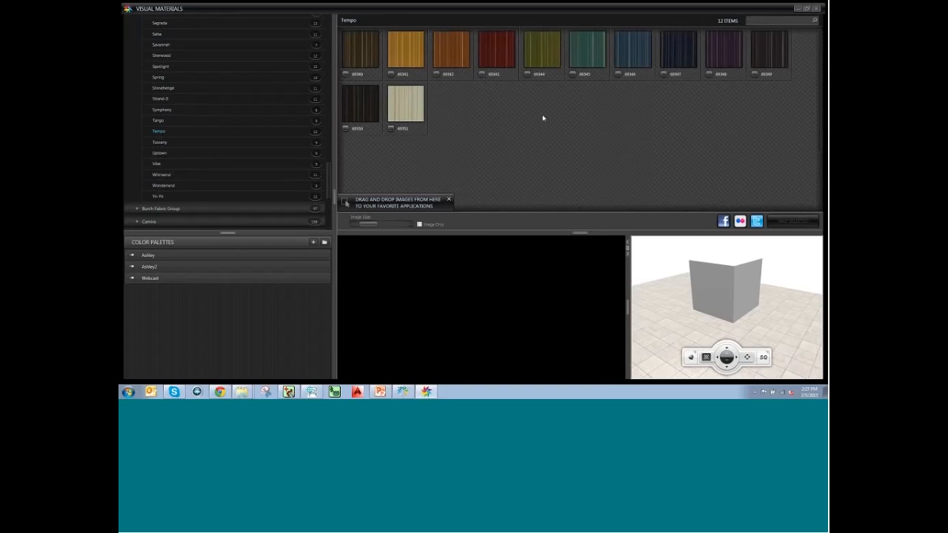
pyautogui.moveTo(356, 116)
pyautogui.click(360, 109)
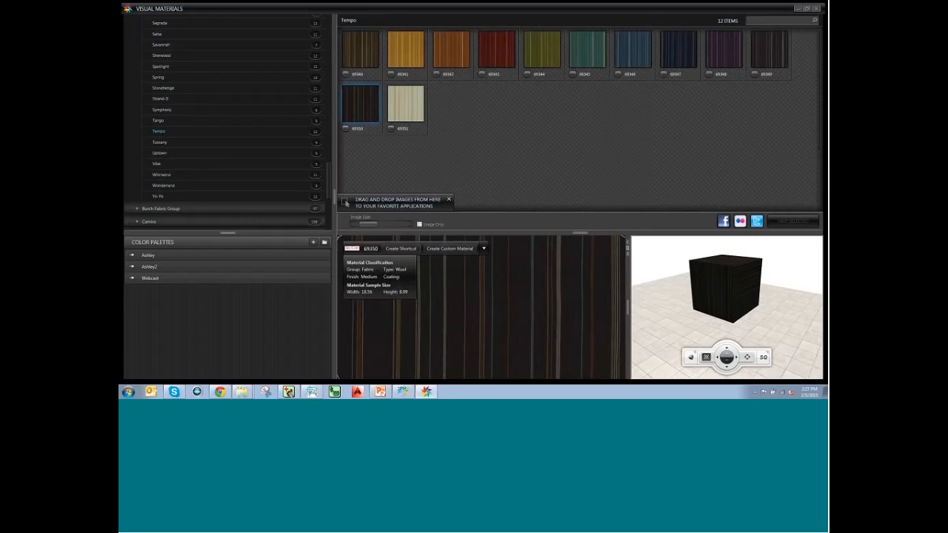
# Add 69350 to the Webcast palette and view its four materials.
pyautogui.click(402, 250)
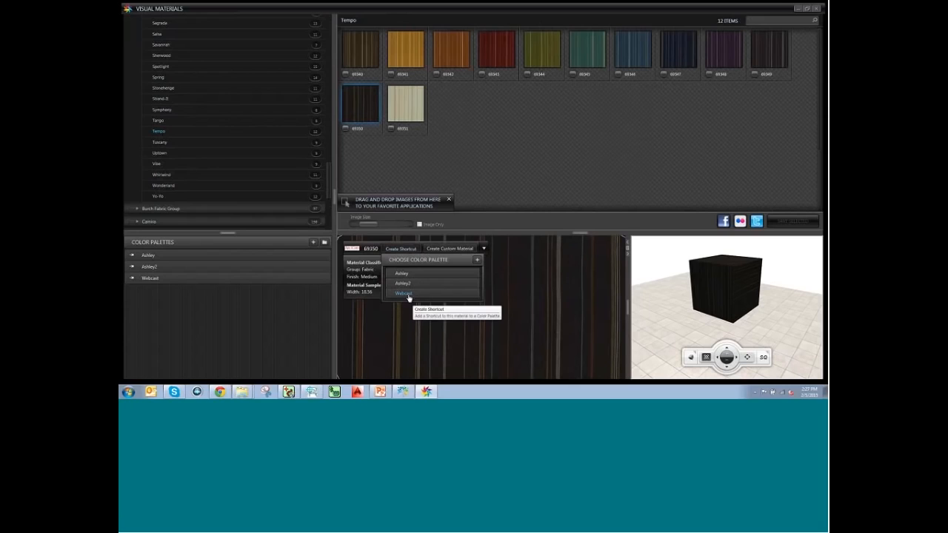
pyautogui.click(407, 294)
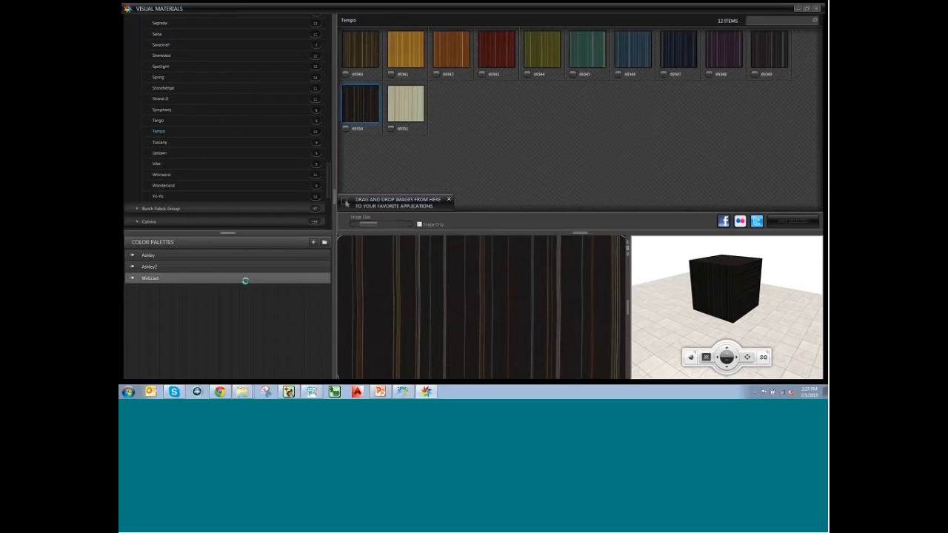
pyautogui.click(245, 280)
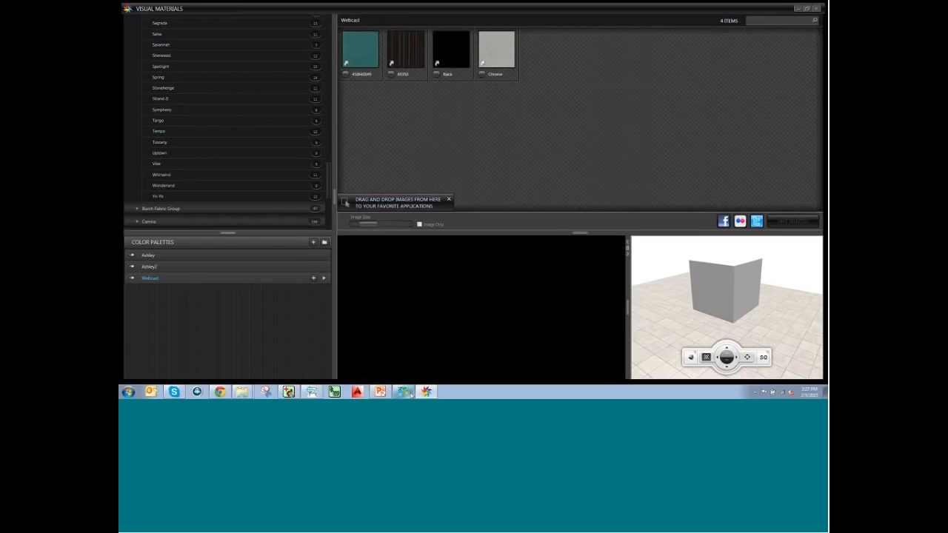
pyautogui.moveTo(407, 395)
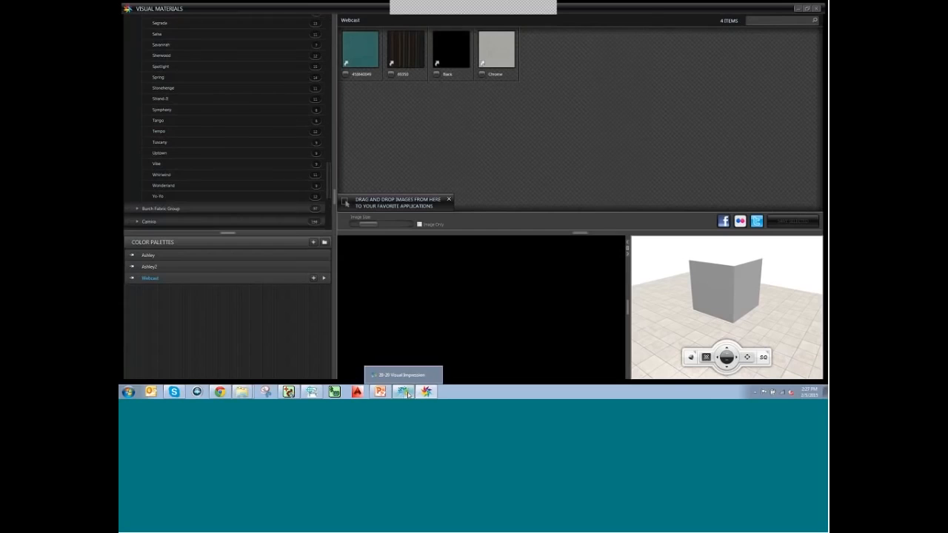
# Drag the 69350 swatch onto the chair's AFUCH-3-ARFB arm layer, then reselect the lounge chair.
pyautogui.click(406, 393)
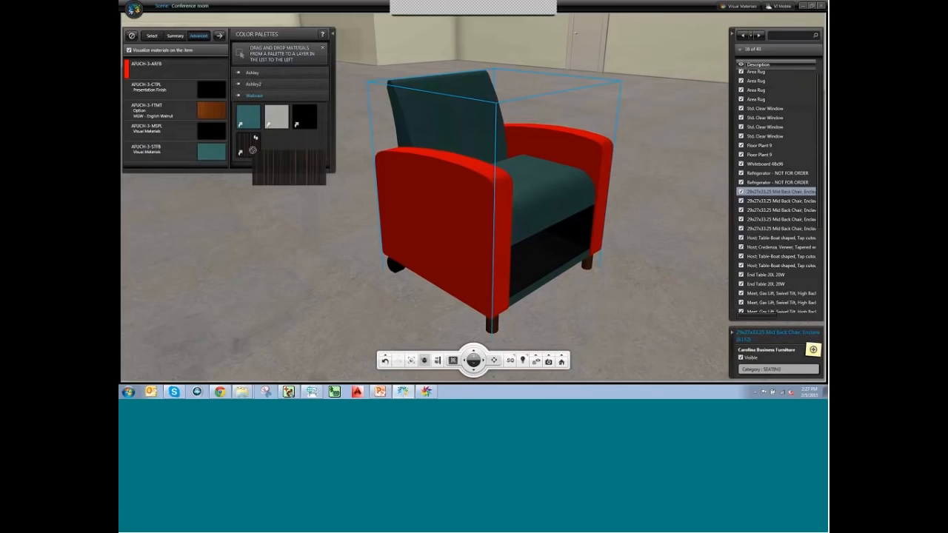
pyautogui.moveTo(256, 154); pyautogui.dragTo(218, 67)
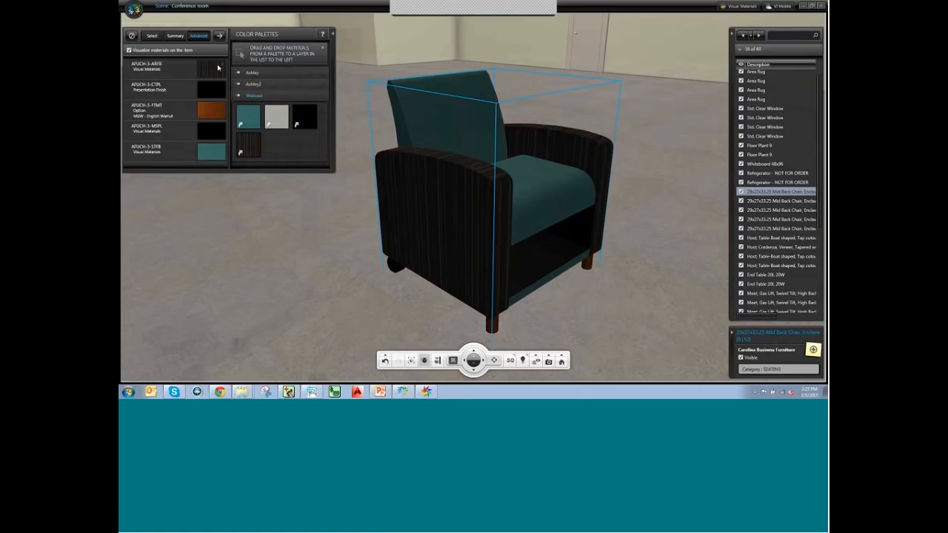
pyautogui.scroll(-3, 488, 170)
pyautogui.moveTo(510, 250); pyautogui.dragTo(487, 225, button='middle')
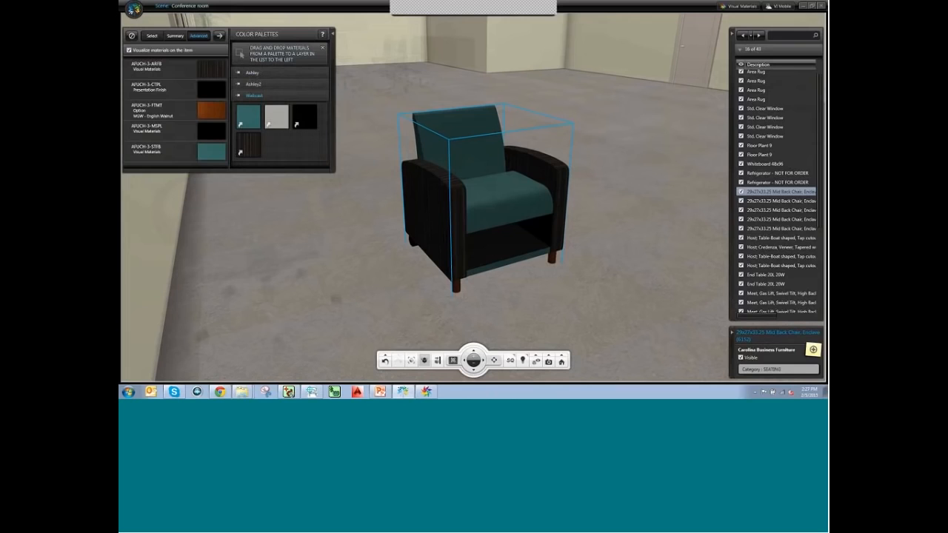
pyautogui.click(370, 282)
pyautogui.moveTo(423, 294); pyautogui.dragTo(517, 170, button='middle')
pyautogui.click(518, 170)
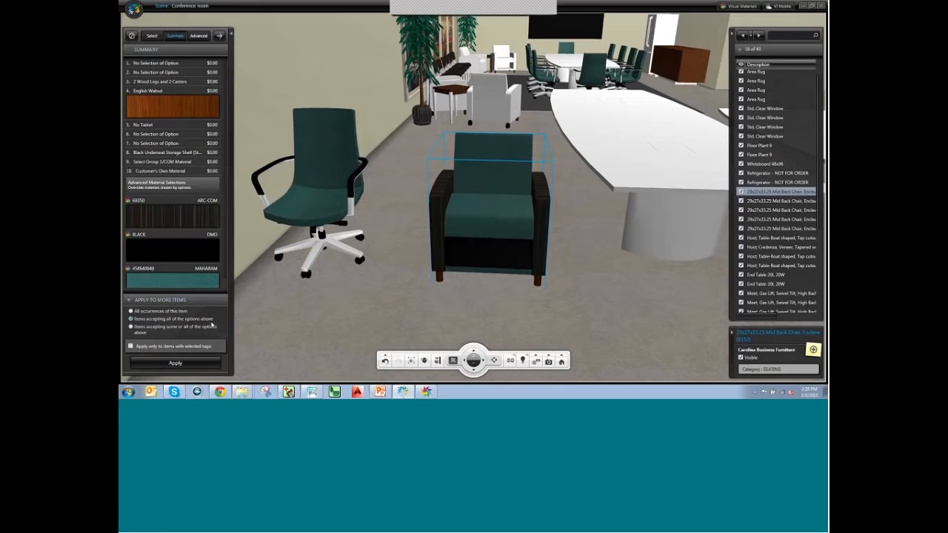
# Apply the chair's finishes to the matching lounge chairs.
pyautogui.click(176, 362)
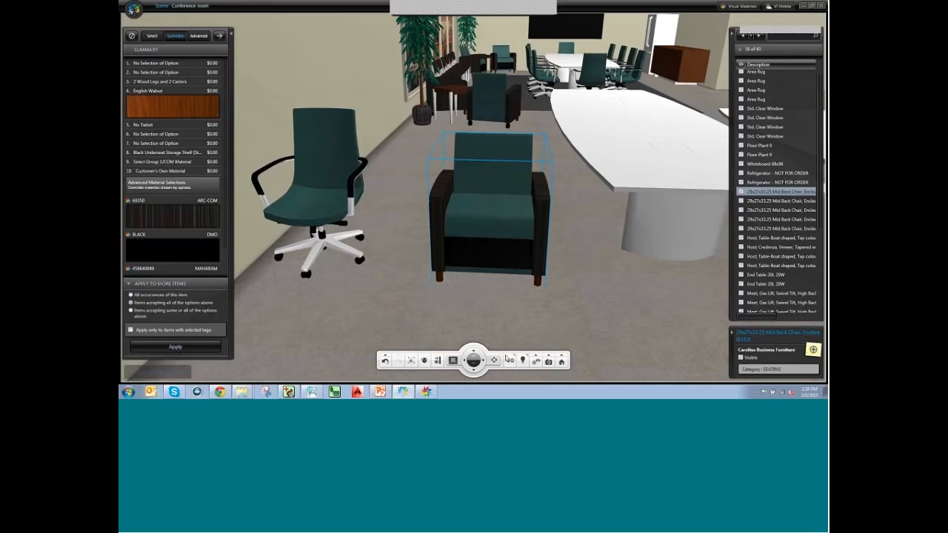
pyautogui.moveTo(598, 164); pyautogui.dragTo(526, 166, button='middle')
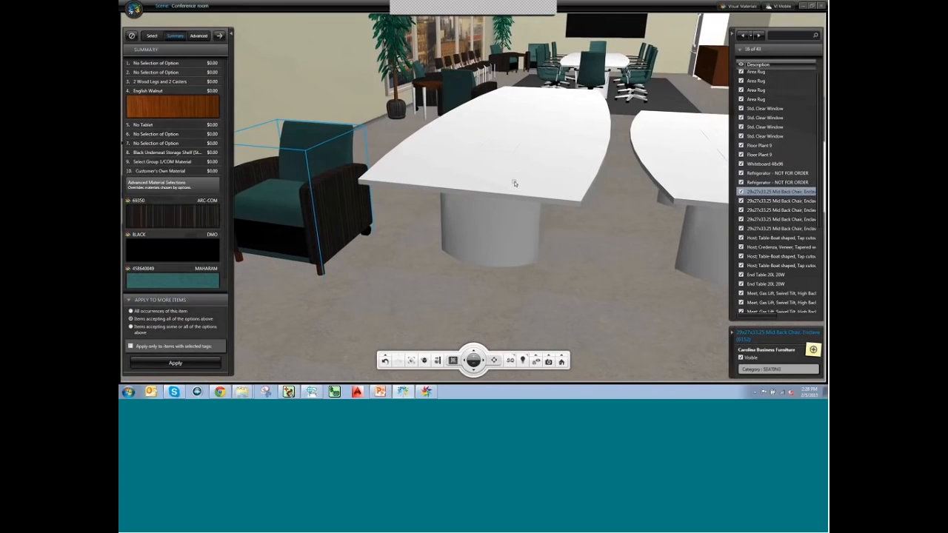
pyautogui.moveTo(507, 186); pyautogui.dragTo(574, 244, button='middle')
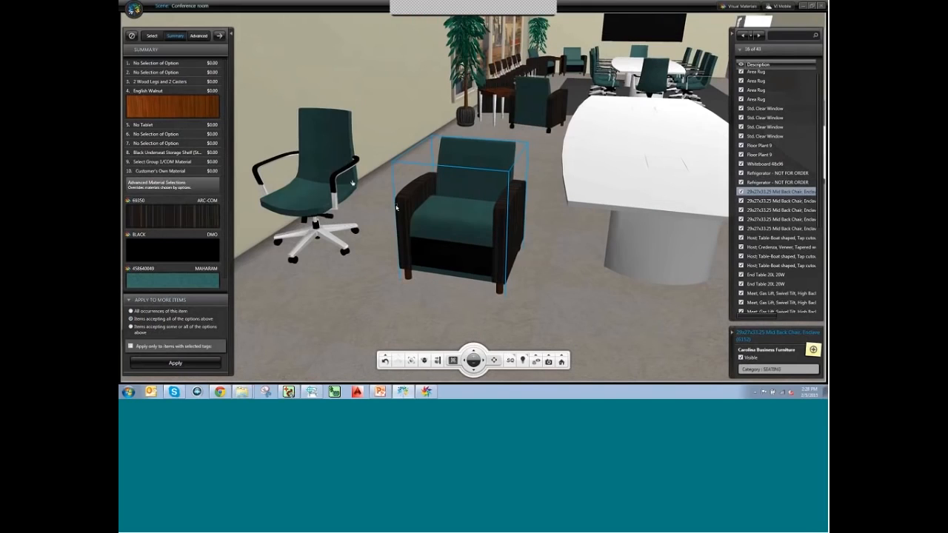
# Frame both boat-shaped tables and select the right one.
pyautogui.moveTo(481, 238); pyautogui.dragTo(414, 244, button='middle')
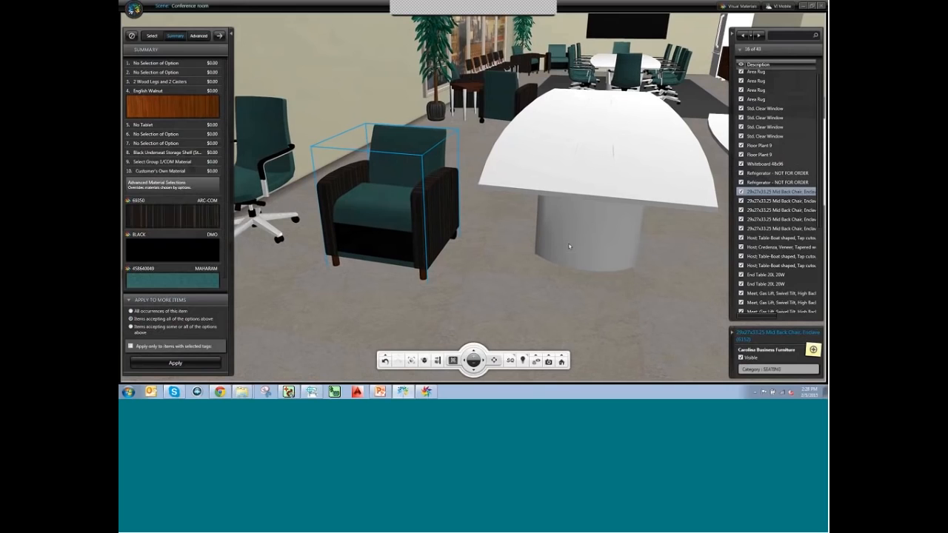
pyautogui.moveTo(570, 247); pyautogui.dragTo(320, 241, button='middle')
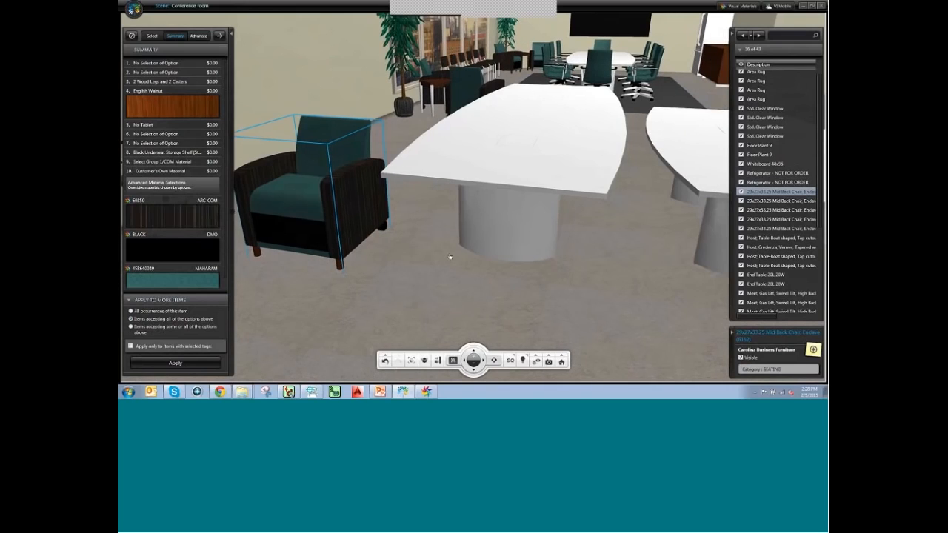
pyautogui.moveTo(450, 257); pyautogui.dragTo(367, 246, button='middle')
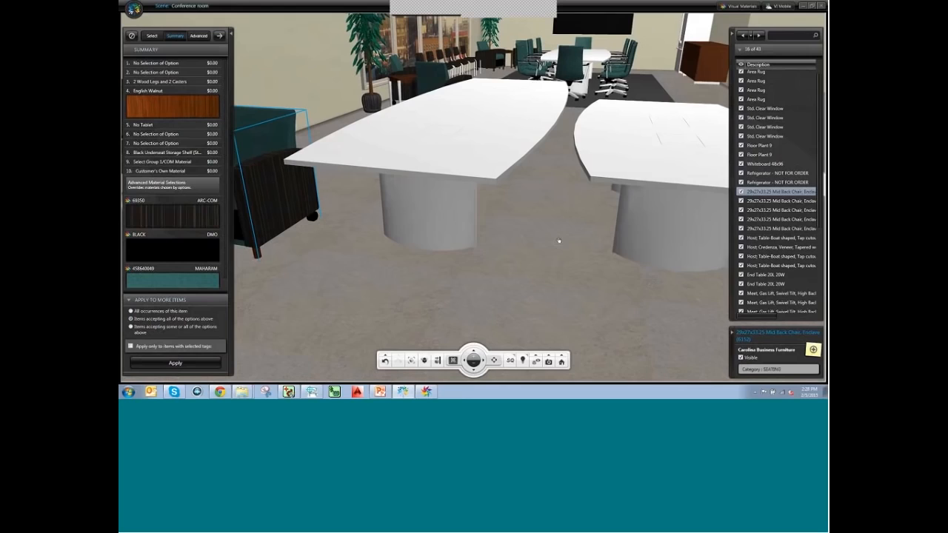
pyautogui.moveTo(559, 240); pyautogui.dragTo(527, 212, button='middle')
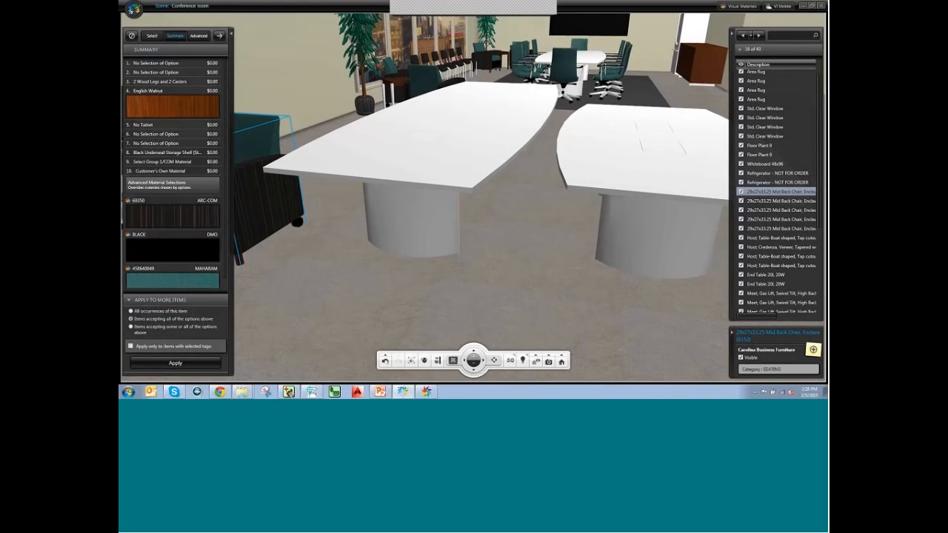
pyautogui.click(562, 205)
pyautogui.moveTo(541, 153); pyautogui.dragTo(402, 121, button='middle')
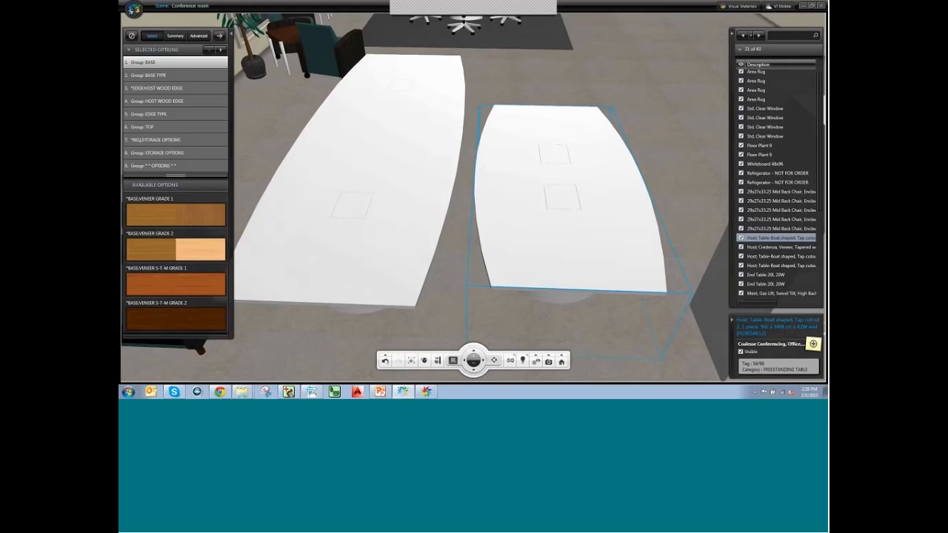
pyautogui.click(398, 166)
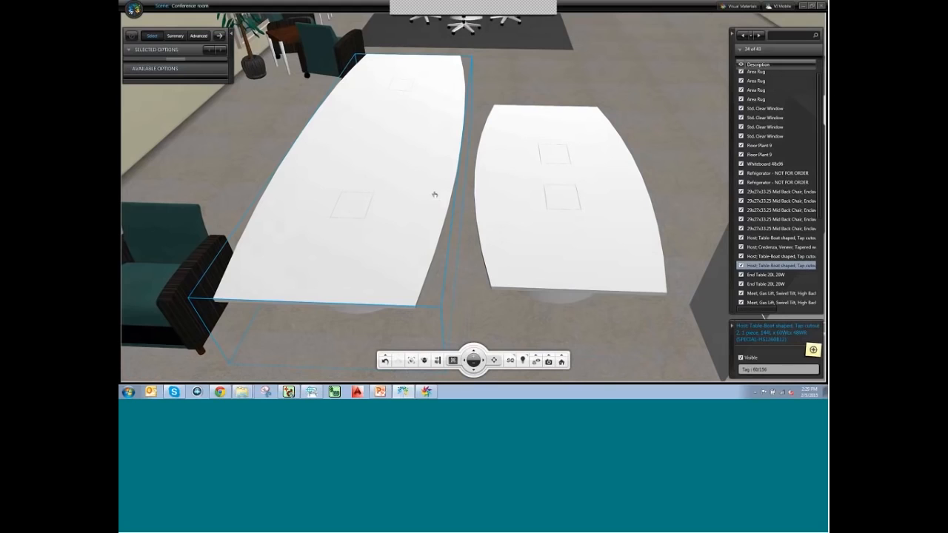
pyautogui.click(570, 164)
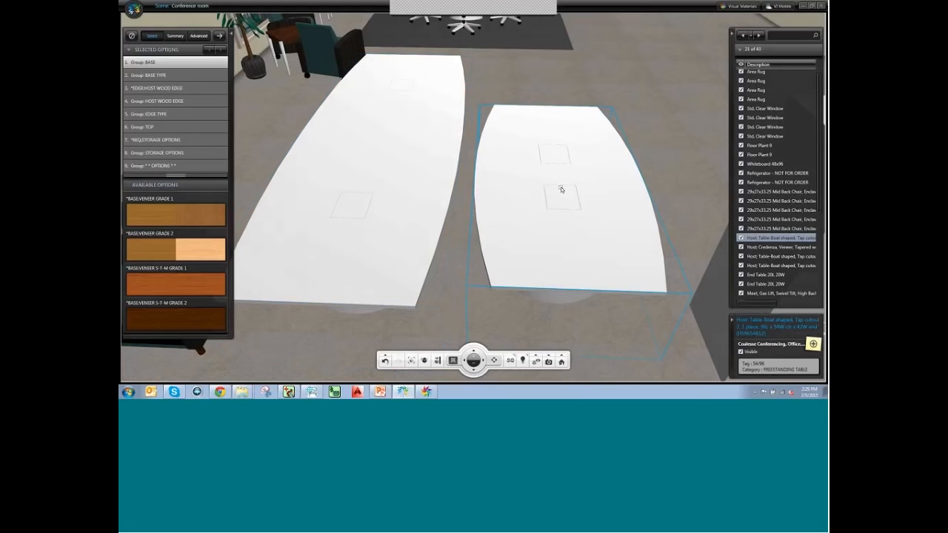
pyautogui.moveTo(567, 262); pyautogui.dragTo(567, 131, button='middle')
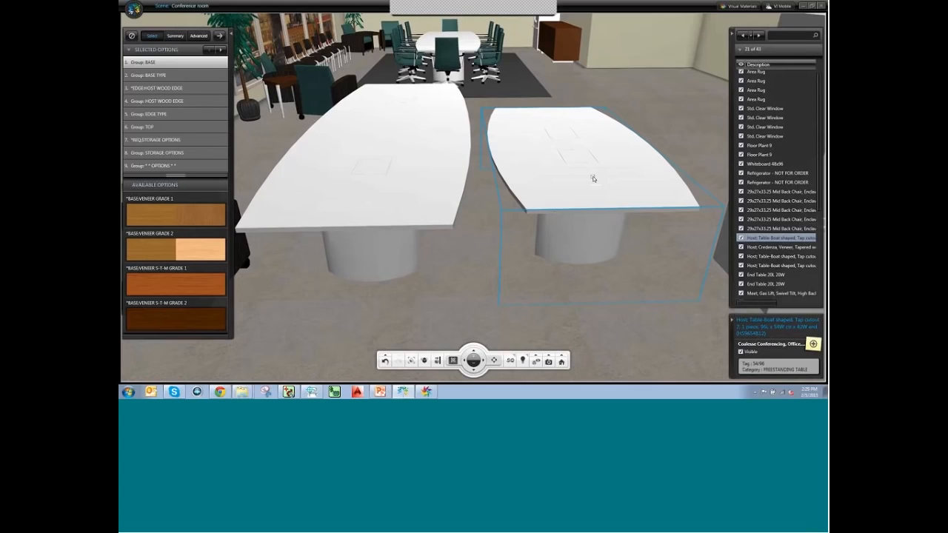
pyautogui.moveTo(564, 211); pyautogui.dragTo(554, 214, button='middle')
pyautogui.moveTo(389, 162); pyautogui.dragTo(360, 161, button='middle')
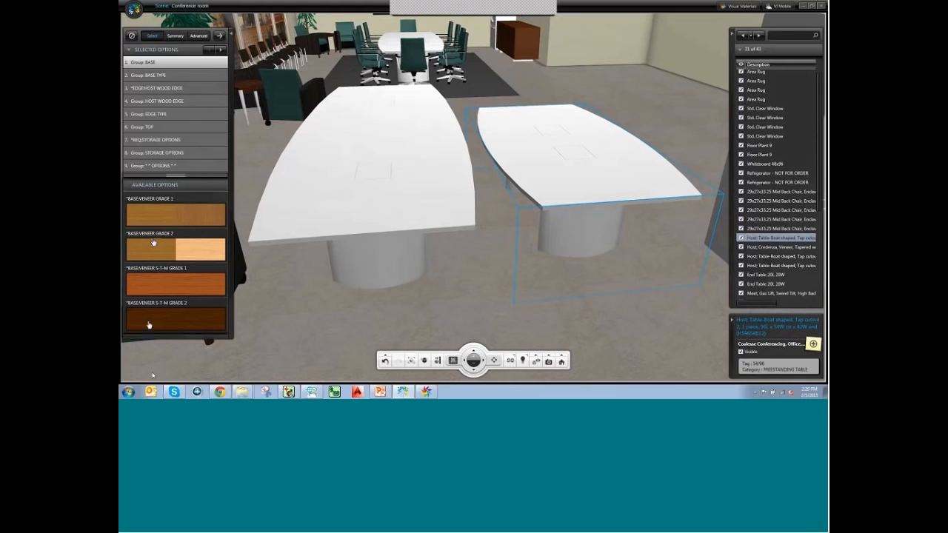
# Give the table base Veneer Grade 1 in Clear Walnut with two flared bases.
pyautogui.moveTo(148, 206)
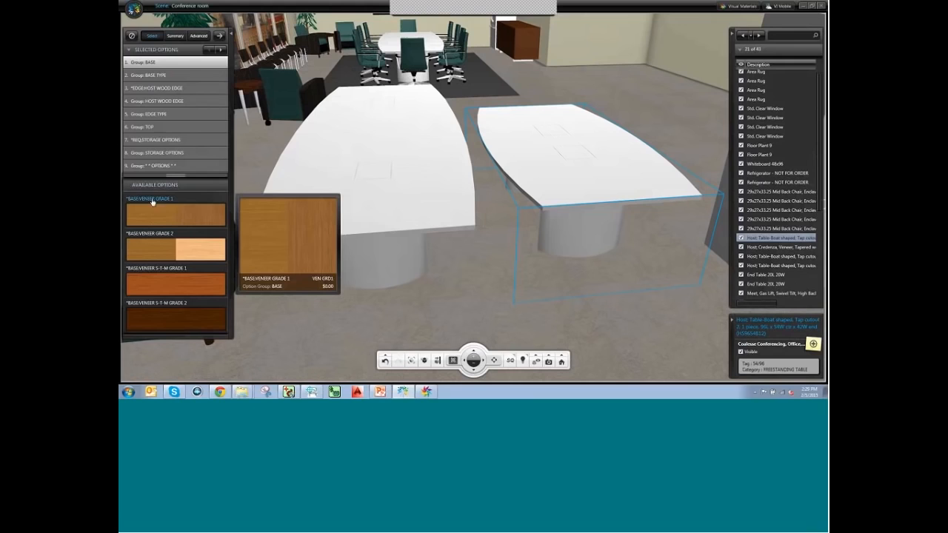
pyautogui.click(174, 214)
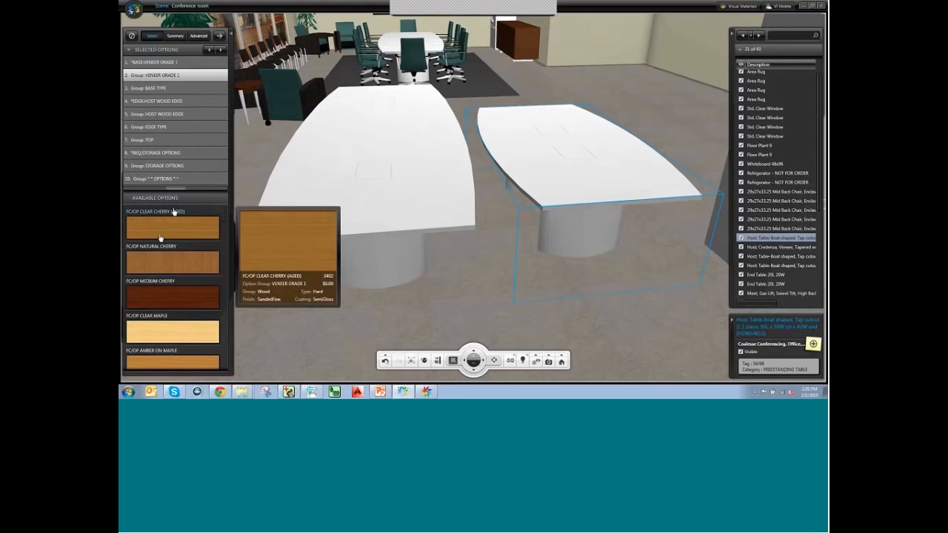
pyautogui.scroll(-5, 162, 263)
pyautogui.scroll(-3, 163, 267)
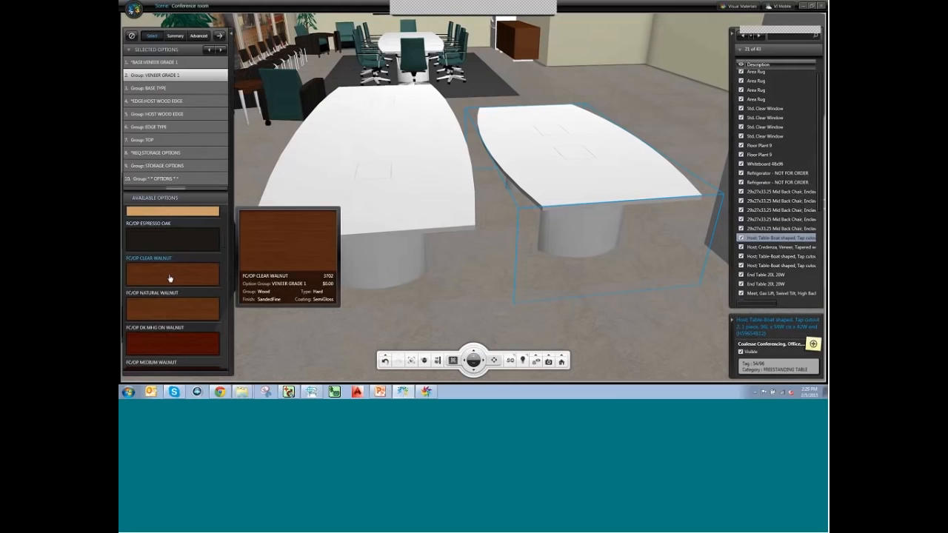
pyautogui.click(155, 274)
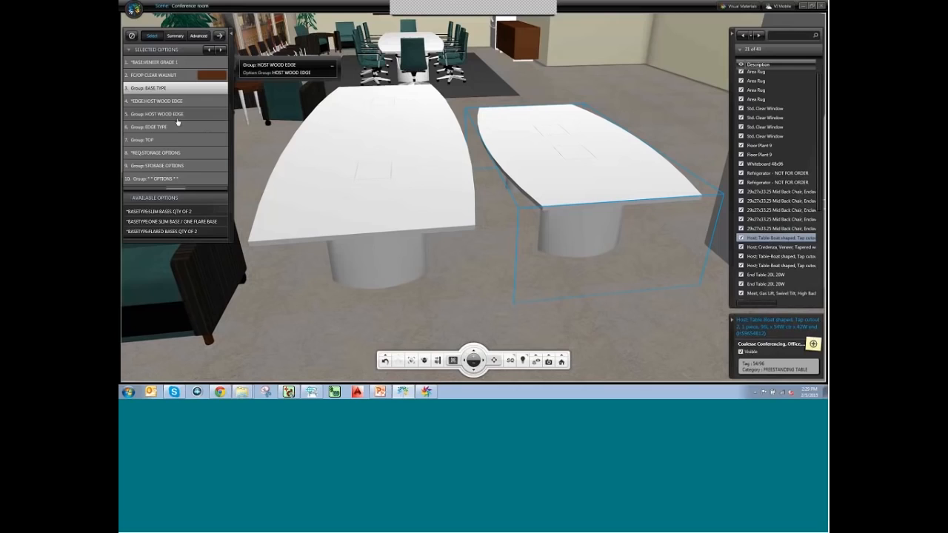
pyautogui.click(164, 233)
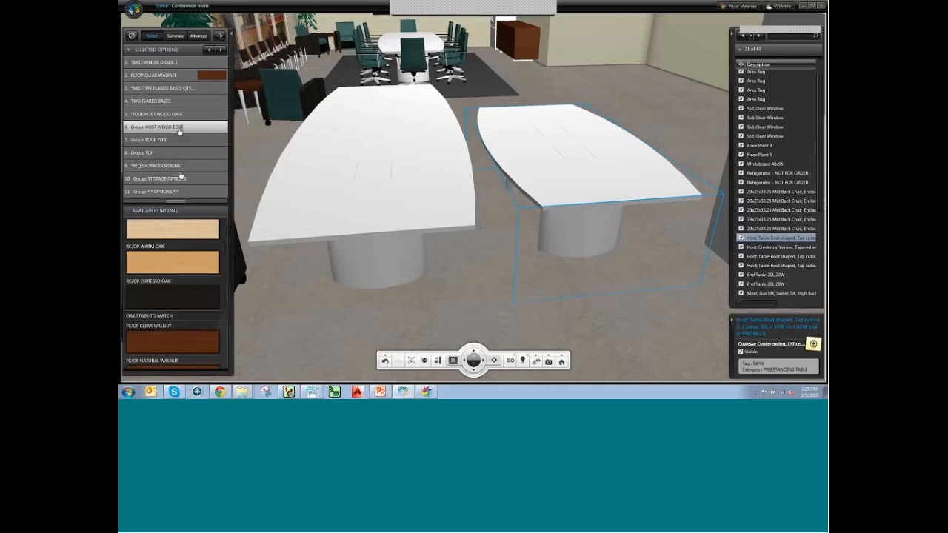
# Set the table edge to a Clear Walnut Flat Wood Edge.
pyautogui.scroll(-1, 183, 290)
pyautogui.scroll(-1, 183, 290)
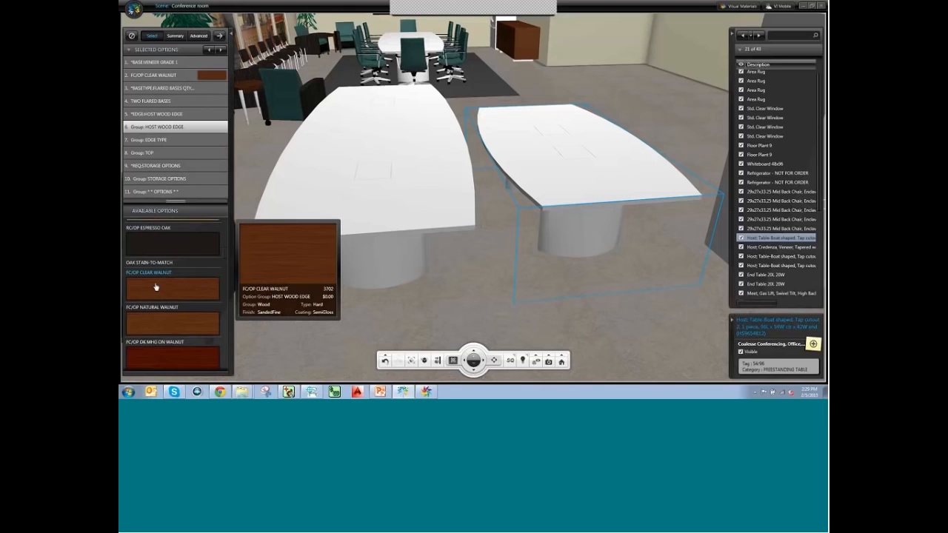
pyautogui.click(155, 287)
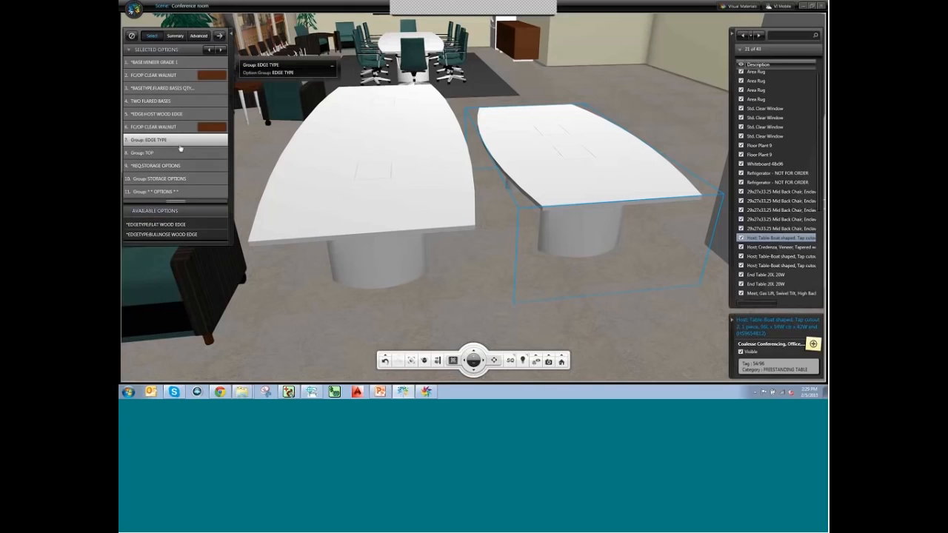
pyautogui.moveTo(171, 229)
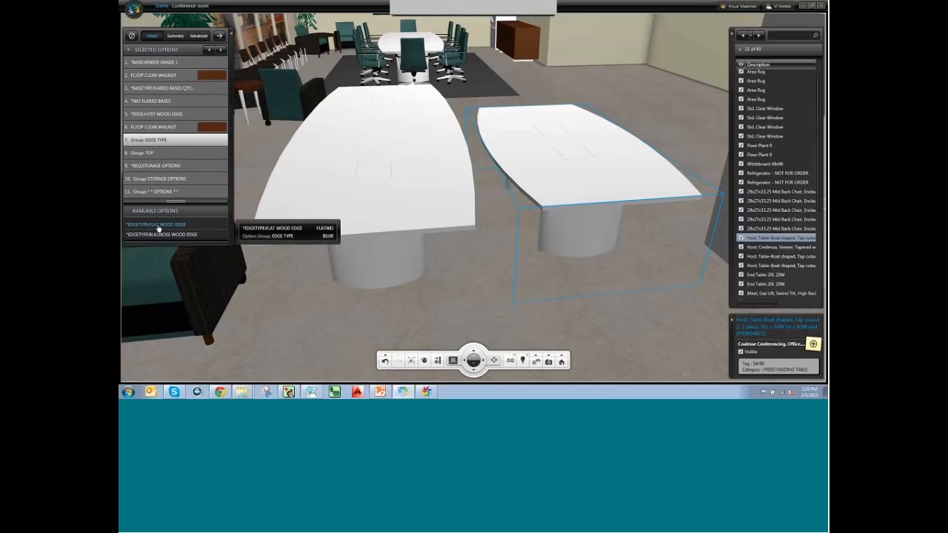
pyautogui.click(178, 229)
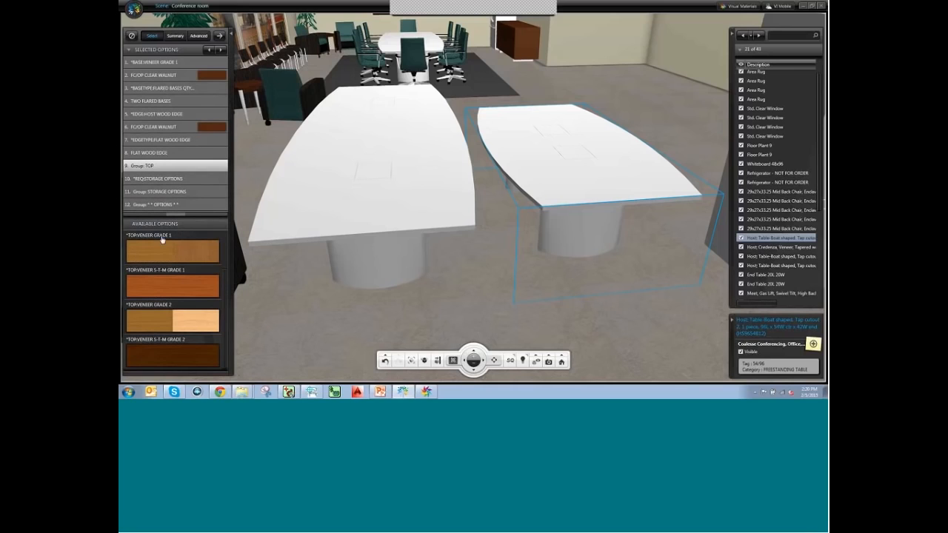
# Give the tabletop Veneer Grade 1 in Clear Walnut.
pyautogui.moveTo(151, 252)
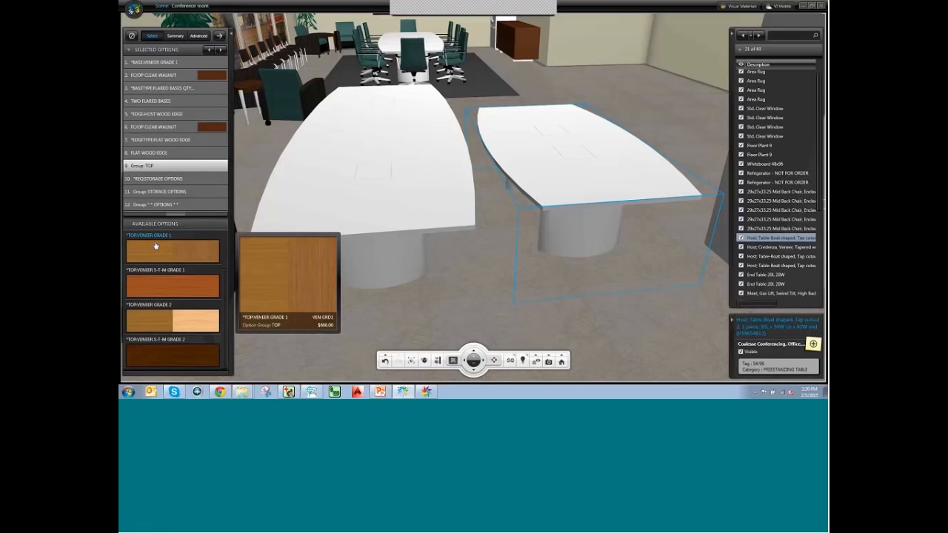
pyautogui.click(160, 250)
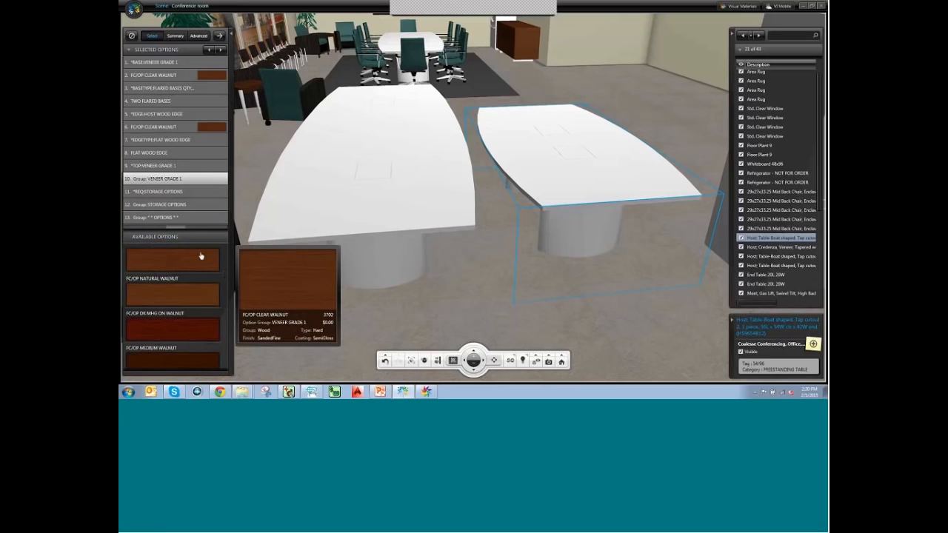
pyautogui.click(151, 272)
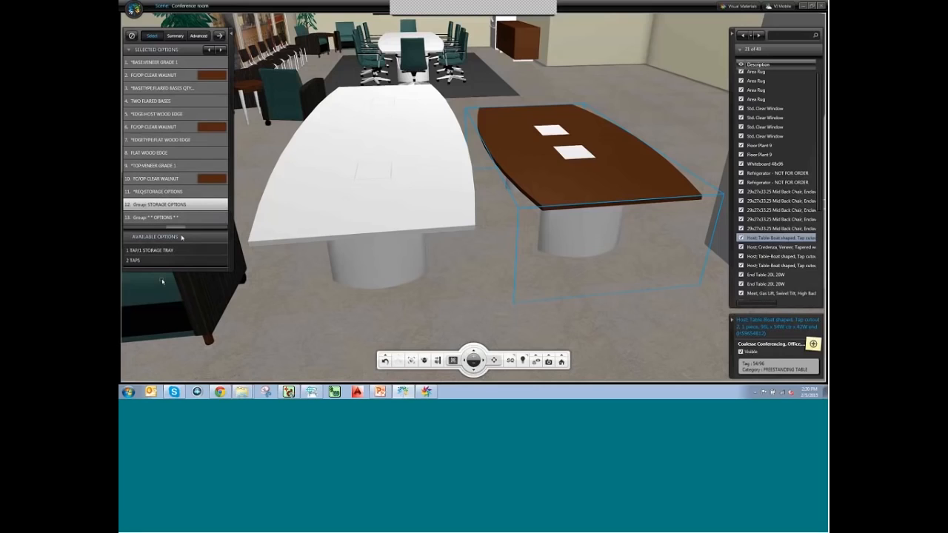
# Set the table's storage option to 1 TAP/1 STORAGE TRAY.
pyautogui.click(141, 251)
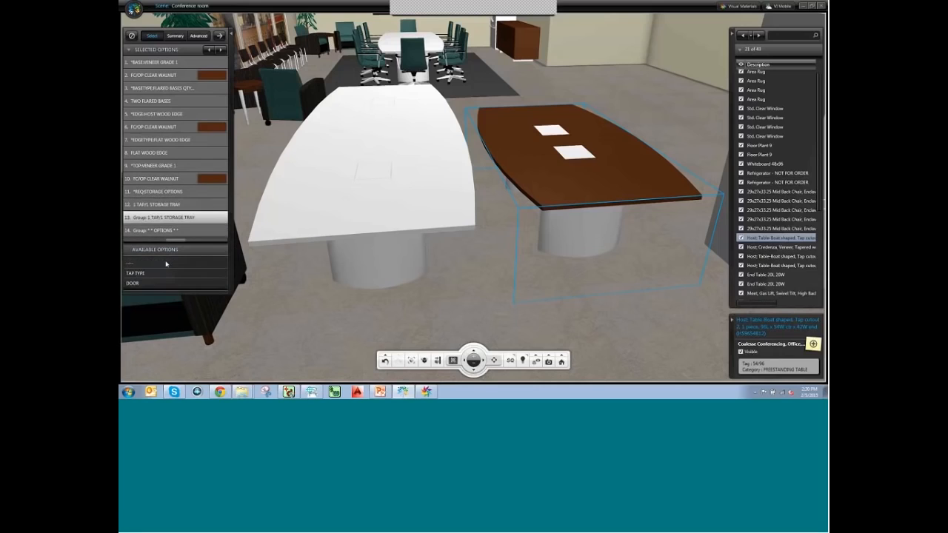
pyautogui.click(128, 265)
pyautogui.click(148, 274)
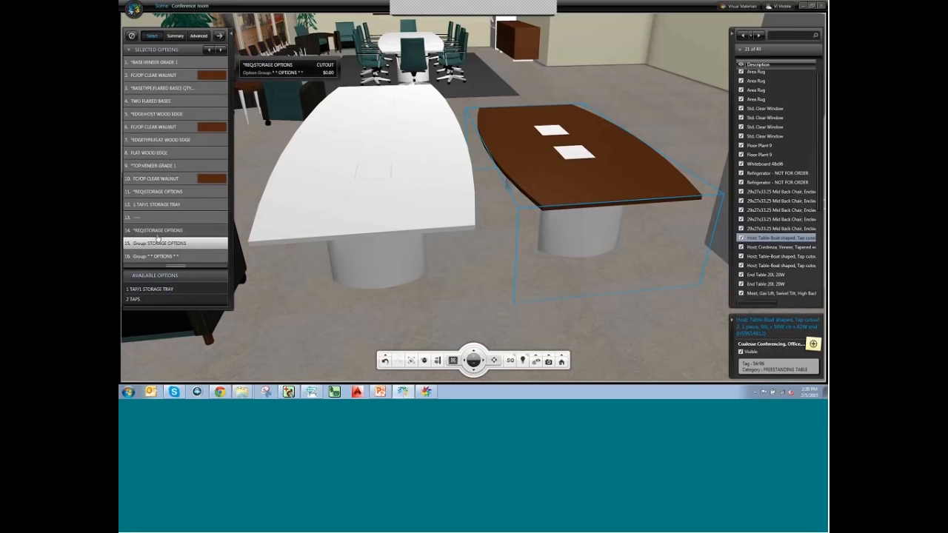
pyautogui.click(132, 291)
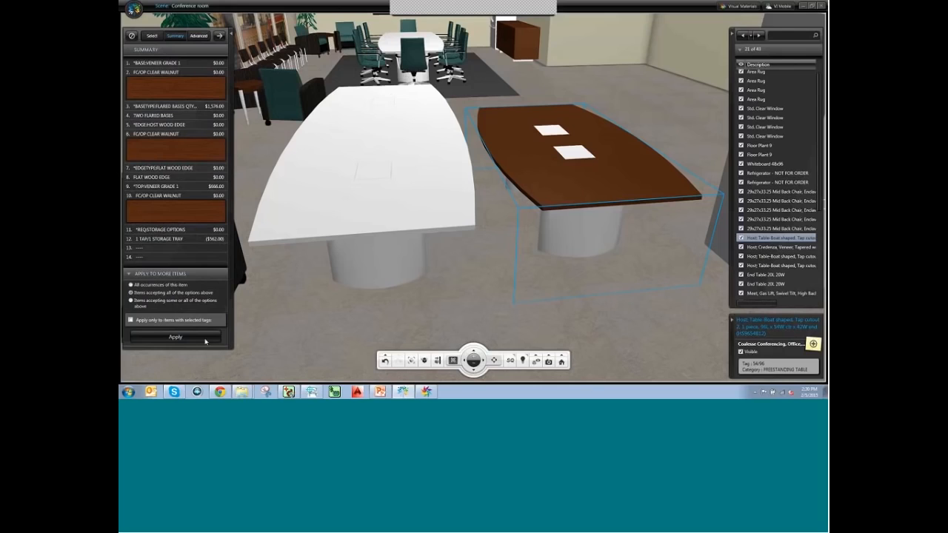
# Apply the options and show the table's material layers beside the colour palettes.
pyautogui.click(179, 341)
pyautogui.moveTo(551, 280); pyautogui.dragTo(475, 232, button='middle')
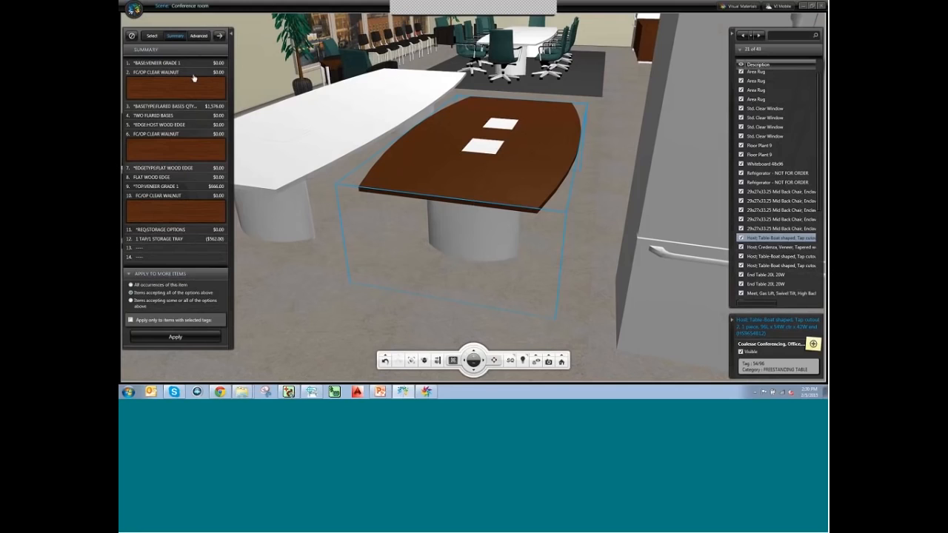
pyautogui.click(199, 36)
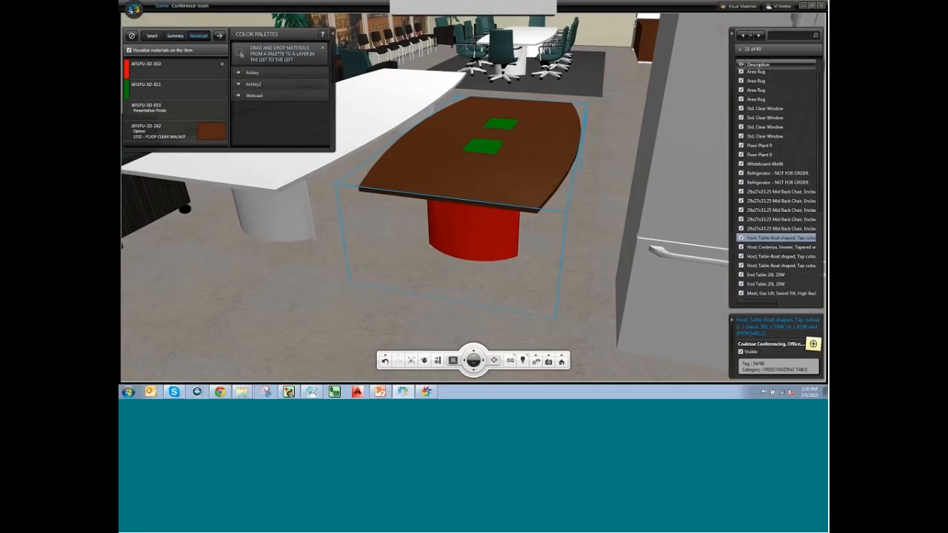
# Apply the Webcast palette's light grey material to the top-insert layer AFUFU-3D-011.
pyautogui.moveTo(429, 237); pyautogui.dragTo(487, 153, button='middle')
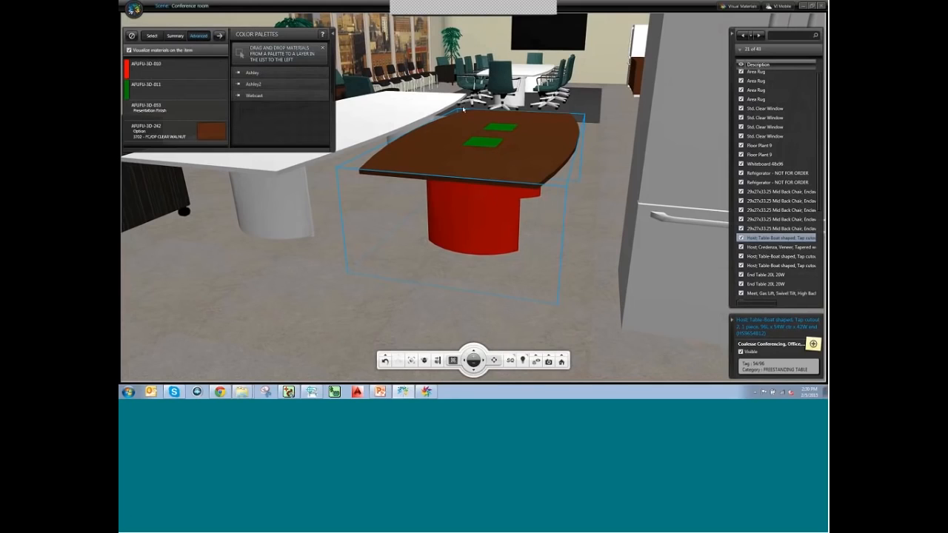
pyautogui.click(256, 96)
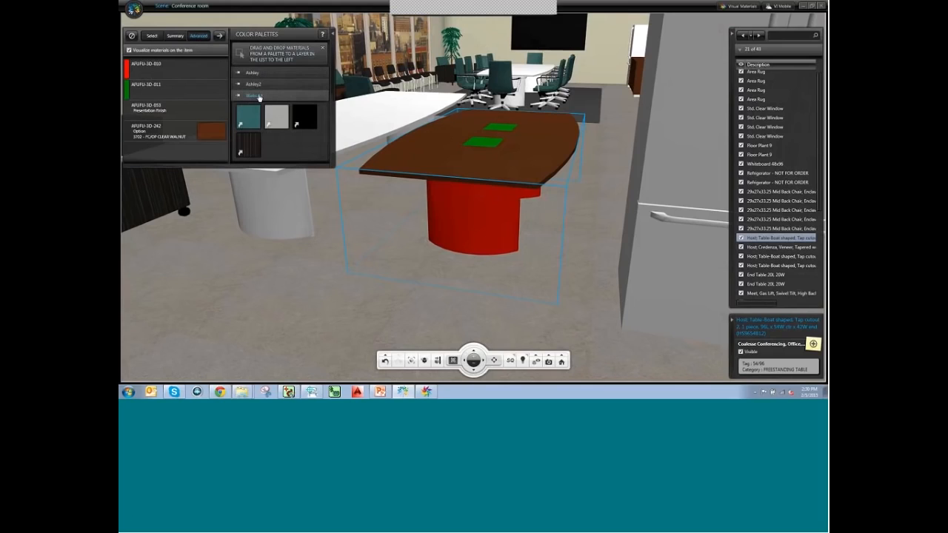
pyautogui.moveTo(281, 111); pyautogui.dragTo(211, 89)
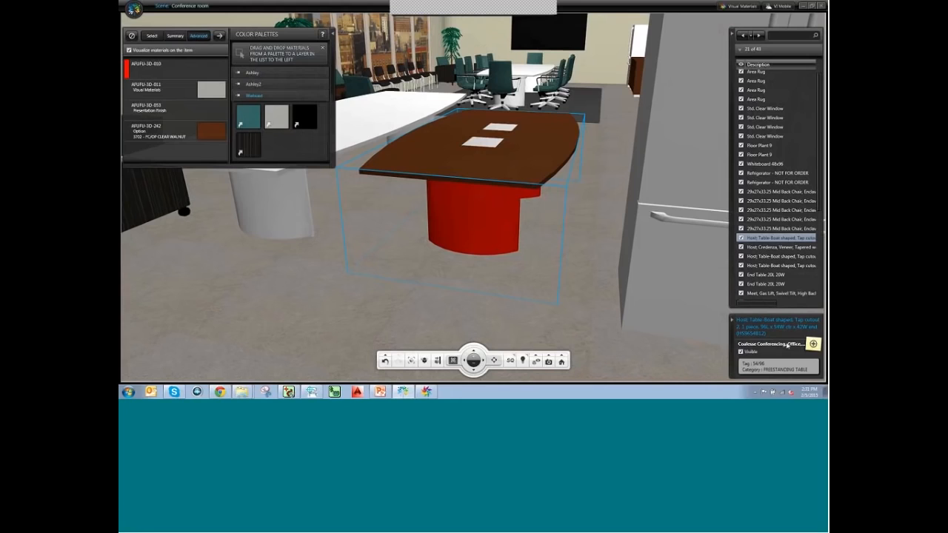
# Bring the 20-20 Visual Materials window to the front.
pyautogui.click(427, 393)
pyautogui.moveTo(426, 393)
pyautogui.click(425, 375)
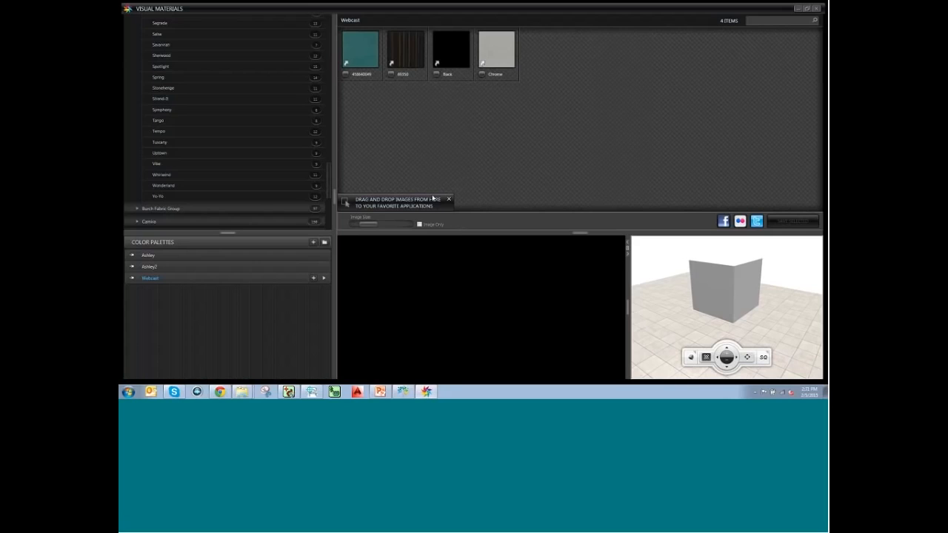
# Collapse Suppliers and expand the Manufacturers section of the materials library.
pyautogui.moveTo(329, 175); pyautogui.dragTo(337, 22)
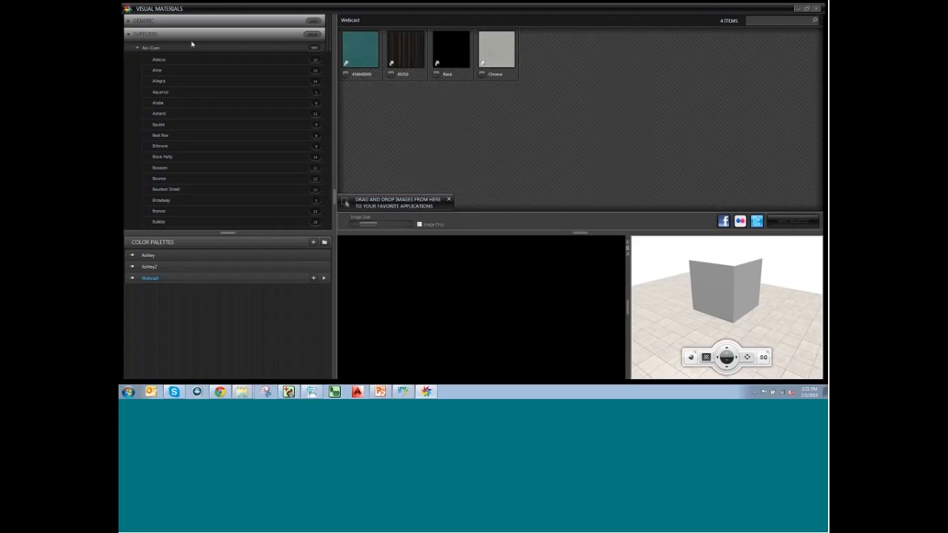
pyautogui.click(127, 35)
pyautogui.click(126, 48)
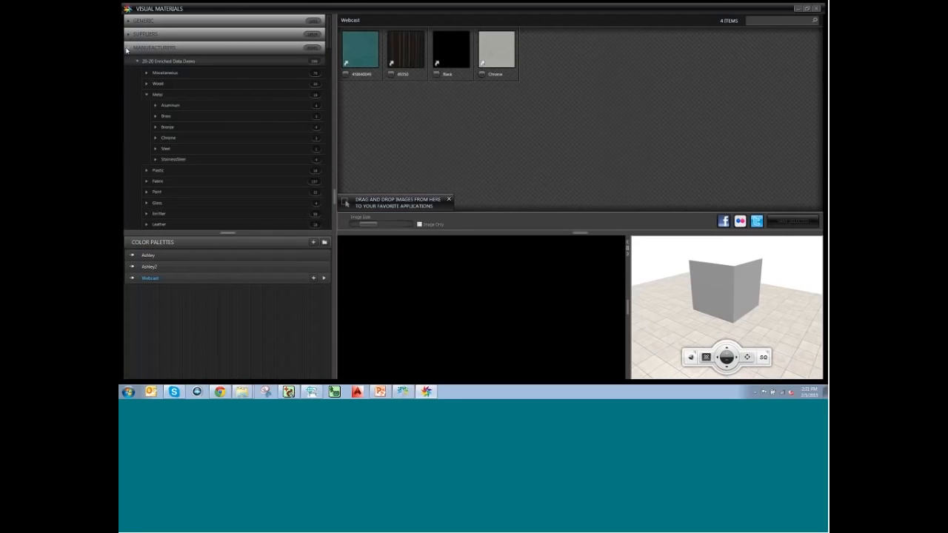
pyautogui.click(137, 62)
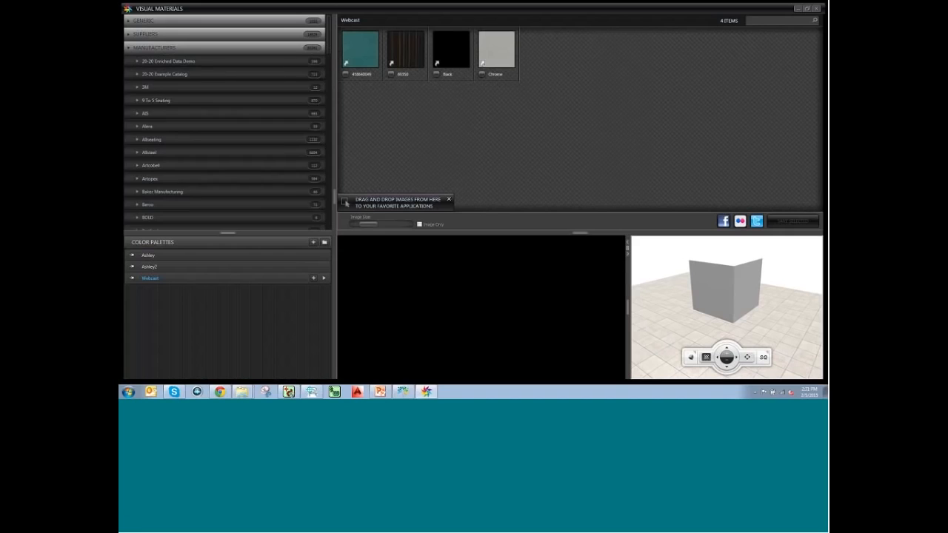
pyautogui.scroll(-5, 285, 149)
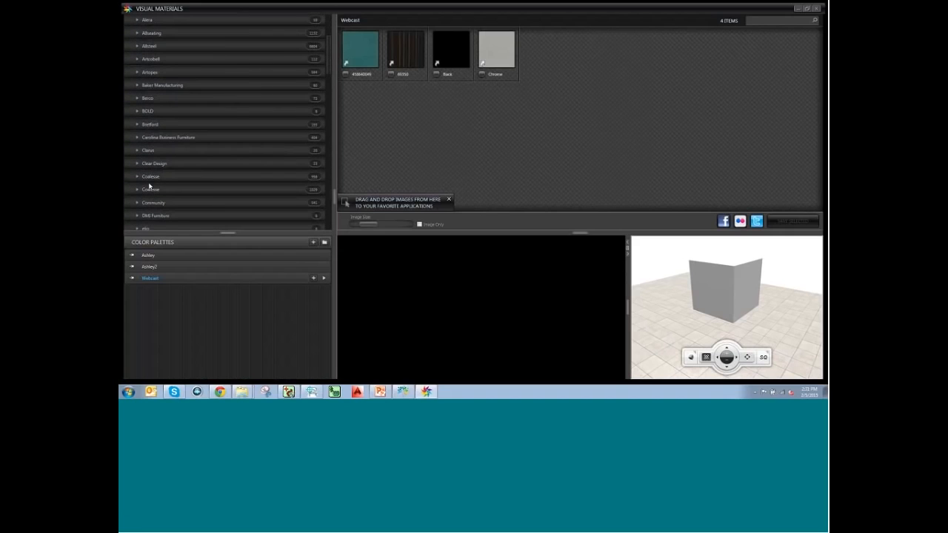
pyautogui.scroll(-1, 150, 180)
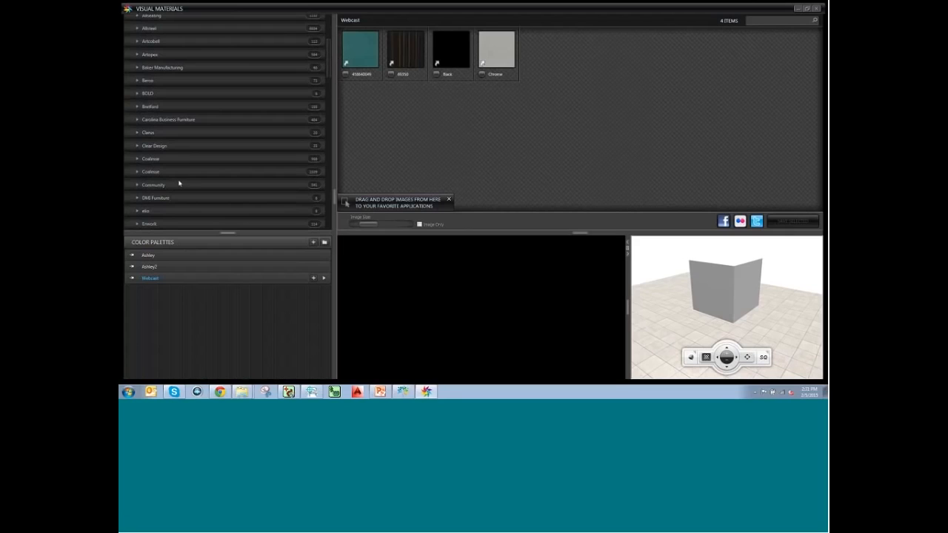
# Open Coalesse's Wood > Hard > Semi-gloss category and browse its 67 swatches.
pyautogui.click(138, 172)
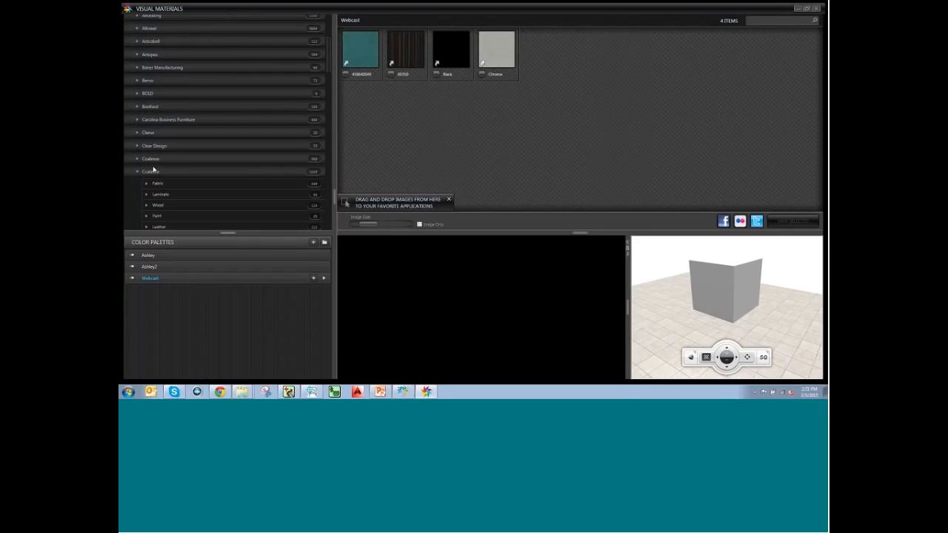
pyautogui.scroll(-1, 168, 192)
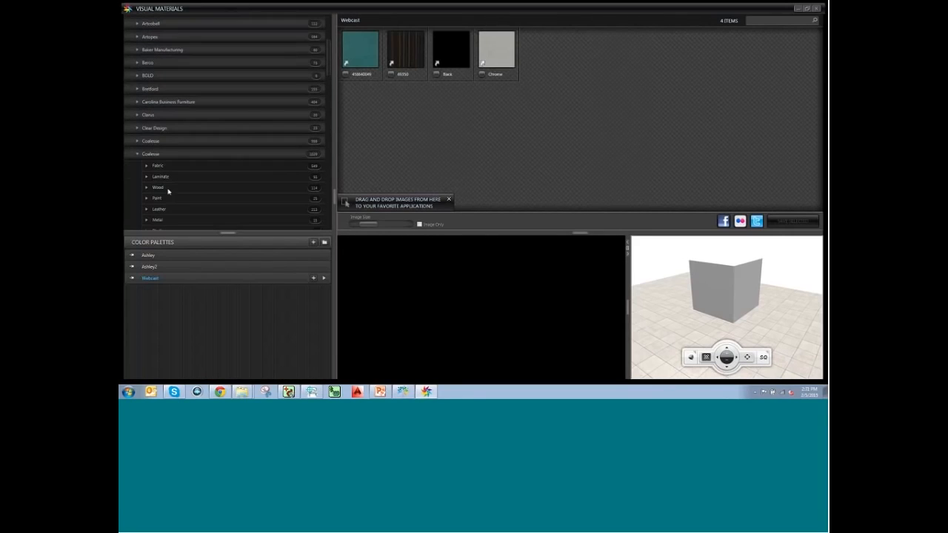
pyautogui.click(147, 189)
pyautogui.click(161, 198)
pyautogui.scroll(-2, 178, 197)
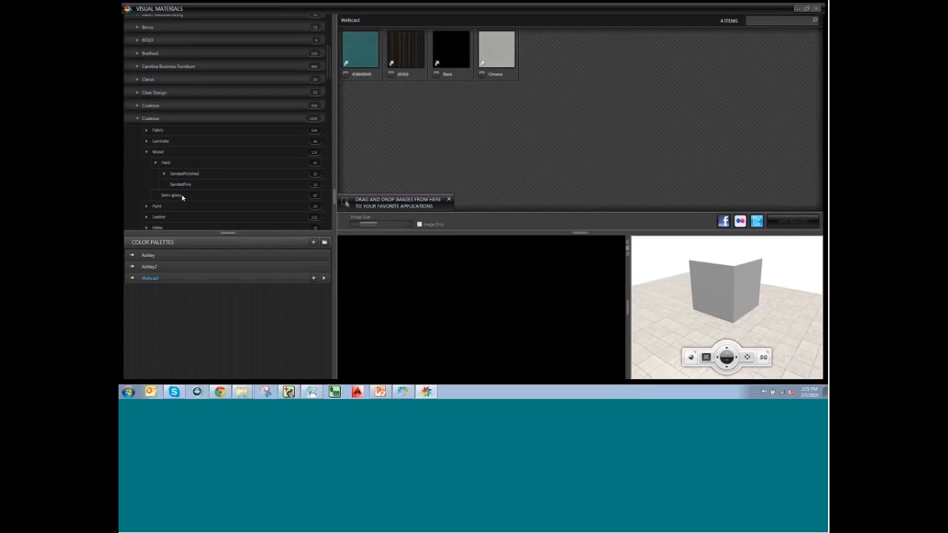
pyautogui.click(172, 195)
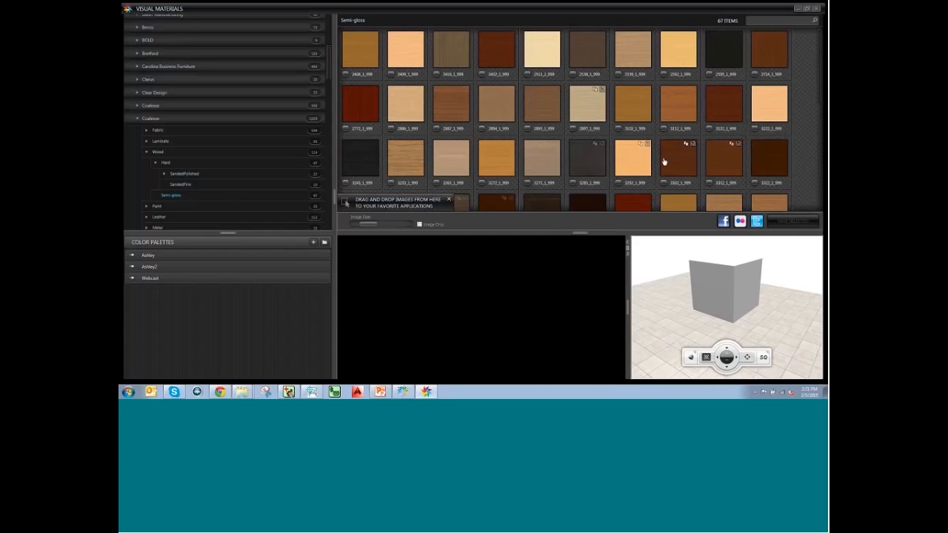
pyautogui.scroll(-2, 664, 161)
pyautogui.scroll(2, 707, 158)
pyautogui.scroll(-4, 694, 140)
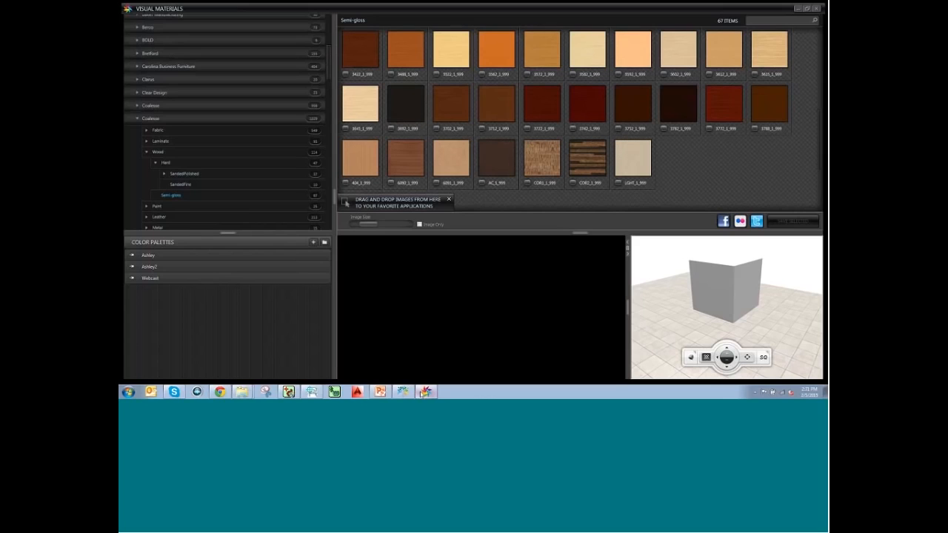
pyautogui.moveTo(427, 392)
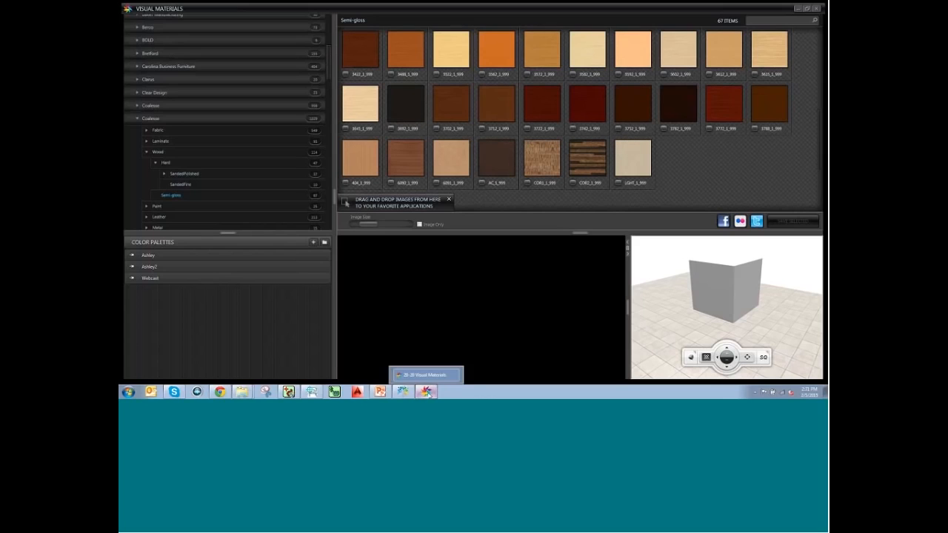
pyautogui.click(427, 392)
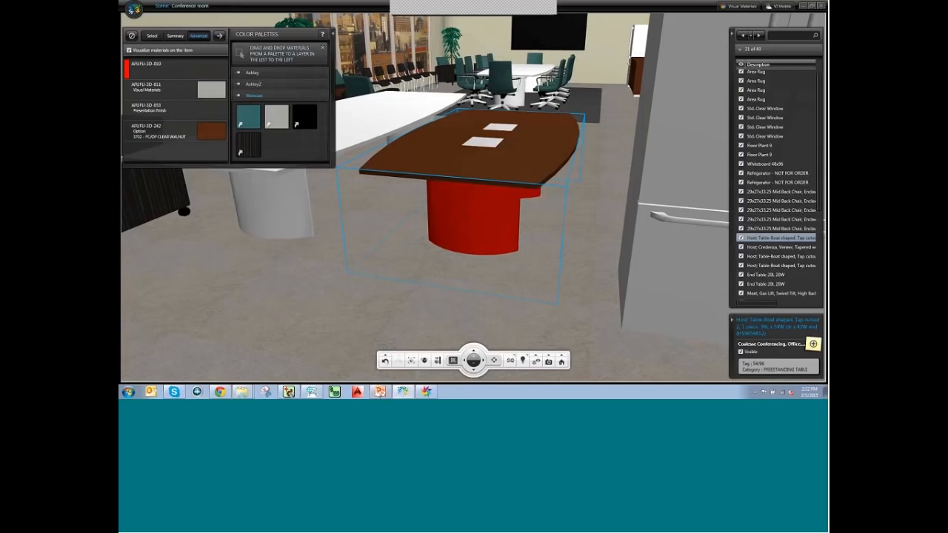
pyautogui.click(427, 362)
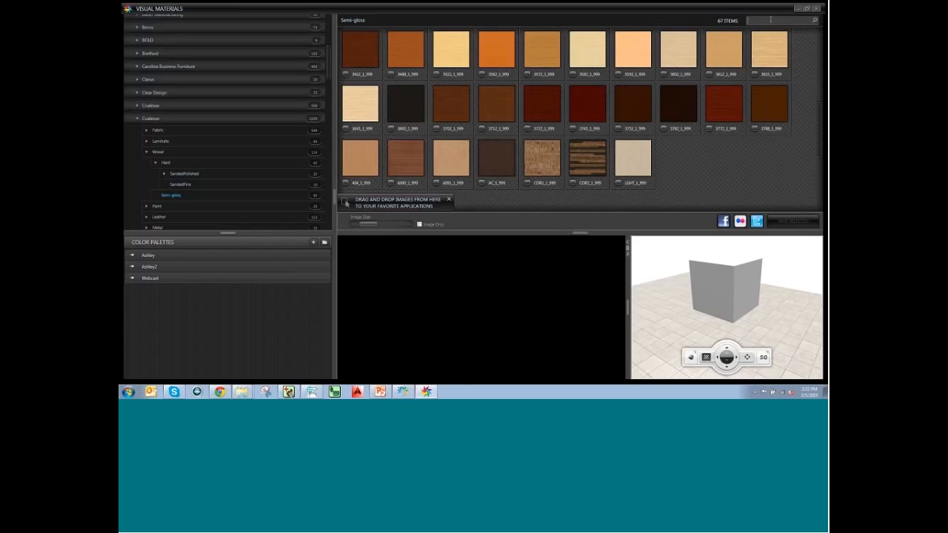
# Search the swatches for 370 and select wood material 3702_1_999.
pyautogui.click(770, 20)
pyautogui.write('37')
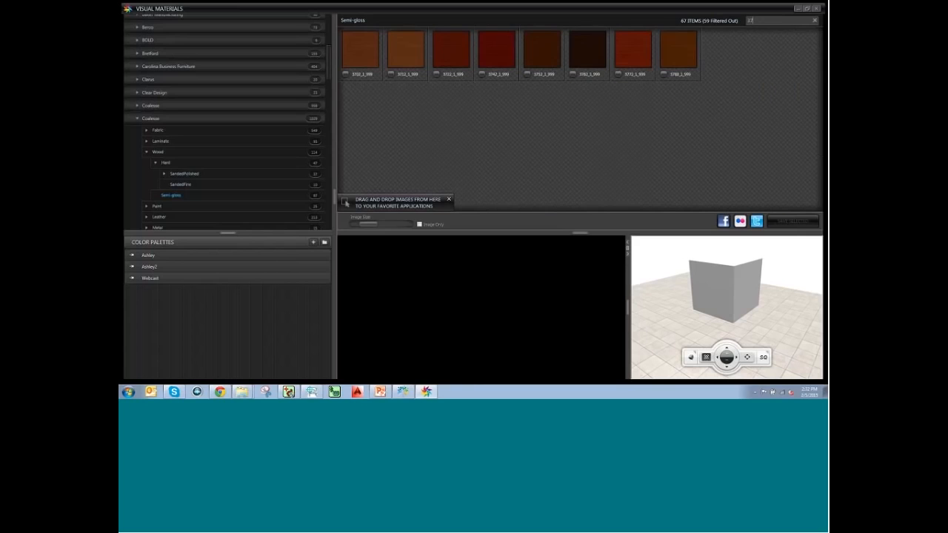
pyautogui.write('2')
pyautogui.press('BackSpace')
pyautogui.write('01')
pyautogui.press('BackSpace')
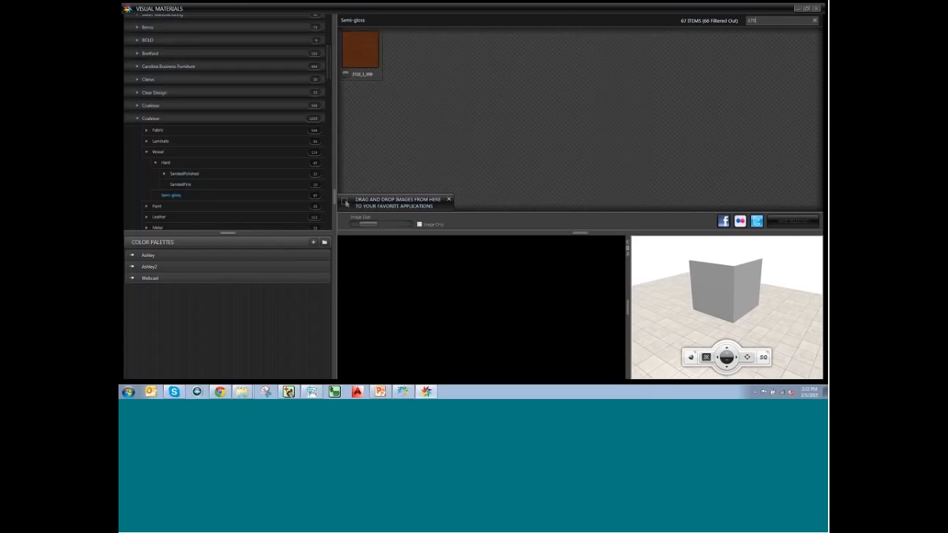
pyautogui.click(364, 54)
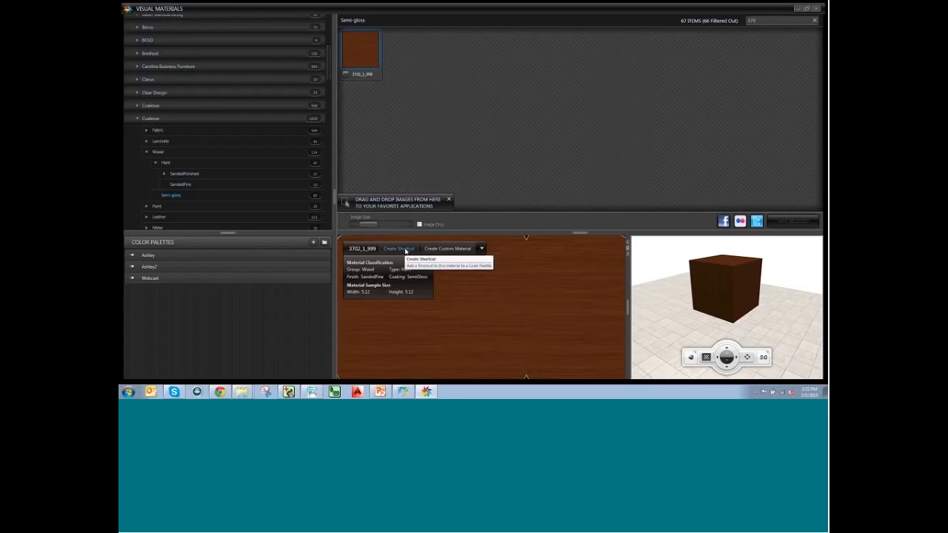
# Add 3702_1_999 as a shortcut to the Webcast palette and clear the search.
pyautogui.click(405, 249)
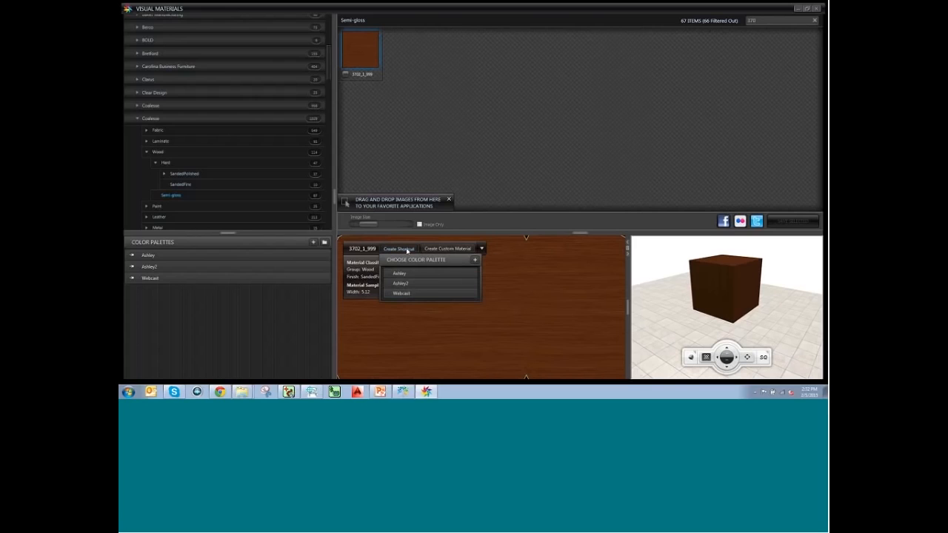
pyautogui.click(409, 294)
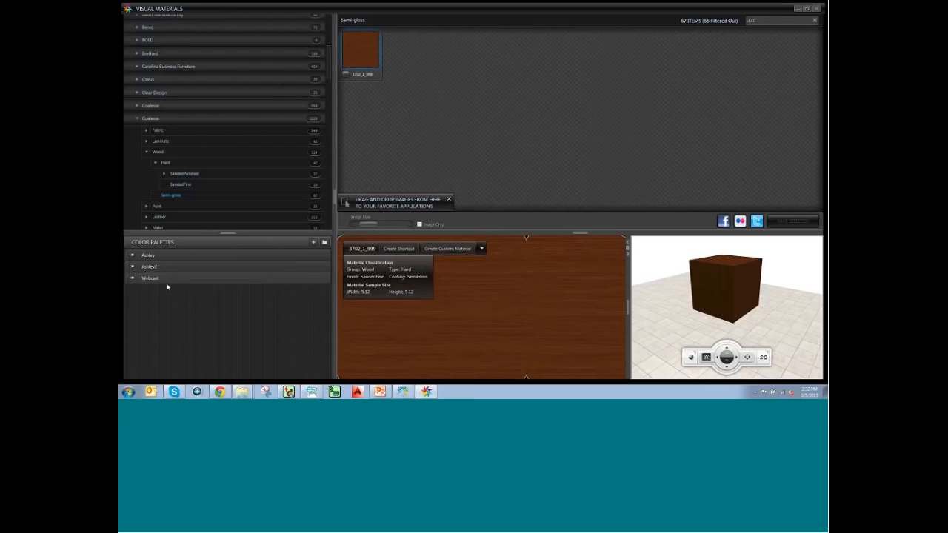
pyautogui.click(185, 282)
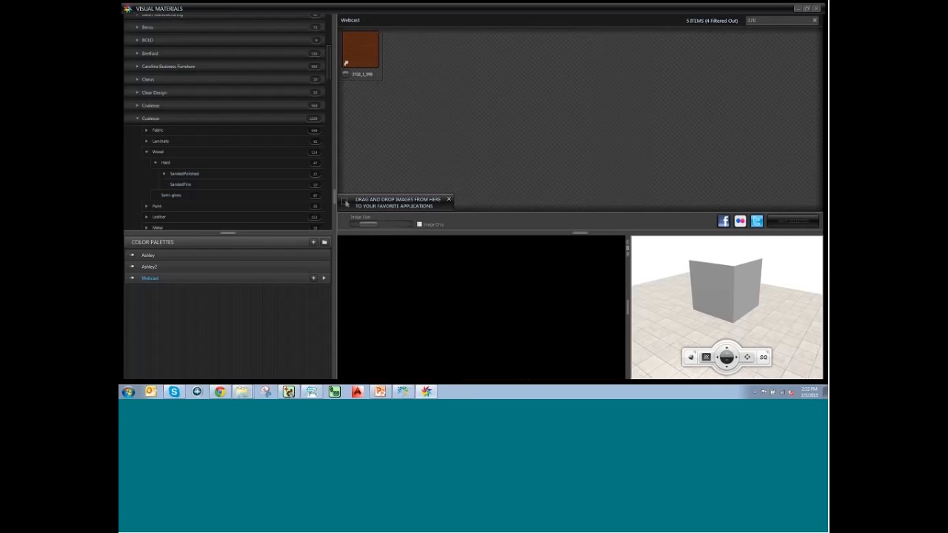
pyautogui.click(815, 20)
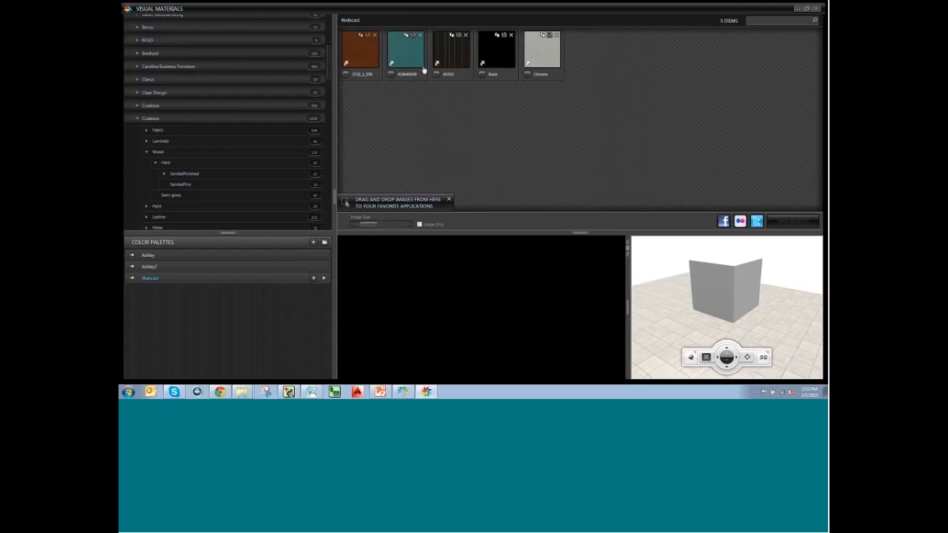
# Back in the scene, apply walnut 3702_1_999 to the table's AFUFU-3D-010 pedestal layer.
pyautogui.click(404, 393)
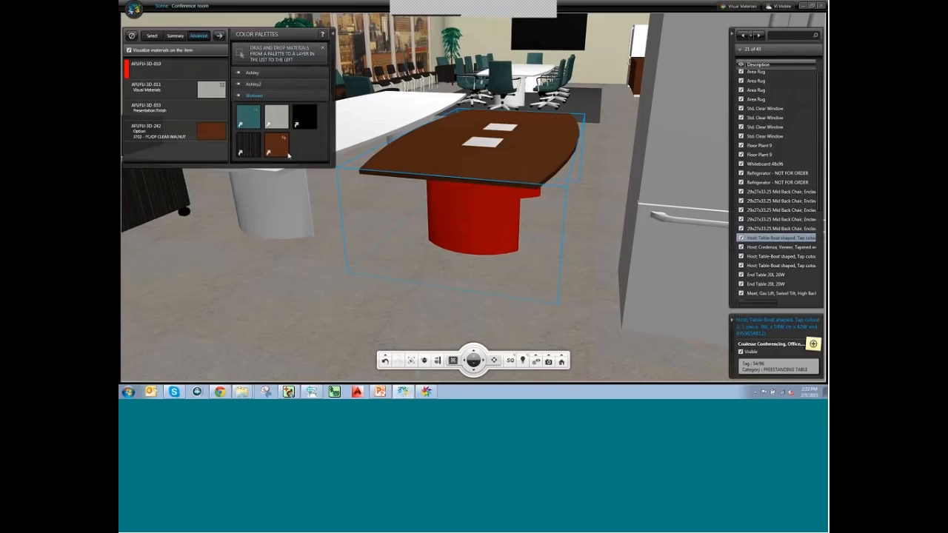
pyautogui.moveTo(285, 154); pyautogui.dragTo(217, 72)
pyautogui.moveTo(520, 315); pyautogui.dragTo(483, 237)
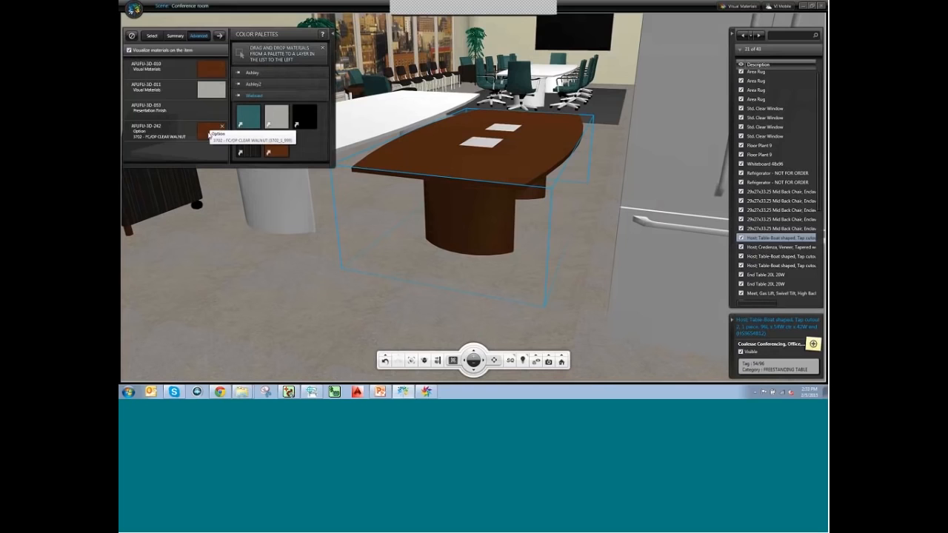
# Deselect the walnut table and orbit the room toward the still-white table.
pyautogui.click(386, 301)
pyautogui.moveTo(474, 253); pyautogui.dragTo(586, 206, button='middle')
pyautogui.moveTo(452, 215); pyautogui.dragTo(548, 219, button='middle')
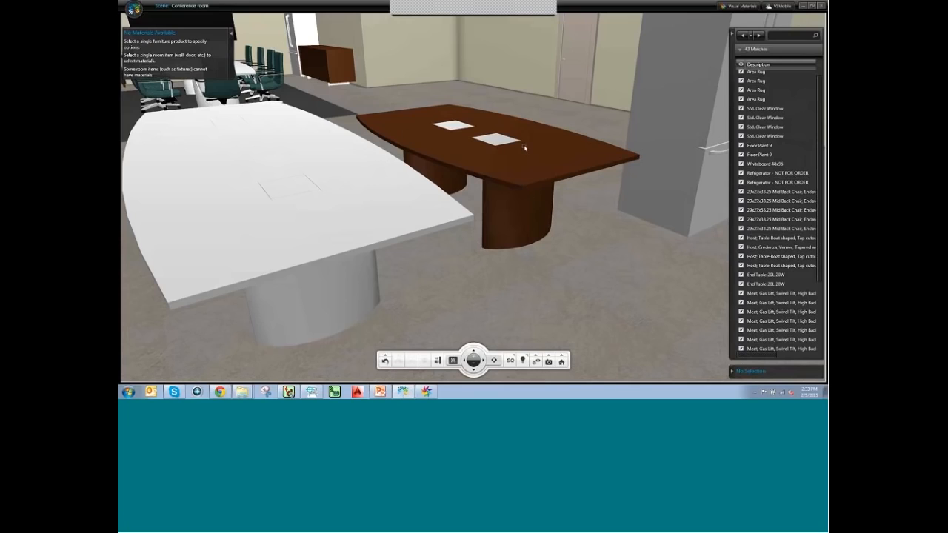
# Select the white table; apply walnut to layers AFUFU-3D-010 and 242, grey to 011.
pyautogui.click(278, 214)
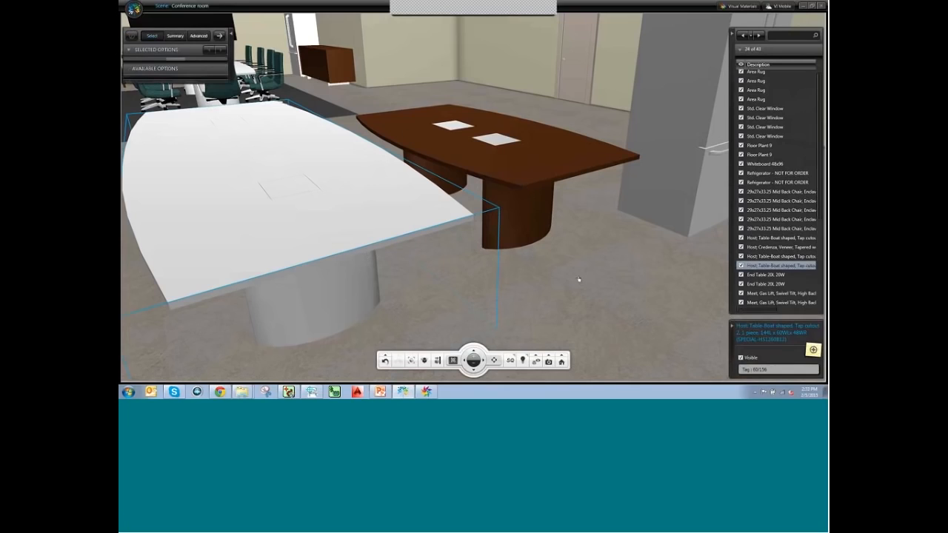
pyautogui.moveTo(578, 280); pyautogui.dragTo(463, 256, button='middle')
pyautogui.moveTo(541, 246); pyautogui.dragTo(541, 247, button='middle')
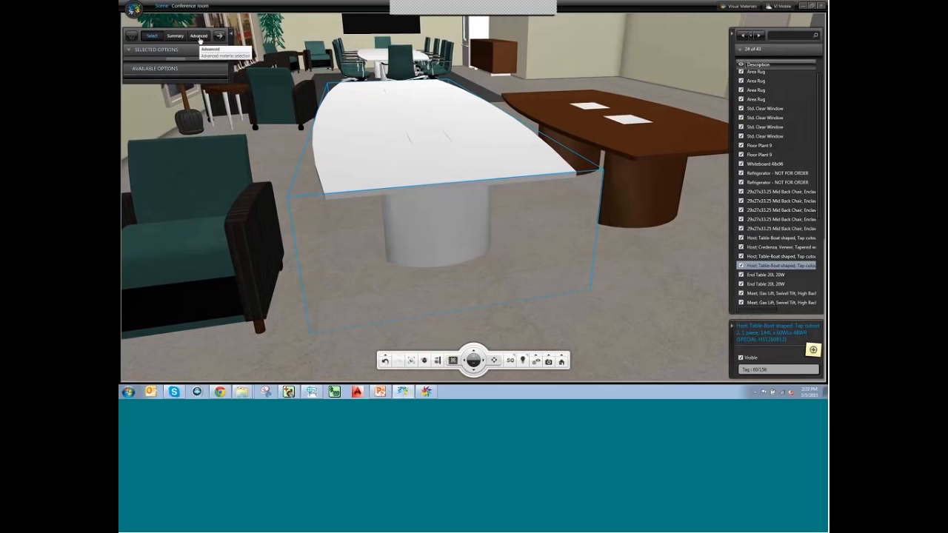
pyautogui.click(199, 39)
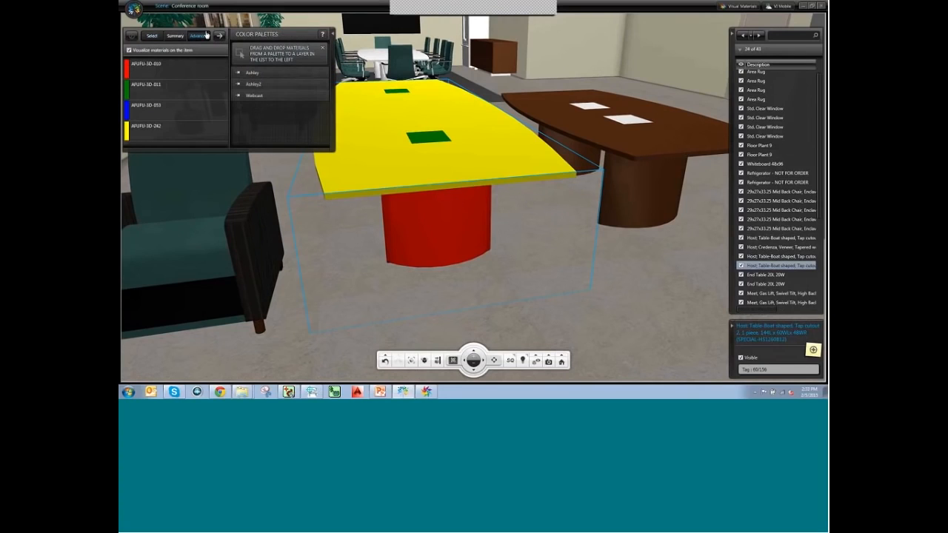
pyautogui.click(264, 96)
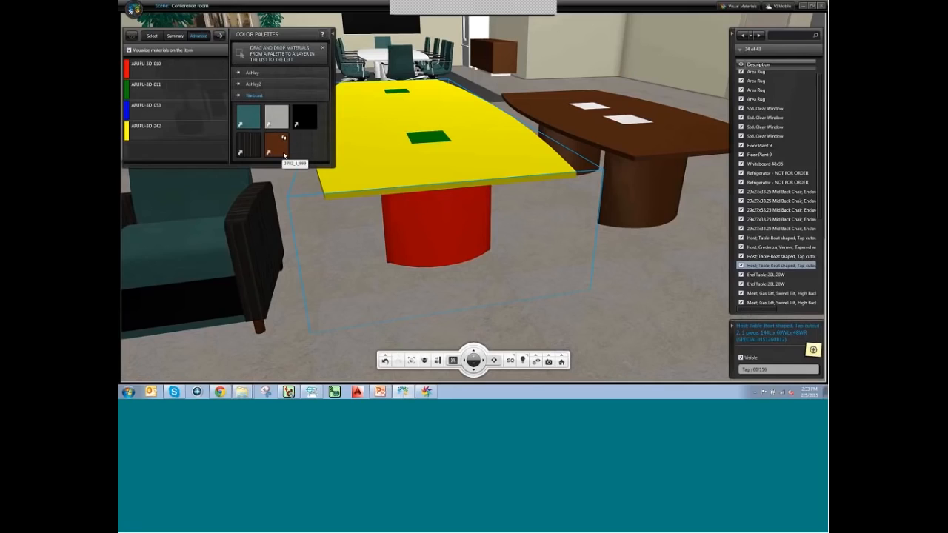
pyautogui.moveTo(283, 154); pyautogui.dragTo(190, 64)
pyautogui.moveTo(278, 148); pyautogui.dragTo(200, 134)
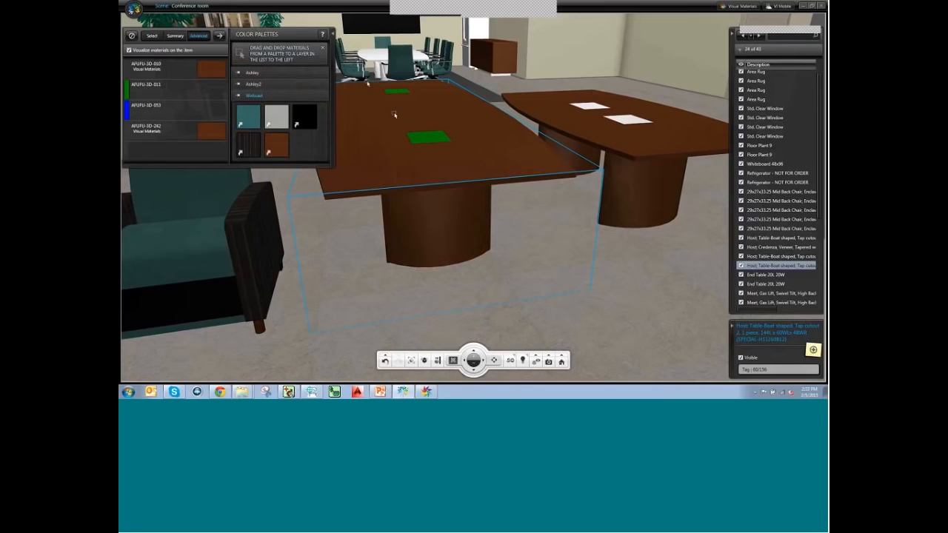
pyautogui.moveTo(282, 118); pyautogui.dragTo(154, 96)
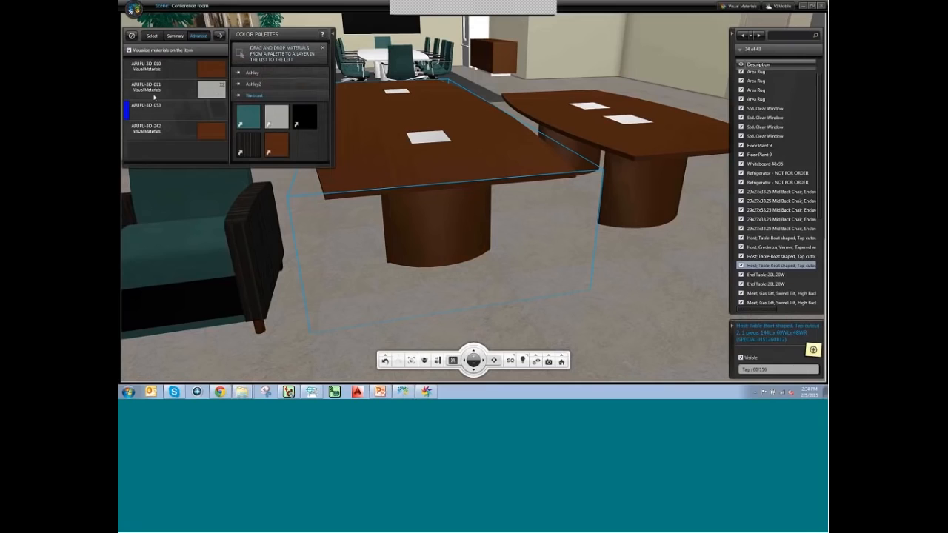
# Give layer AFUFU-3D-053 the light grey material and view the tables from above.
pyautogui.moveTo(330, 220); pyautogui.dragTo(528, 274, button='middle')
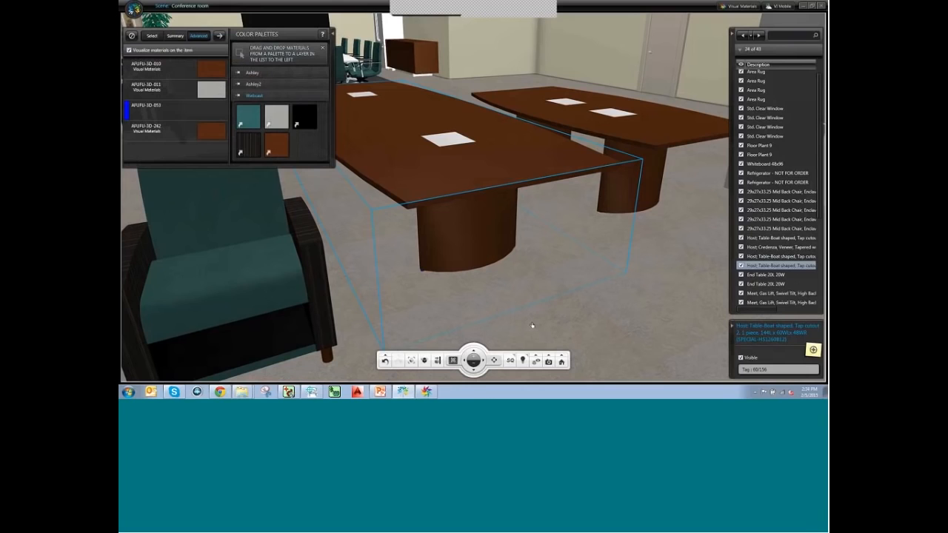
pyautogui.moveTo(531, 324); pyautogui.dragTo(523, 122, button='middle')
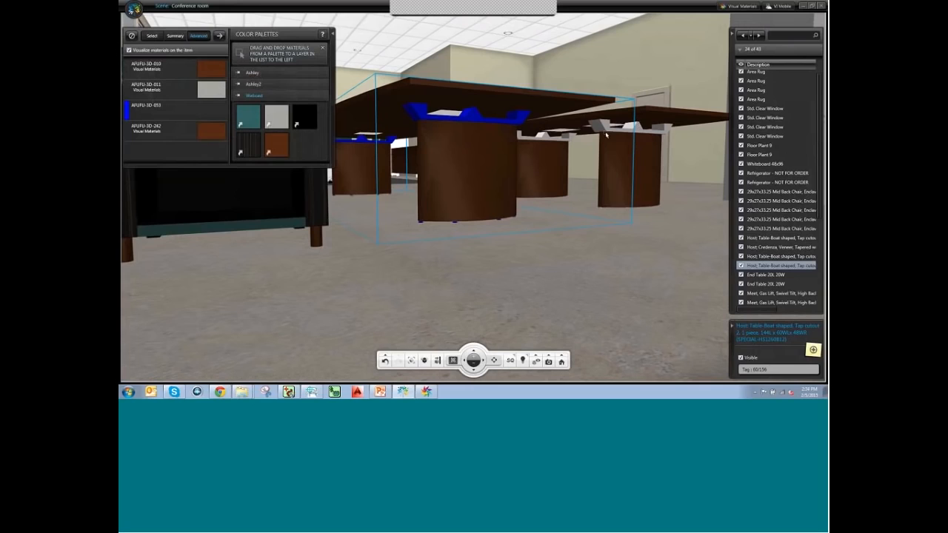
pyautogui.moveTo(276, 117); pyautogui.dragTo(198, 117)
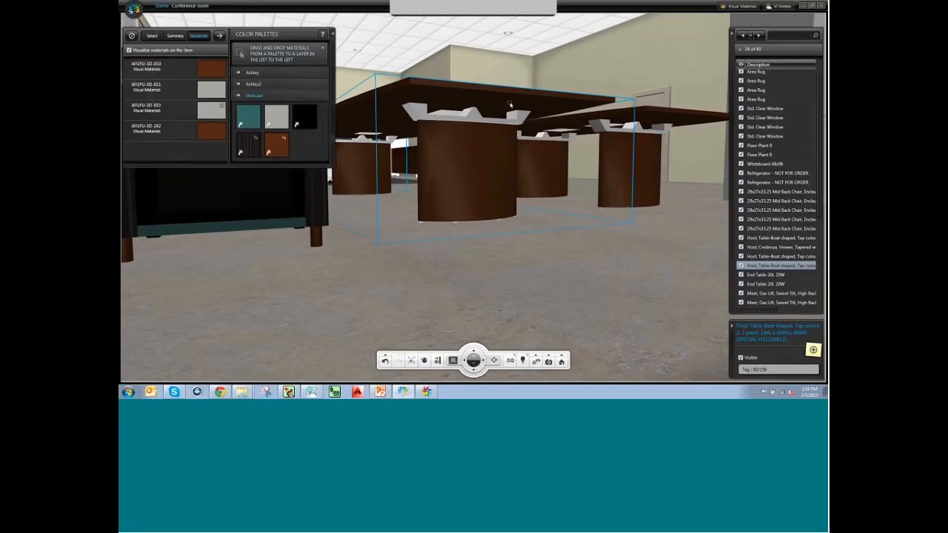
pyautogui.moveTo(501, 249); pyautogui.dragTo(502, 328, button='middle')
pyautogui.moveTo(502, 239); pyautogui.dragTo(562, 256, button='middle')
pyautogui.scroll(-4, 559, 263)
pyautogui.moveTo(411, 110); pyautogui.dragTo(478, 109, button='middle')
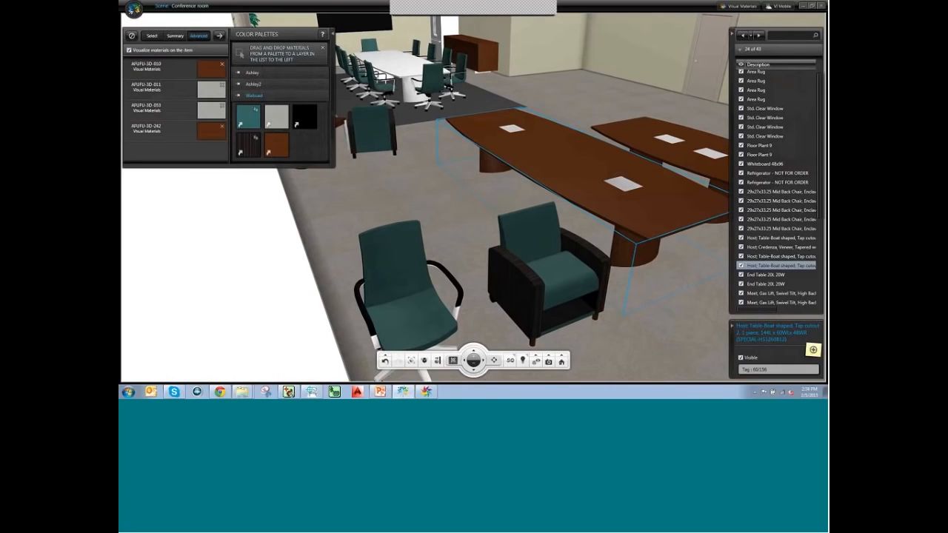
# Apply the walnut and chrome finishes to all items accepting these options, then select the back table.
pyautogui.click(174, 36)
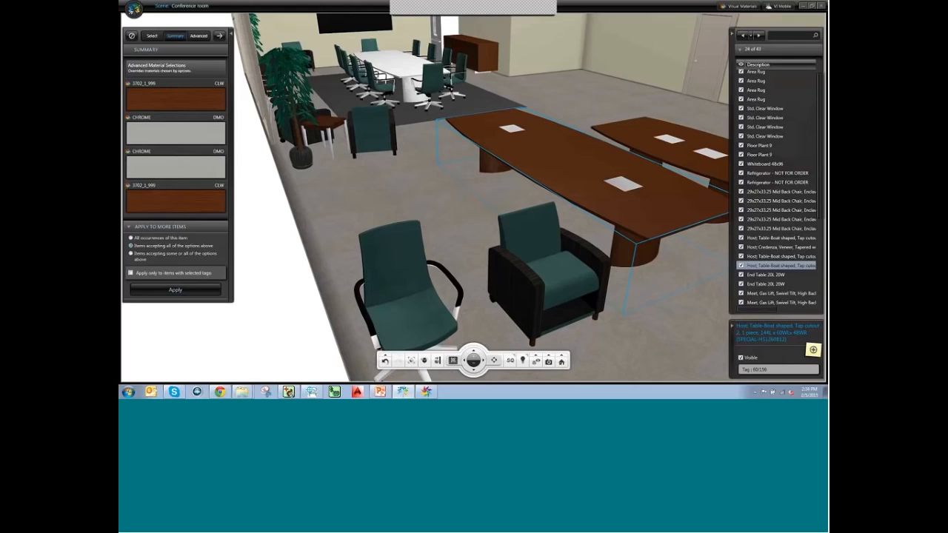
pyautogui.click(176, 293)
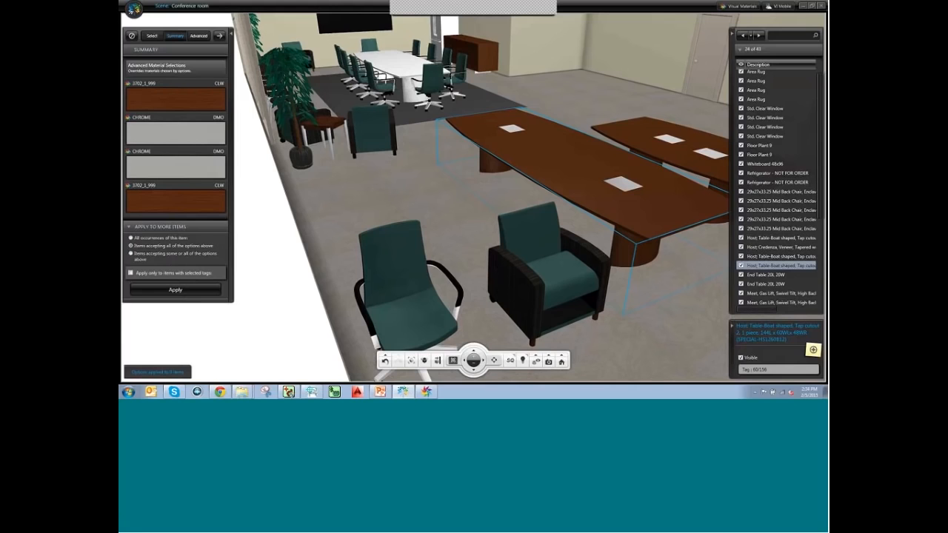
pyautogui.moveTo(454, 171); pyautogui.dragTo(454, 190)
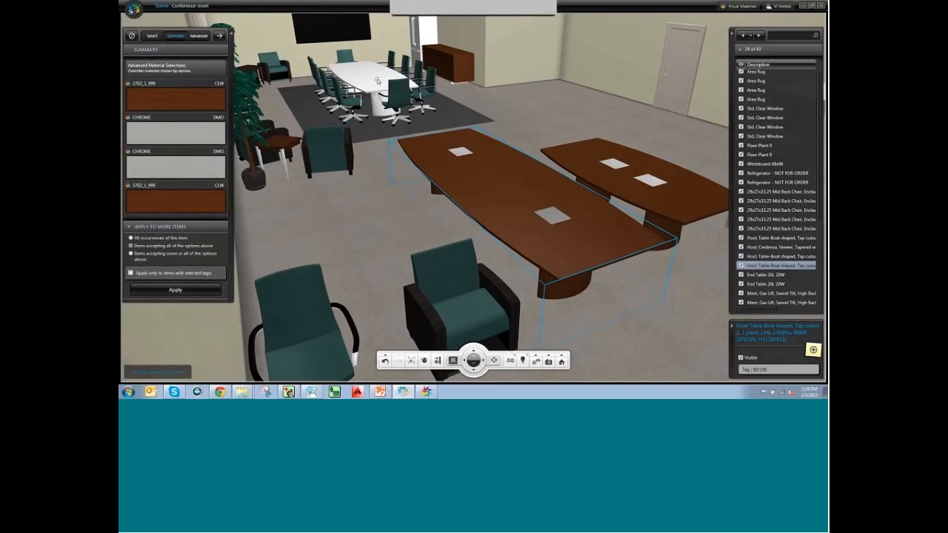
pyautogui.moveTo(378, 81); pyautogui.dragTo(361, 89)
pyautogui.click(361, 90)
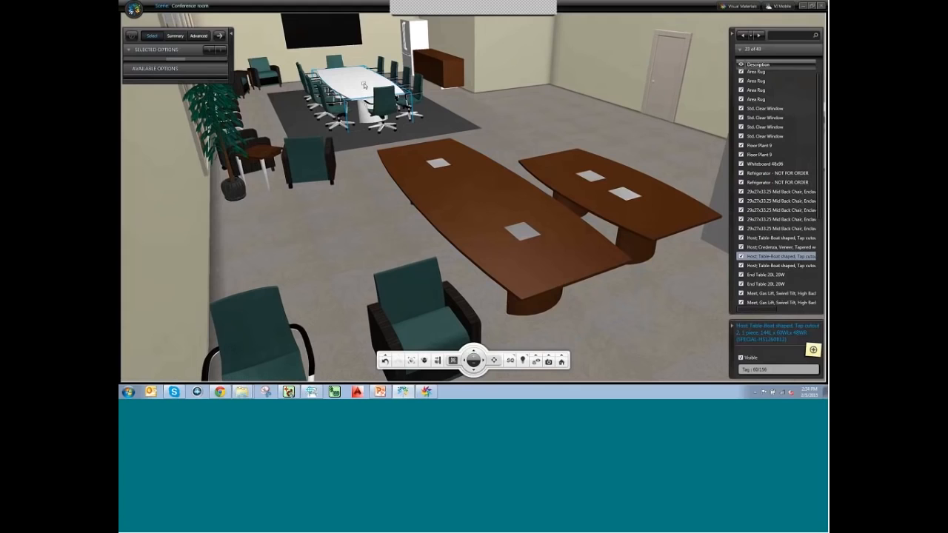
# Give the back table walnut on layers 242 and 010, Chrome on 011, grey on 053.
pyautogui.click(199, 36)
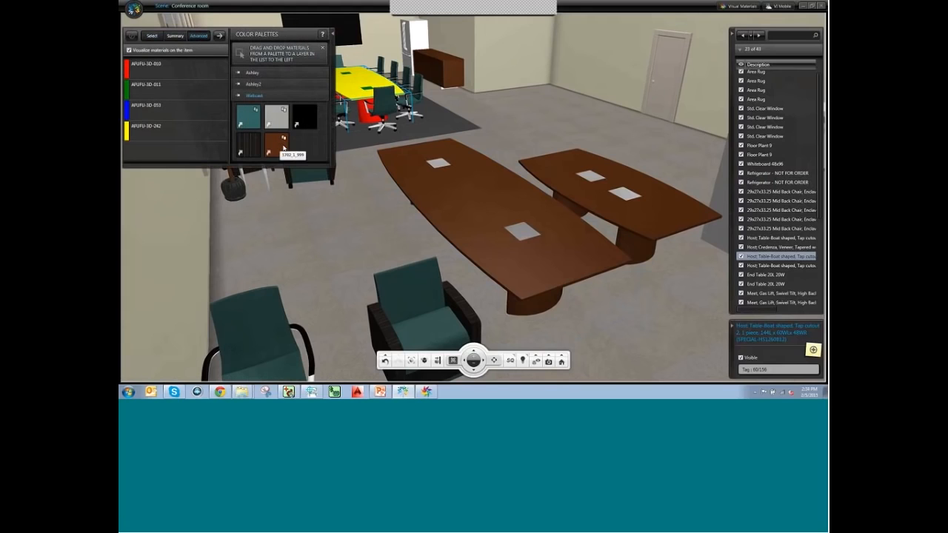
pyautogui.moveTo(280, 151); pyautogui.dragTo(215, 131)
pyautogui.moveTo(273, 152); pyautogui.dragTo(207, 71)
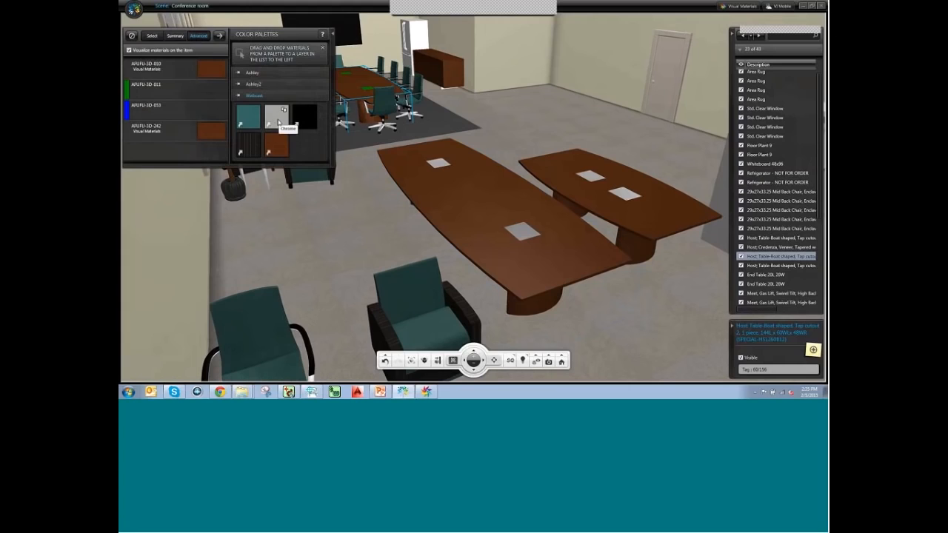
pyautogui.moveTo(278, 122); pyautogui.dragTo(220, 113)
pyautogui.moveTo(364, 182); pyautogui.dragTo(364, 158, button='middle')
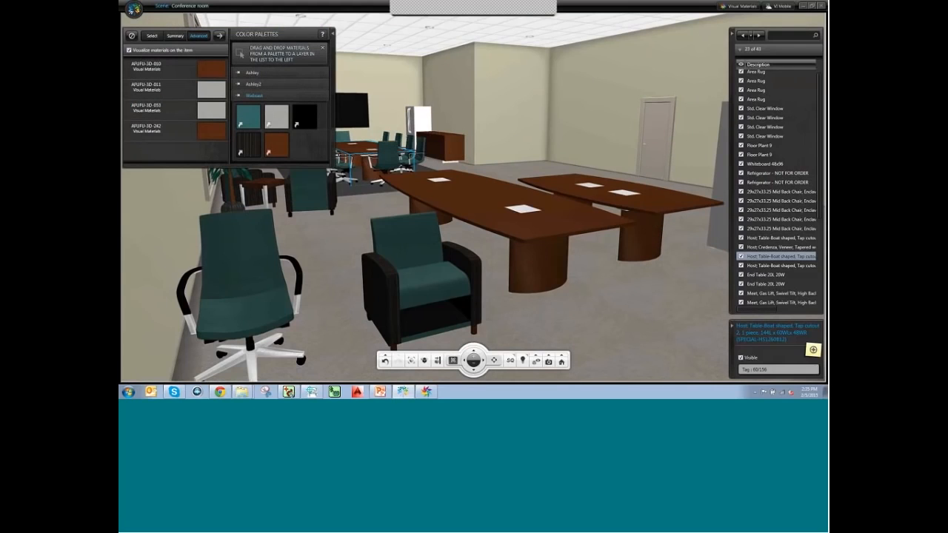
pyautogui.click(628, 316)
pyautogui.moveTo(630, 314)
pyautogui.mouseDown(button='middle')
pyautogui.moveTo(518, 298)
pyautogui.moveTo(489, 261)
pyautogui.mouseUp(button='middle')
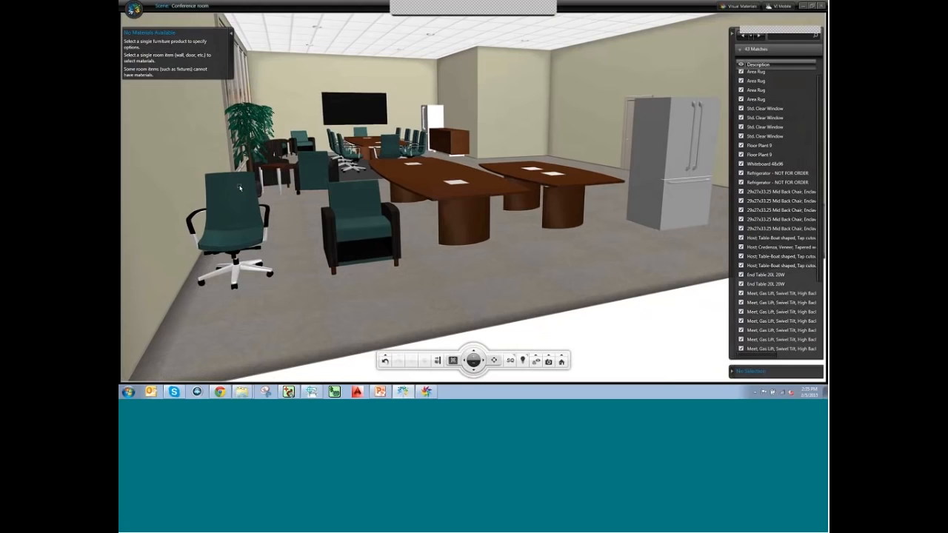
# Orbit the room until the refrigerator faces forward, then select it.
pyautogui.moveTo(302, 246); pyautogui.dragTo(289, 234, button='middle')
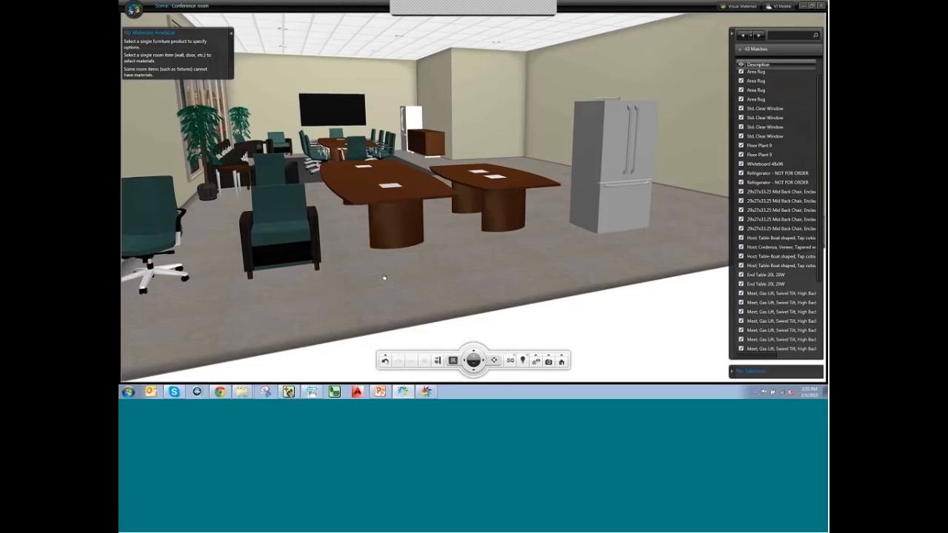
pyautogui.moveTo(383, 276); pyautogui.dragTo(409, 217, button='middle')
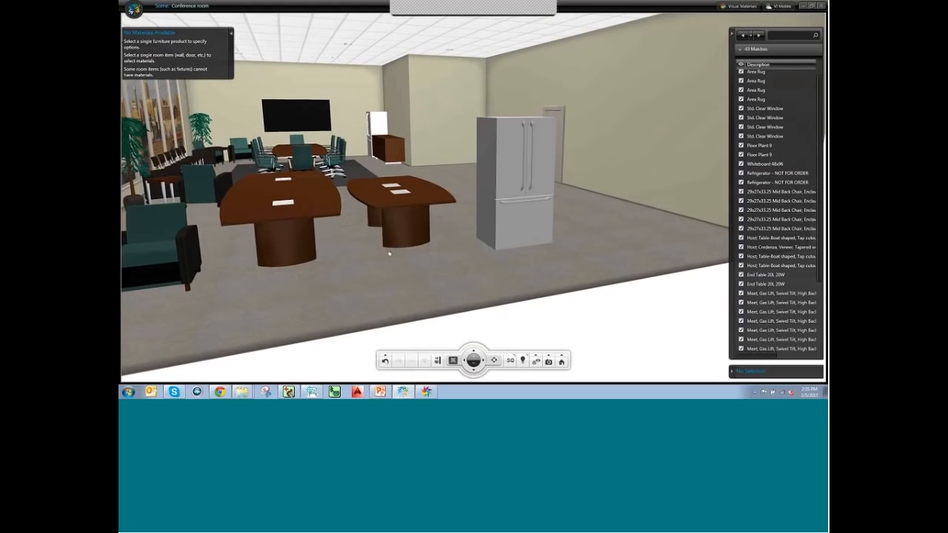
pyautogui.moveTo(442, 259); pyautogui.dragTo(427, 231, button='middle')
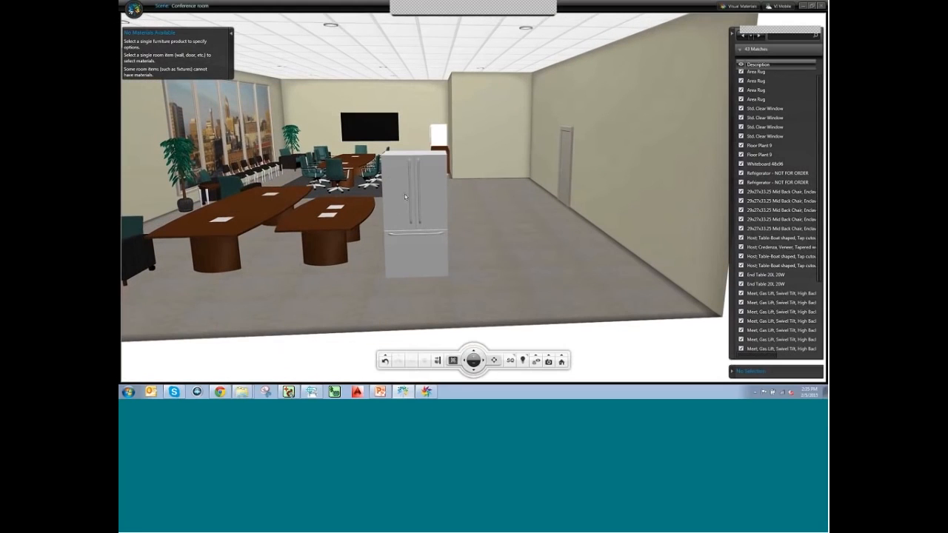
pyautogui.click(427, 226)
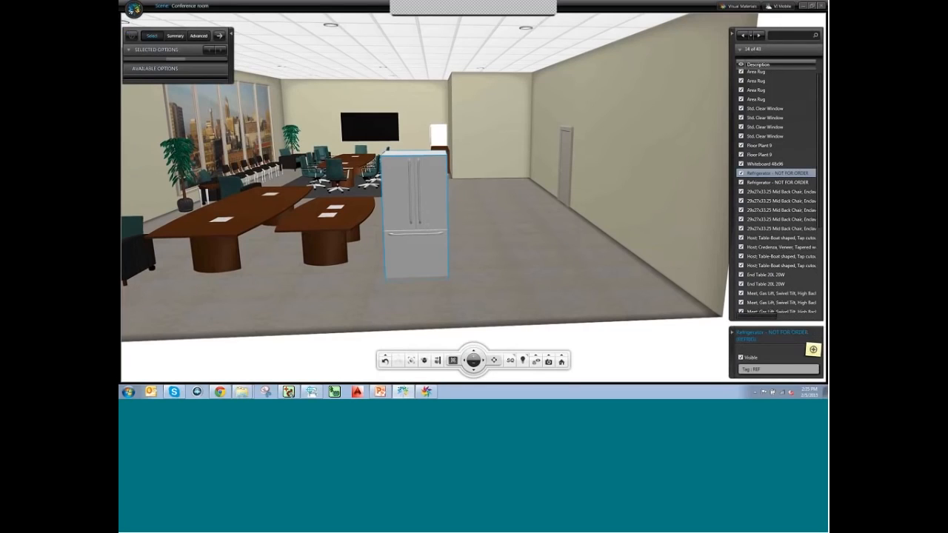
# Reselect the refrigerator, isolate it and zoom in on it.
pyautogui.click(452, 319)
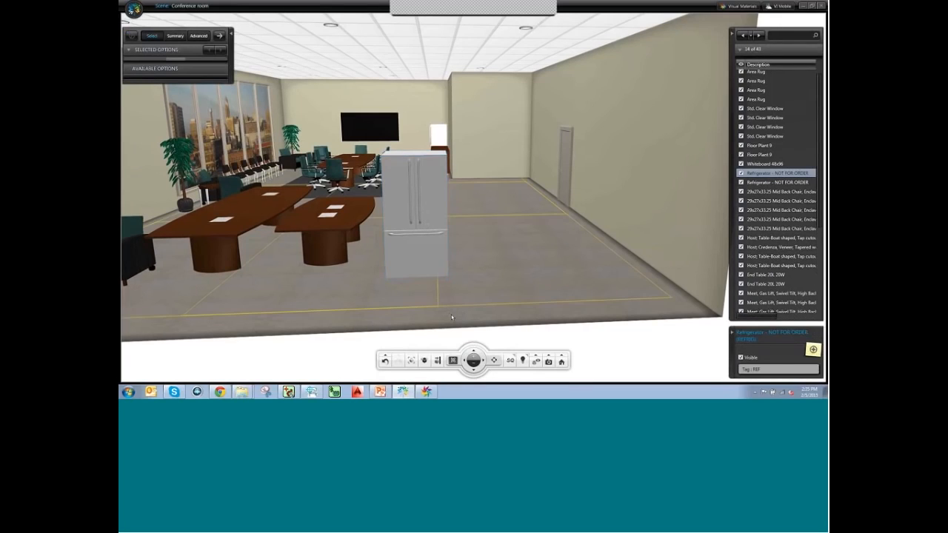
pyautogui.click(433, 295)
pyautogui.click(426, 215)
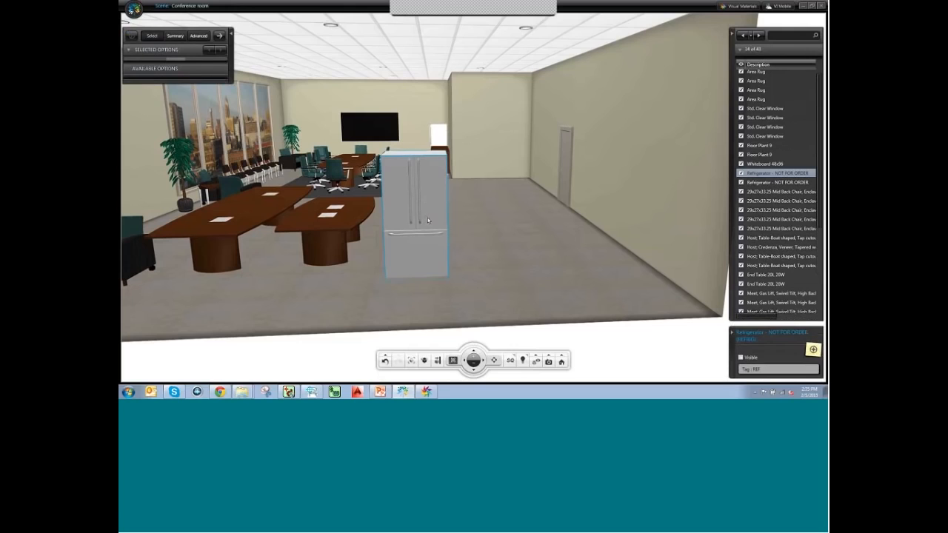
pyautogui.scroll(3, 408, 244)
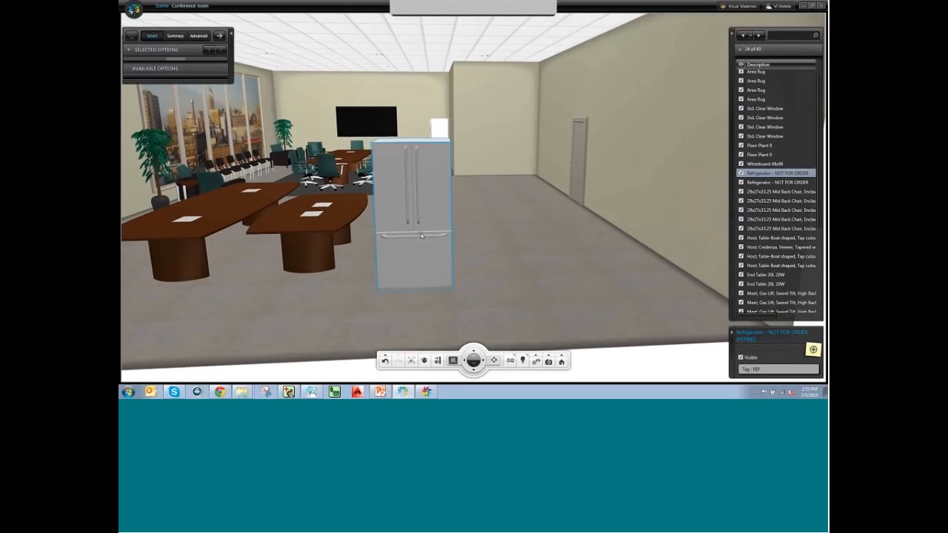
pyautogui.click(424, 362)
pyautogui.click(411, 362)
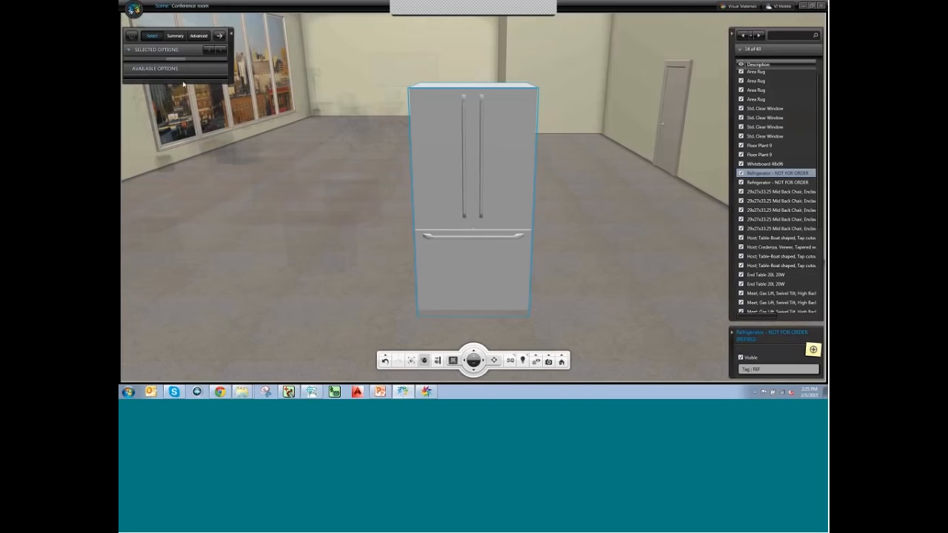
# Show the refrigerator's PULL and REFRIG material layers on the Advanced tab.
pyautogui.click(175, 37)
pyautogui.click(151, 36)
pyautogui.click(198, 36)
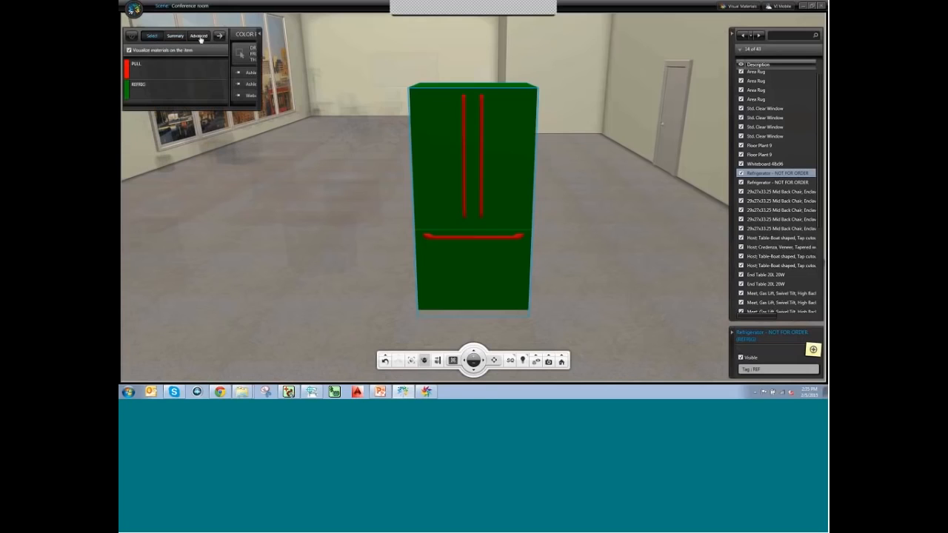
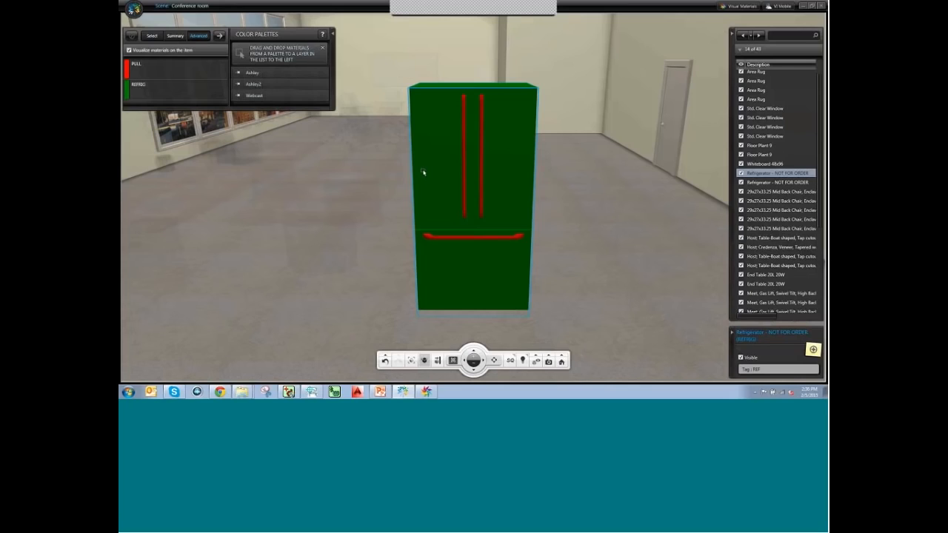
# Recolour the refrigerator body from the Webcast palette, trying Black before settling on Chrome, with red handles kept.
pyautogui.click(267, 96)
pyautogui.moveTo(294, 108); pyautogui.dragTo(198, 92)
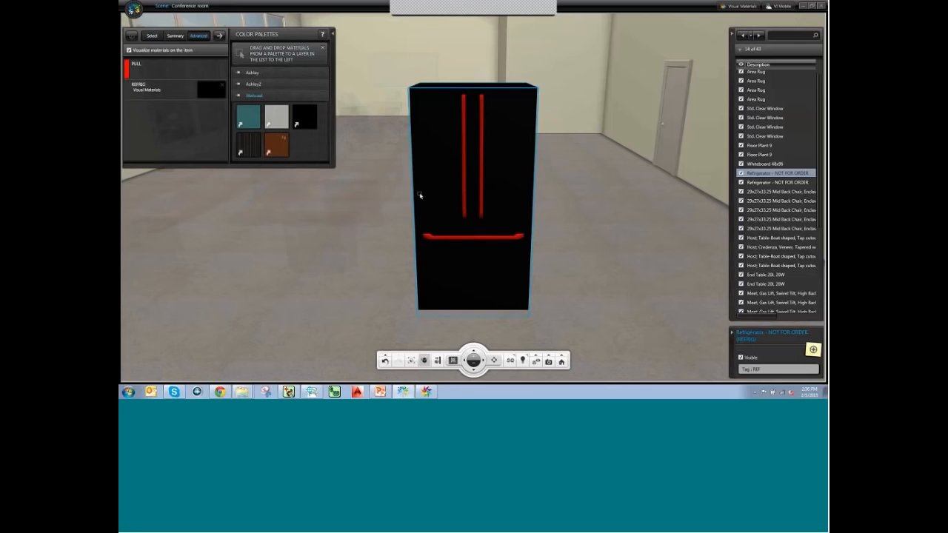
pyautogui.moveTo(444, 237); pyautogui.dragTo(492, 212, button='middle')
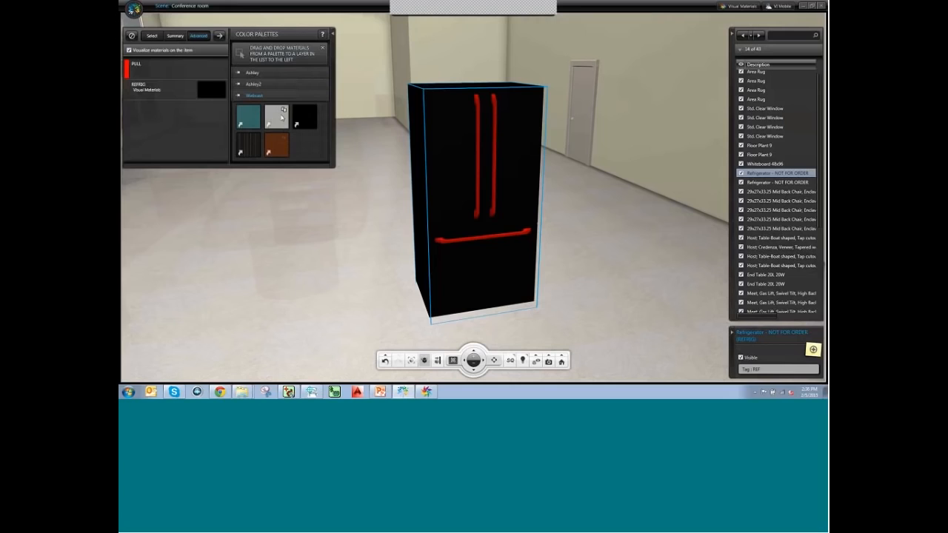
pyautogui.moveTo(282, 109); pyautogui.dragTo(213, 90)
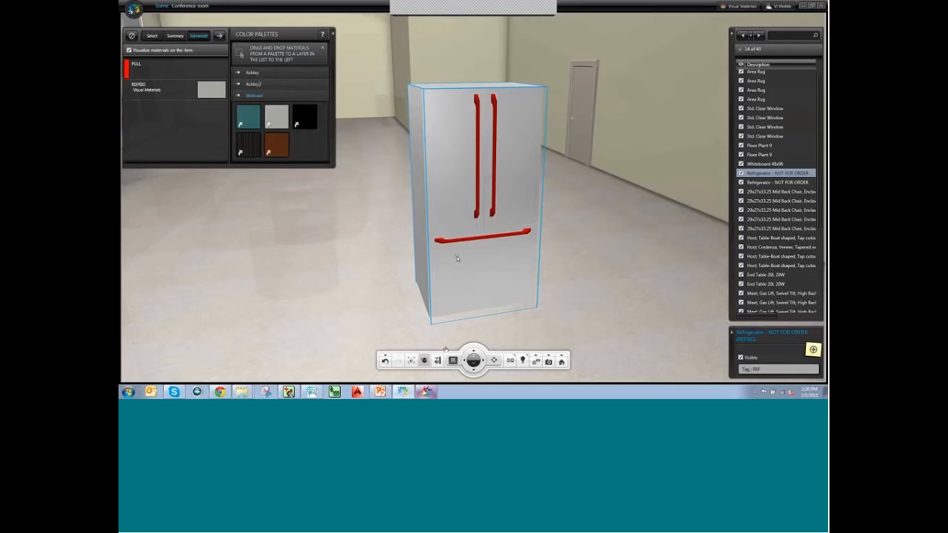
# In Visual Materials, browse the library to Generic > Metal > Greyscale.
pyautogui.moveTo(426, 391)
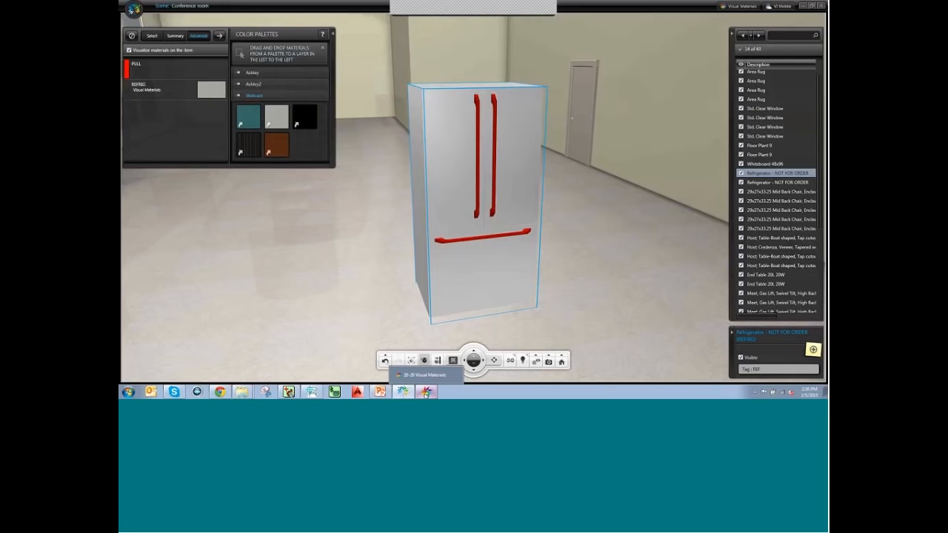
pyautogui.click(426, 392)
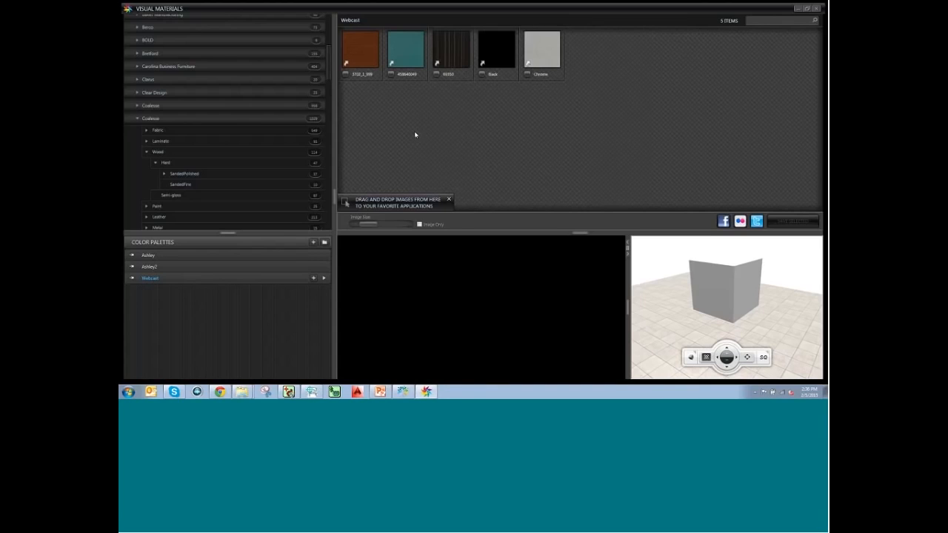
pyautogui.scroll(10, 148, 78)
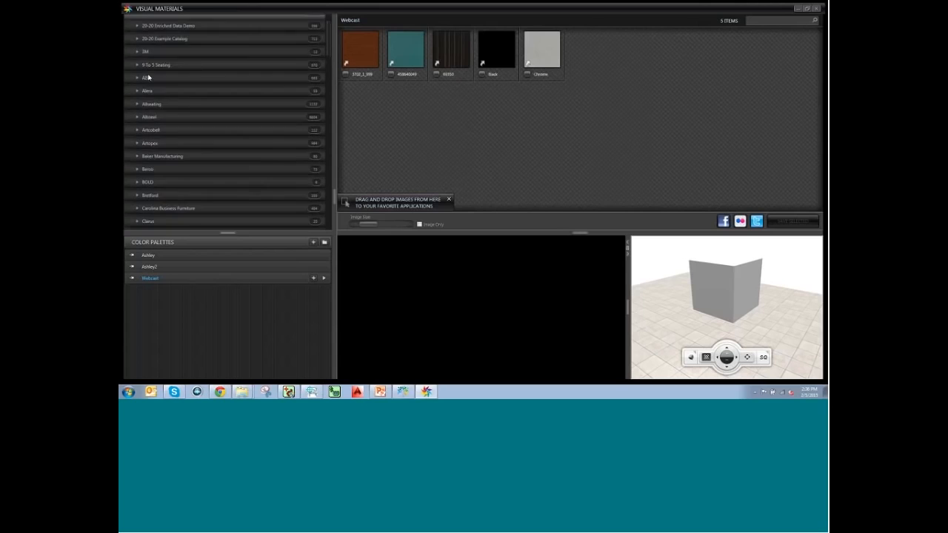
pyautogui.click(129, 47)
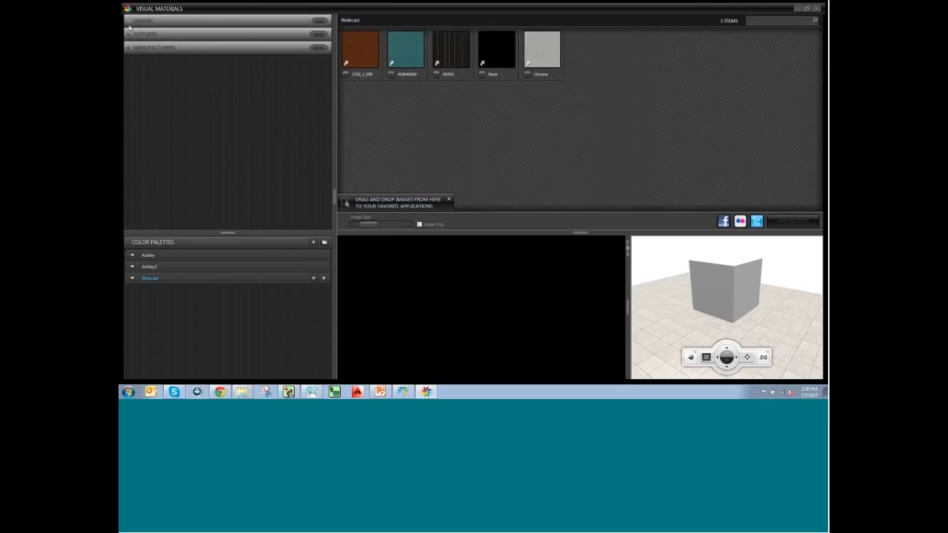
pyautogui.click(144, 20)
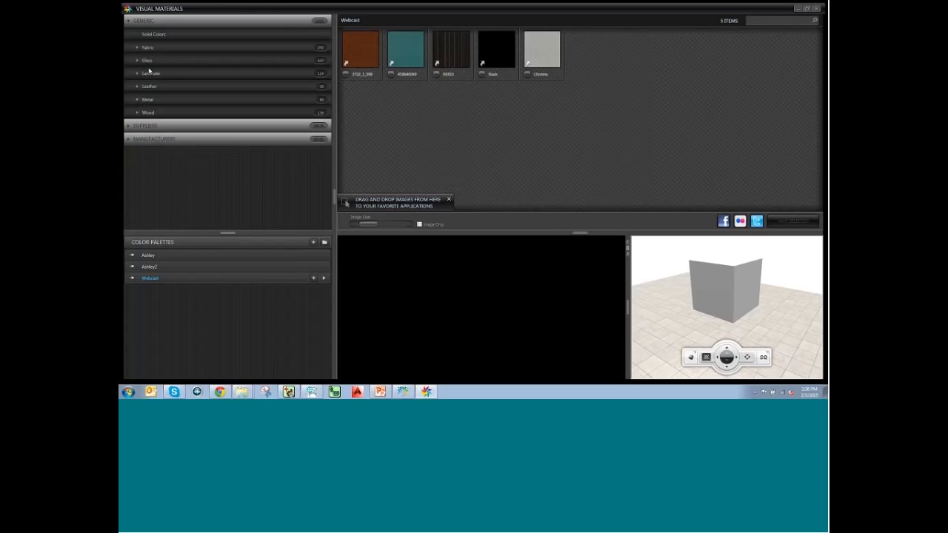
pyautogui.click(137, 100)
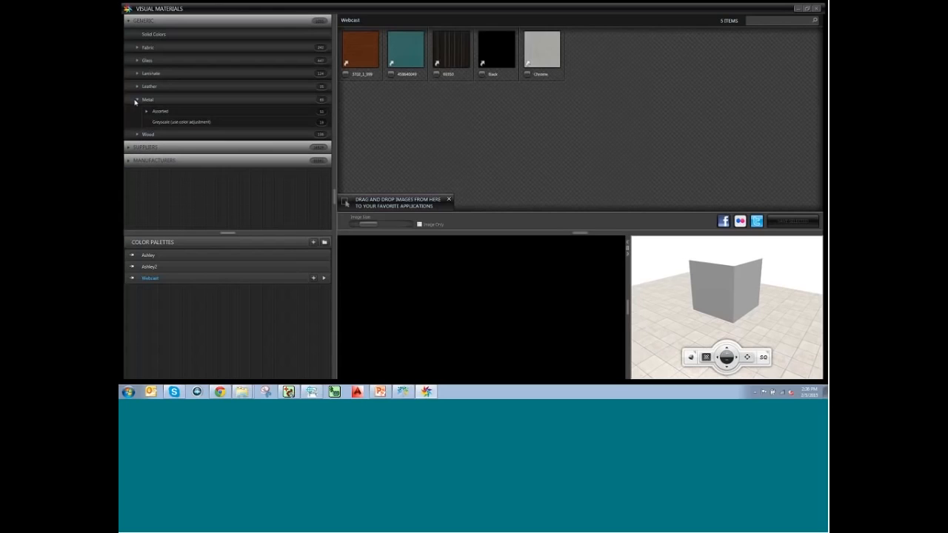
pyautogui.click(166, 123)
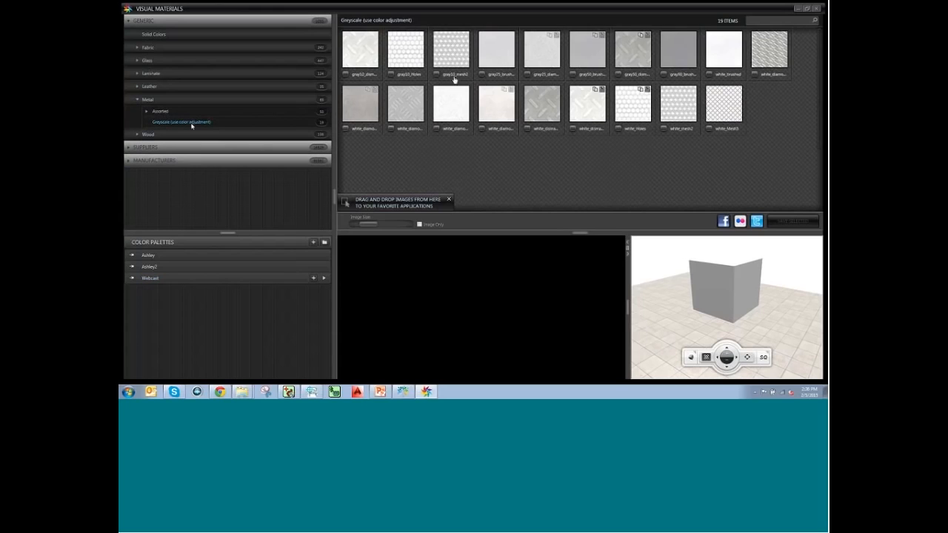
# Add gray50_brushed and gray25_brushed shortcuts to the Webcast palette and view its contents.
pyautogui.click(596, 62)
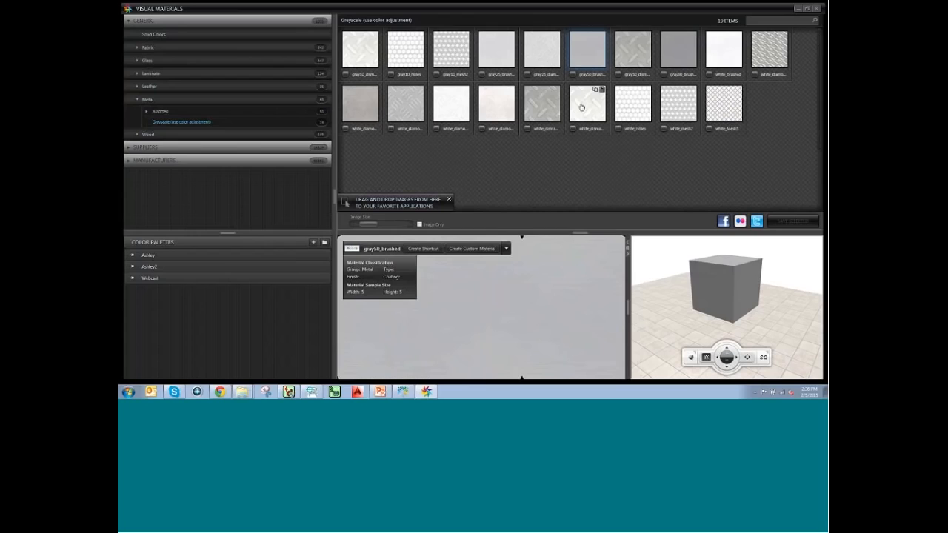
pyautogui.click(422, 248)
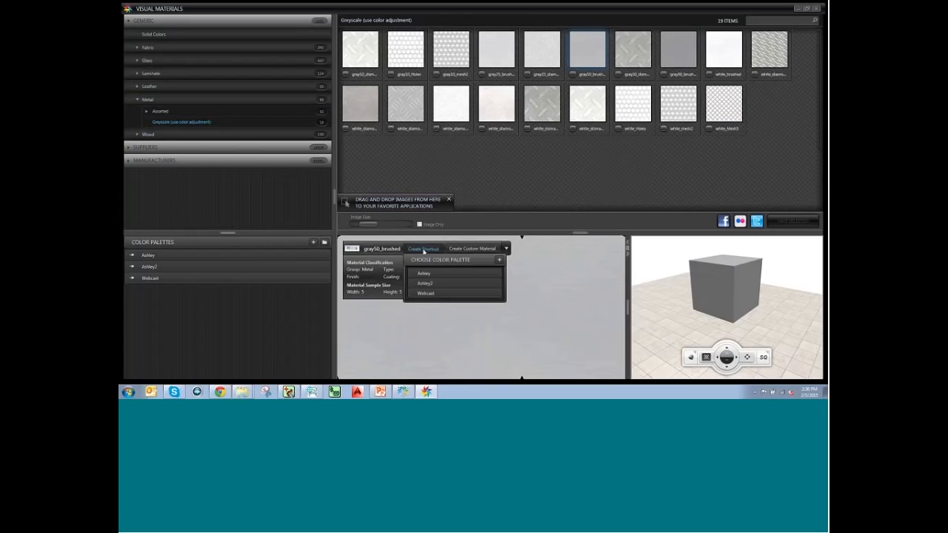
pyautogui.click(428, 293)
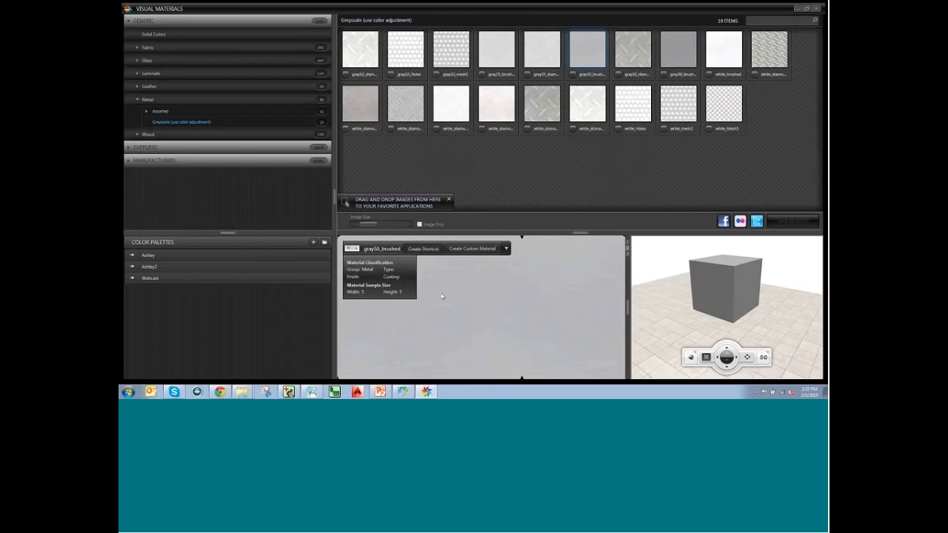
pyautogui.click(498, 54)
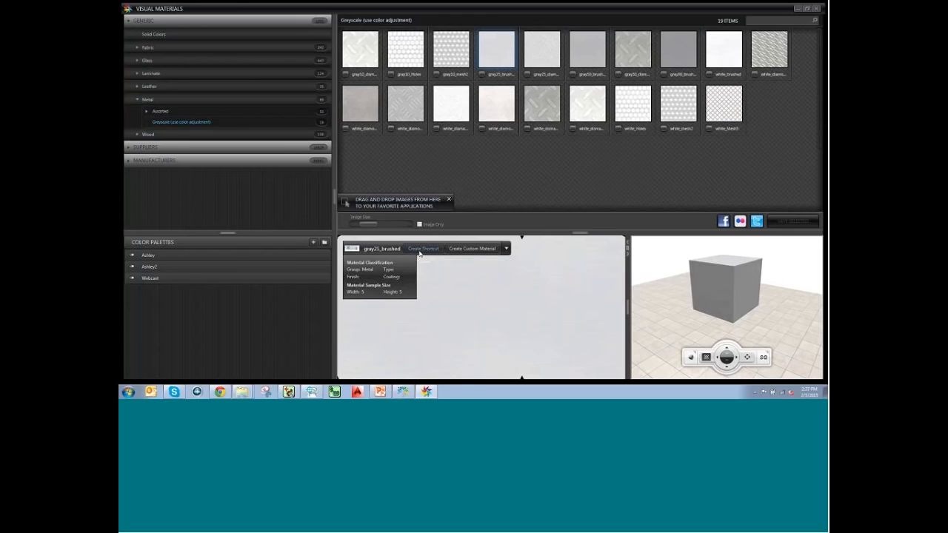
pyautogui.click(420, 253)
pyautogui.click(421, 296)
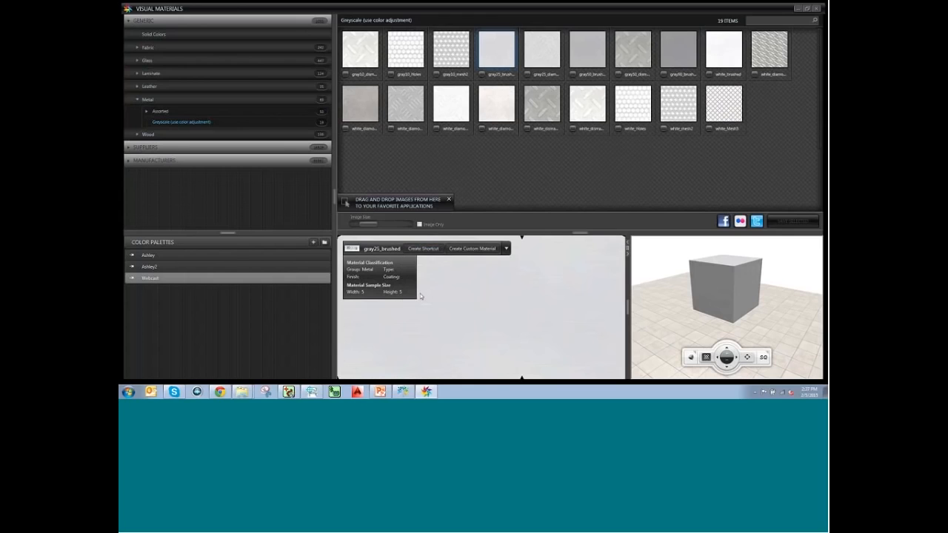
pyautogui.click(202, 278)
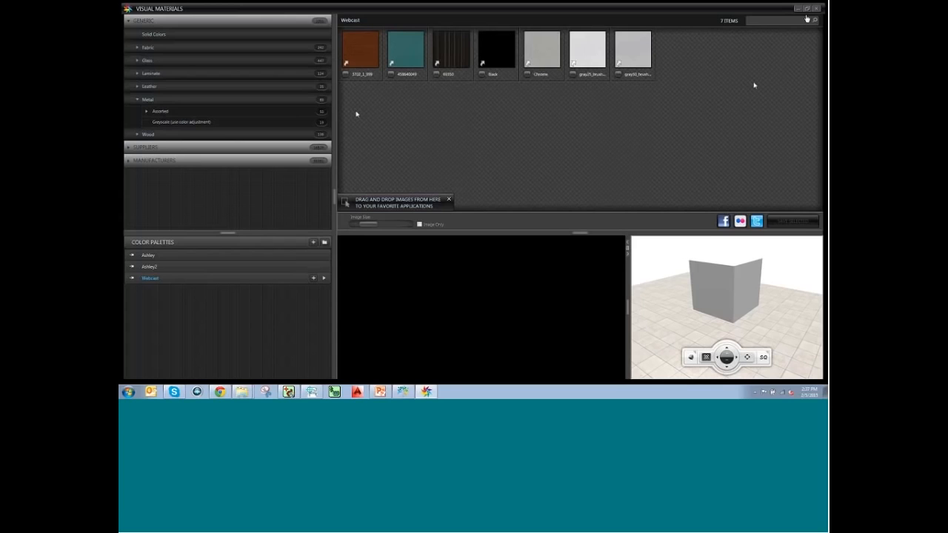
# Apply brushed grey metals to the refrigerator's REFRIG and PULL layers, then deselect it to show the room.
pyautogui.click(404, 391)
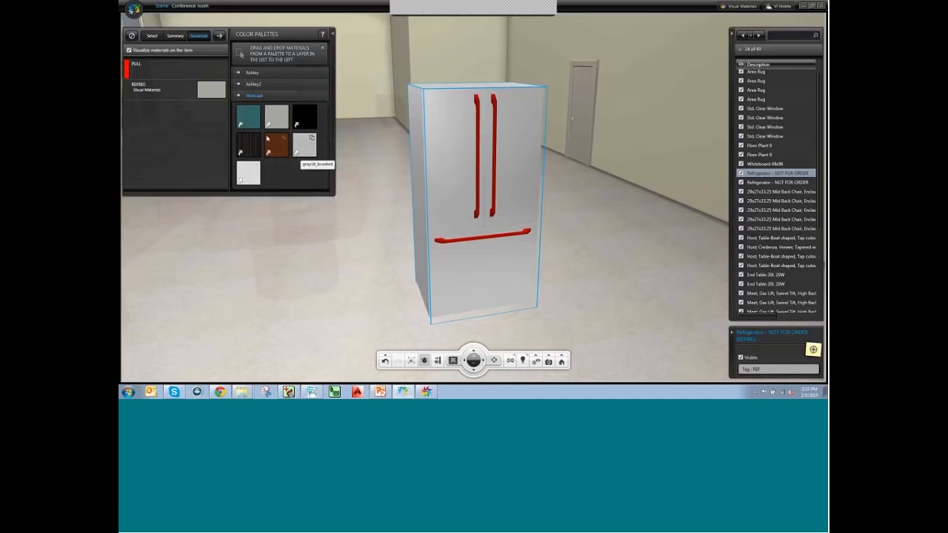
pyautogui.moveTo(307, 156); pyautogui.dragTo(213, 92)
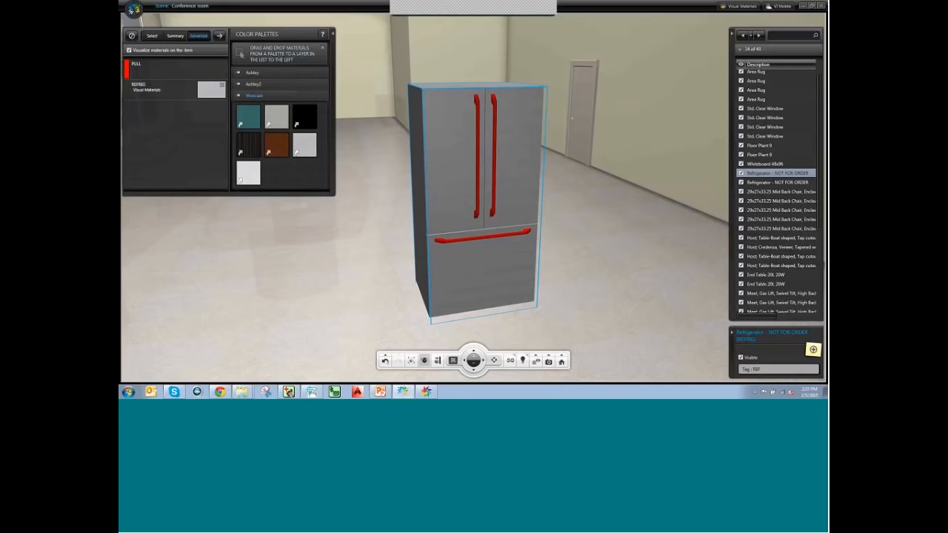
pyautogui.moveTo(251, 182); pyautogui.dragTo(212, 69)
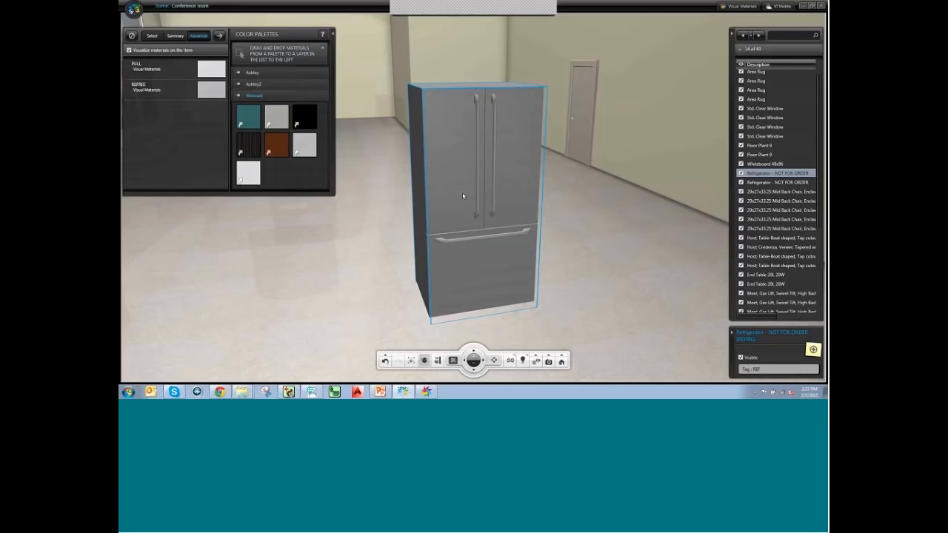
pyautogui.moveTo(426, 391)
pyautogui.click(552, 338)
# Zoom out, pan and orbit the room, then jump to the preset conference table view.
pyautogui.scroll(-5, 484, 299)
pyautogui.moveTo(485, 300); pyautogui.dragTo(508, 287, button='middle')
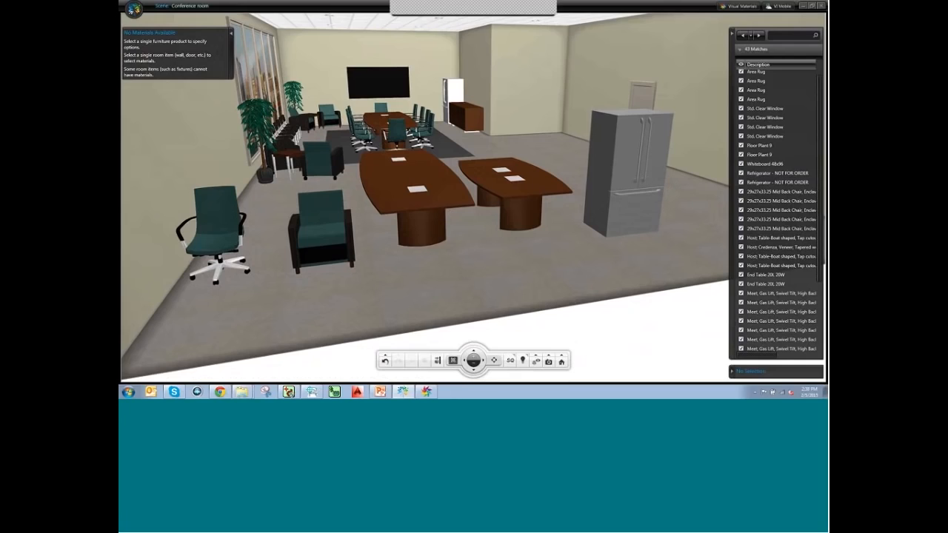
pyautogui.moveTo(657, 237); pyautogui.dragTo(611, 247, button='middle')
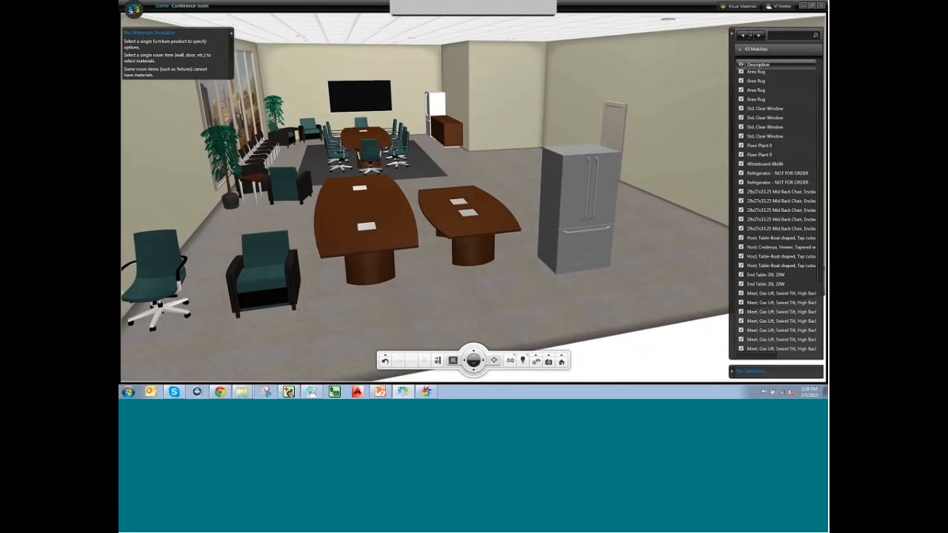
pyautogui.moveTo(611, 246); pyautogui.dragTo(603, 214, button='right')
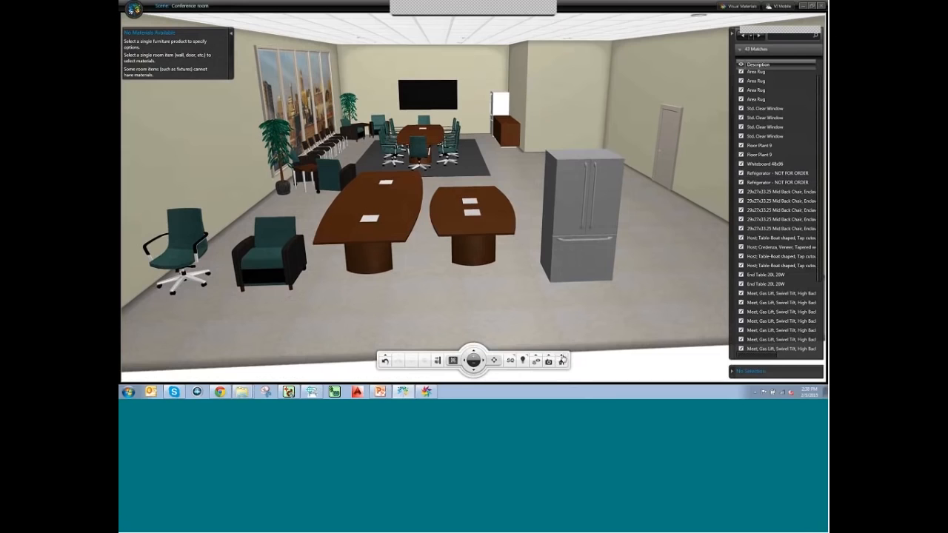
pyautogui.click(561, 361)
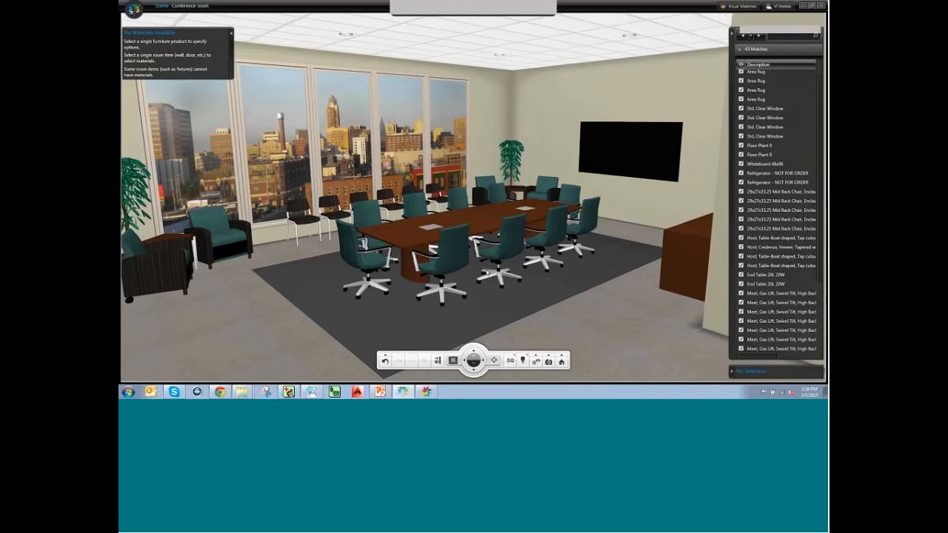
# Paint the room walls Coconut Cream from the white colour family.
pyautogui.click(491, 98)
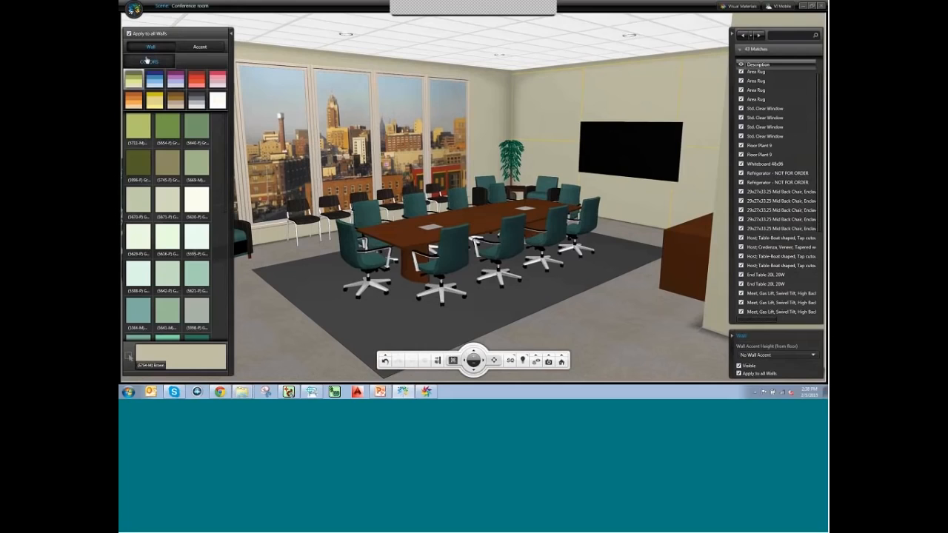
pyautogui.click(217, 101)
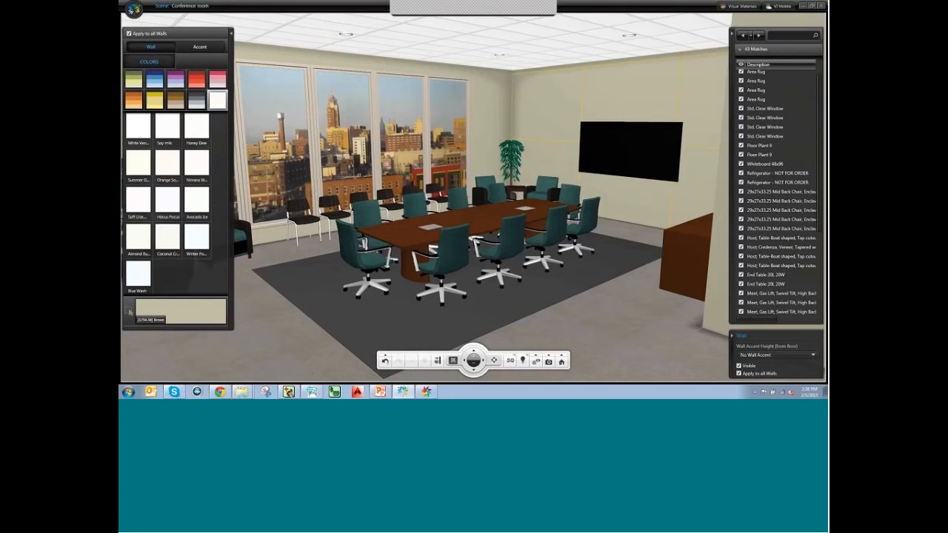
pyautogui.click(164, 242)
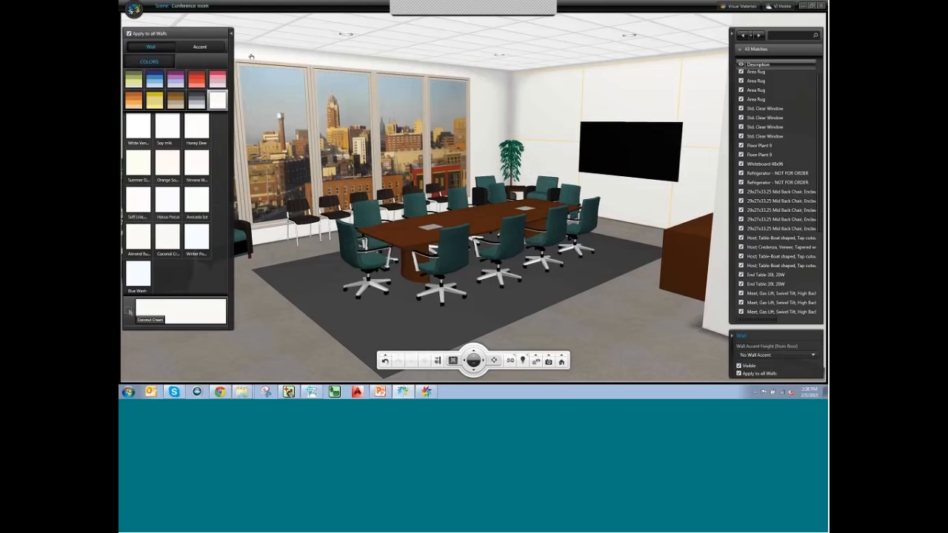
# Turn off Apply to all Walls, select only the back wall, and show its accent options.
pyautogui.click(129, 33)
pyautogui.click(611, 110)
pyautogui.click(615, 106)
pyautogui.click(207, 48)
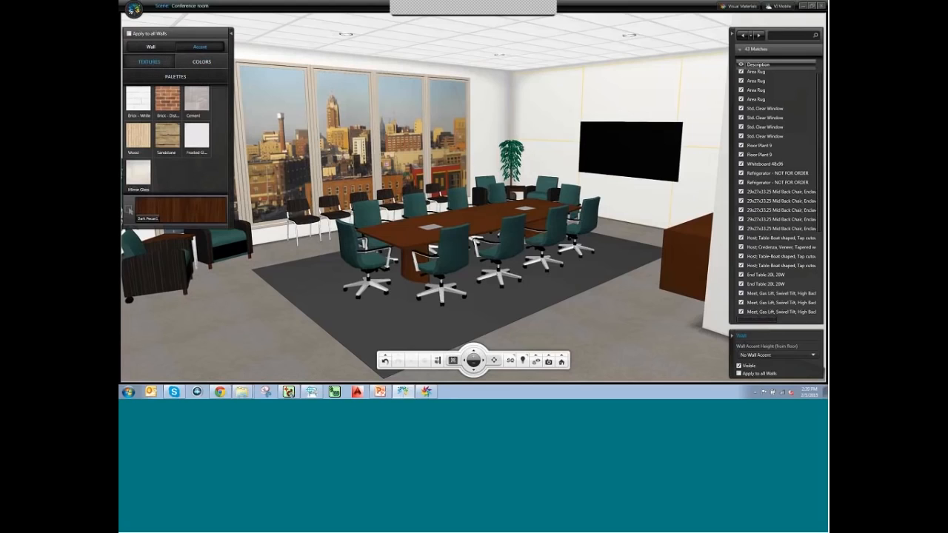
# Cover the back wall with a distressed brick accent, then list the saved colour palettes.
pyautogui.moveTo(167, 99); pyautogui.dragTo(634, 125)
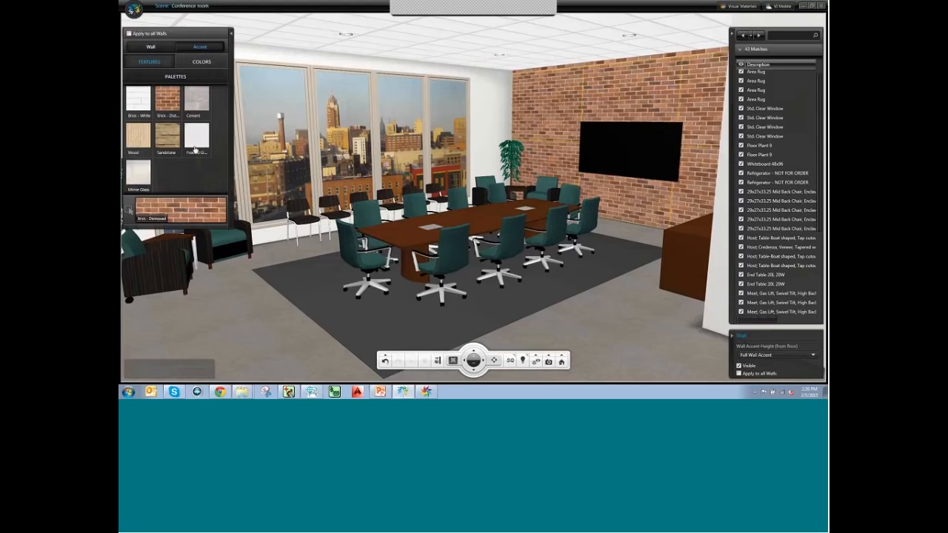
pyautogui.click(209, 67)
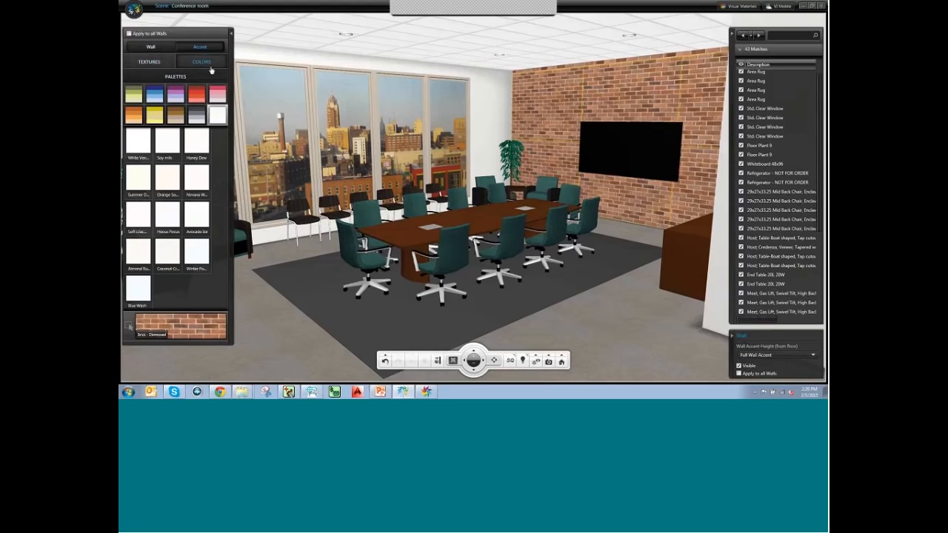
pyautogui.click(175, 77)
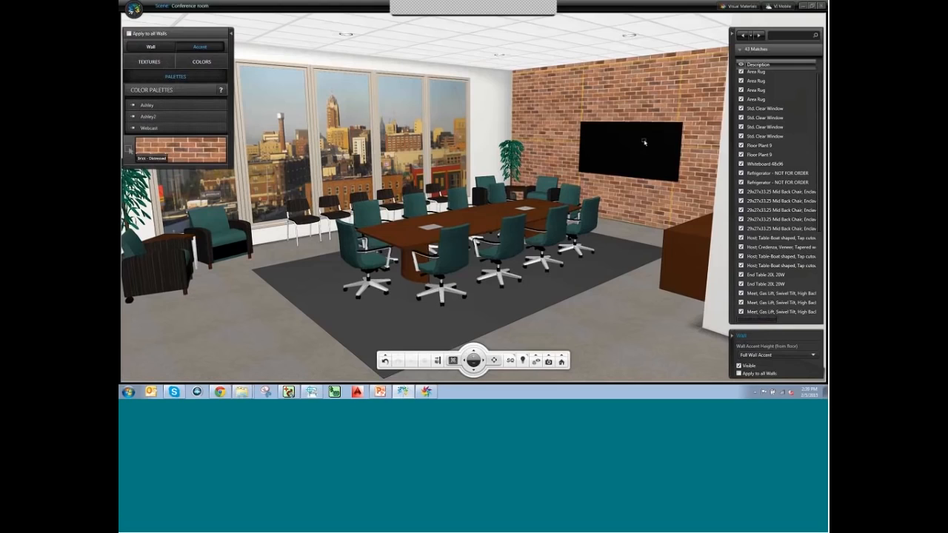
# Add Dark Pecan from Generic > Wood > Assorted to the Webcast palette, then return to the room.
pyautogui.moveTo(426, 391)
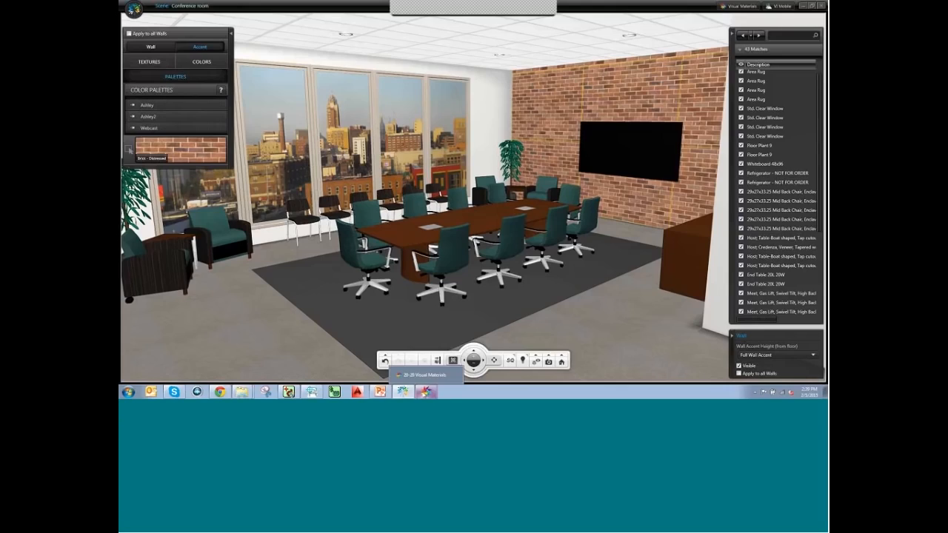
pyautogui.click(426, 391)
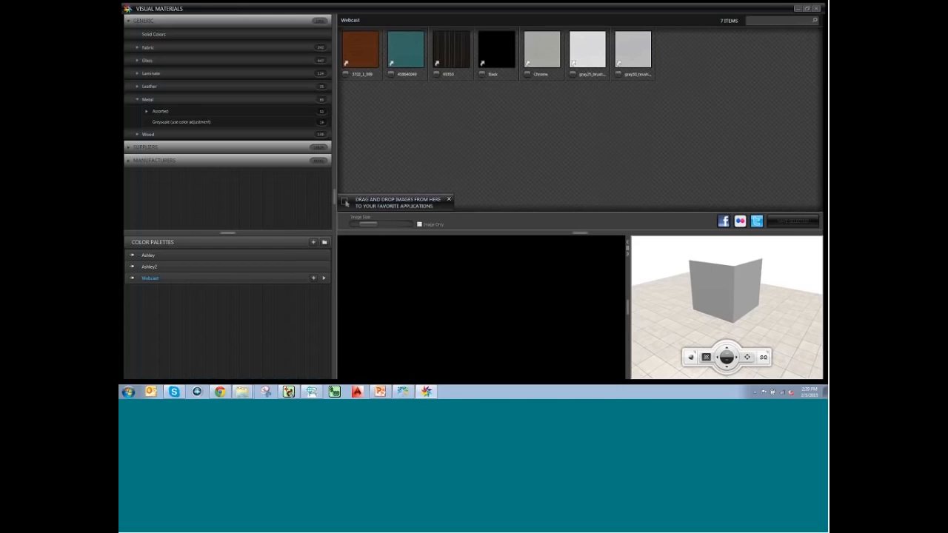
pyautogui.click(138, 135)
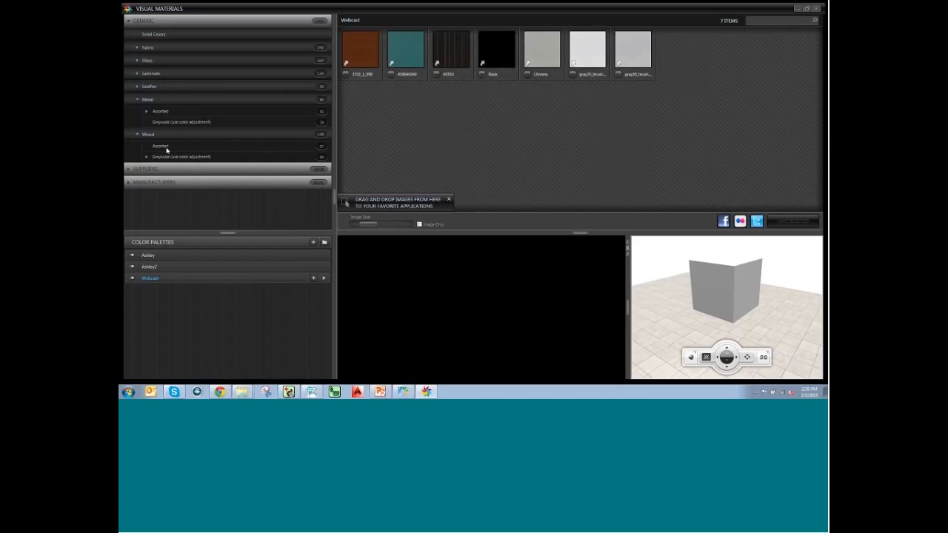
pyautogui.click(165, 146)
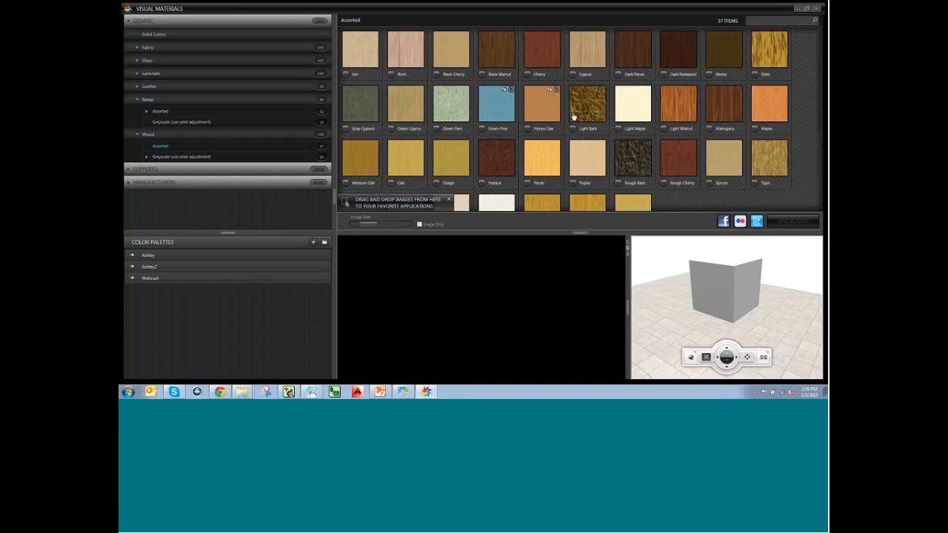
pyautogui.click(635, 57)
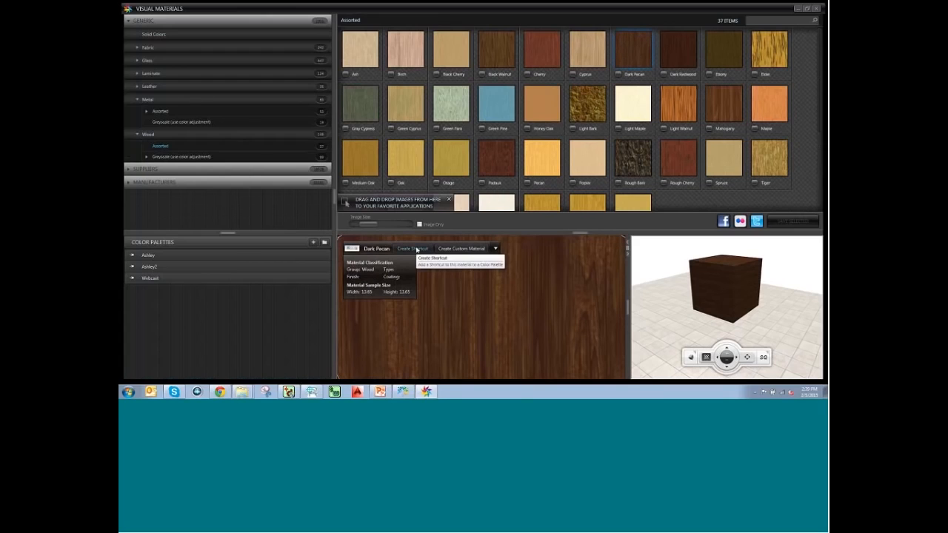
pyautogui.click(418, 250)
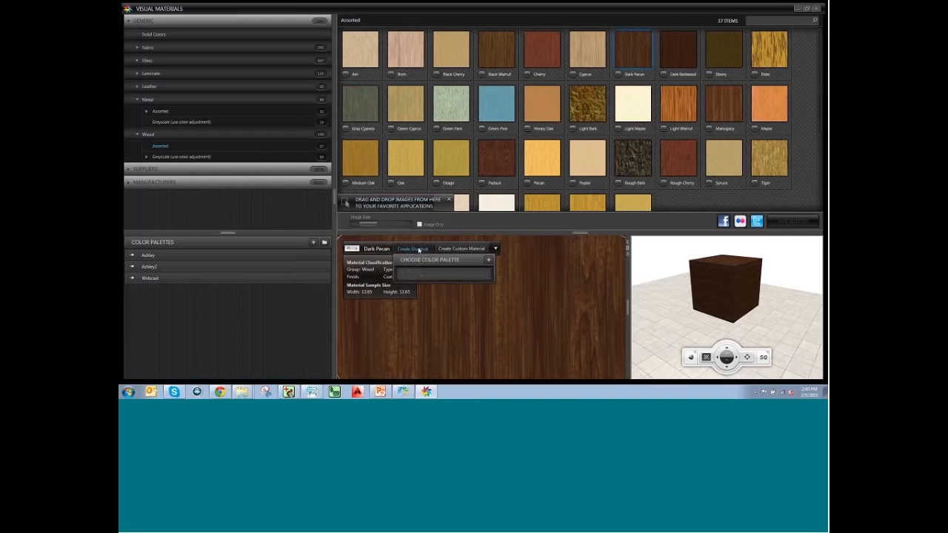
pyautogui.click(421, 297)
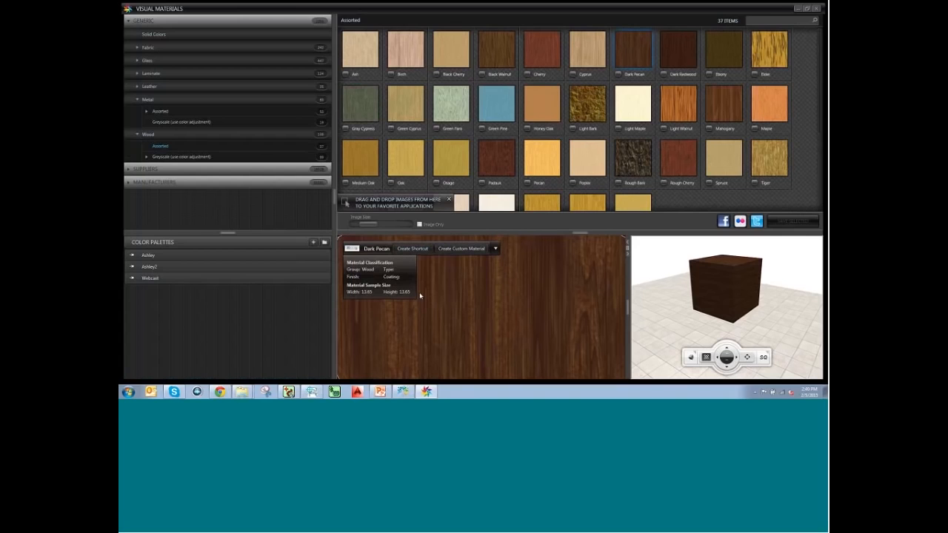
pyautogui.click(296, 277)
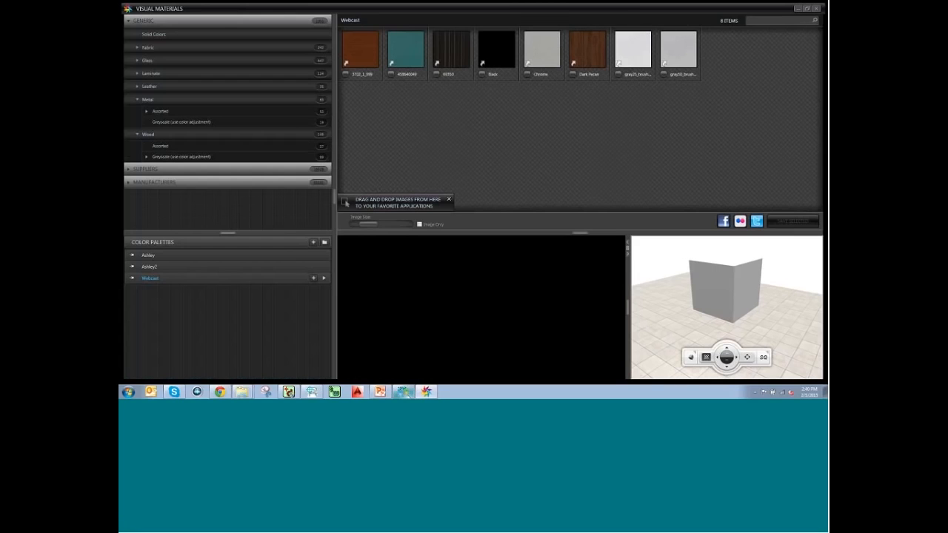
pyautogui.click(403, 391)
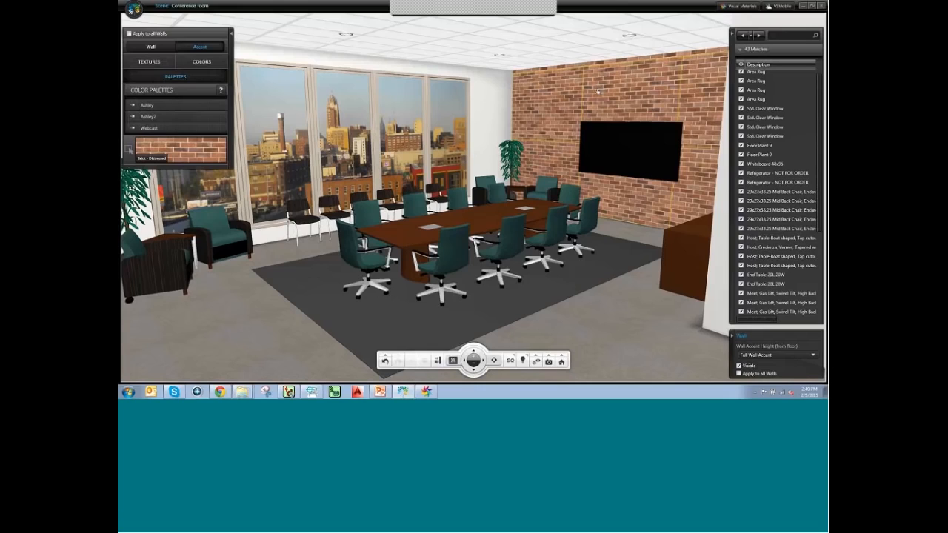
# Apply the Dark Pecan swatch from the Webcast palette to the accent wall.
pyautogui.click(150, 128)
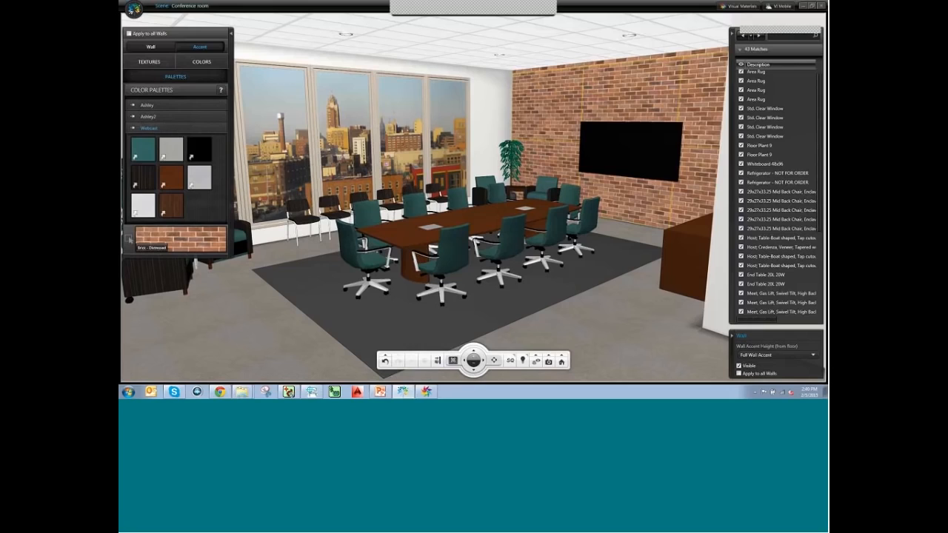
pyautogui.click(171, 210)
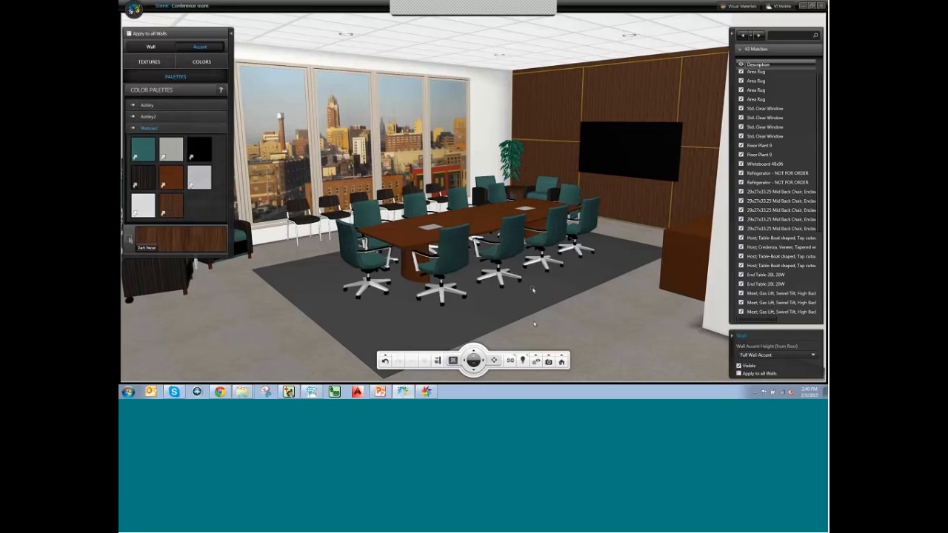
pyautogui.click(427, 391)
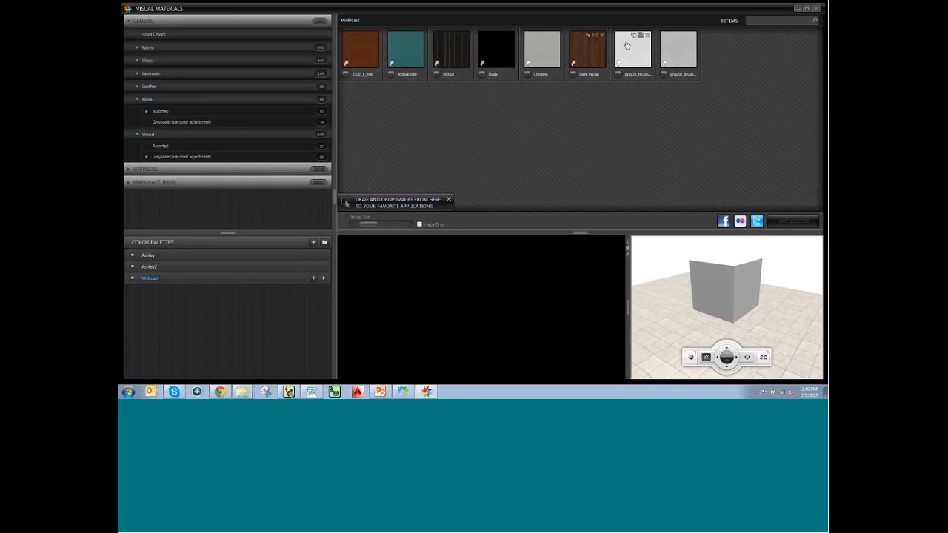
# Start a custom material from Dark Pecan sized 15 × 15 inches with Maintain Aspect Ratio.
pyautogui.click(585, 56)
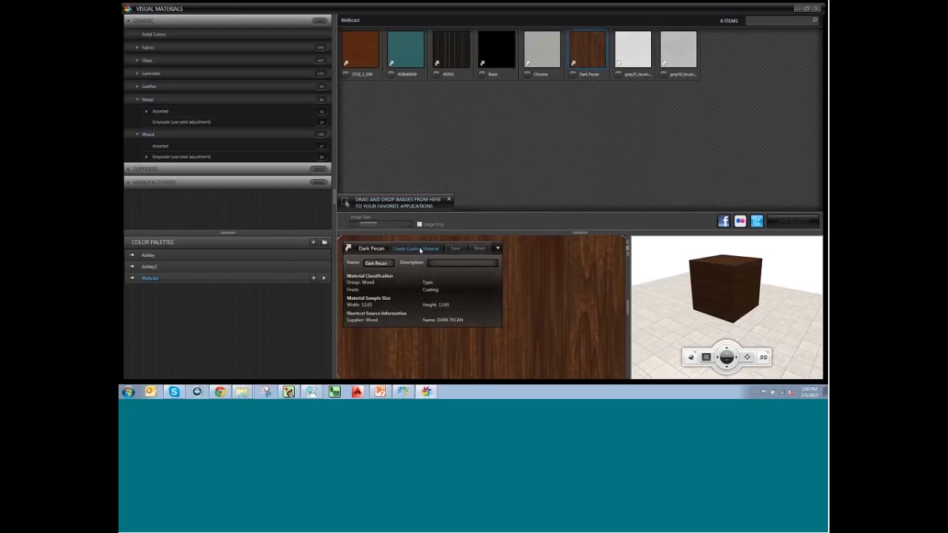
pyautogui.click(417, 249)
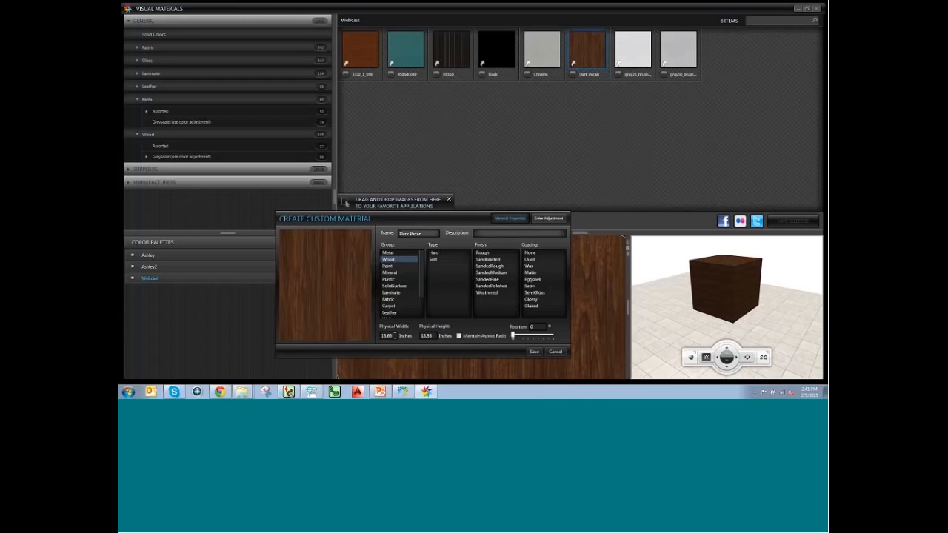
pyautogui.moveTo(395, 335); pyautogui.dragTo(373, 335)
pyautogui.write('16')
pyautogui.moveTo(437, 336); pyautogui.dragTo(419, 336)
pyautogui.write('1')
pyautogui.click(459, 336)
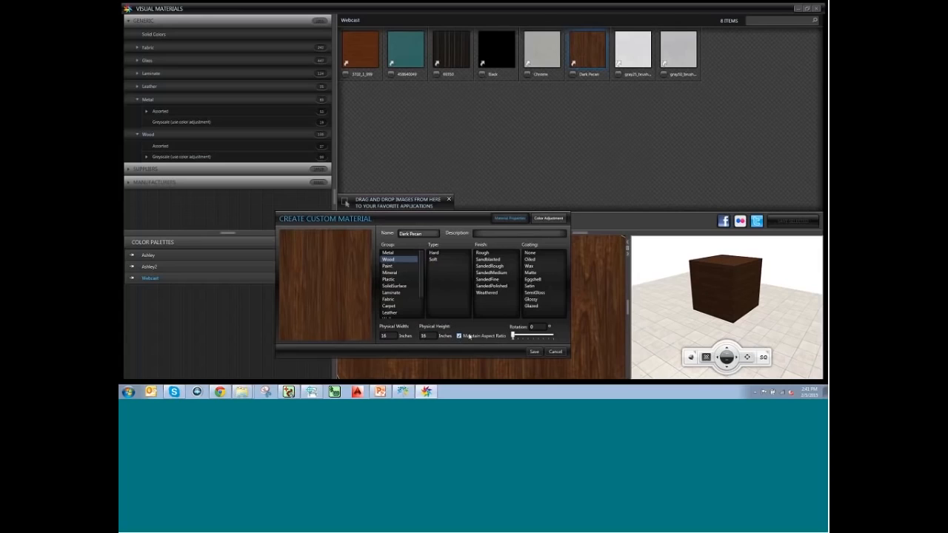
pyautogui.click(419, 337)
pyautogui.write('20')
pyautogui.press('BackSpace')
pyautogui.click(458, 335)
# Set the custom material to Hard, Rough, coating None, with the description 'Modified'.
pyautogui.click(435, 253)
pyautogui.click(486, 254)
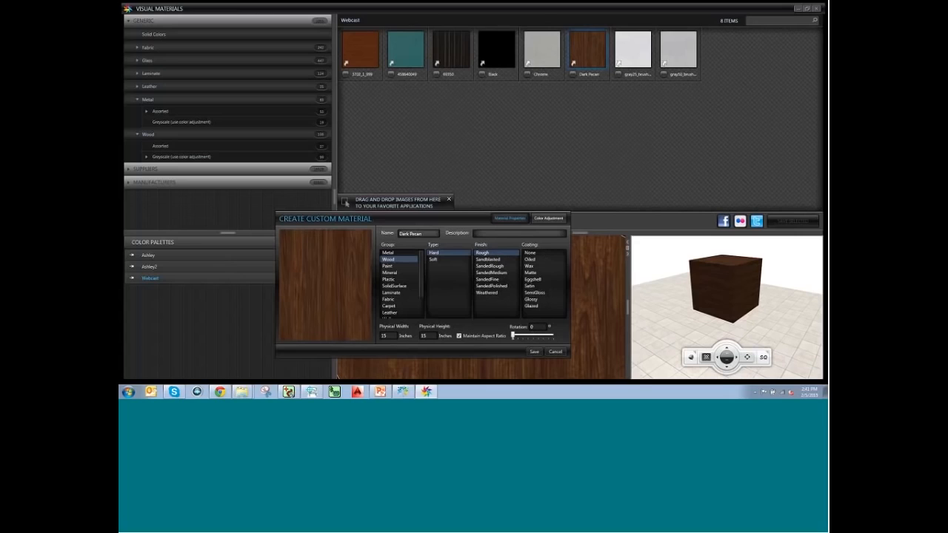
pyautogui.click(540, 255)
pyautogui.click(487, 234)
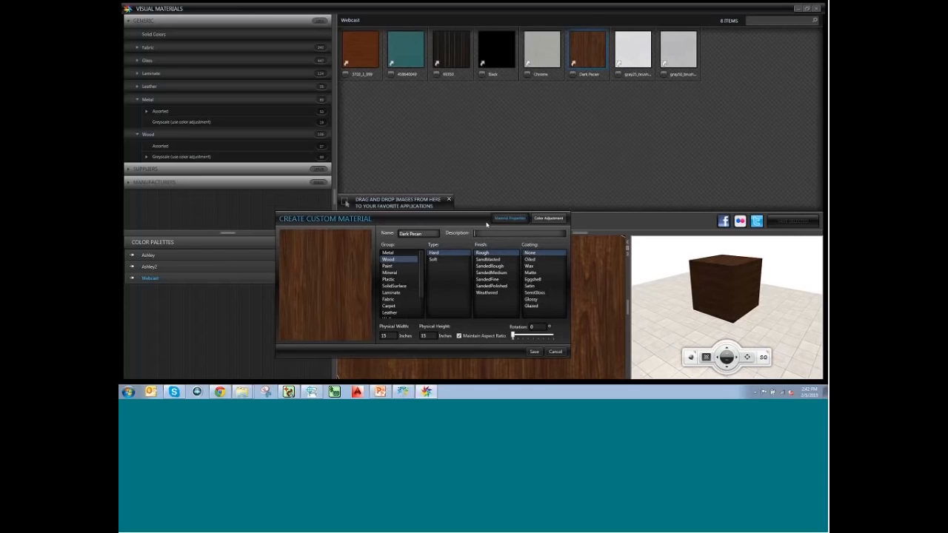
pyautogui.write('Modified')
# Tint the custom material warm to E4C090 by raising the red channel.
pyautogui.click(545, 219)
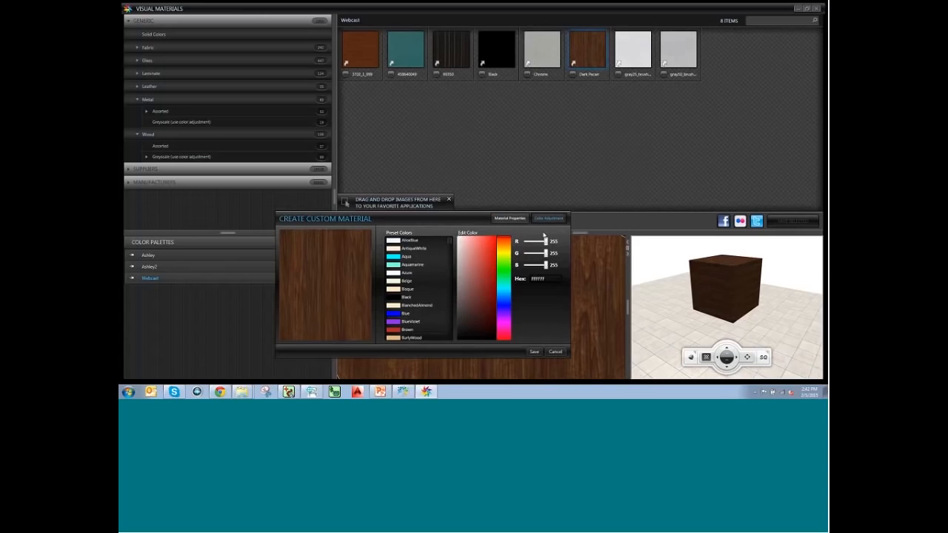
pyautogui.moveTo(477, 249)
pyautogui.mouseDown()
pyautogui.moveTo(483, 262)
pyautogui.moveTo(467, 242)
pyautogui.moveTo(478, 262)
pyautogui.mouseUp()
pyautogui.moveTo(540, 242); pyautogui.dragTo(538, 270)
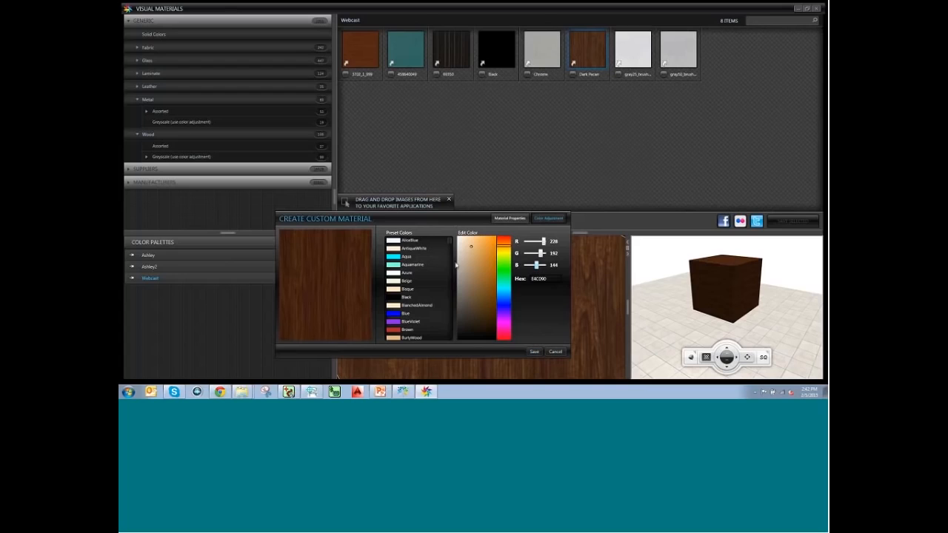
# Save the modified Dark Pecan to Webcast, compare it with the original, and return to the room.
pyautogui.click(532, 352)
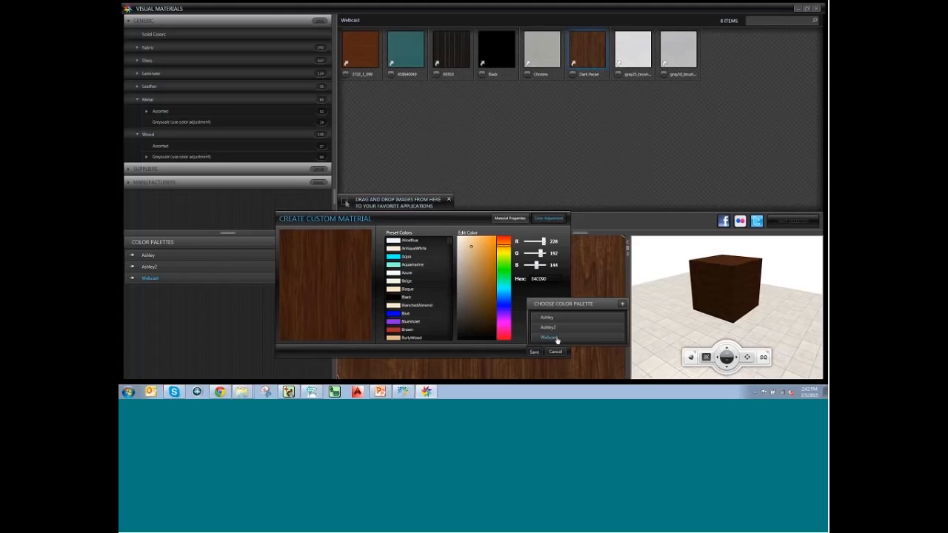
pyautogui.click(556, 340)
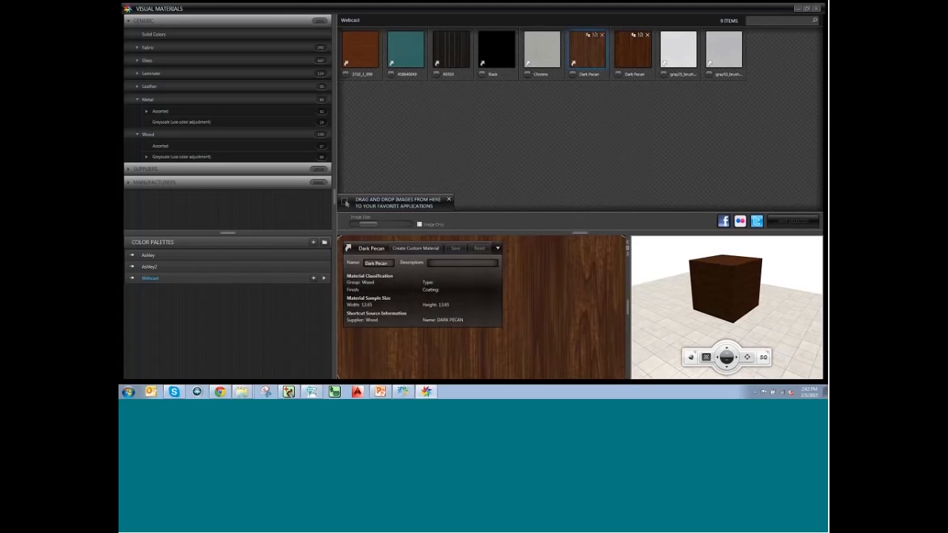
pyautogui.click(636, 55)
pyautogui.click(576, 64)
pyautogui.click(639, 66)
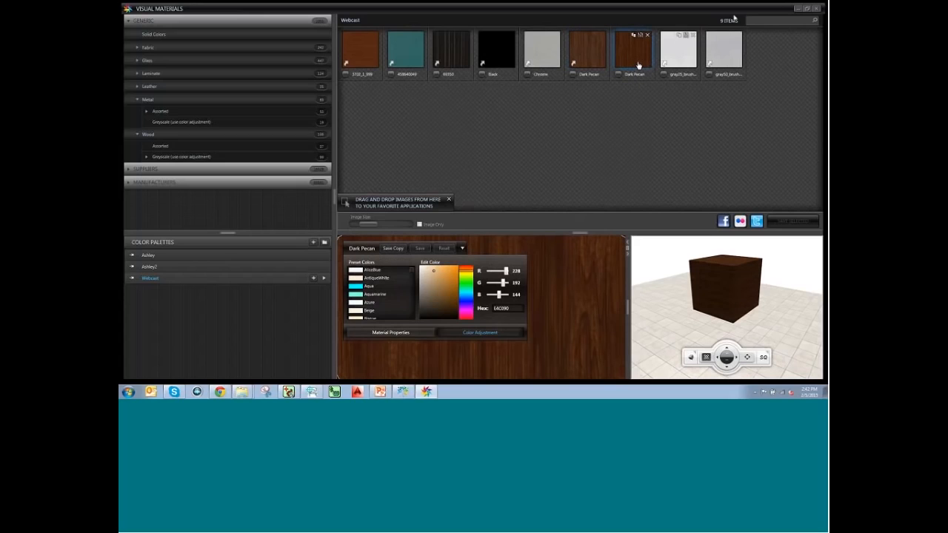
pyautogui.click(798, 9)
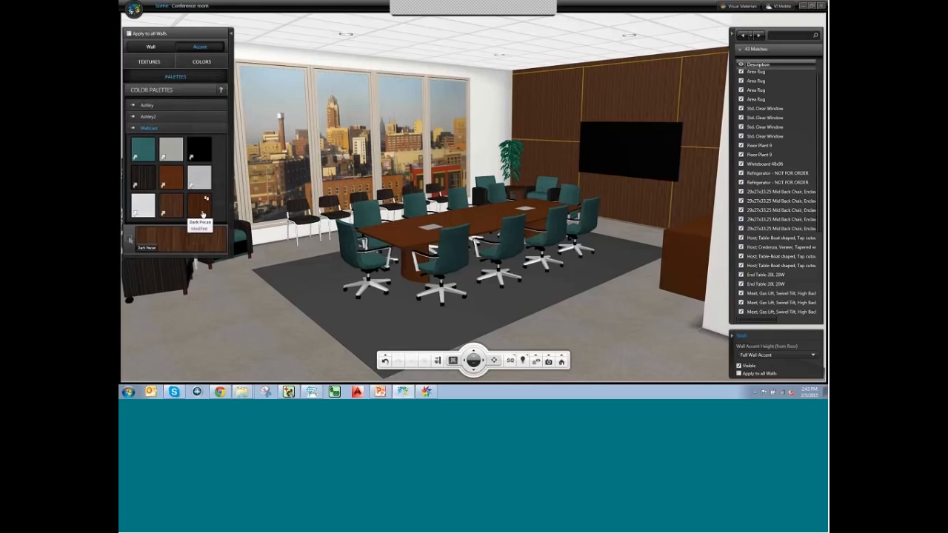
# Apply Dark Pecan Modified to the accent wall, select the area rug, and list saved palettes.
pyautogui.click(203, 214)
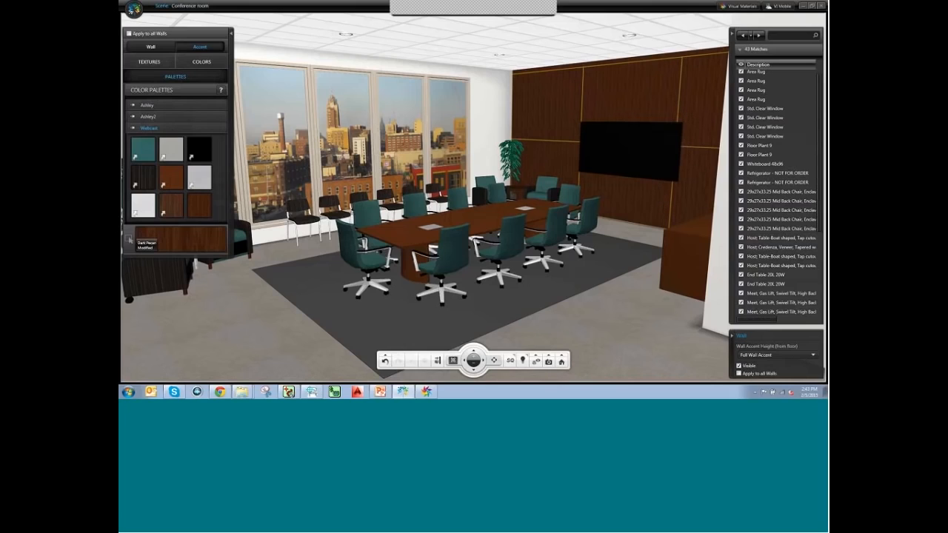
pyautogui.click(607, 316)
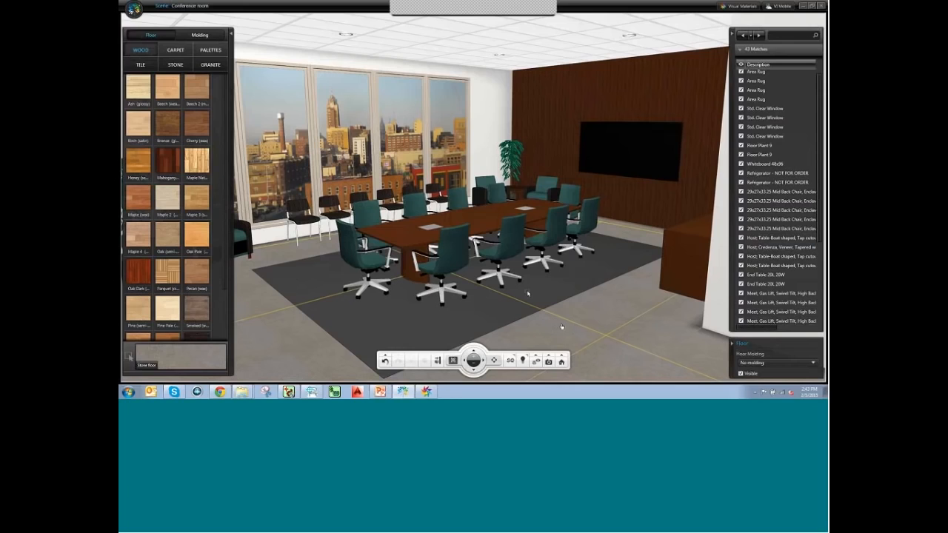
pyautogui.click(555, 301)
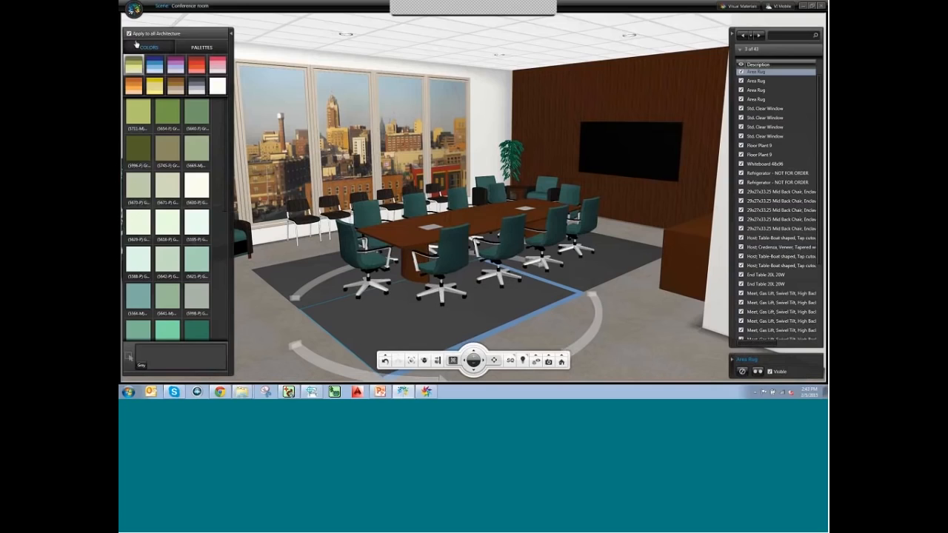
pyautogui.click(198, 48)
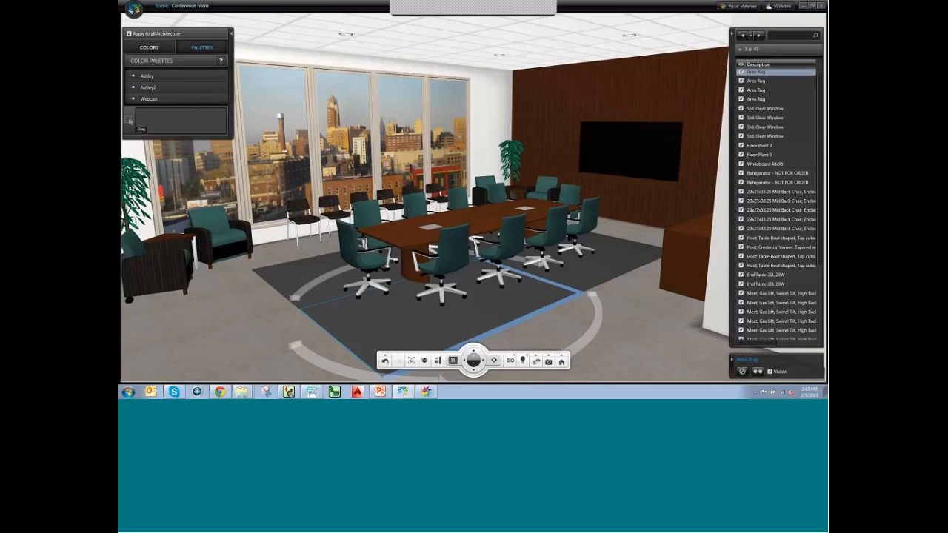
pyautogui.rightClick(427, 391)
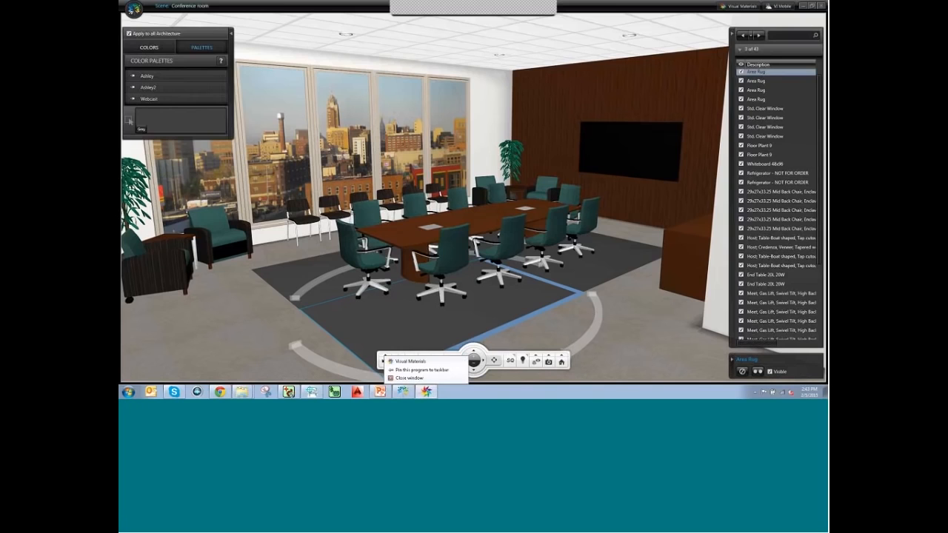
# Bring Visual Materials forward, then switch to the Milliken carpet page in Chrome.
pyautogui.click(436, 391)
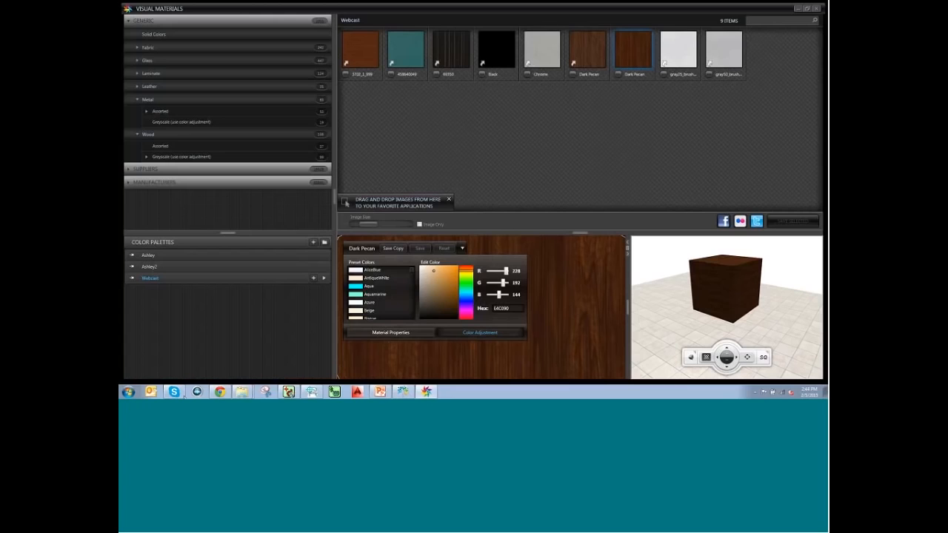
pyautogui.click(220, 391)
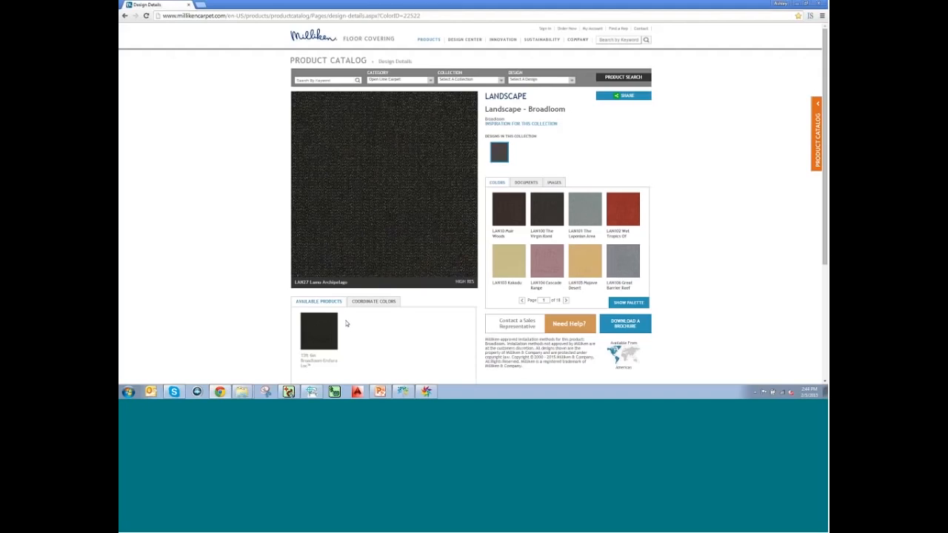
pyautogui.moveTo(316, 358)
pyautogui.mouseDown()
pyautogui.moveTo(339, 359)
pyautogui.moveTo(300, 358)
pyautogui.mouseUp()
pyautogui.click(334, 360)
pyautogui.moveTo(242, 392)
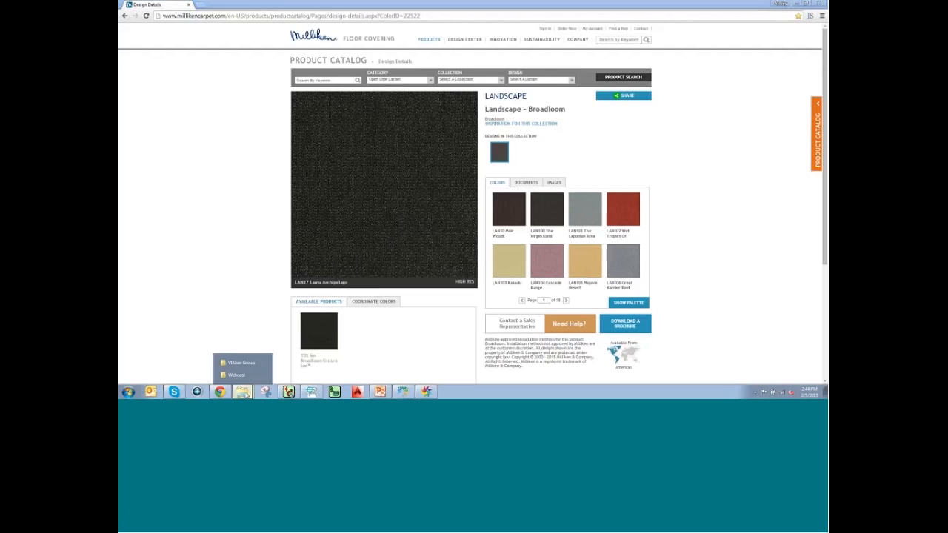
# View the MillikenSolid and Striations carpet JPGs from the Webcast folder, then return to Visual Materials.
pyautogui.click(237, 374)
pyautogui.doubleClick(317, 104)
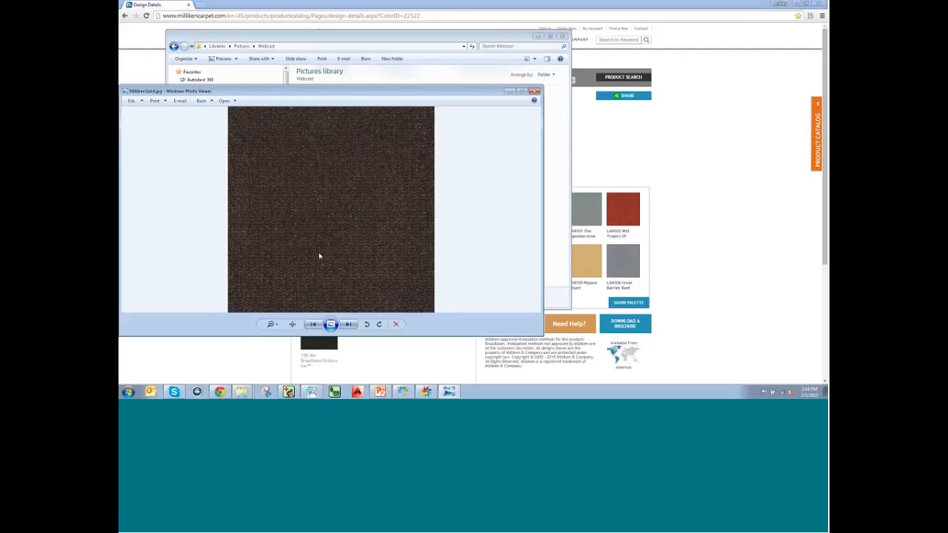
pyautogui.click(411, 40)
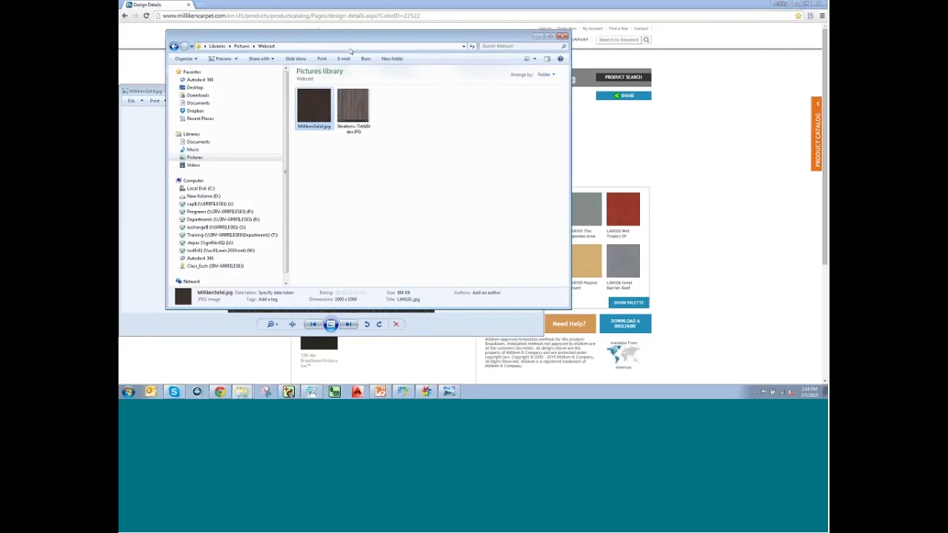
pyautogui.doubleClick(355, 110)
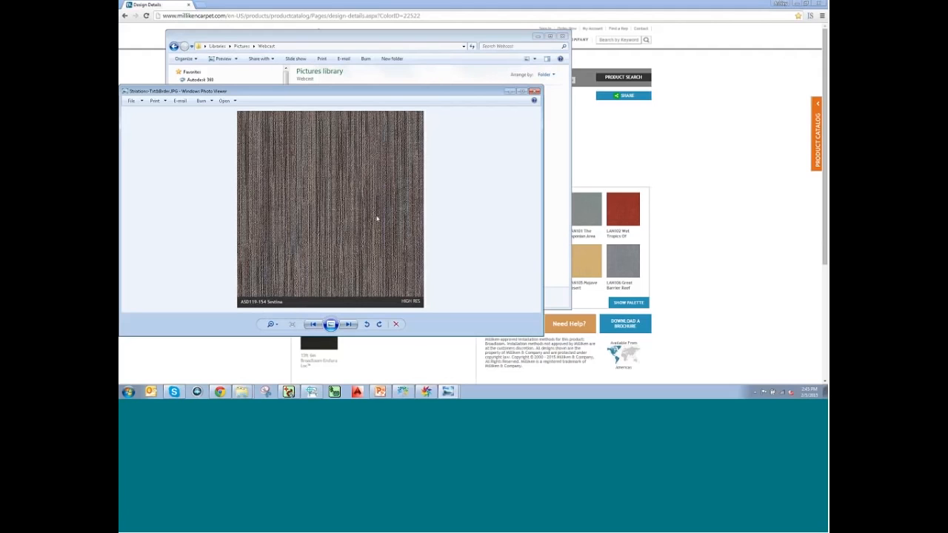
pyautogui.moveTo(261, 94); pyautogui.dragTo(475, 115)
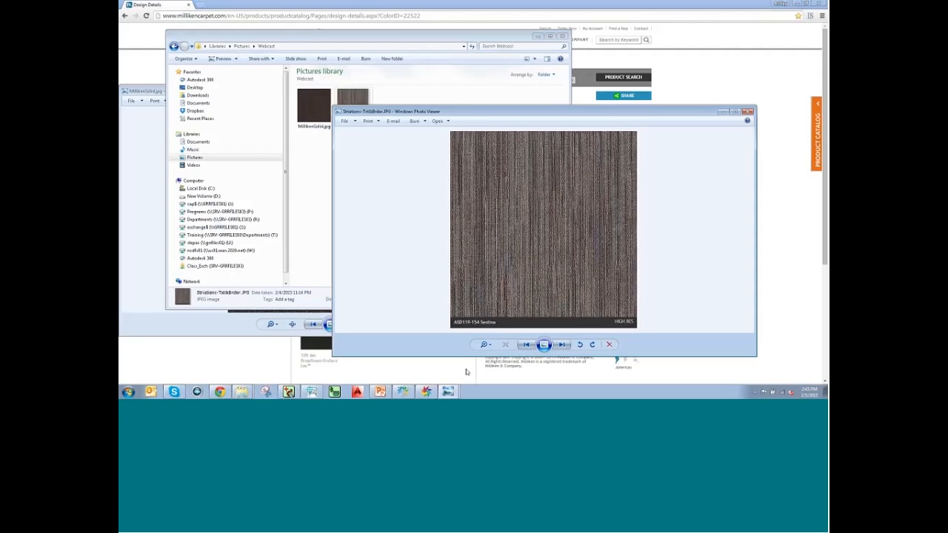
pyautogui.click(402, 392)
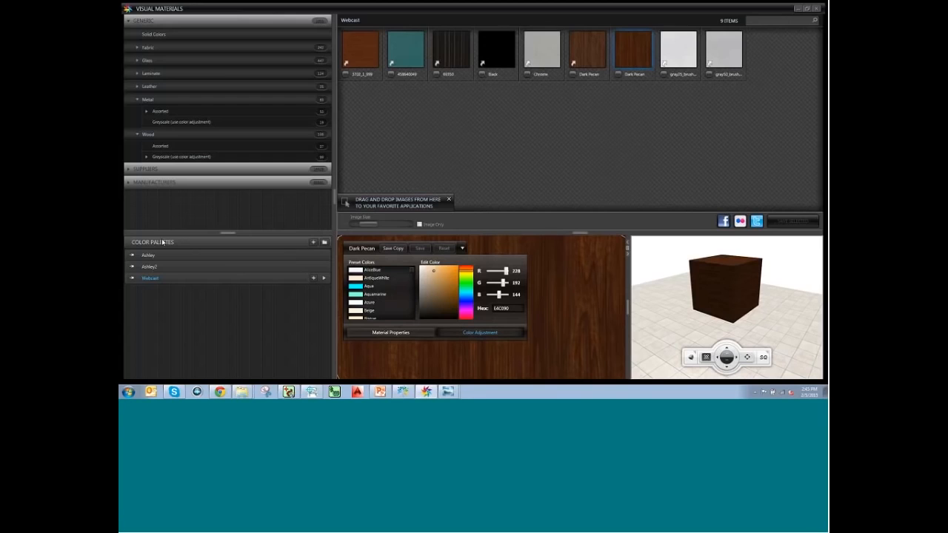
# Start a new Webcast material loaded with the Striations JPEG image.
pyautogui.click(134, 22)
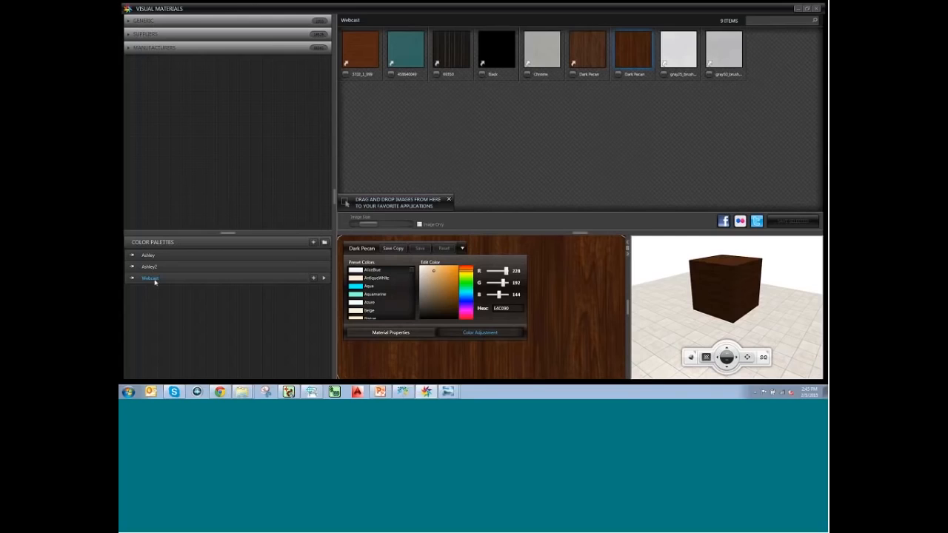
pyautogui.click(314, 279)
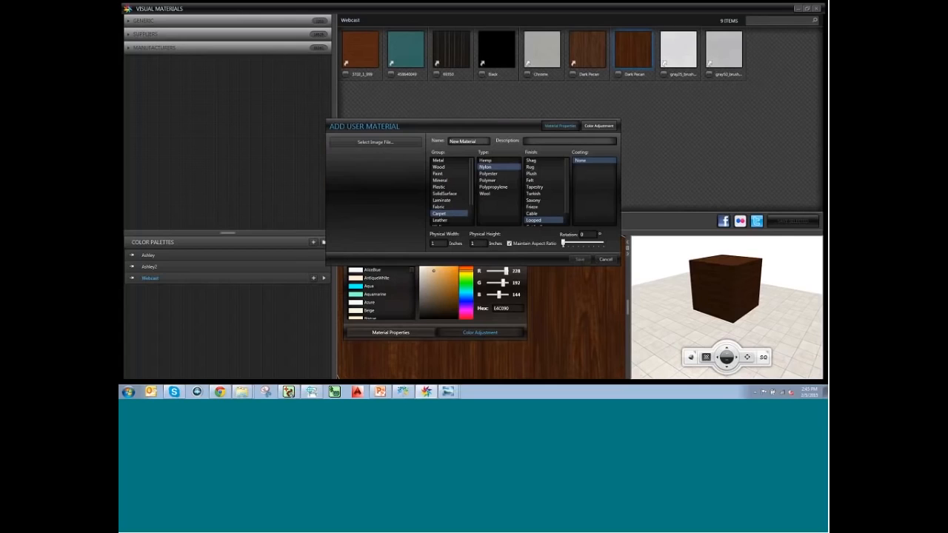
pyautogui.click(385, 142)
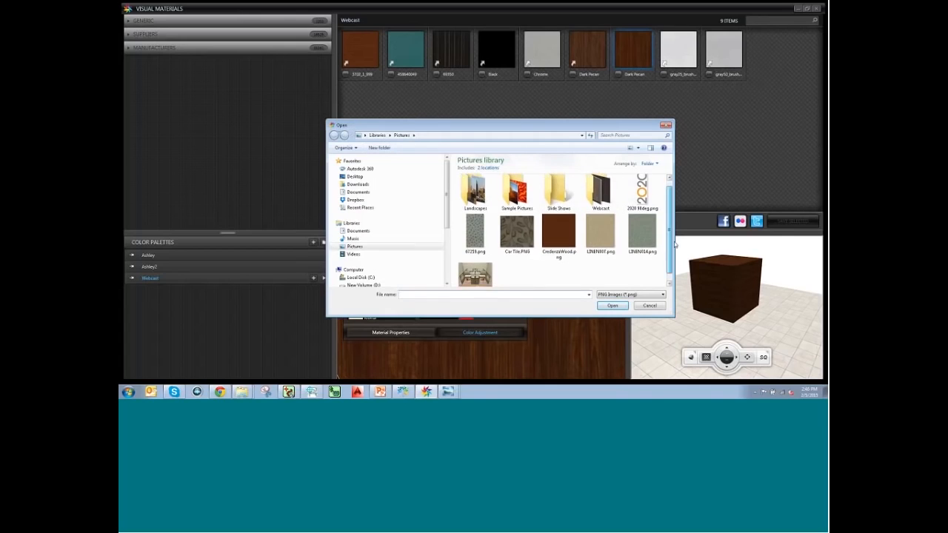
pyautogui.doubleClick(590, 195)
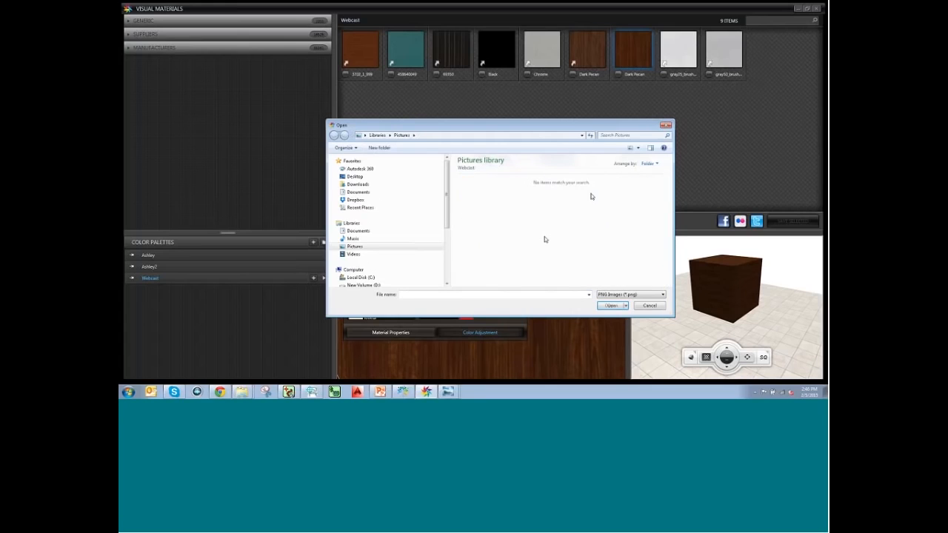
pyautogui.click(628, 295)
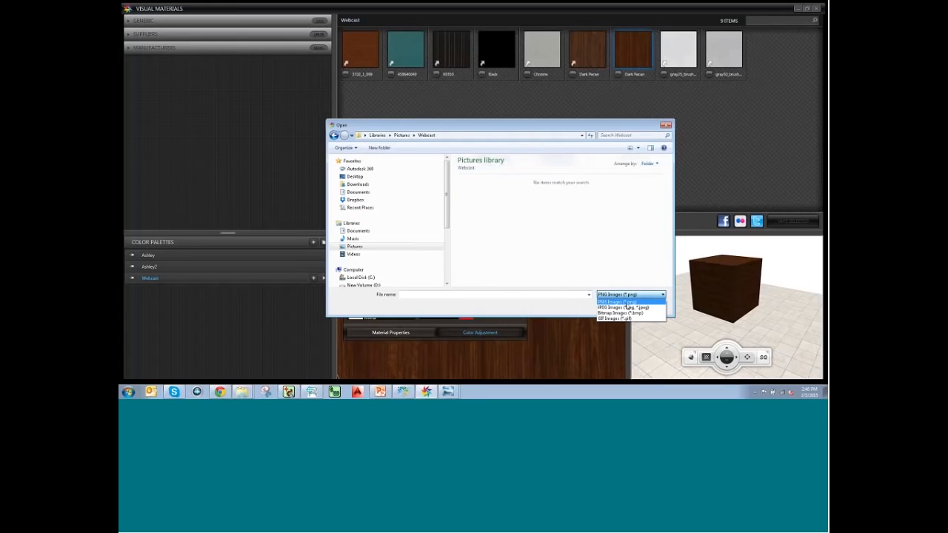
pyautogui.click(628, 307)
pyautogui.click(528, 211)
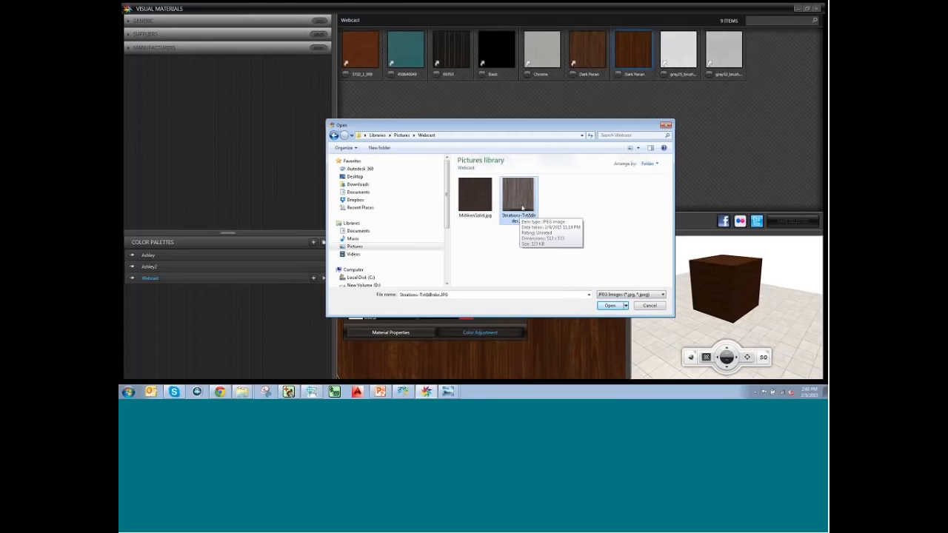
pyautogui.click(605, 306)
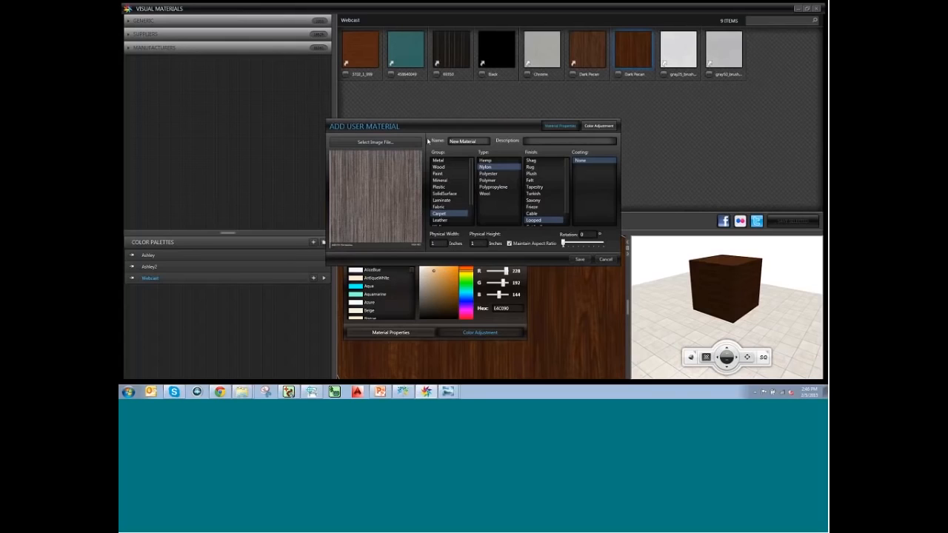
# Name the material 'Striations 1' with width 24 and rotation 90.
pyautogui.moveTo(488, 141); pyautogui.dragTo(420, 134)
pyautogui.write('Striation')
pyautogui.write('s 1')
pyautogui.write('24')
pyautogui.click(586, 234)
pyautogui.write('90')
# Save Striations 1 to Webcast and show it on the preview cube with its properties.
pyautogui.click(581, 260)
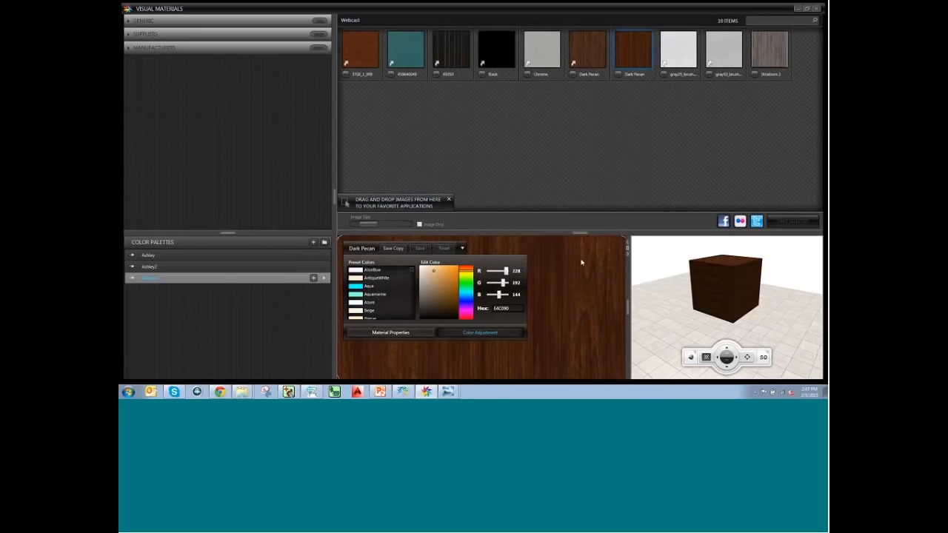
pyautogui.click(775, 61)
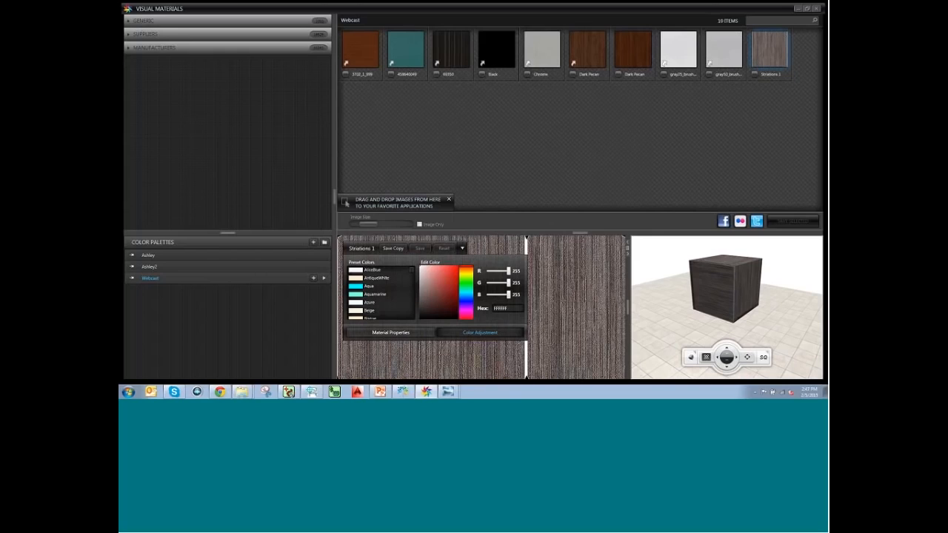
pyautogui.click(404, 332)
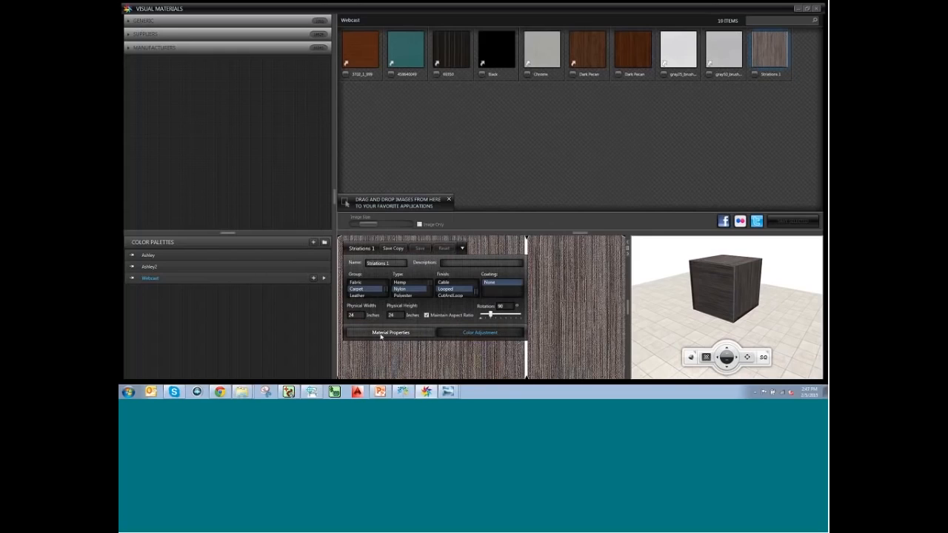
# Preview the Striations 1 rotation at 0°, then set it back to 90°.
pyautogui.doubleClick(505, 306)
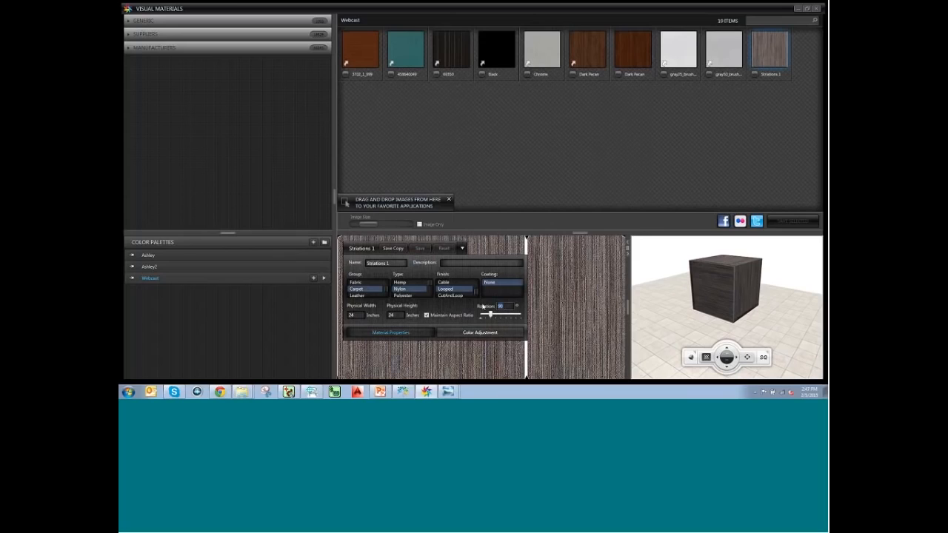
pyautogui.write('0')
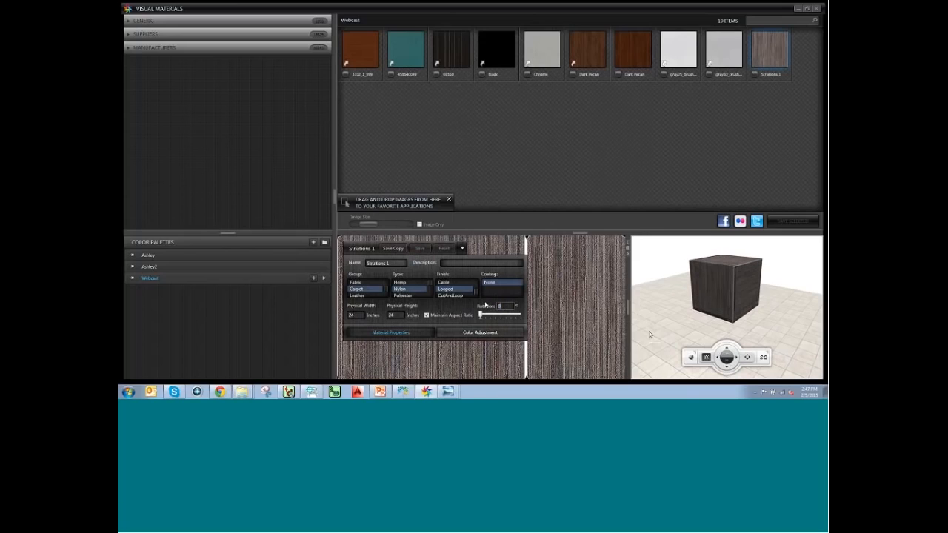
pyautogui.click(727, 295)
pyautogui.doubleClick(501, 307)
pyautogui.write('90')
pyautogui.click(706, 296)
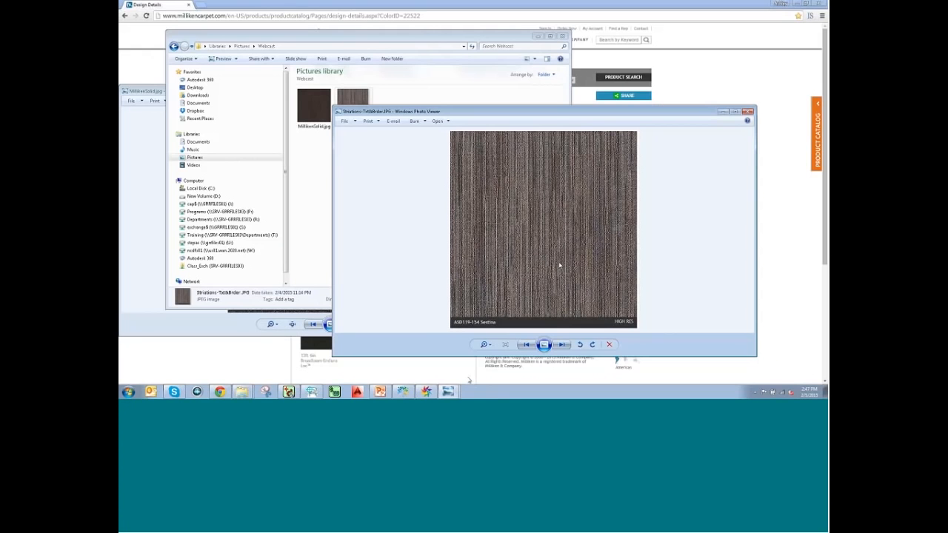
# Return from Photo Viewer to the conference room in Visual Impression.
pyautogui.click(406, 395)
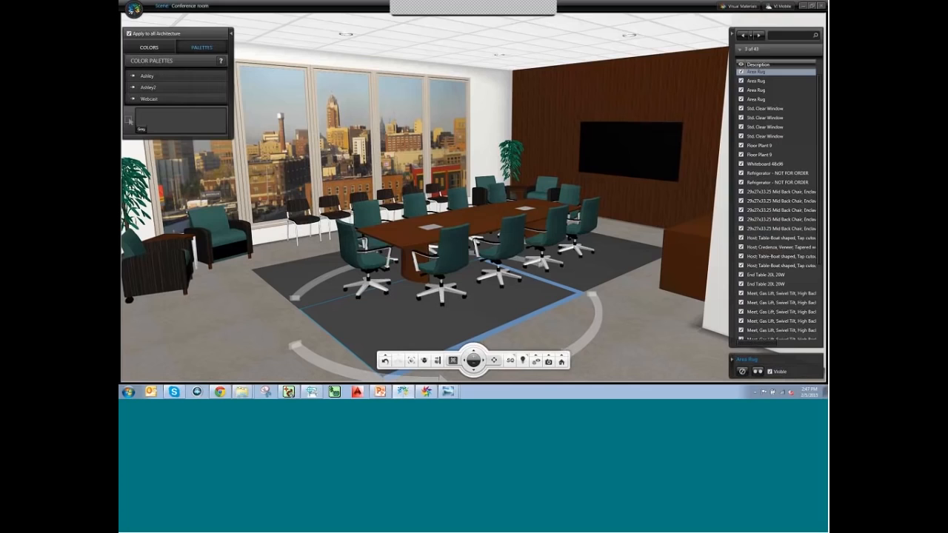
# Apply Striations 1 from the Webcast palette to the area rug, then clear the selection.
pyautogui.click(151, 100)
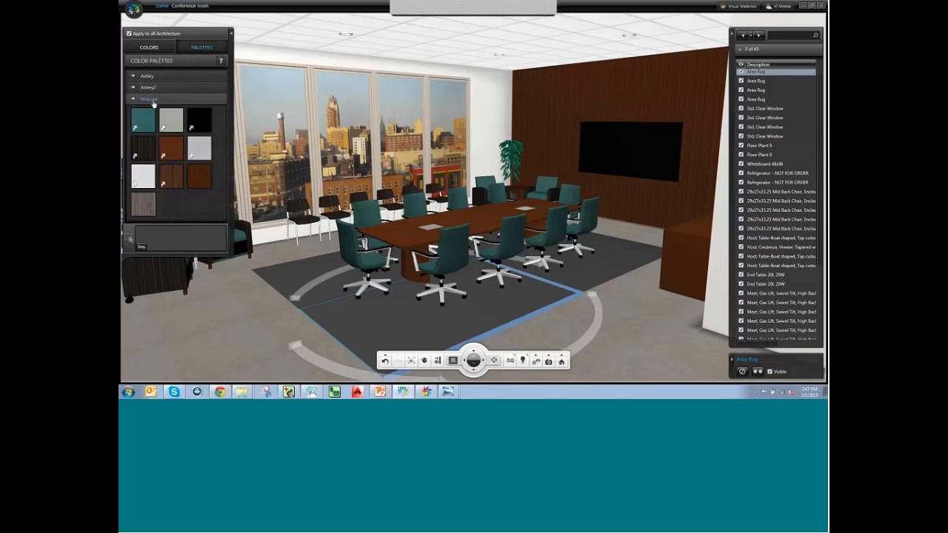
pyautogui.click(144, 203)
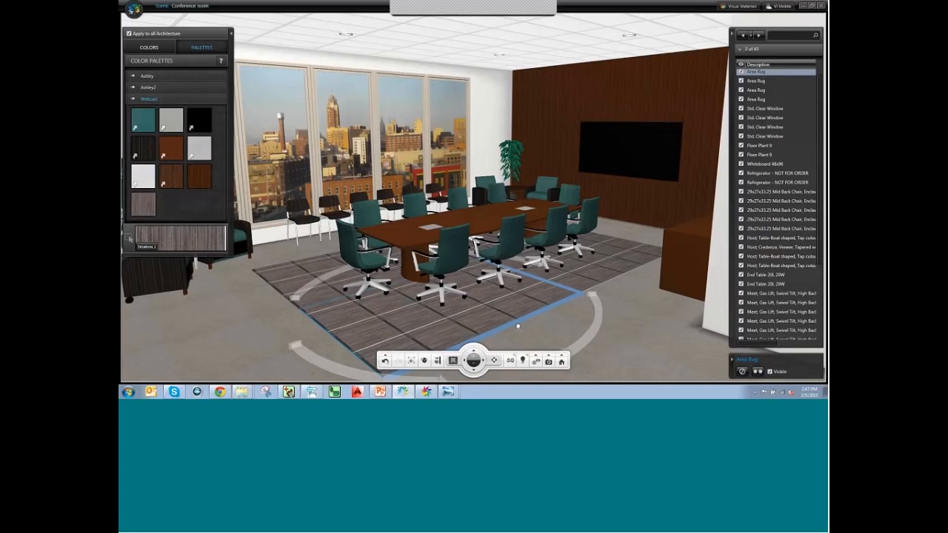
pyautogui.click(556, 305)
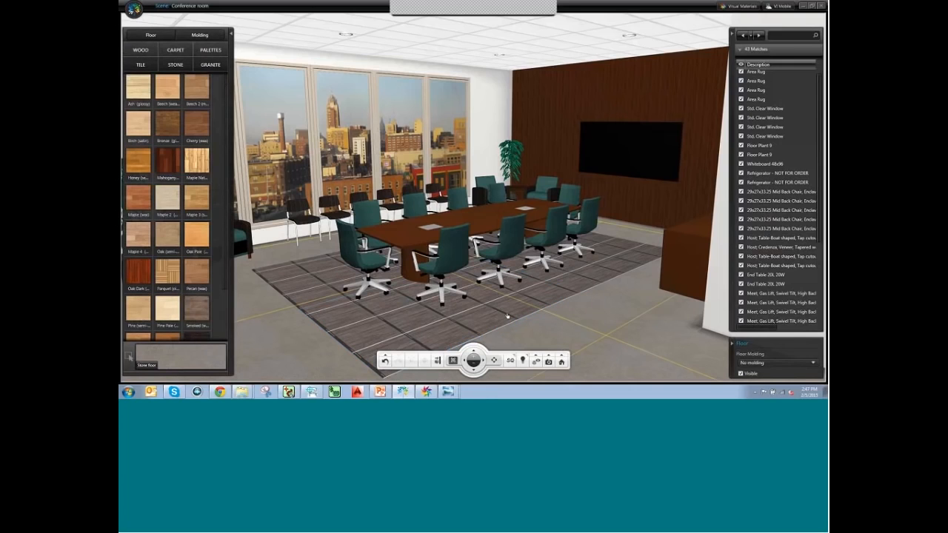
pyautogui.press('Escape')
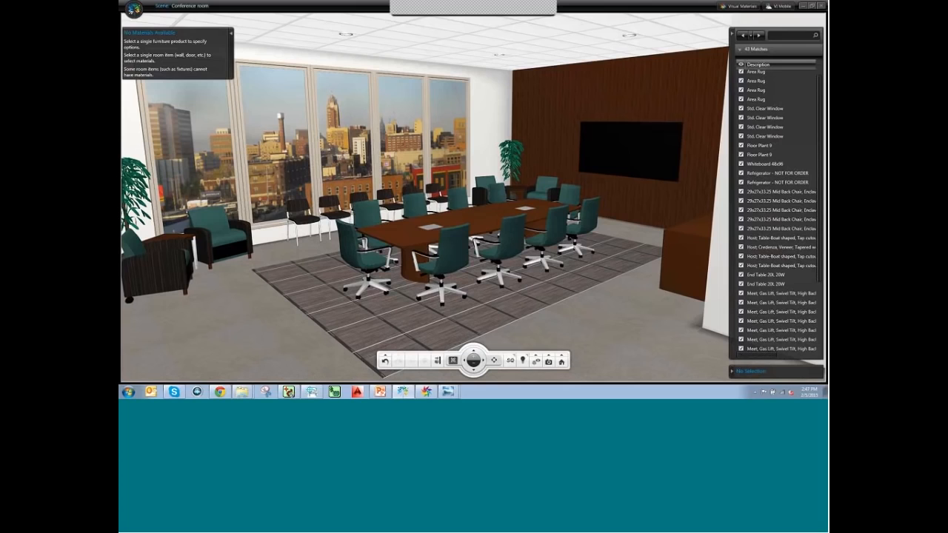
pyautogui.click(426, 392)
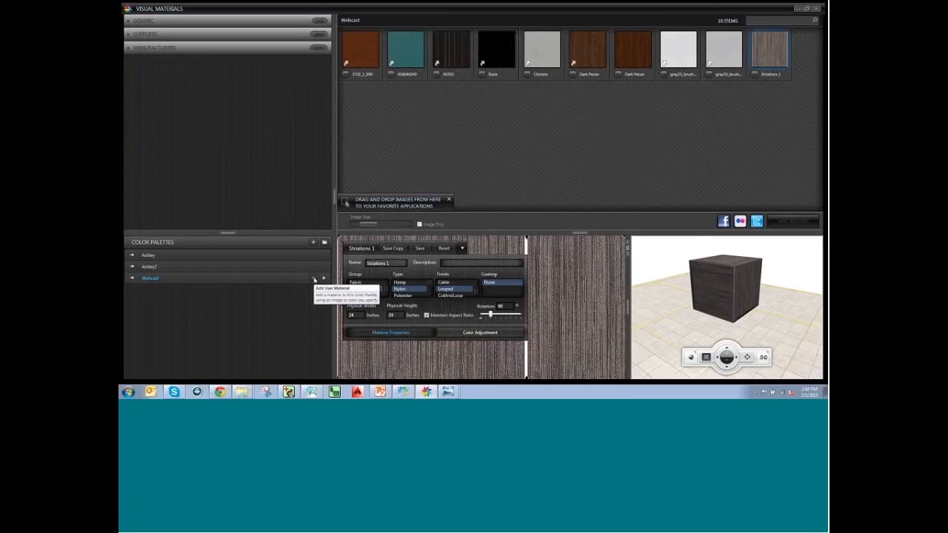
# Save a 'Solid Milliken' Webcast material from the MillikenSolid image, then select the room's area rug.
pyautogui.click(314, 279)
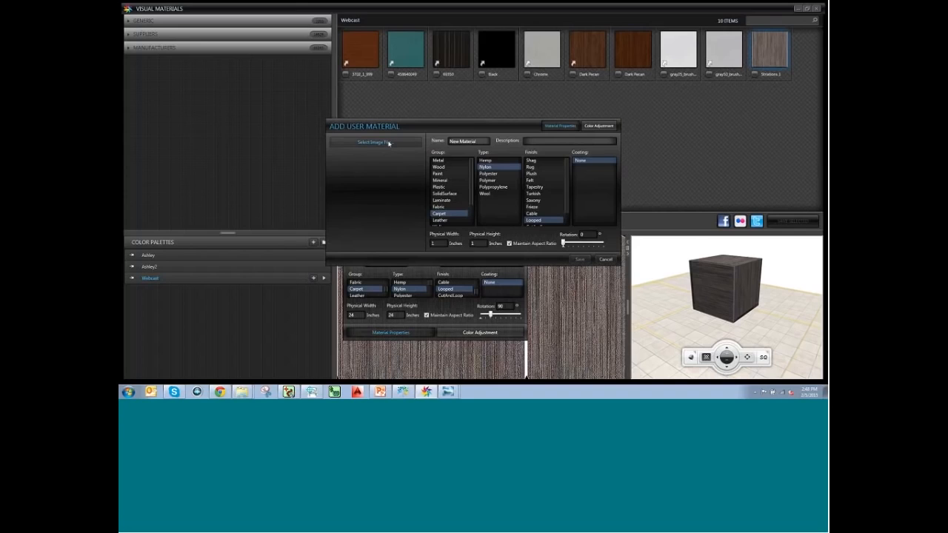
pyautogui.click(375, 142)
pyautogui.click(483, 207)
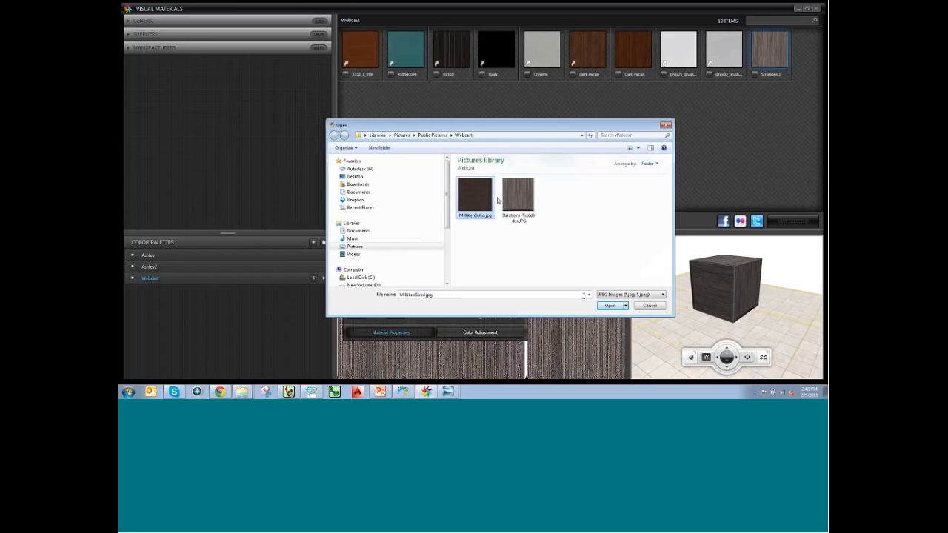
pyautogui.click(609, 306)
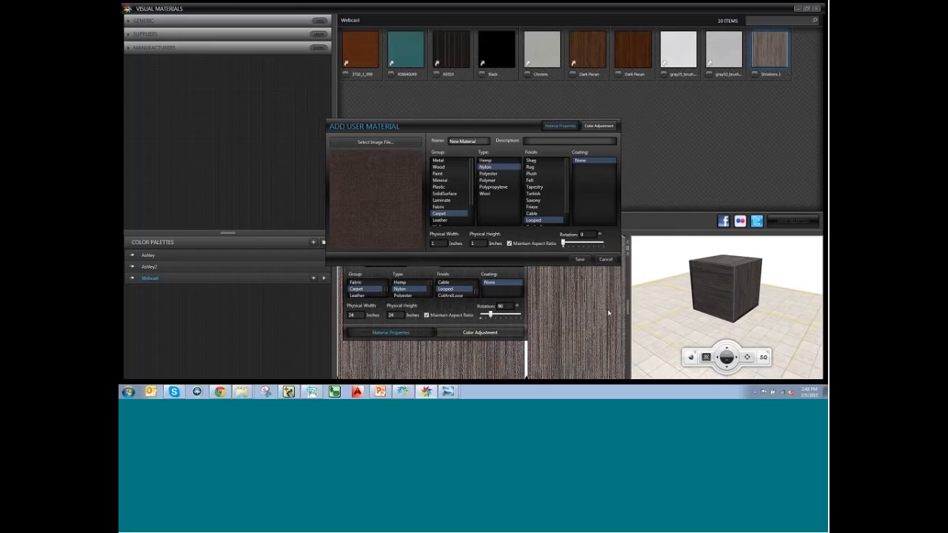
pyautogui.click(450, 141)
pyautogui.write('Solid Milliken')
pyautogui.click(580, 258)
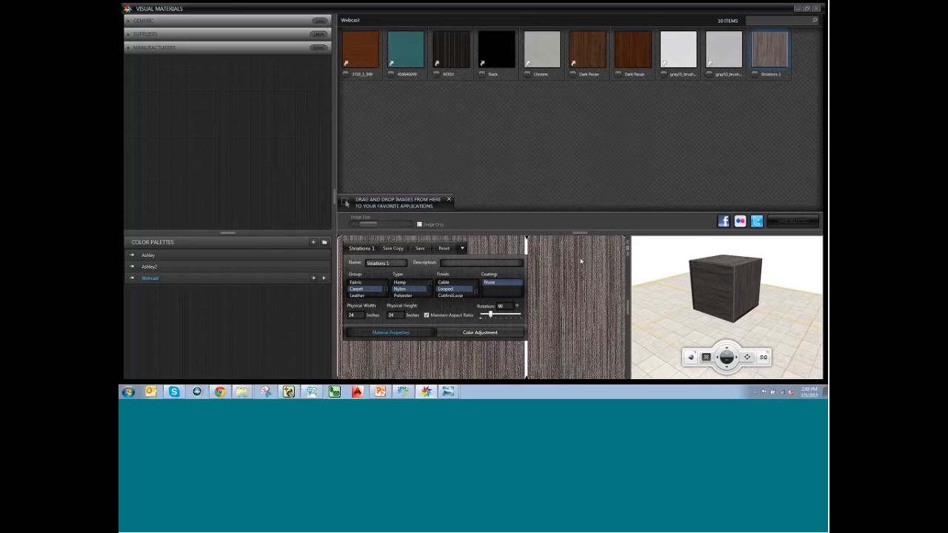
pyautogui.click(799, 9)
pyautogui.click(499, 303)
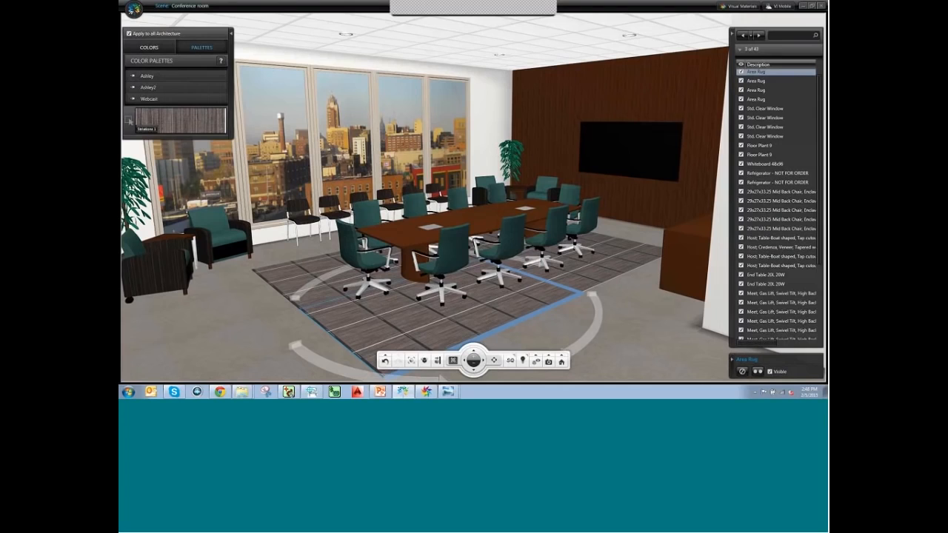
# Apply Solid Milliken from the Webcast palette to the area rug and deselect it.
pyautogui.click(148, 99)
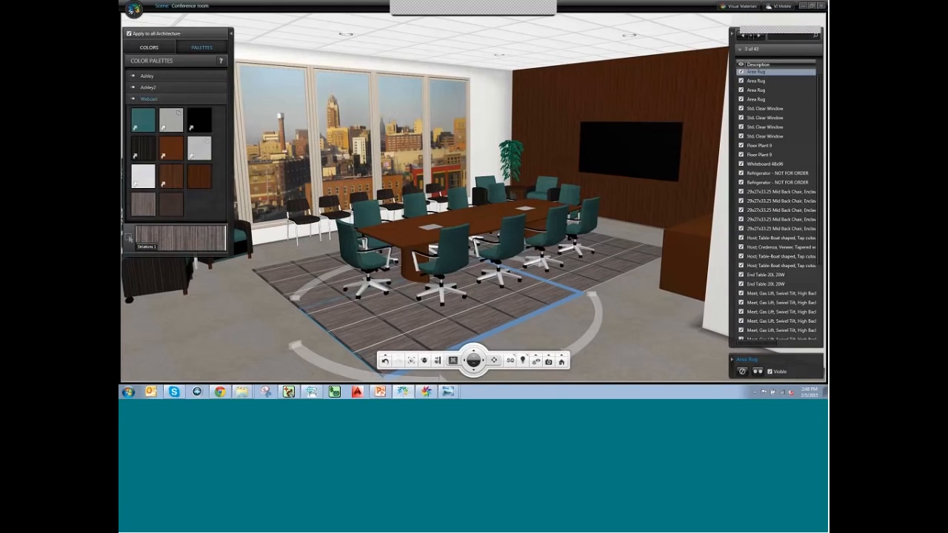
pyautogui.click(171, 204)
pyautogui.click(571, 333)
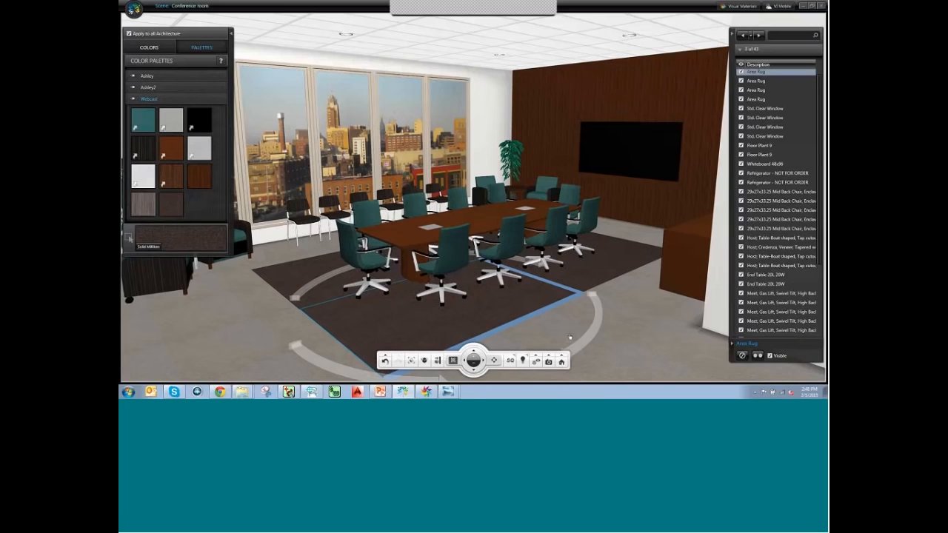
pyautogui.click(605, 325)
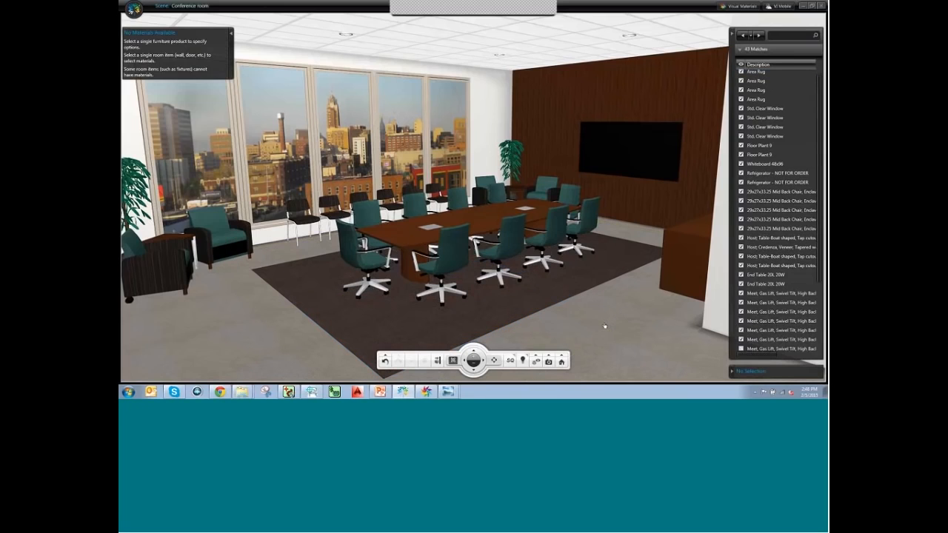
pyautogui.moveTo(522, 326); pyautogui.dragTo(549, 315, button='middle')
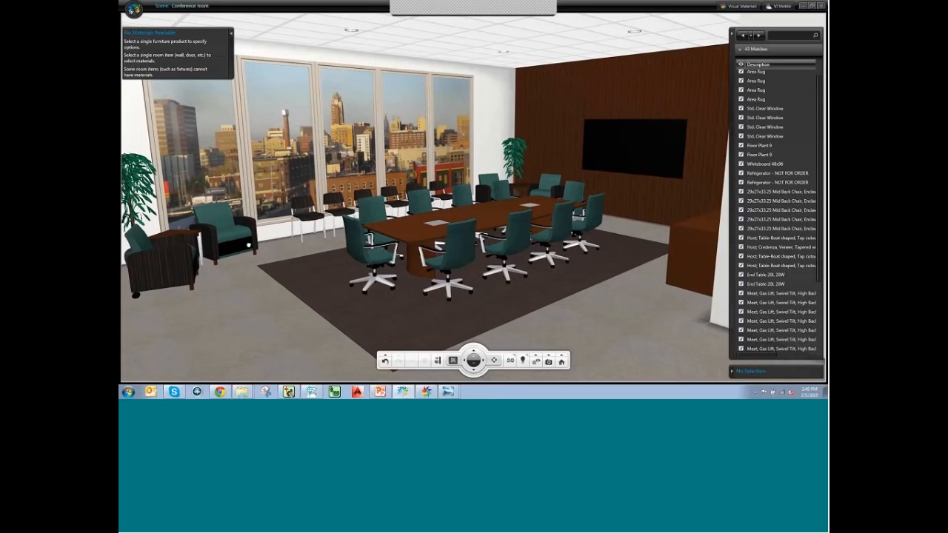
pyautogui.click(227, 235)
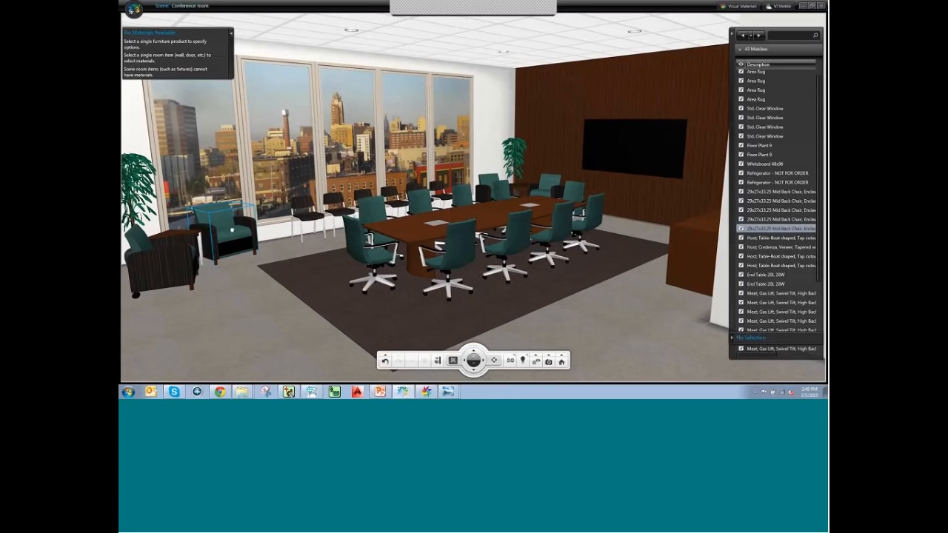
pyautogui.click(253, 298)
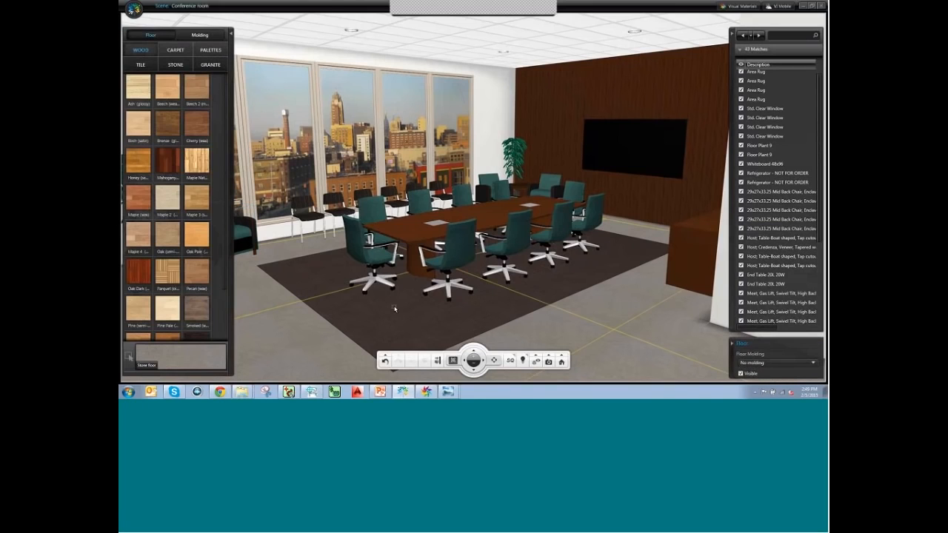
pyautogui.click(431, 231)
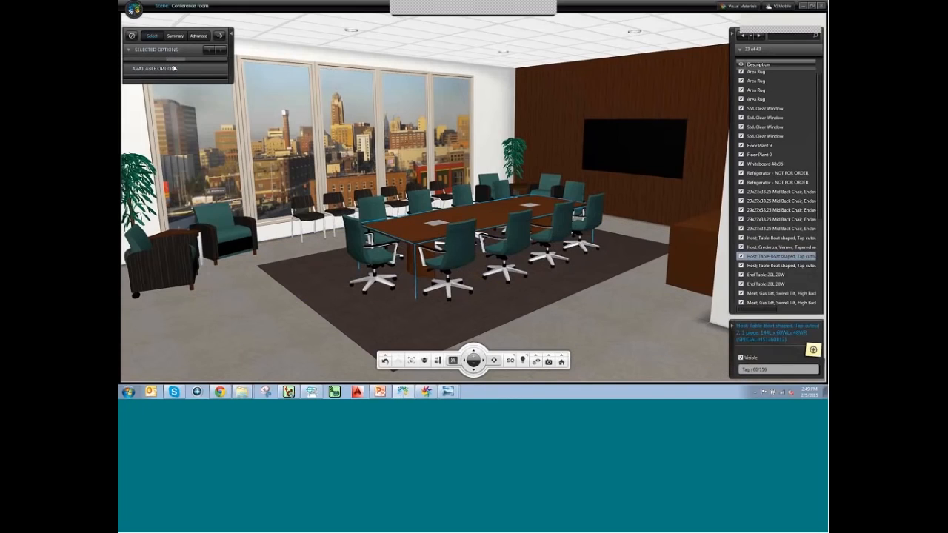
pyautogui.click(199, 37)
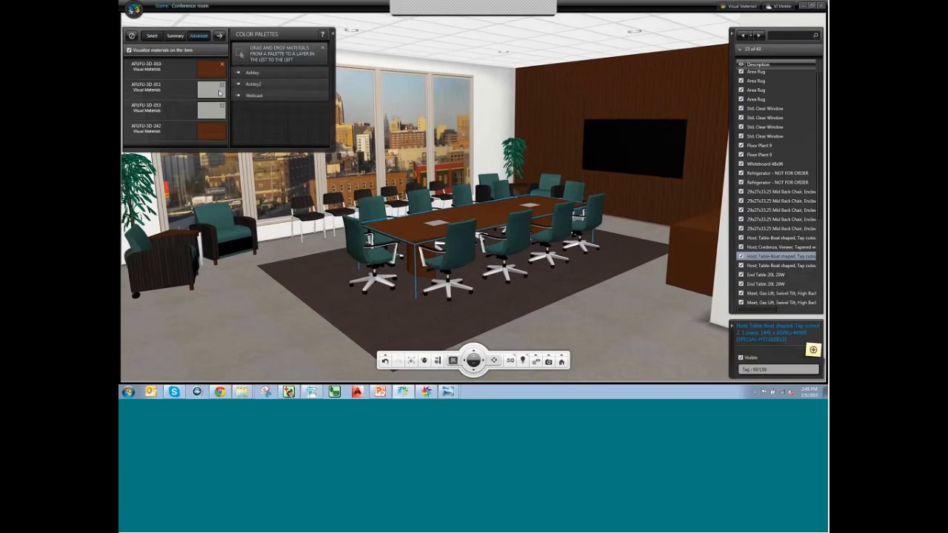
pyautogui.click(359, 302)
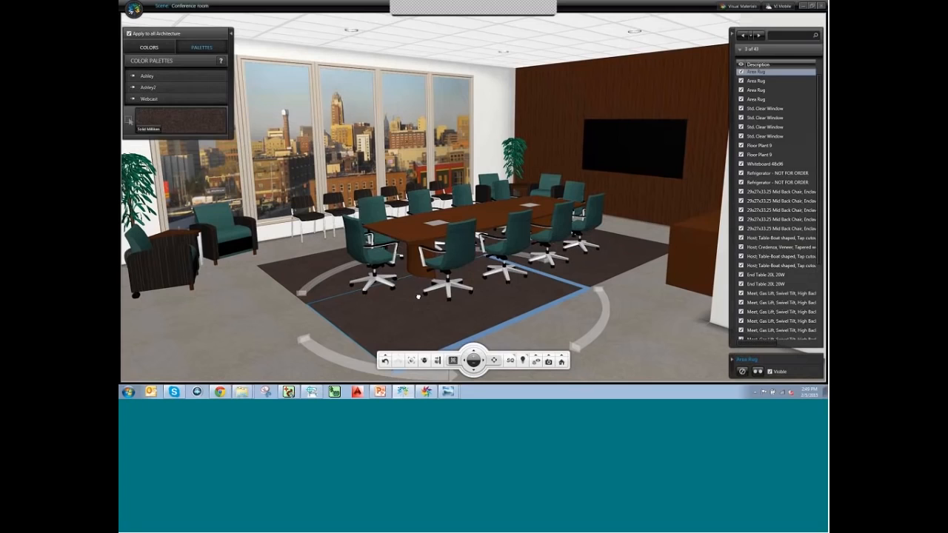
pyautogui.moveTo(386, 304); pyautogui.dragTo(583, 294, button='middle')
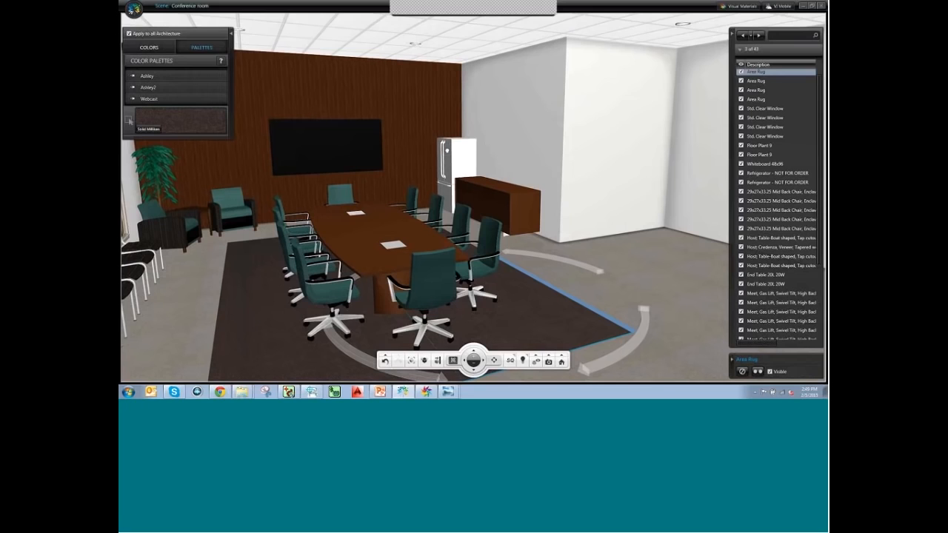
pyautogui.moveTo(533, 279); pyautogui.dragTo(403, 295, button='middle')
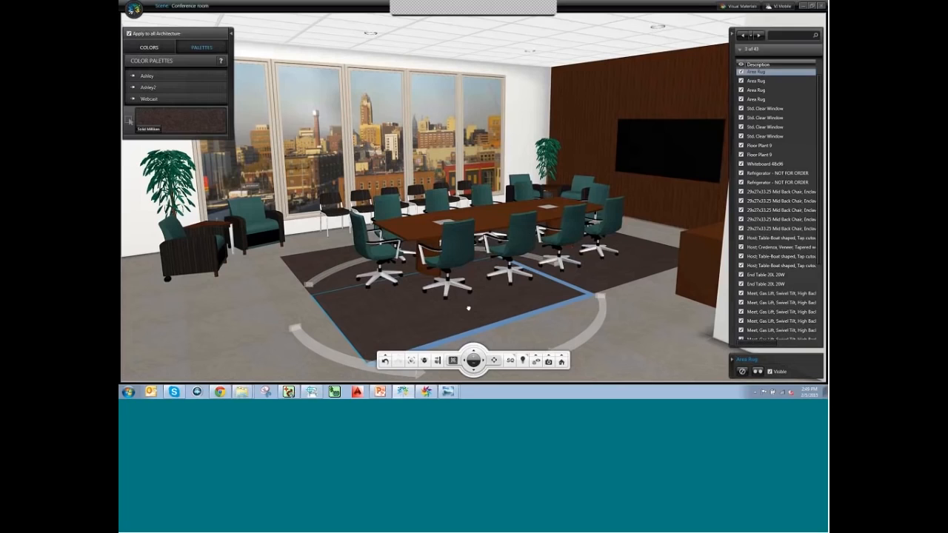
pyautogui.click(658, 195)
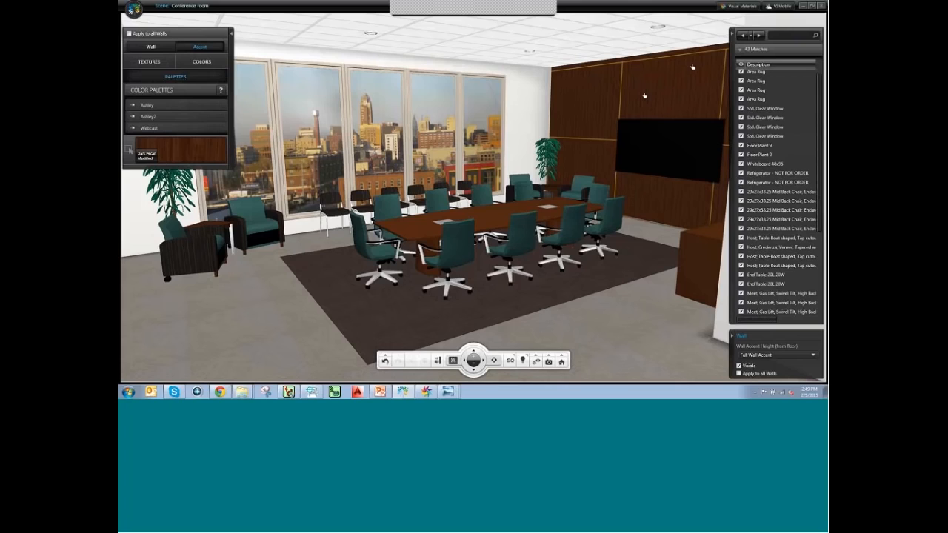
pyautogui.click(442, 311)
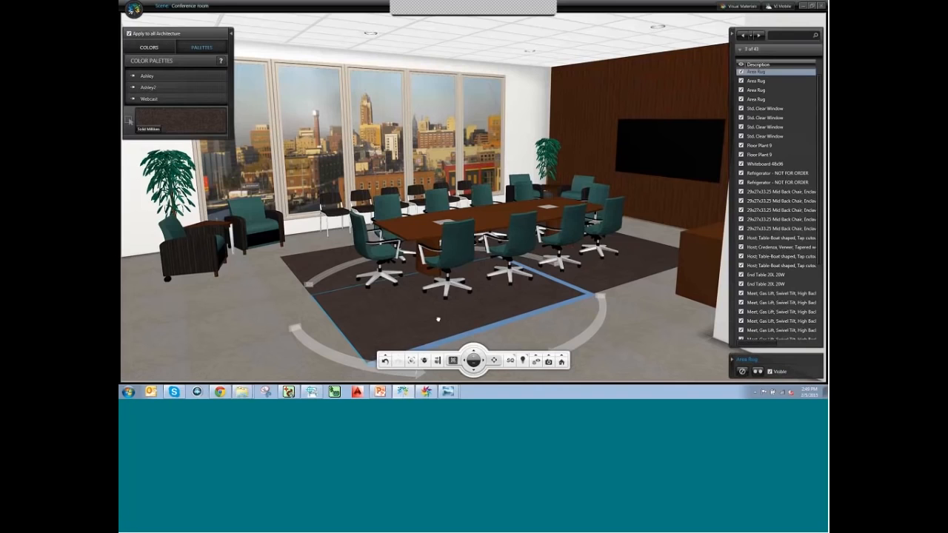
pyautogui.click(557, 325)
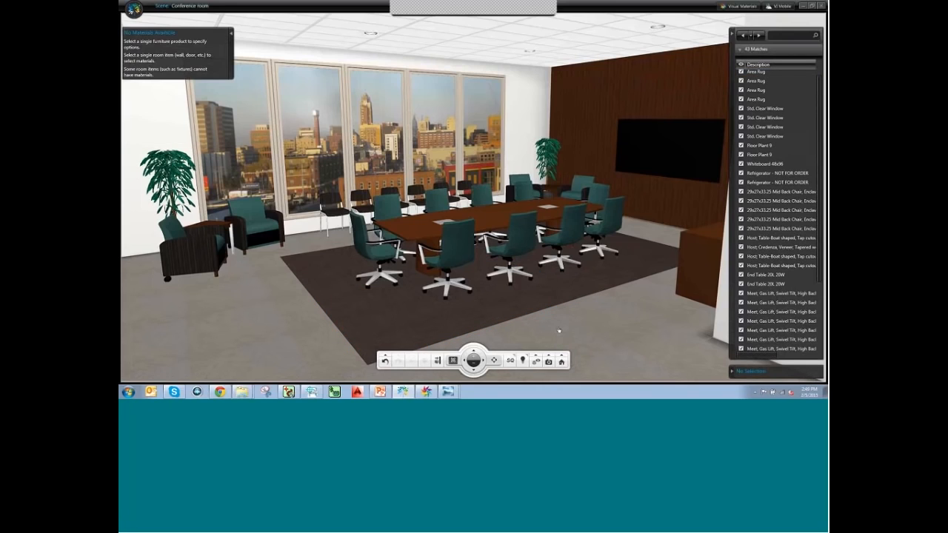
# Render the room in HQ, then show the Upcoming Training slide 8 in PowerPoint.
pyautogui.click(510, 360)
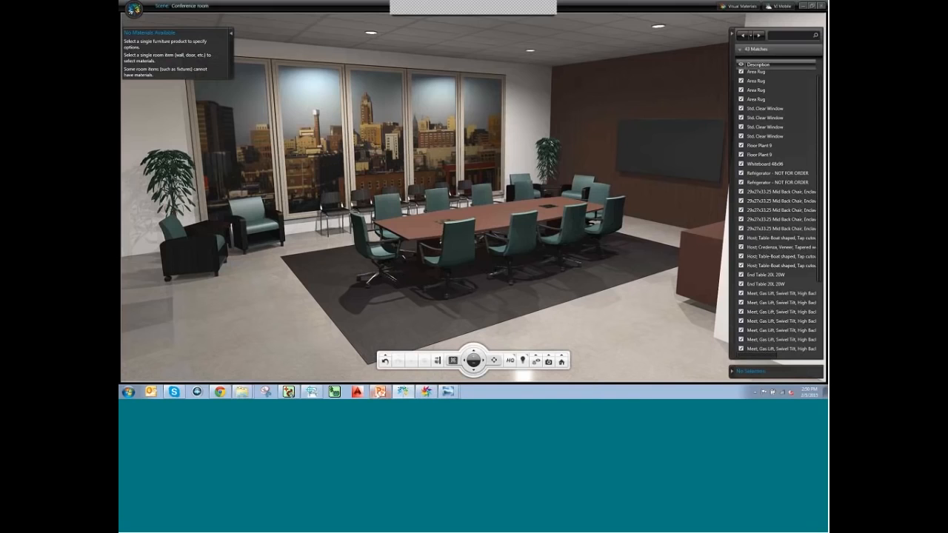
pyautogui.click(381, 393)
pyautogui.click(177, 248)
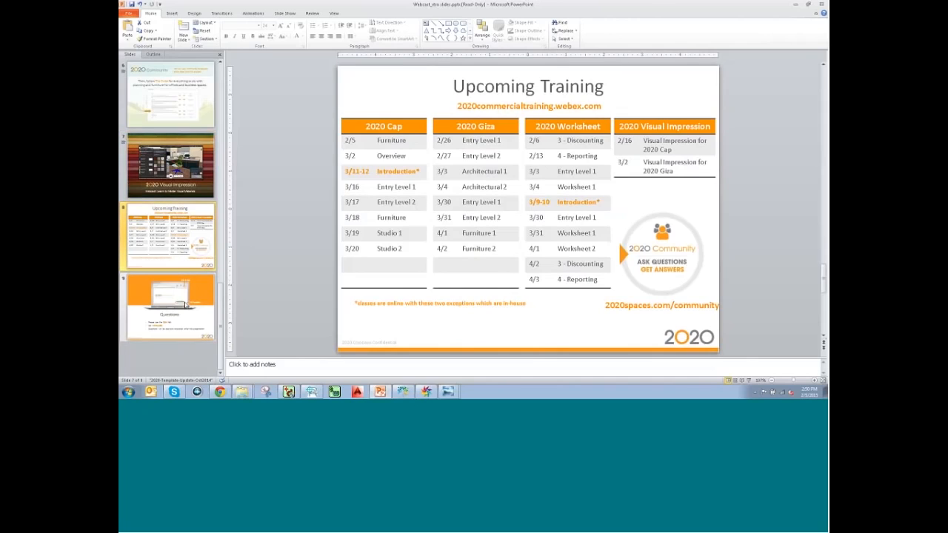
# Show the Questions slide (slide 9) in PowerPoint, then return to the Visual Impression conference room.
pyautogui.click(186, 306)
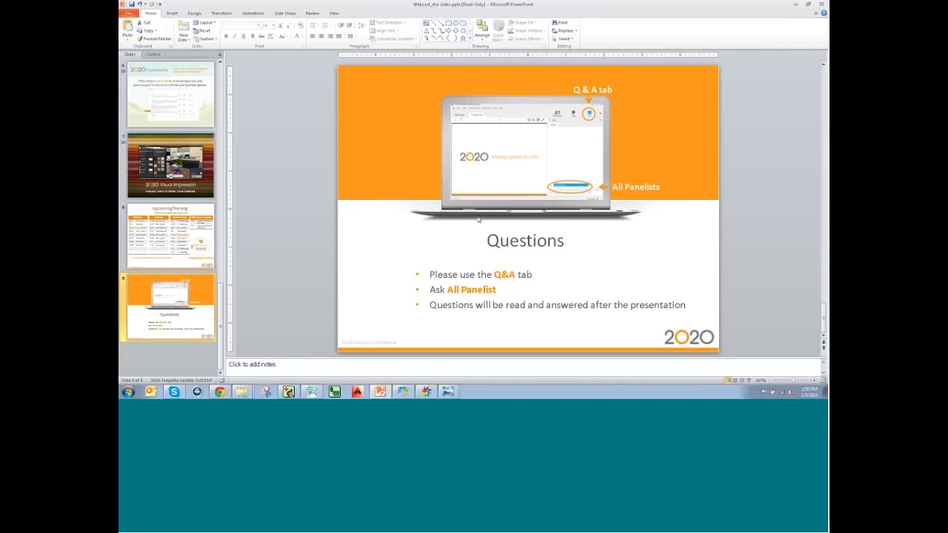
pyautogui.moveTo(382, 392)
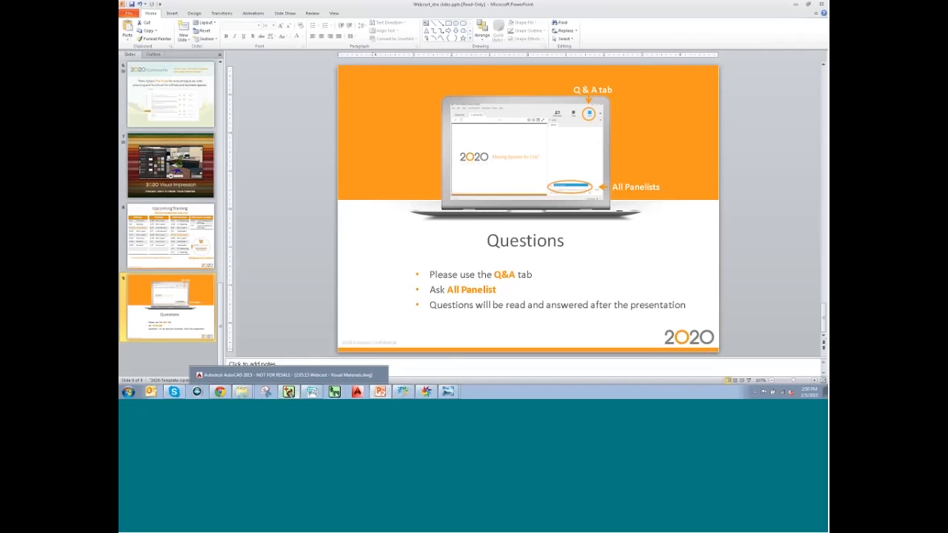
pyautogui.click(404, 392)
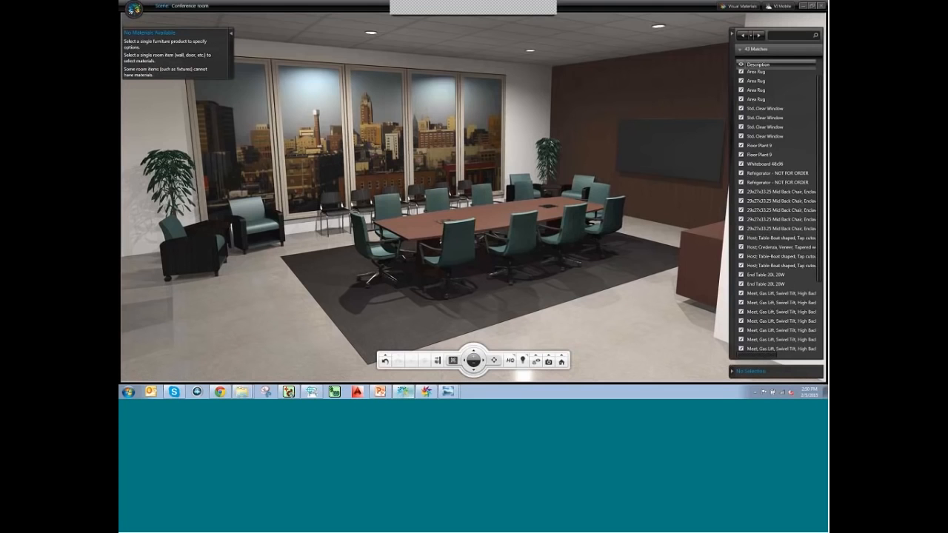
# Open Visual Materials on Striations 1 at 90° rotation, collapsing the GENERIC and SUPPLIERS categories.
pyautogui.click(420, 393)
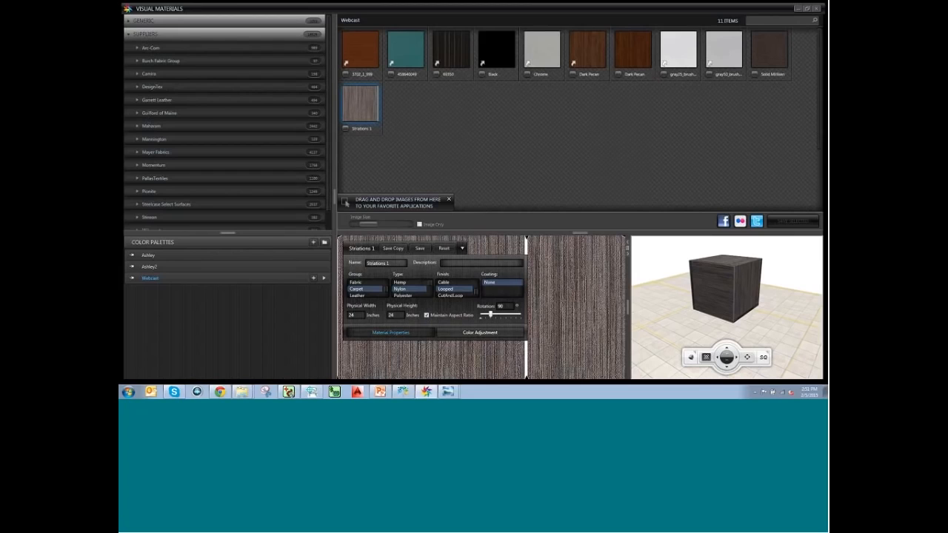
pyautogui.click(130, 23)
pyautogui.click(130, 21)
pyautogui.click(136, 35)
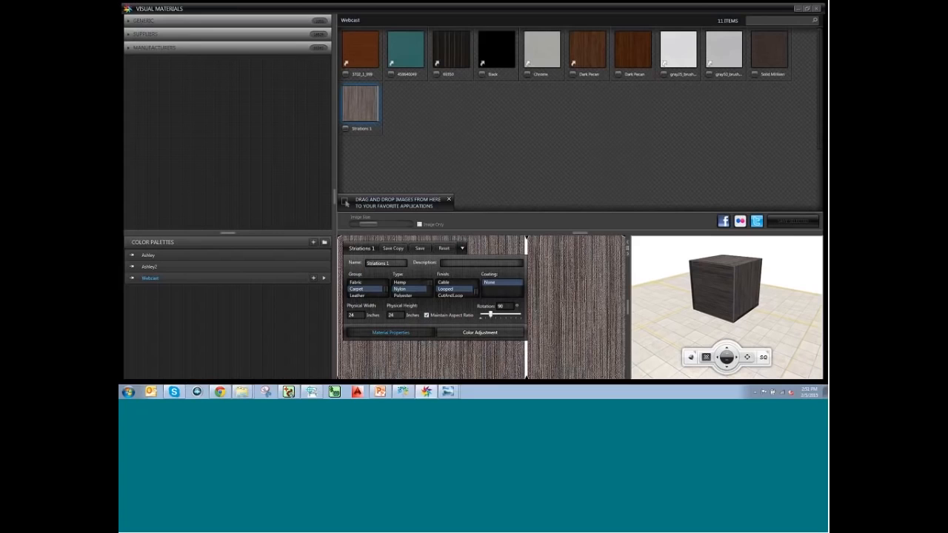
# Snapshot the rendered room, switch back to SQ quality, and show the Top 2D floor plan.
pyautogui.click(399, 392)
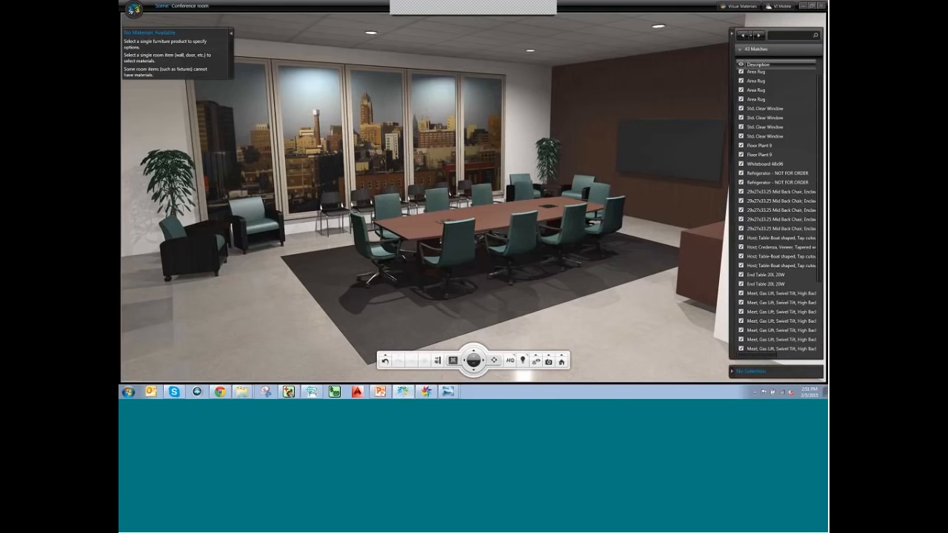
pyautogui.click(551, 365)
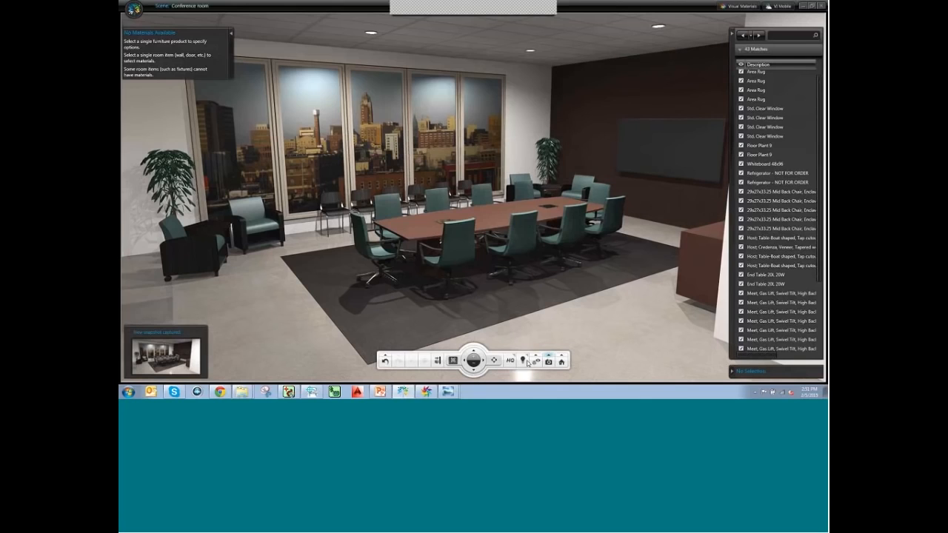
pyautogui.click(509, 355)
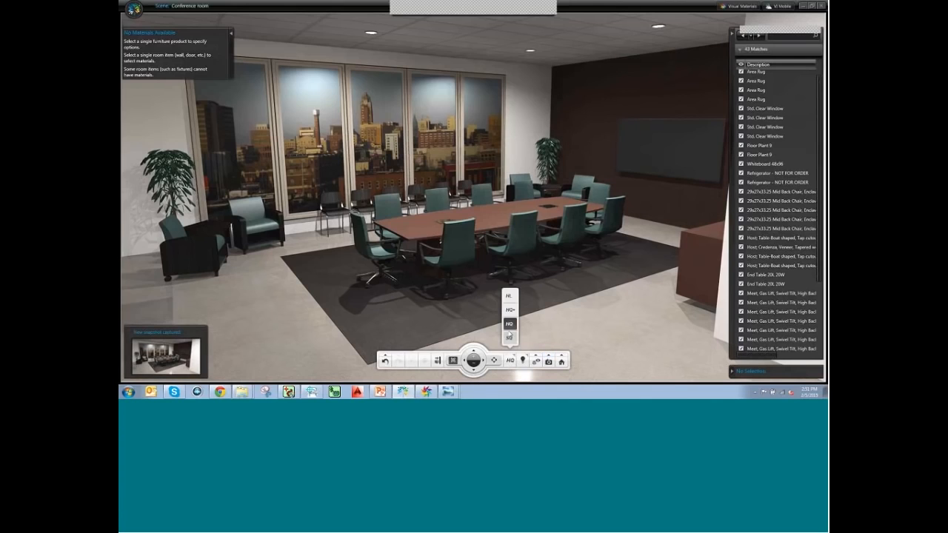
pyautogui.click(509, 336)
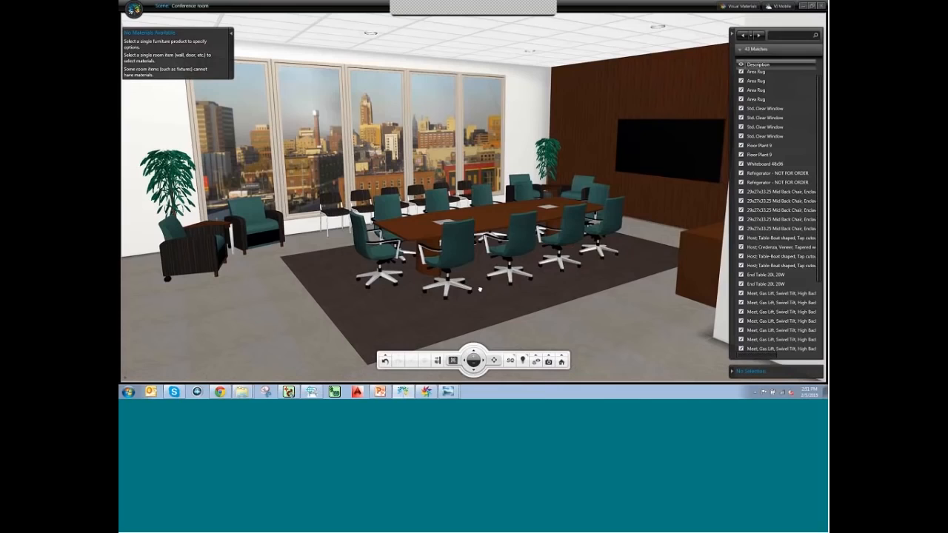
pyautogui.click(465, 15)
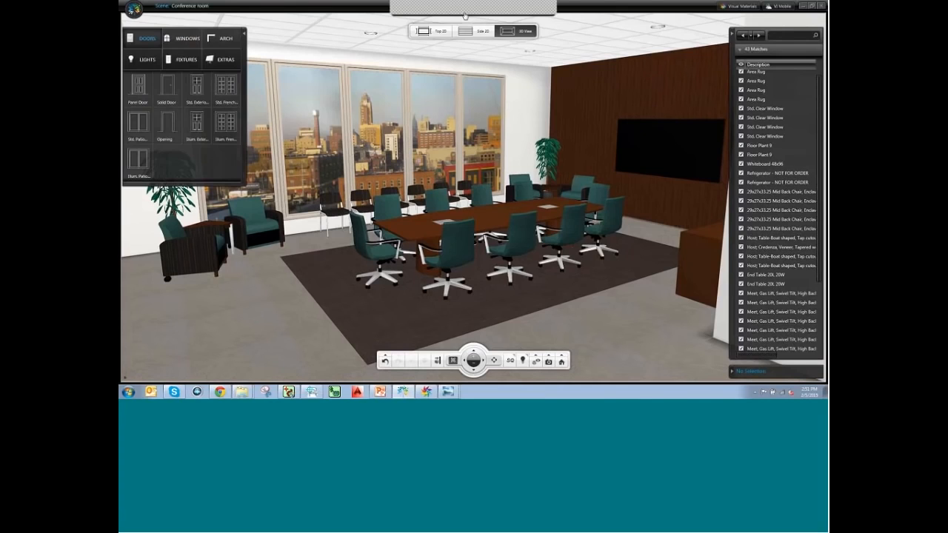
pyautogui.click(441, 31)
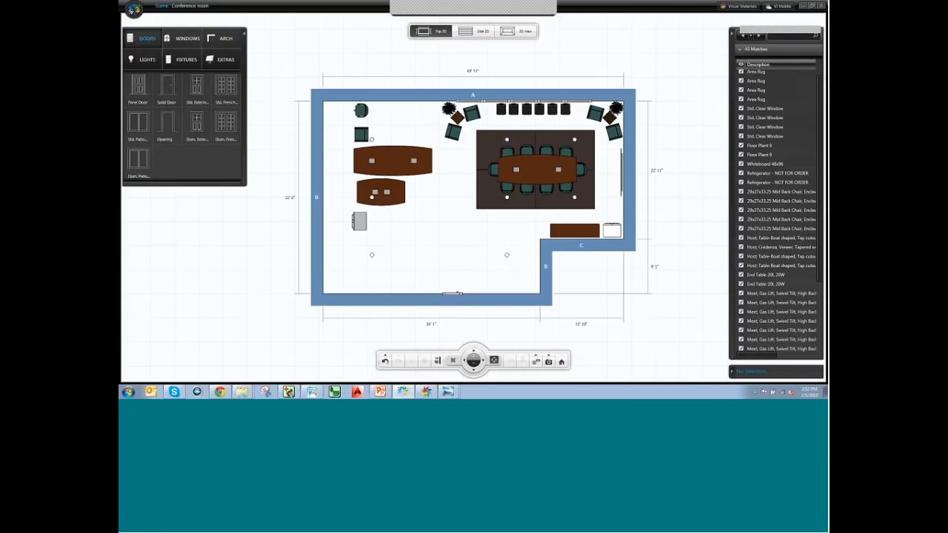
# Nudge wall D slightly to the right on the floor plan to adjust the room widths.
pyautogui.click(288, 393)
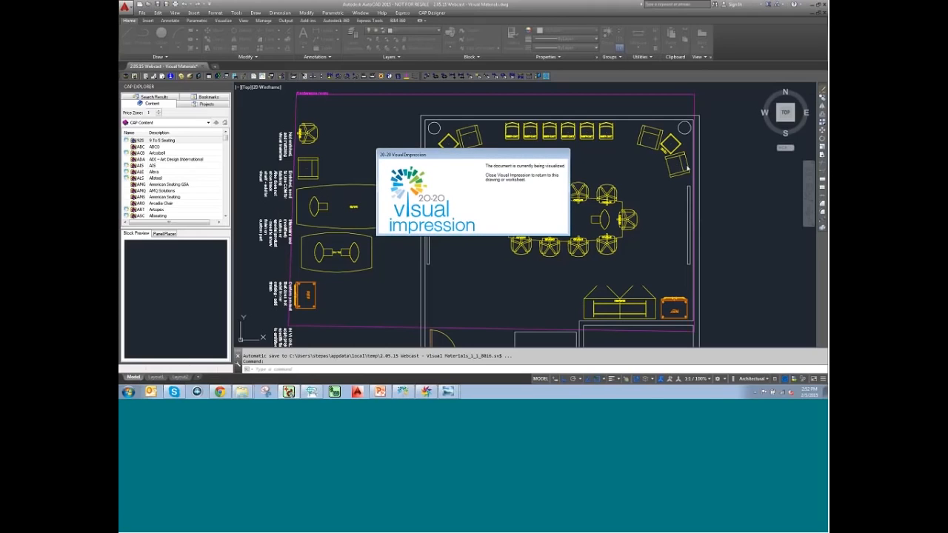
pyautogui.click(403, 391)
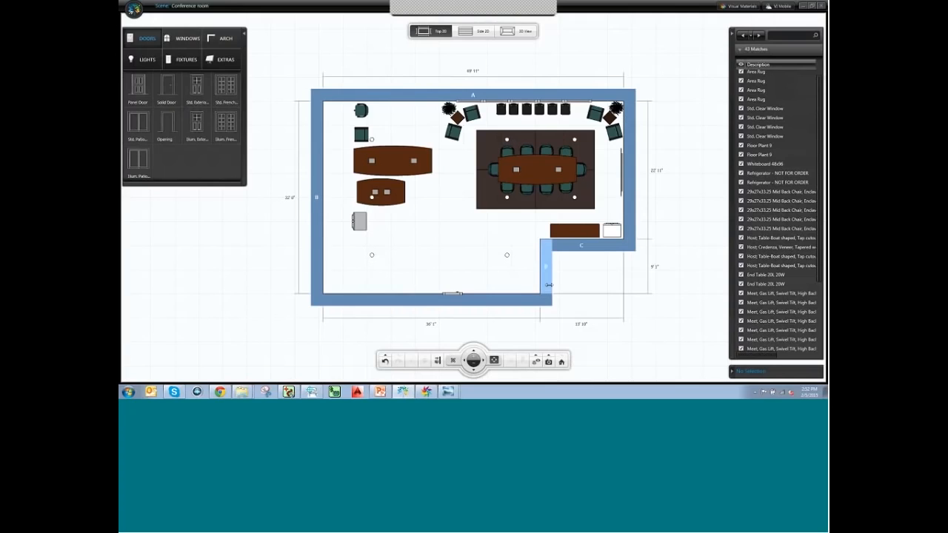
pyautogui.moveTo(545, 284)
pyautogui.mouseDown()
pyautogui.moveTo(528, 284)
pyautogui.moveTo(540, 285)
pyautogui.mouseUp()
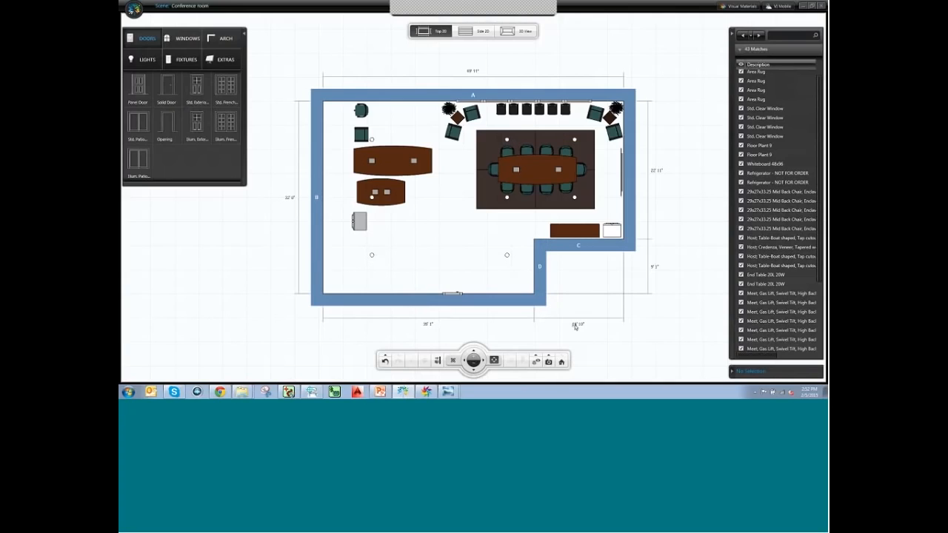
pyautogui.moveTo(540, 284); pyautogui.dragTo(549, 284)
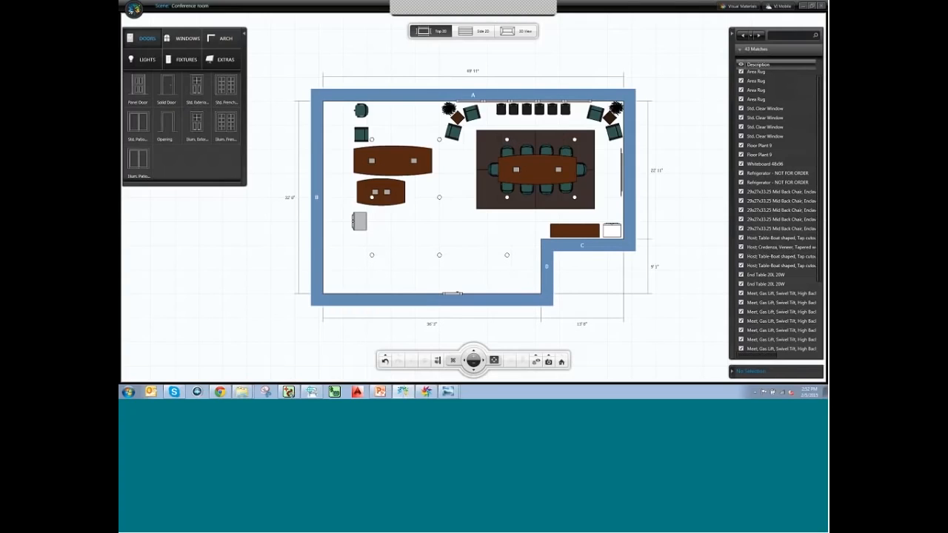
# Browse the Extras and Fixtures catalogs, then open the Arch catalog.
pyautogui.click(228, 61)
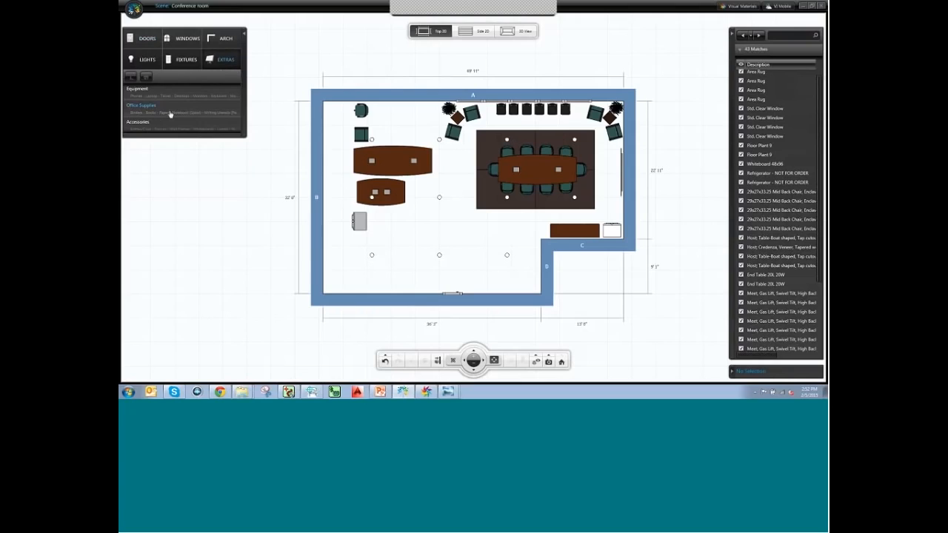
pyautogui.click(185, 62)
pyautogui.click(223, 39)
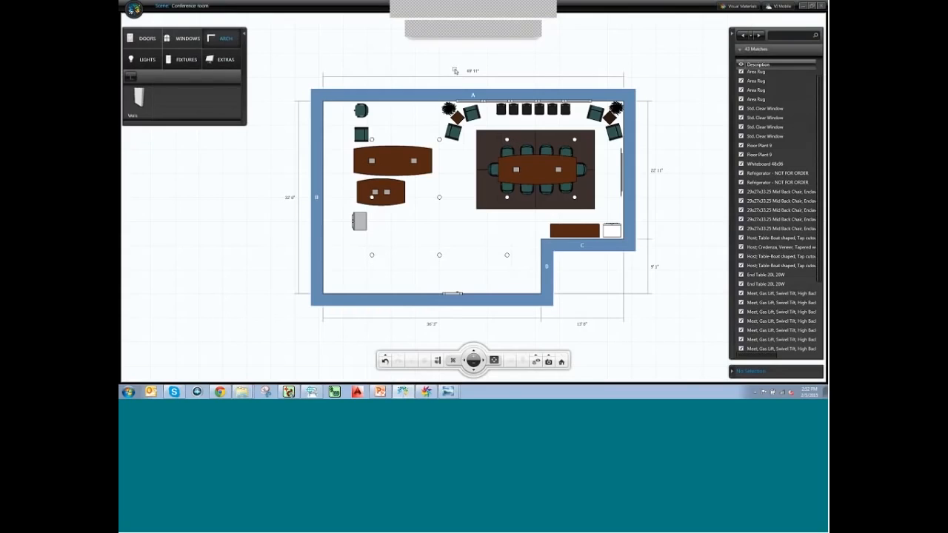
# Place a partition wall beside the tables, stretched from the bottom wall upward, then view in 3D.
pyautogui.click(141, 108)
pyautogui.click(230, 111)
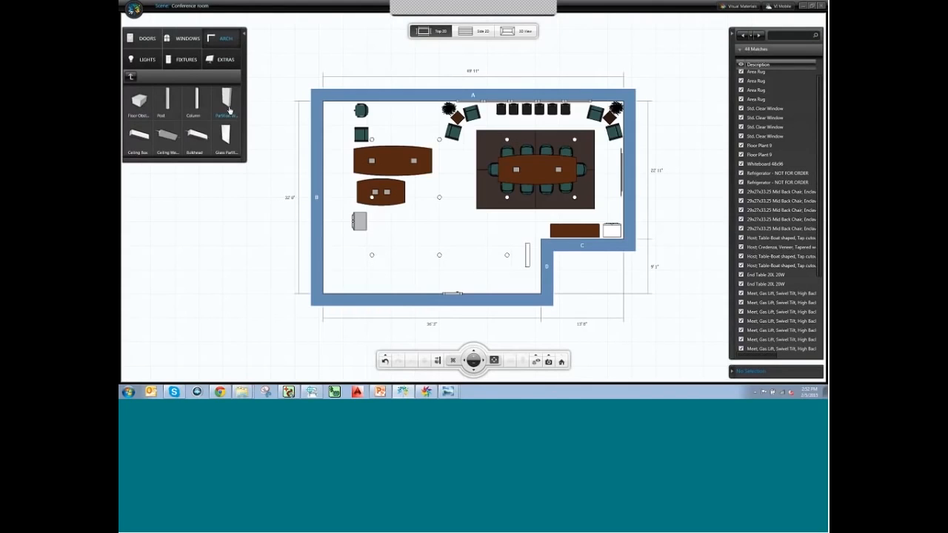
pyautogui.moveTo(527, 254); pyautogui.dragTo(451, 196)
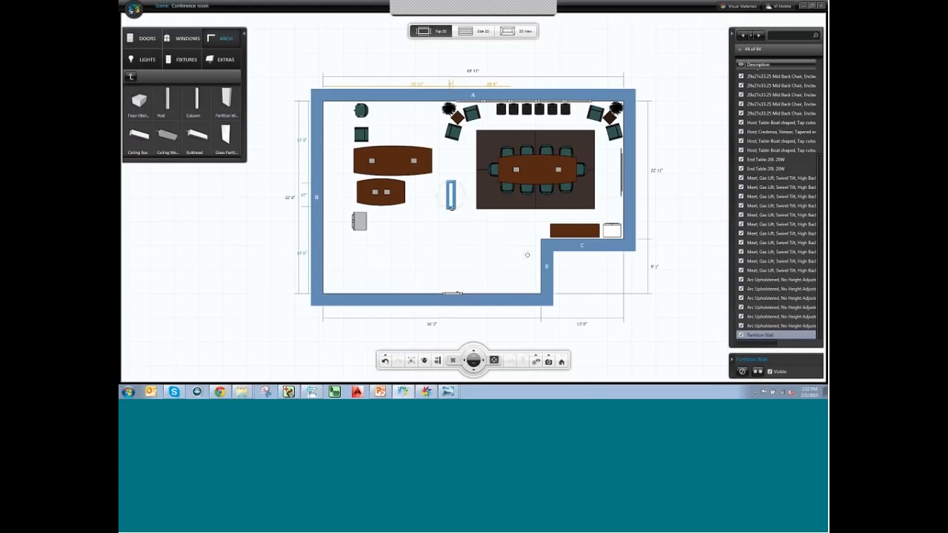
pyautogui.moveTo(447, 210); pyautogui.dragTo(450, 294)
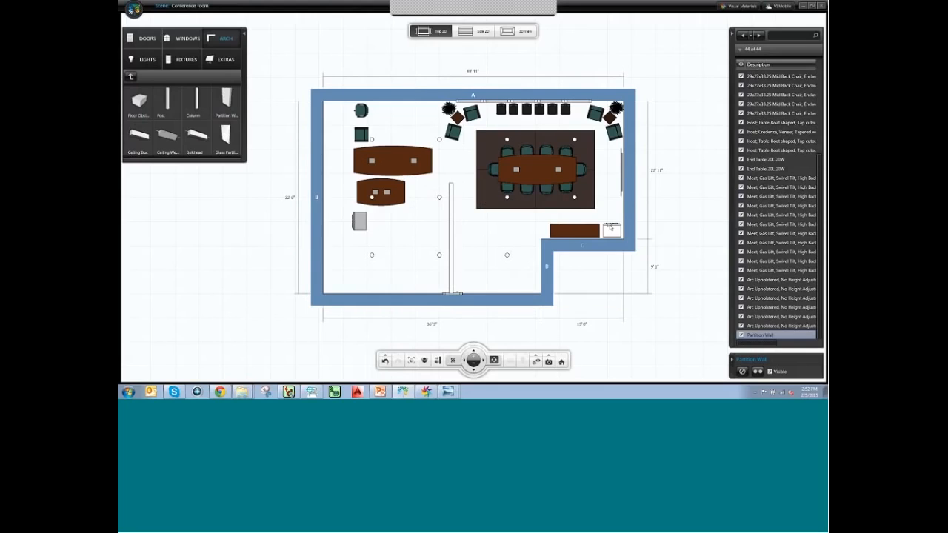
pyautogui.click(451, 186)
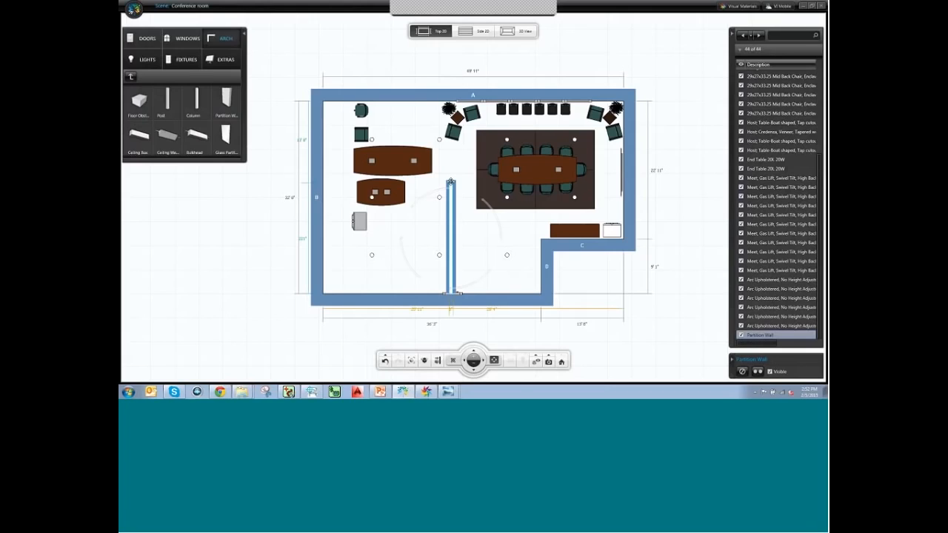
pyautogui.moveTo(451, 181); pyautogui.dragTo(451, 157)
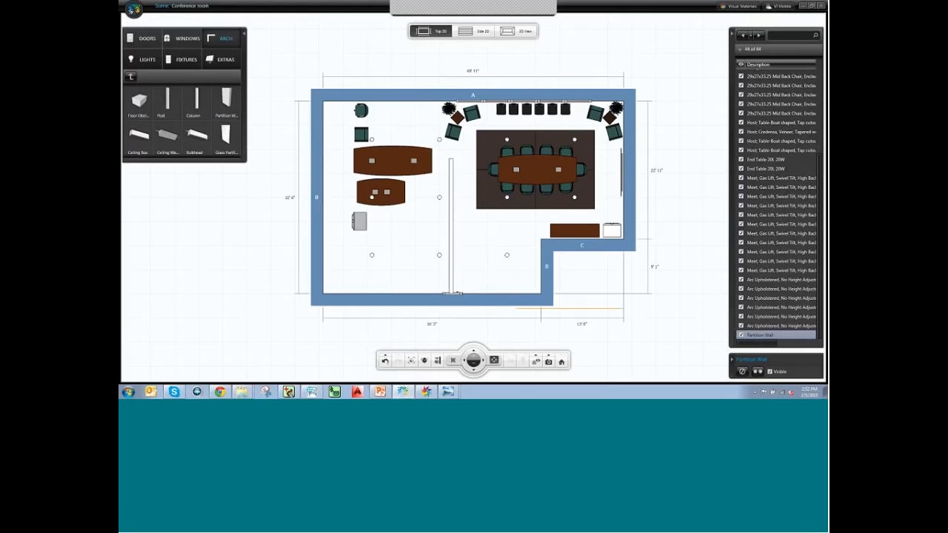
pyautogui.click(525, 38)
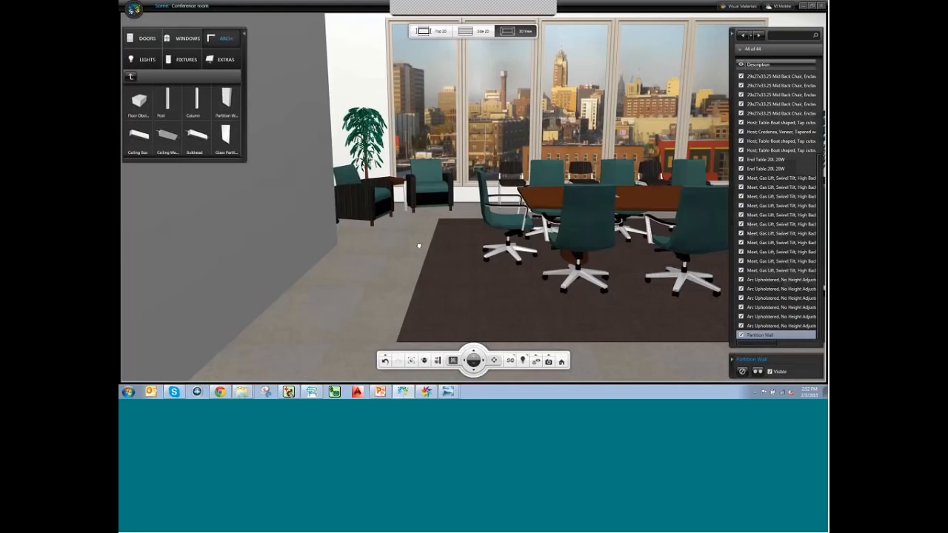
# Orbit to the partition wall and remove it from the room.
pyautogui.moveTo(469, 244)
pyautogui.mouseDown(button='middle')
pyautogui.moveTo(506, 242)
pyautogui.moveTo(419, 241)
pyautogui.moveTo(463, 228)
pyautogui.mouseUp(button='middle')
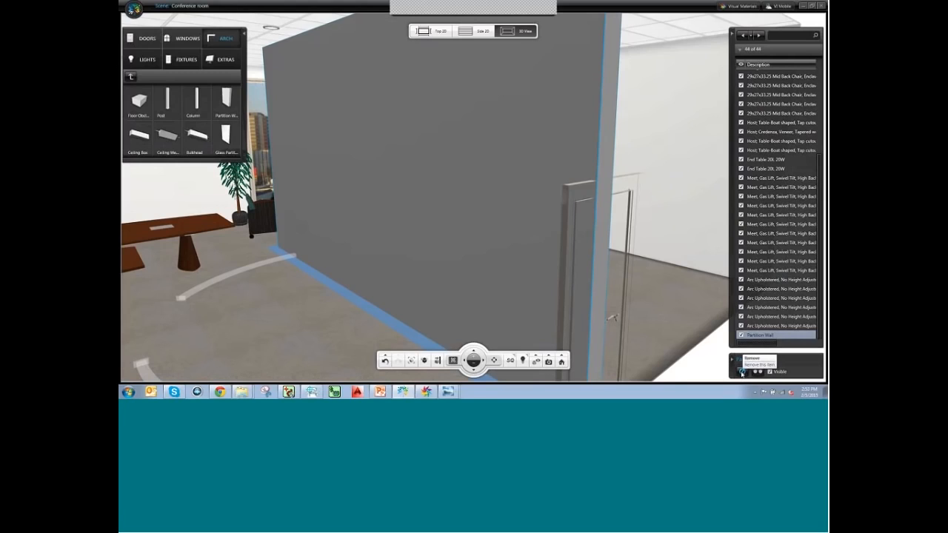
pyautogui.click(742, 374)
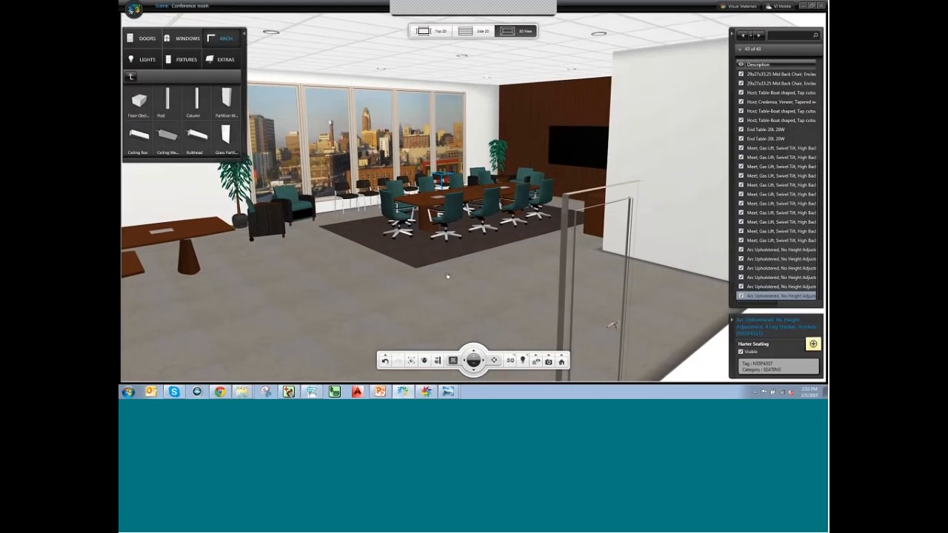
pyautogui.scroll(5, 448, 276)
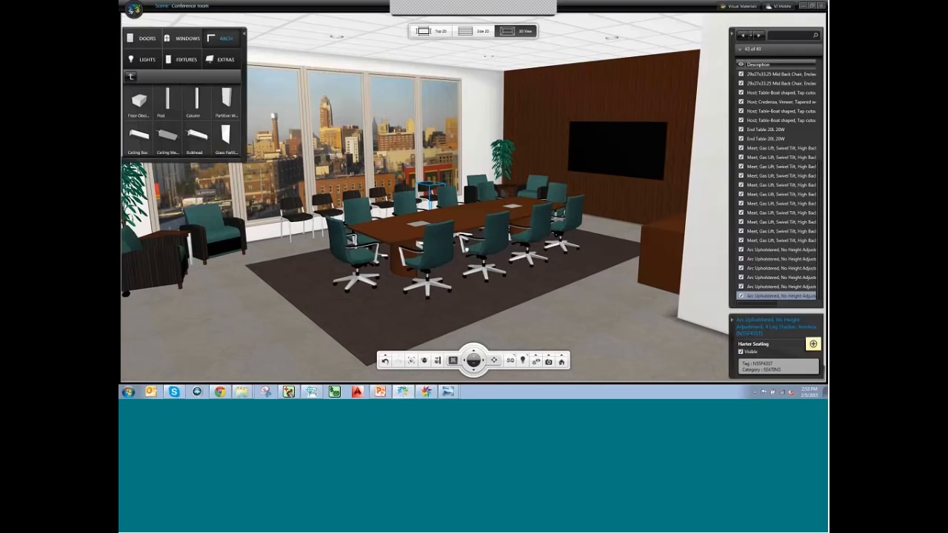
# Move the view to the lounge armchairs, select the rug then an armchair, and switch to Visual Materials.
pyautogui.moveTo(465, 275); pyautogui.dragTo(486, 273, button='middle')
pyautogui.moveTo(426, 392)
pyautogui.click(442, 320)
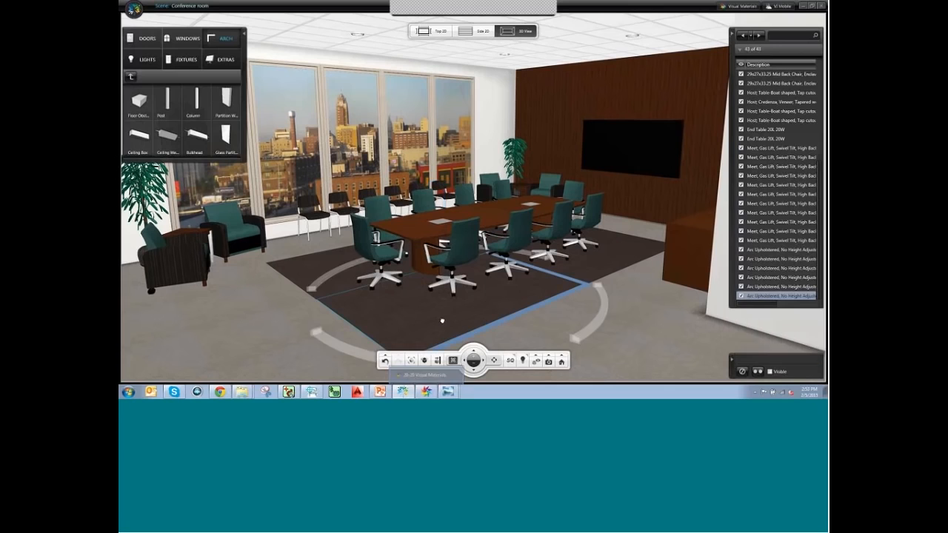
pyautogui.scroll(1, 390, 327)
pyautogui.moveTo(390, 327); pyautogui.dragTo(366, 264, button='middle')
pyautogui.scroll(3, 370, 263)
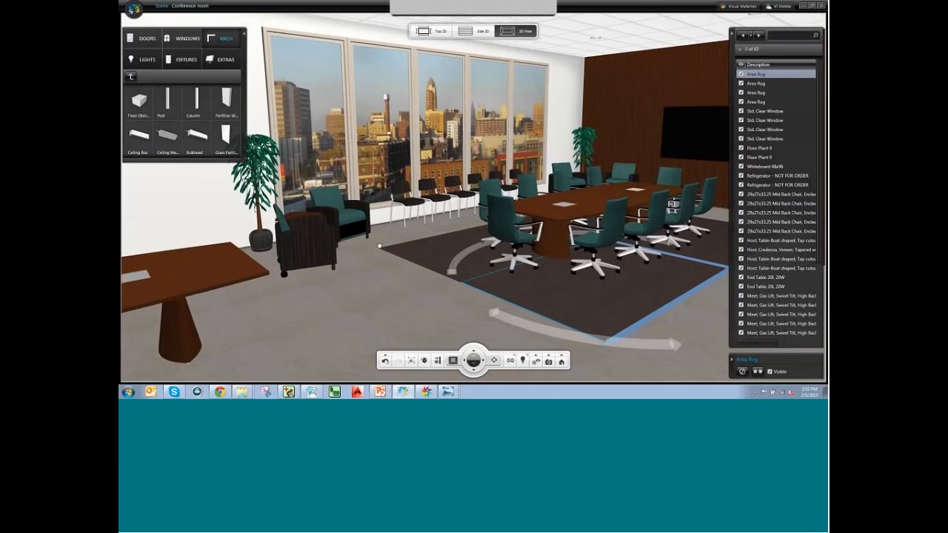
pyautogui.click(380, 259)
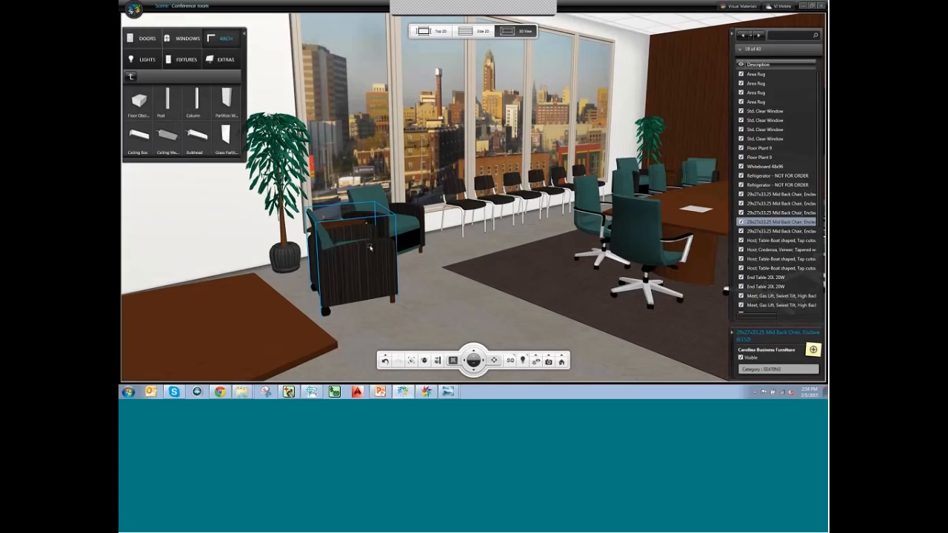
pyautogui.click(427, 390)
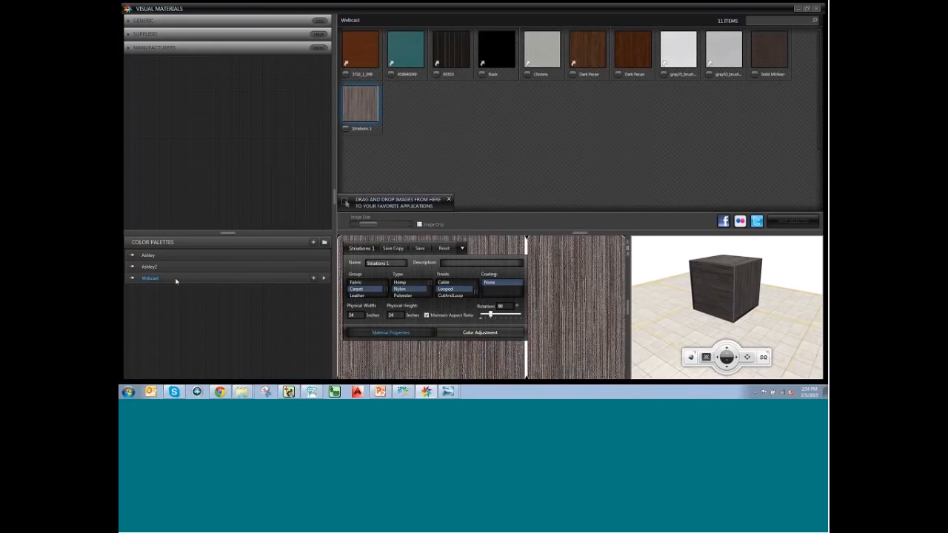
# Start a custom material from the 69350 stripe with its pattern rotation set to 90.
pyautogui.click(444, 49)
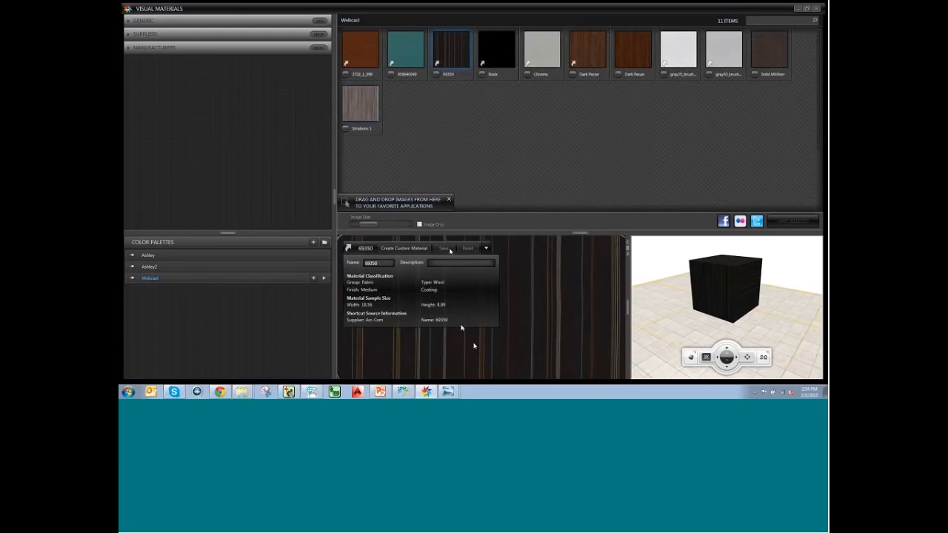
pyautogui.click(400, 250)
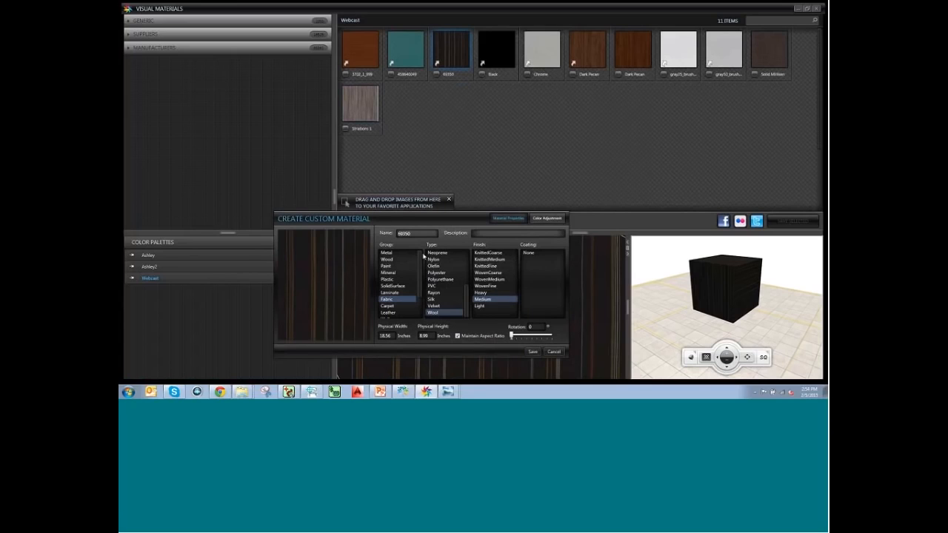
pyautogui.click(535, 327)
pyautogui.click(532, 353)
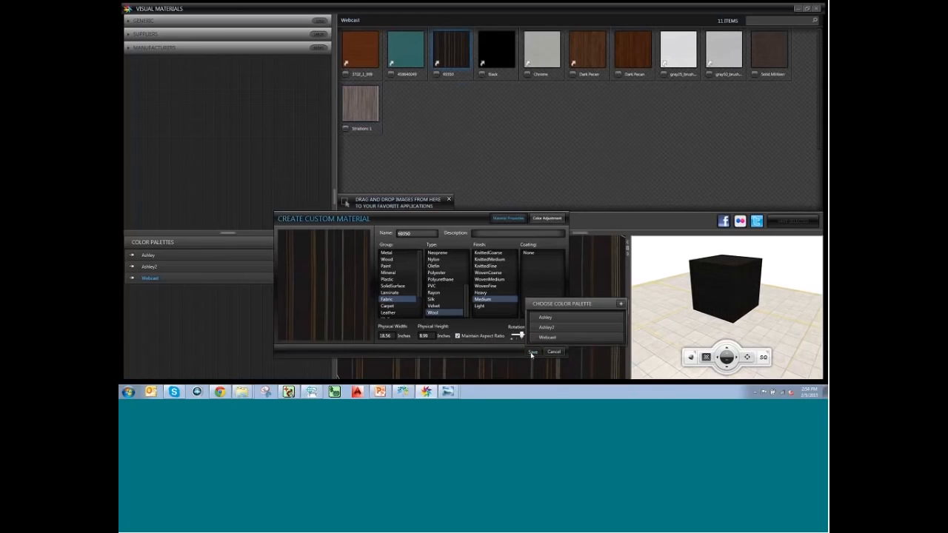
# Name the custom material '69350 - RR' and save it to the Webcast palette.
pyautogui.click(418, 236)
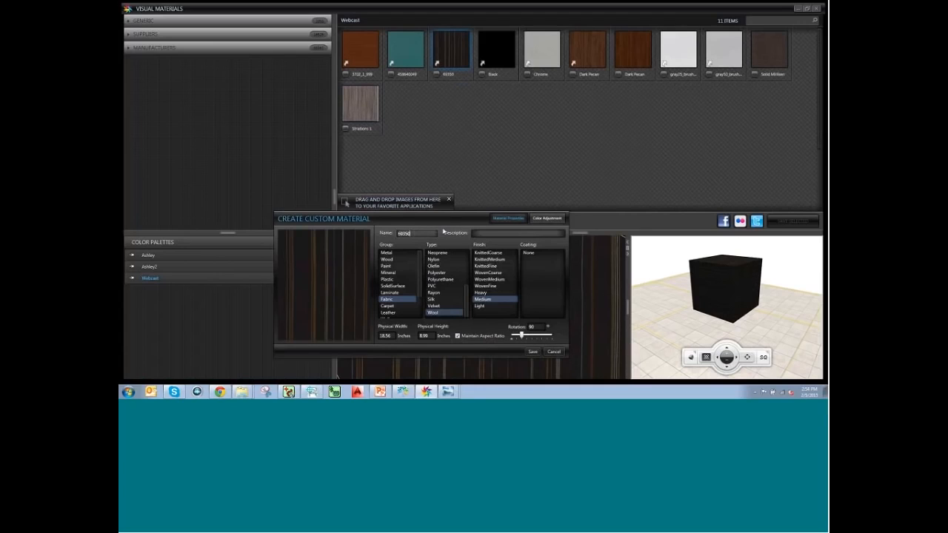
pyautogui.write('- Rotat')
pyautogui.press('BackSpace')
pyautogui.press('BackSpace')
pyautogui.press('BackSpace')
pyautogui.press('BackSpace')
pyautogui.press('BackSpace')
pyautogui.press('BackSpace')
pyautogui.write('88')
pyautogui.click(533, 352)
pyautogui.click(544, 338)
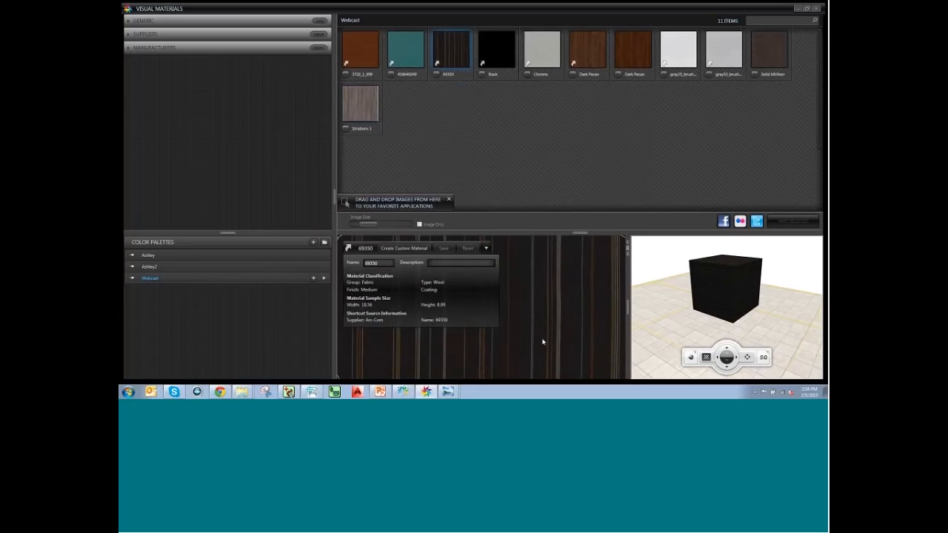
# Compare 69350 - RR against the original 69350, then close Visual Materials.
pyautogui.click(489, 75)
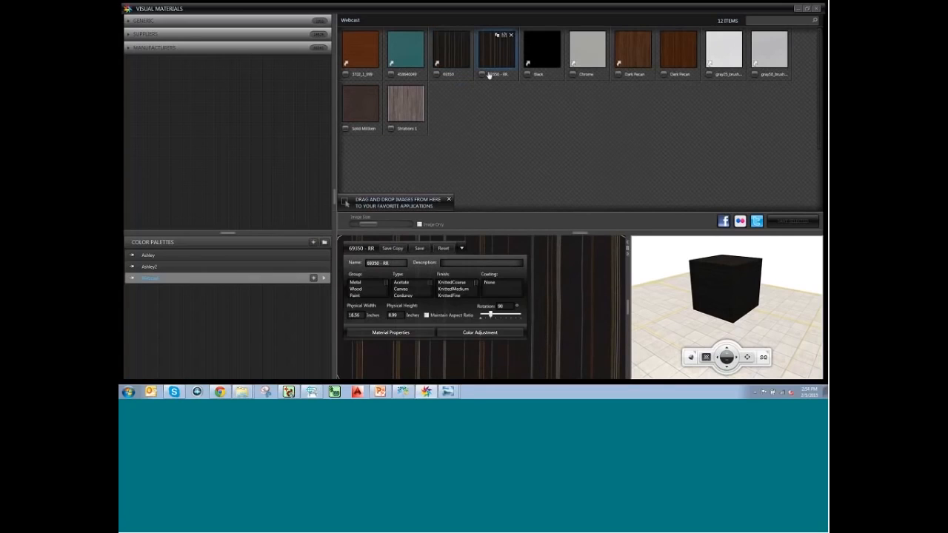
pyautogui.click(457, 64)
pyautogui.click(493, 63)
pyautogui.click(468, 59)
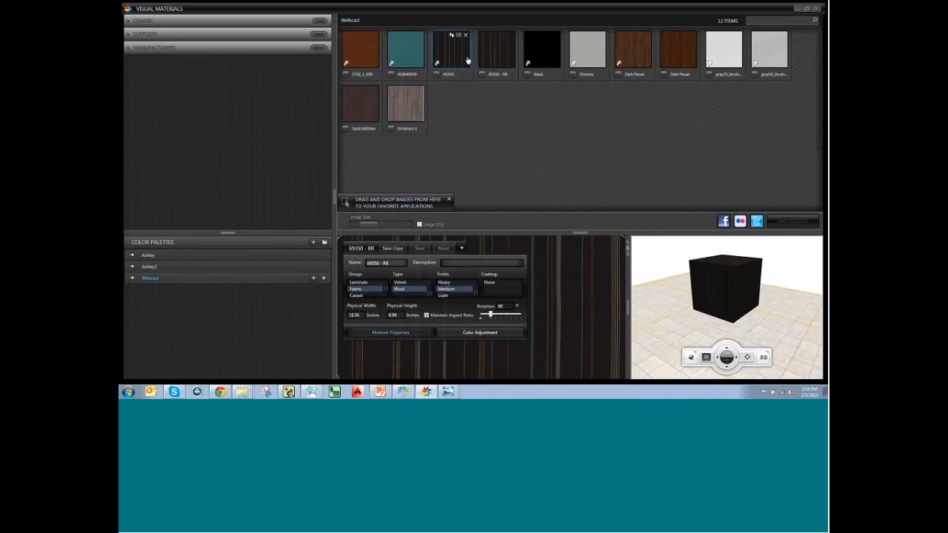
pyautogui.click(797, 9)
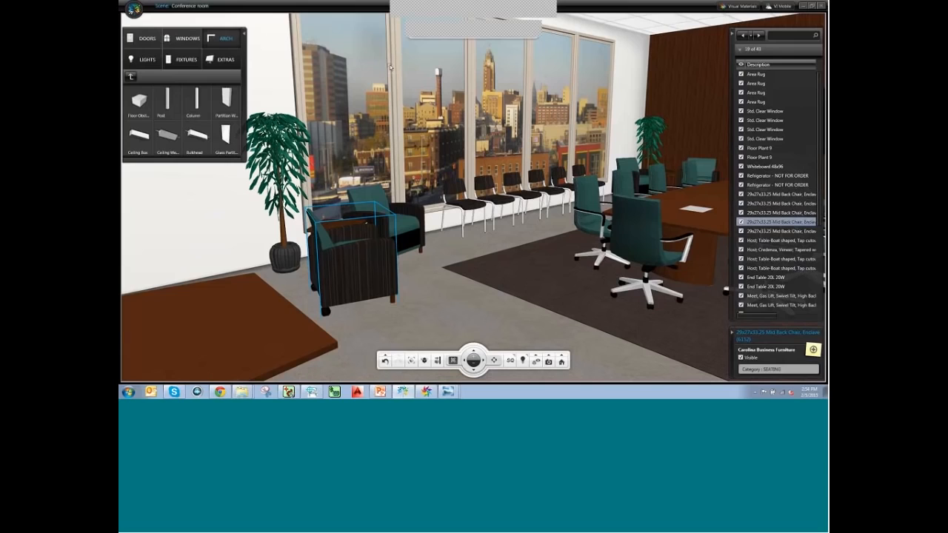
# Apply the dark striped Webcast swatch to the armchair's AFUCH-3-ARFB material layer.
pyautogui.click(466, 9)
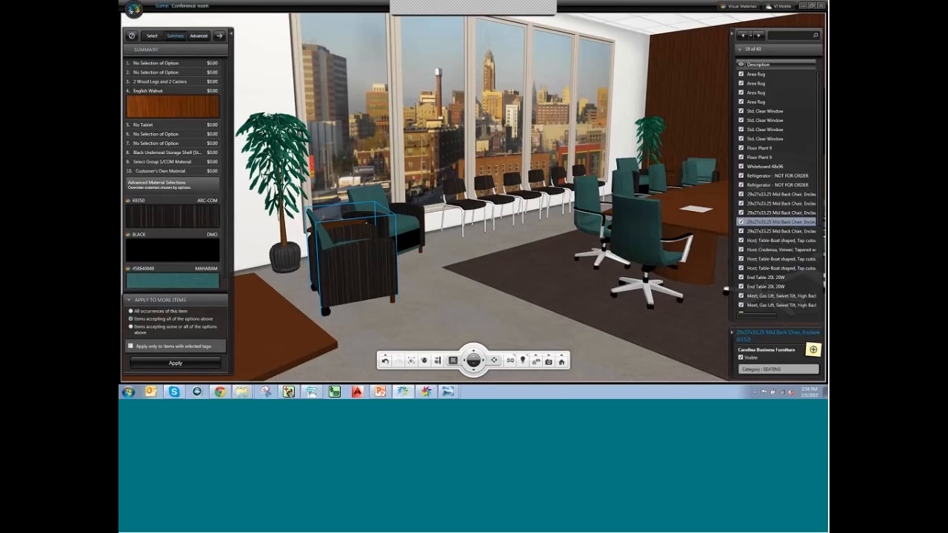
pyautogui.click(199, 35)
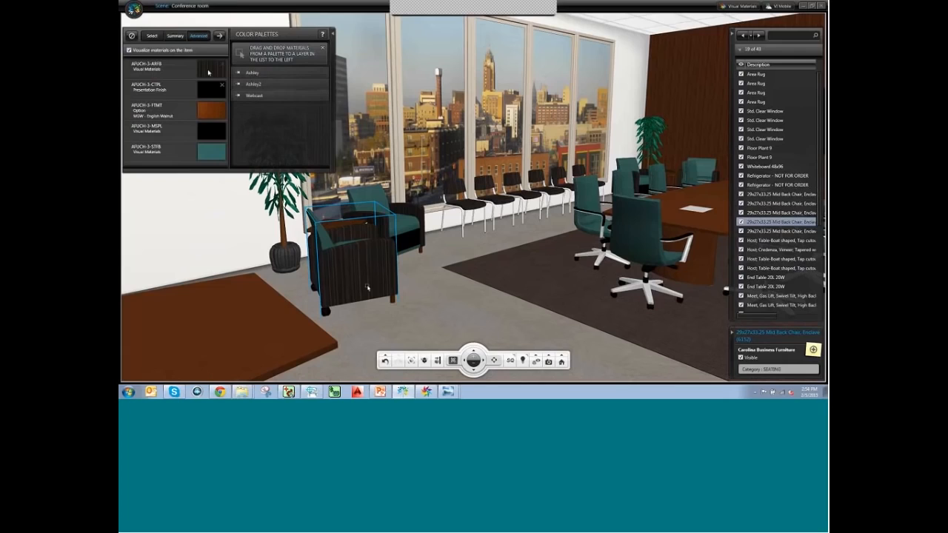
pyautogui.click(274, 101)
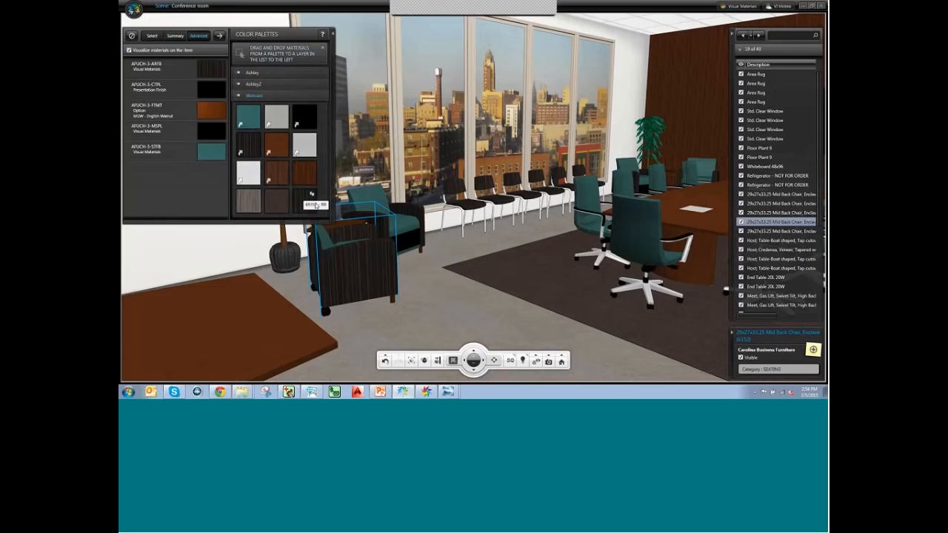
pyautogui.moveTo(310, 194); pyautogui.dragTo(213, 70)
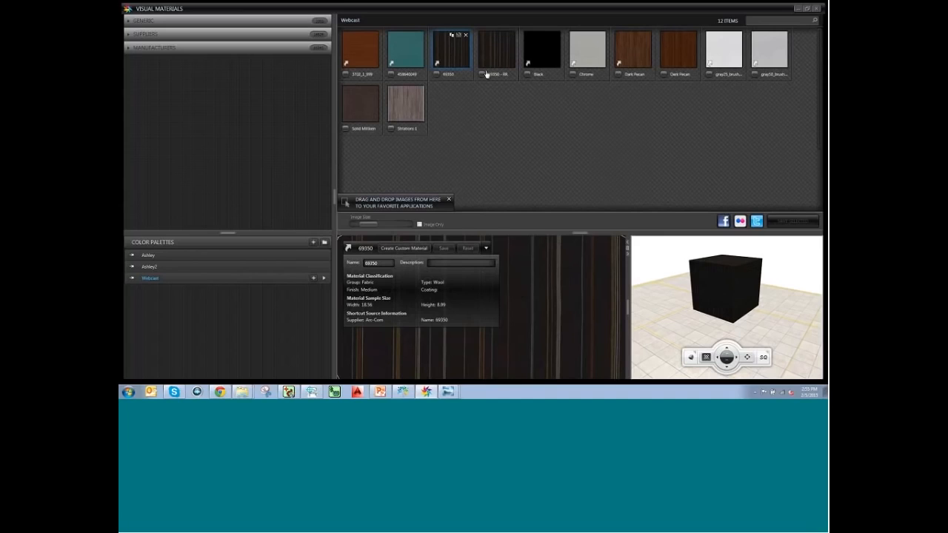
# Change the 69350 - RR material's rotation to 180 and save it.
pyautogui.click(487, 74)
pyautogui.click(502, 307)
pyautogui.write('180')
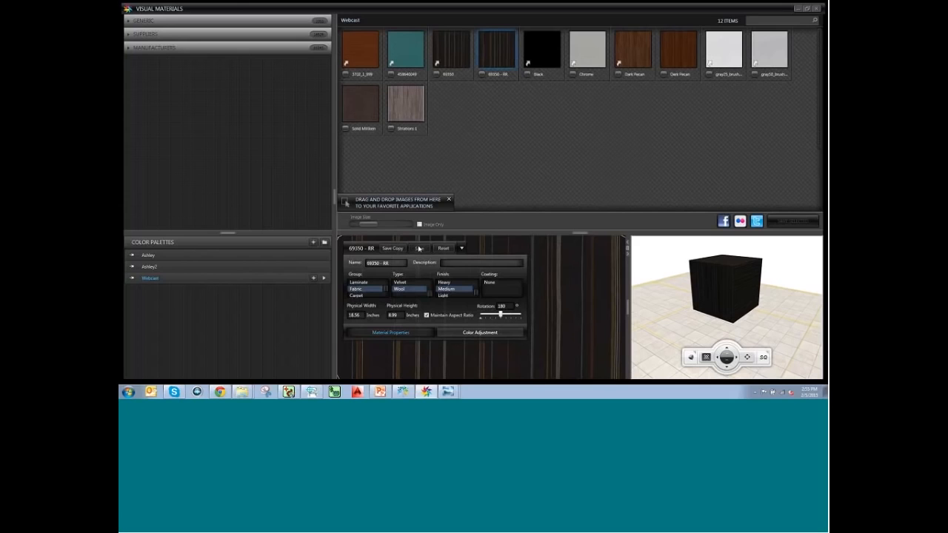
pyautogui.click(419, 248)
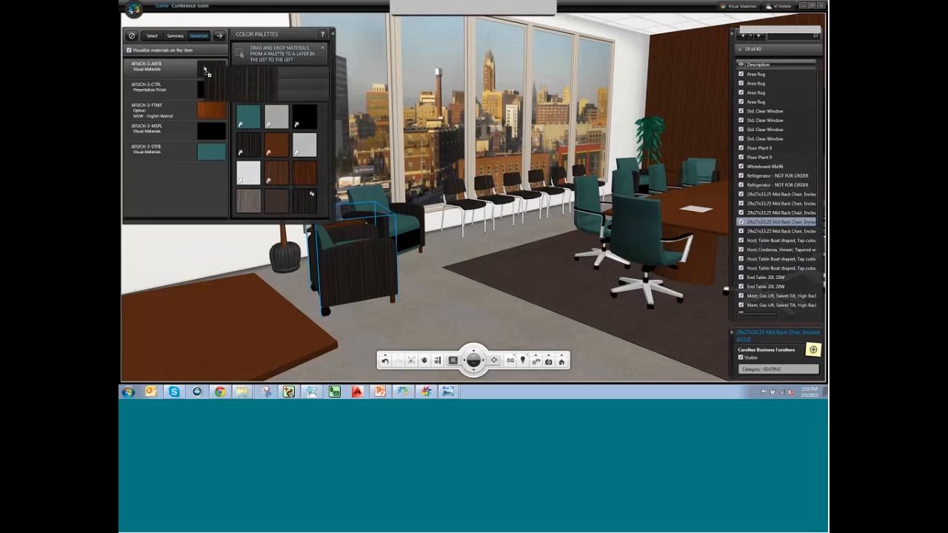
# Orbit and zoom in on the front lounge armchair's horizontal stripes, then clear the selection.
pyautogui.moveTo(382, 268); pyautogui.dragTo(429, 298, button='middle')
pyautogui.scroll(3, 430, 298)
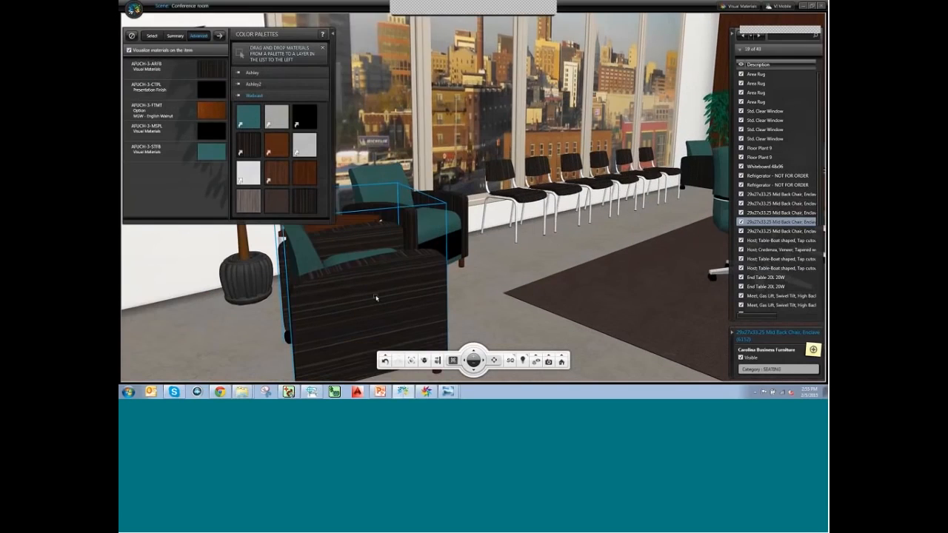
pyautogui.moveTo(401, 308); pyautogui.dragTo(480, 273, button='middle')
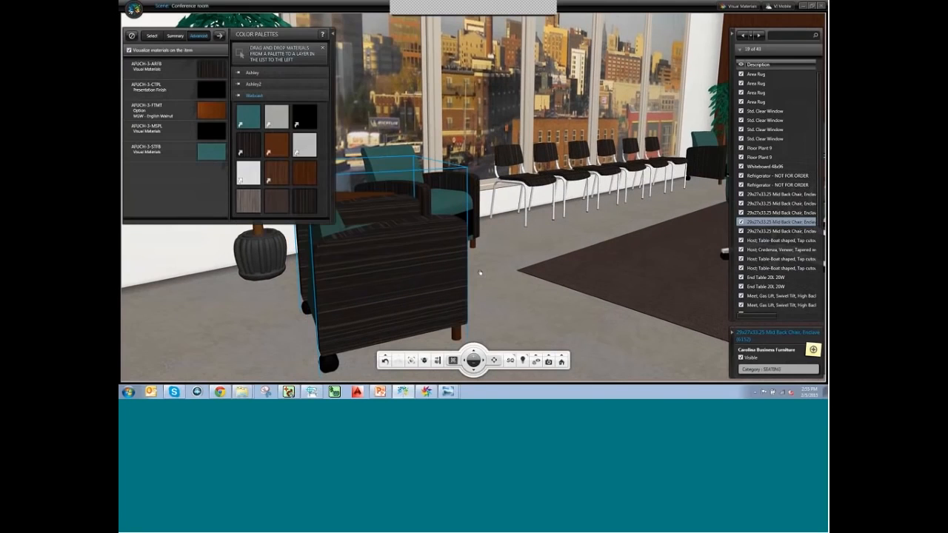
pyautogui.click(525, 303)
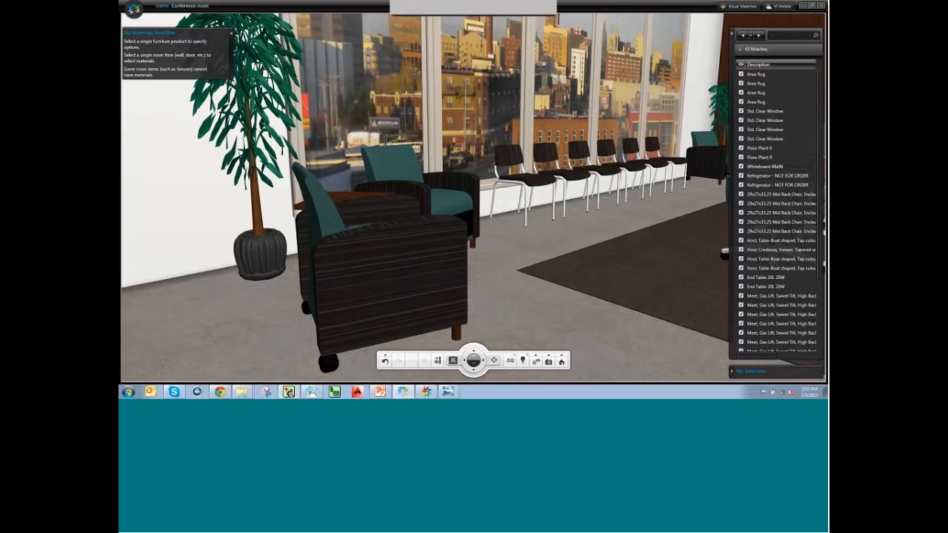
# Close the 3-D conference room viewer and choose Apply to update the AutoCAD design drawing.
pyautogui.click(358, 392)
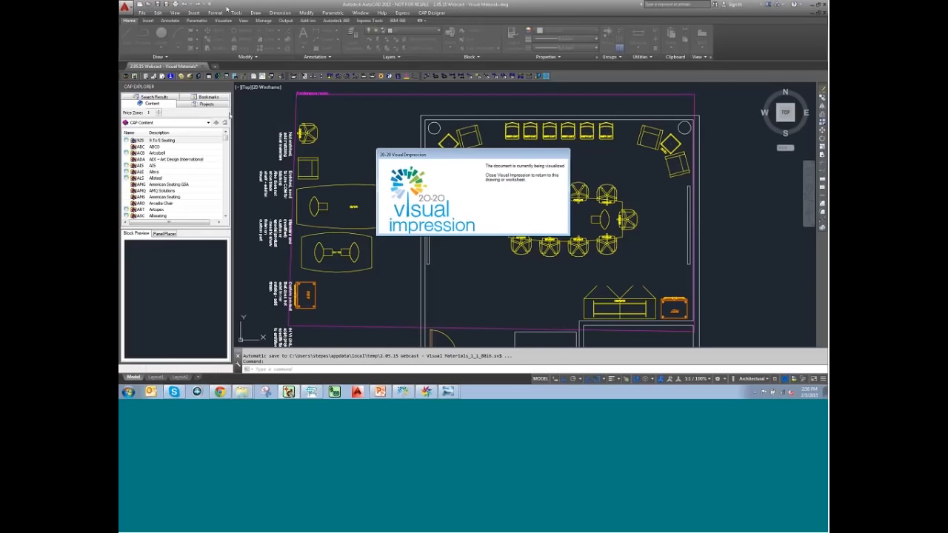
pyautogui.click(402, 391)
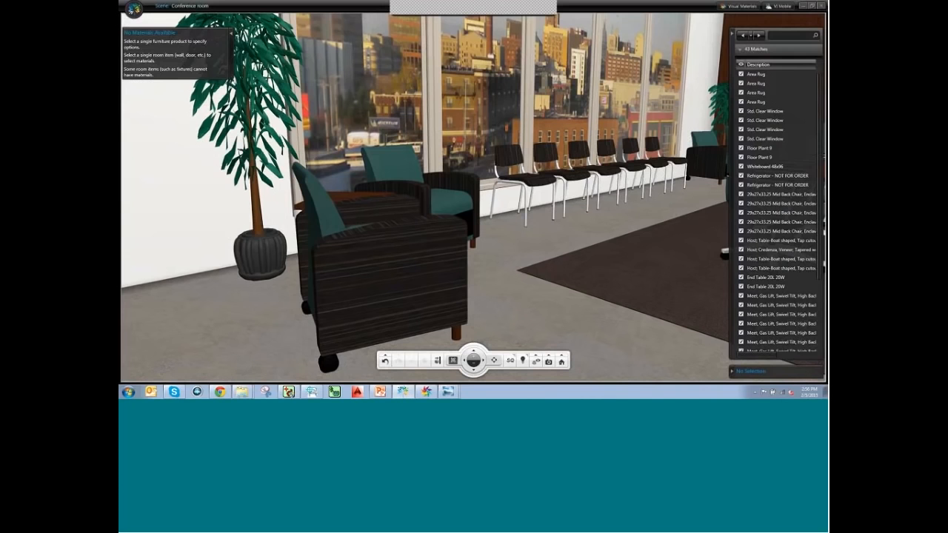
pyautogui.click(820, 6)
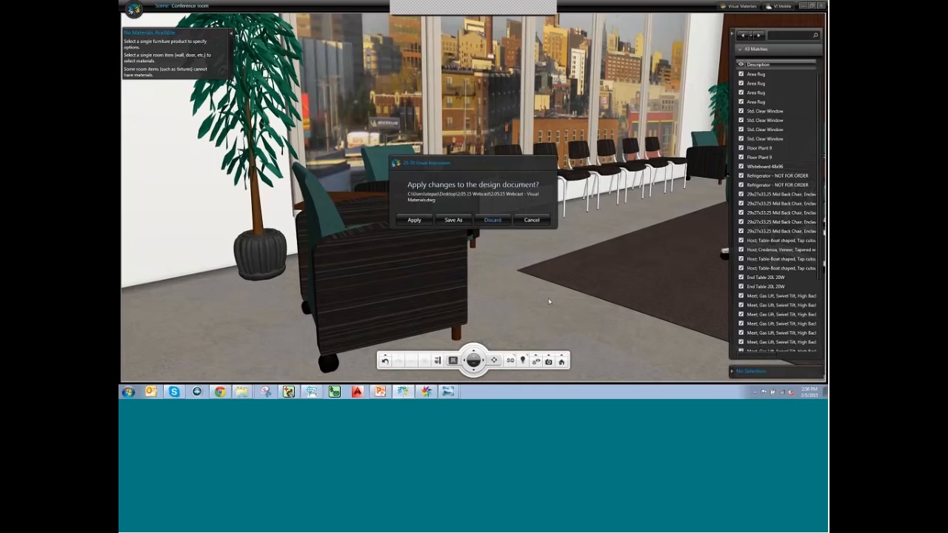
pyautogui.click(414, 220)
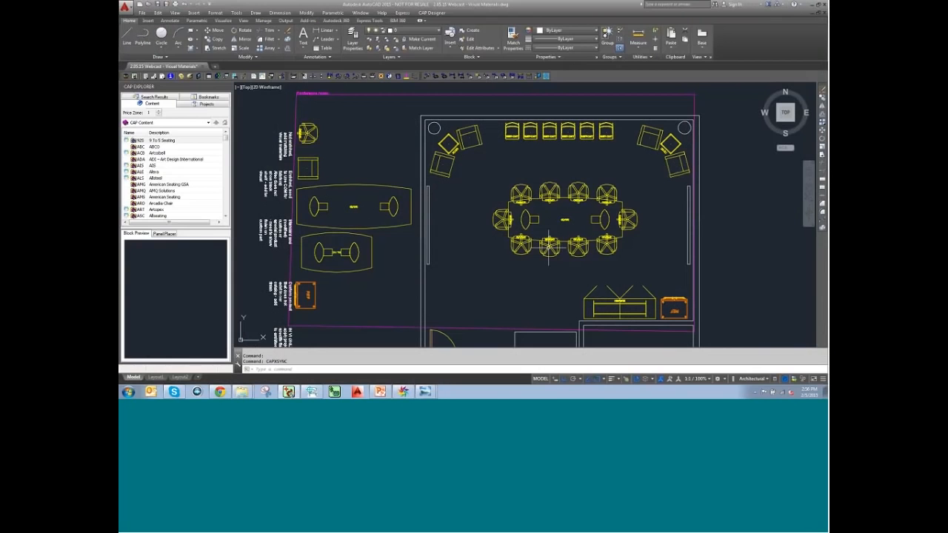
# Zoom and pan the floor plan onto the credenza and REF unit, then show PowerPoint's Questions slide.
pyautogui.scroll(6, 527, 262)
pyautogui.moveTo(607, 267); pyautogui.dragTo(578, 226, button='middle')
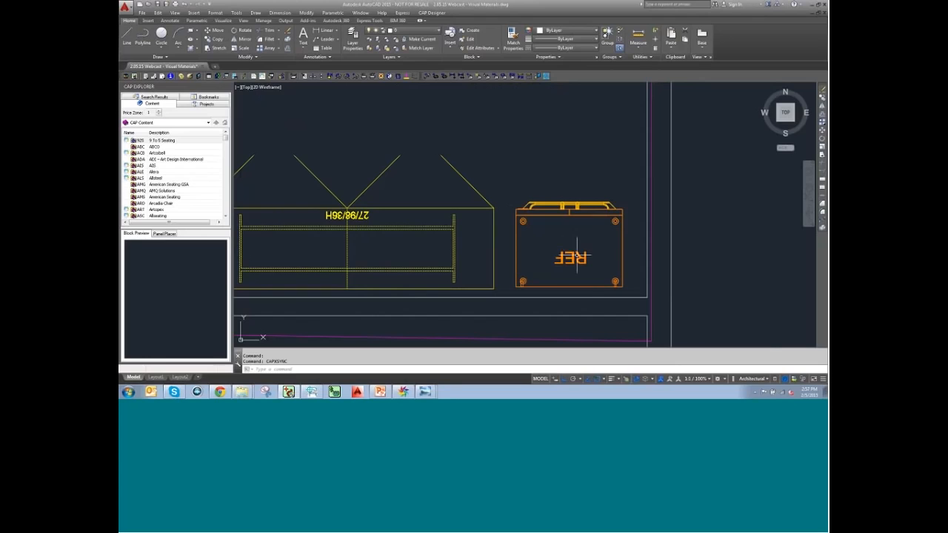
pyautogui.click(380, 392)
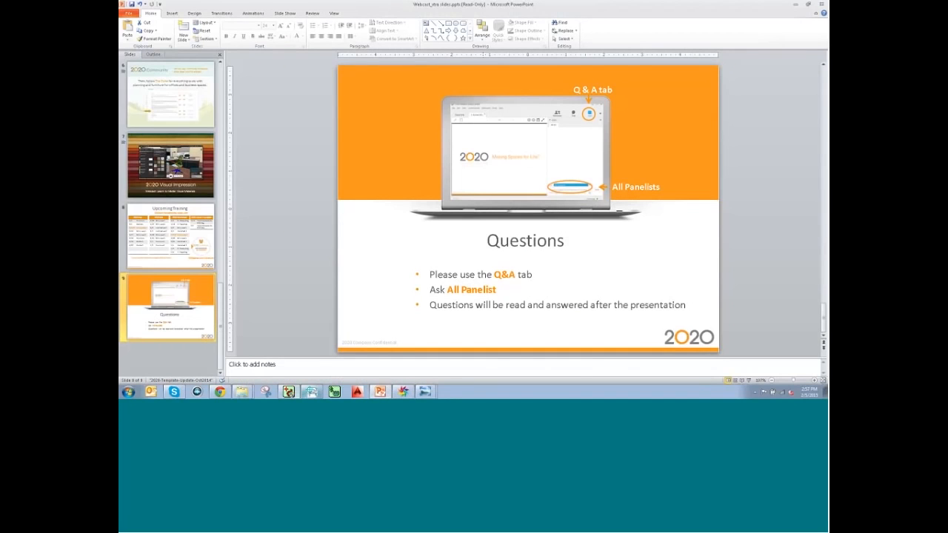
# Bring the AutoCAD floor plan with the credenza and REF unit back to the front.
pyautogui.click(306, 392)
pyautogui.click(292, 392)
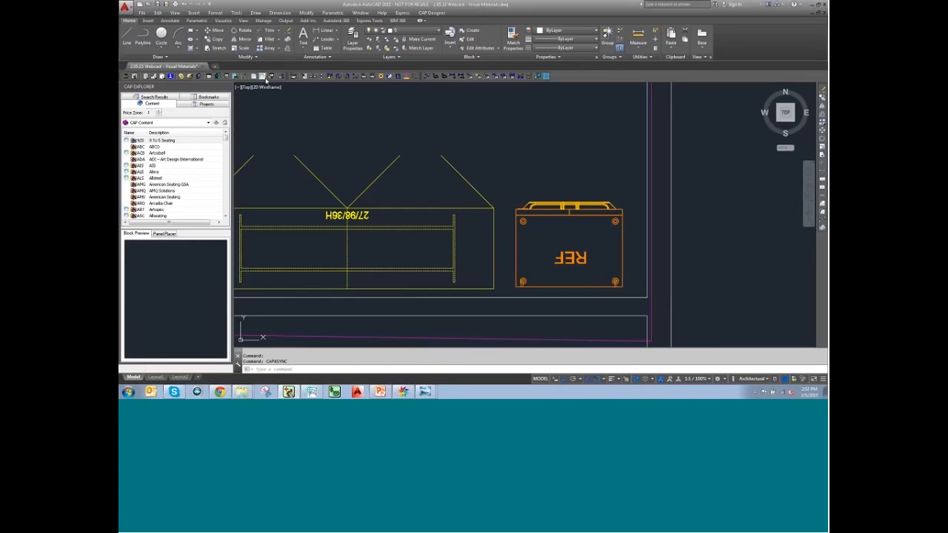
# Run VIZ, open the Conference room scene in 3-D, and zoom out.
pyautogui.click(372, 79)
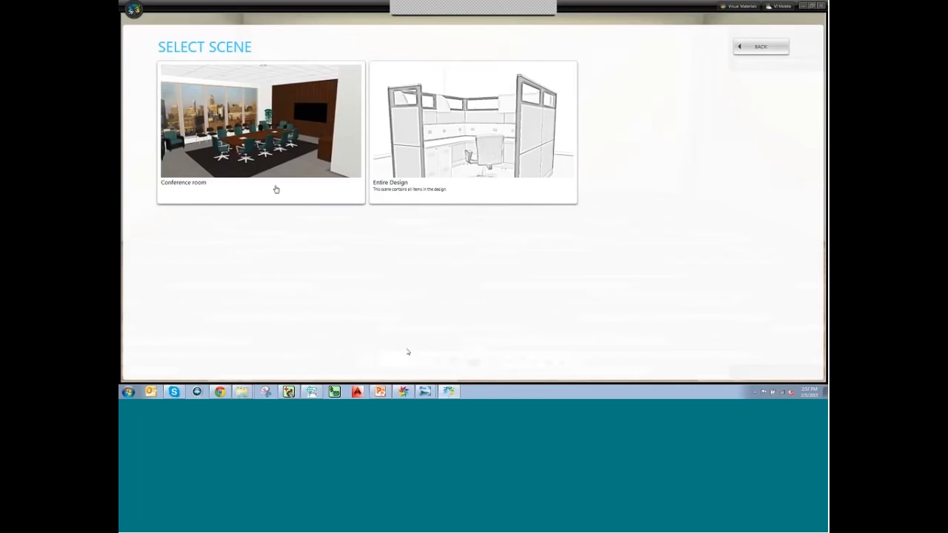
pyautogui.click(275, 189)
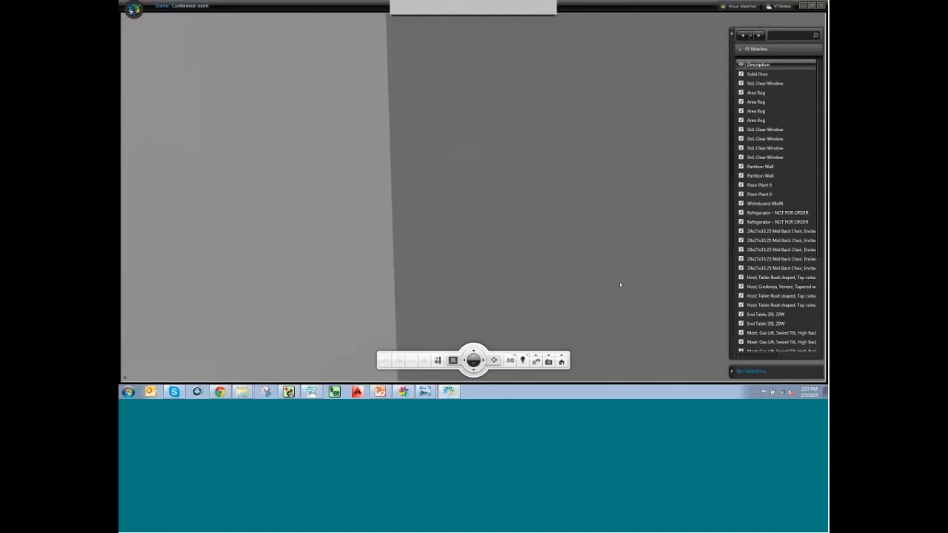
pyautogui.scroll(-2, 489, 275)
# Select the high-back swivel chair, isolate it and zoom to the selection.
pyautogui.moveTo(489, 275); pyautogui.dragTo(449, 279, button='middle')
pyautogui.click(445, 270)
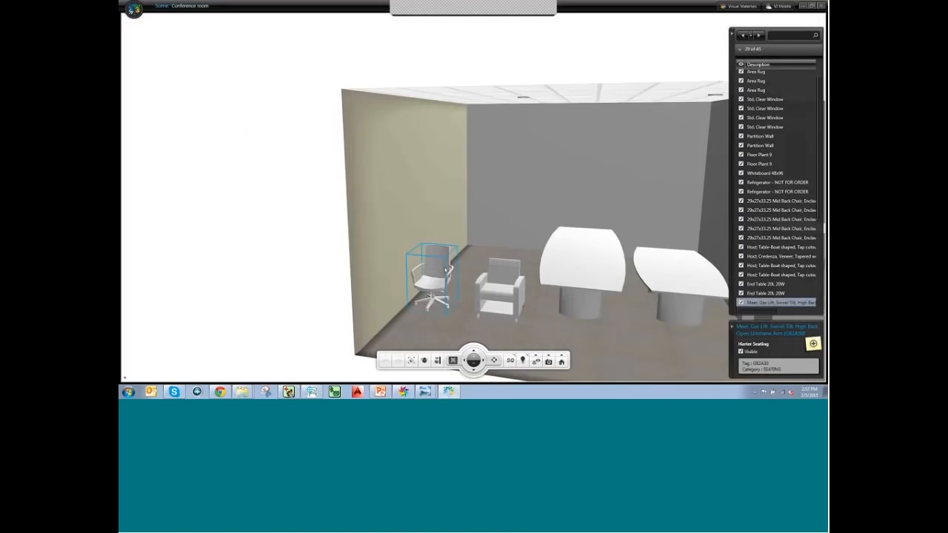
pyautogui.click(424, 360)
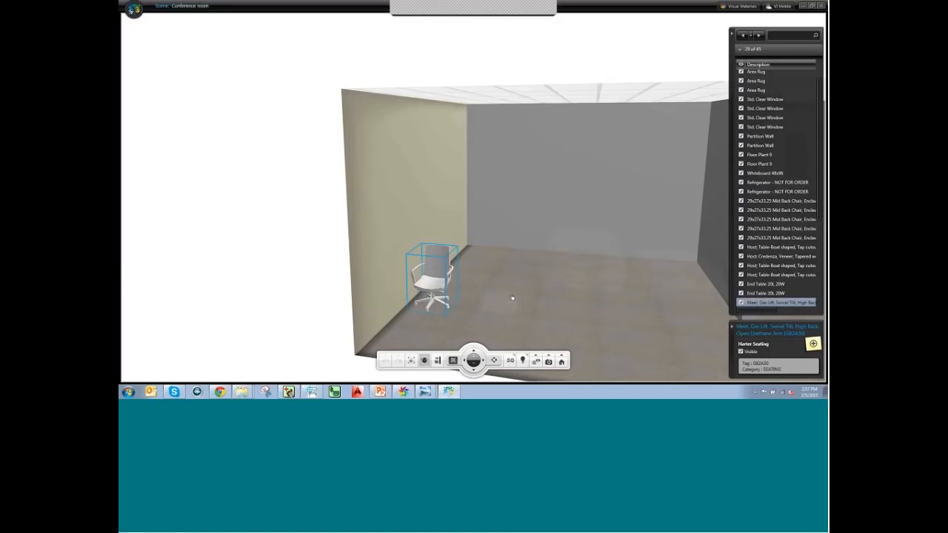
pyautogui.click(412, 360)
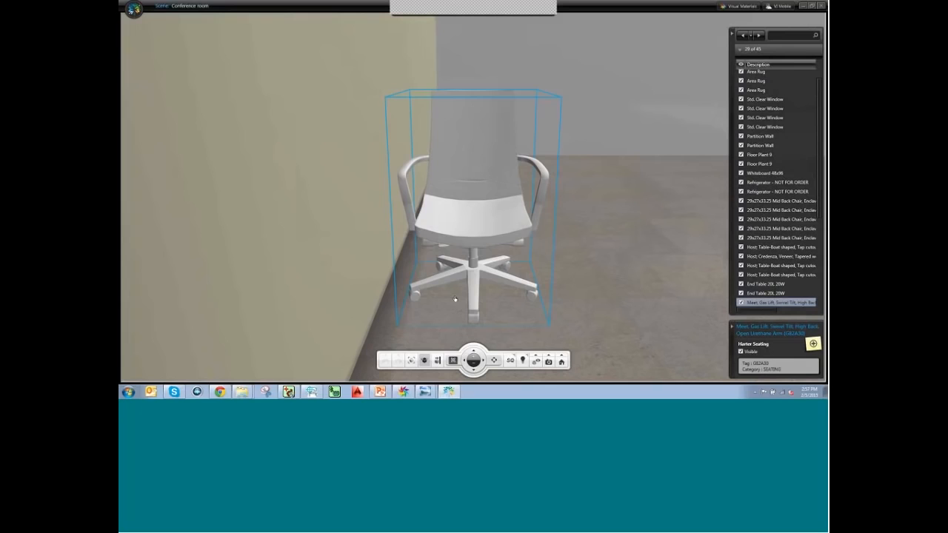
# Hide the partition wall by unchecking its Visible box to reveal the conference room.
pyautogui.click(659, 271)
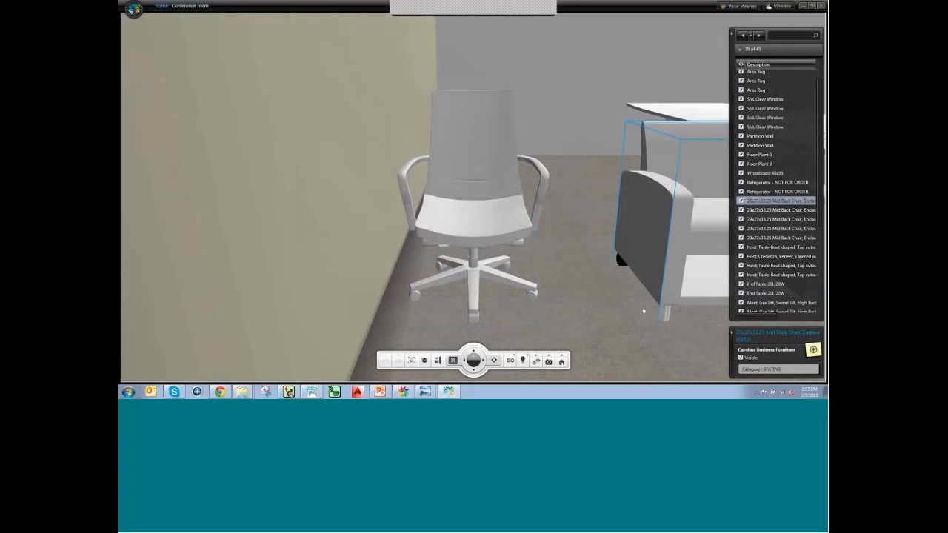
pyautogui.click(527, 150)
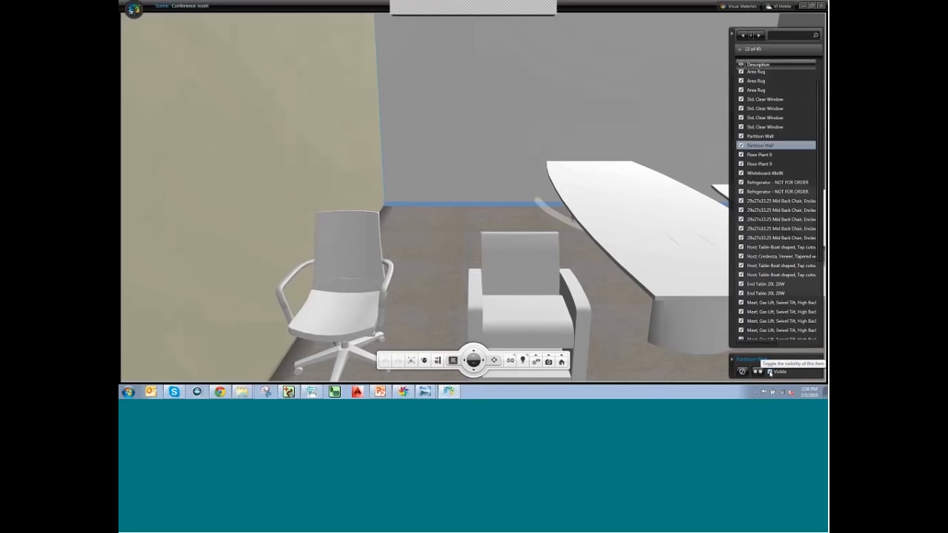
pyautogui.click(770, 372)
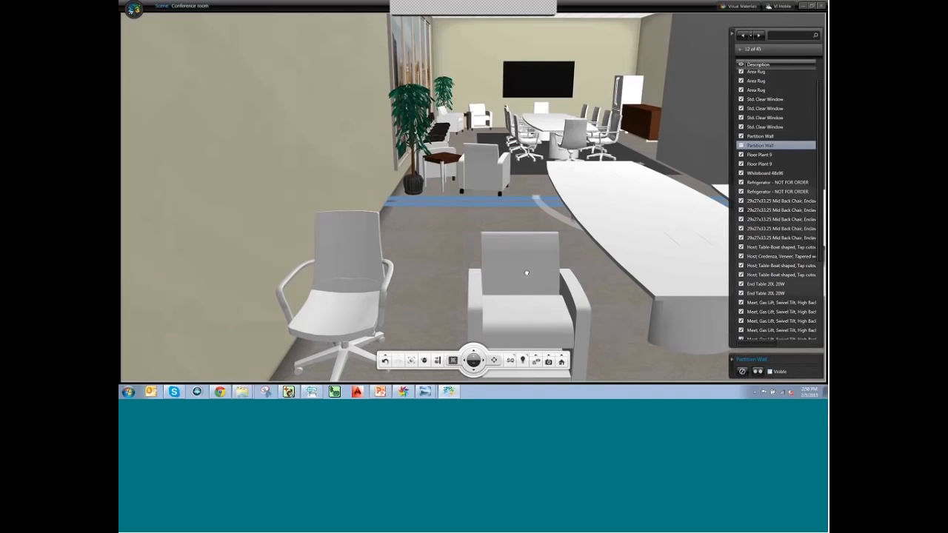
pyautogui.click(525, 214)
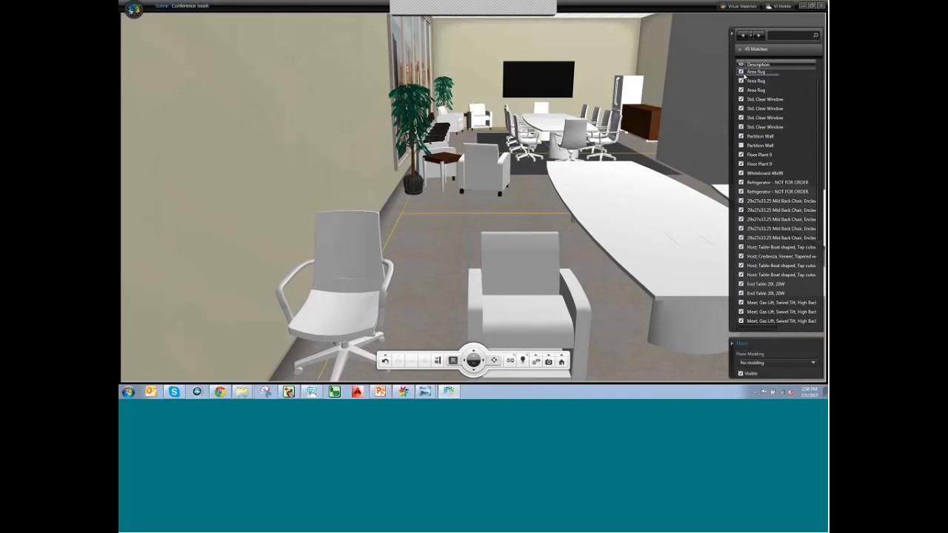
pyautogui.scroll(1, 818, 82)
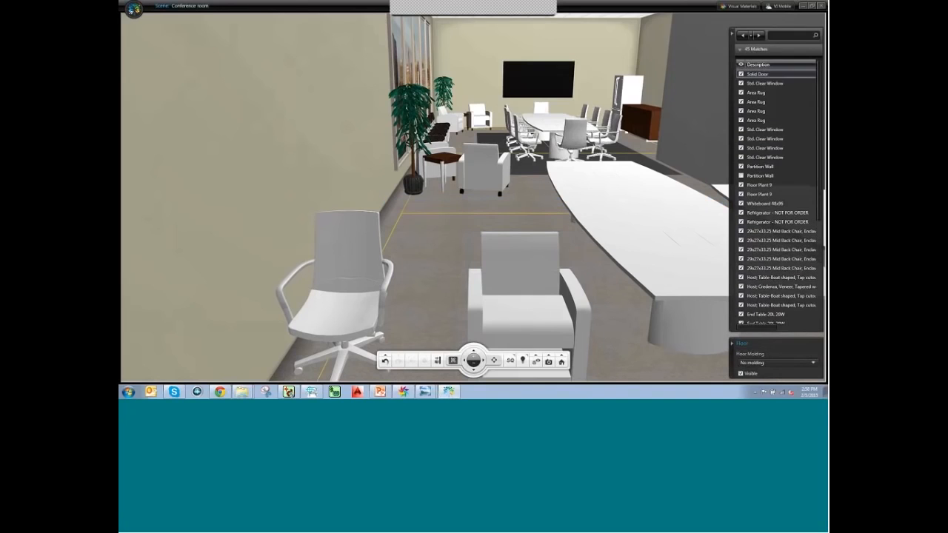
pyautogui.click(741, 66)
pyautogui.click(742, 74)
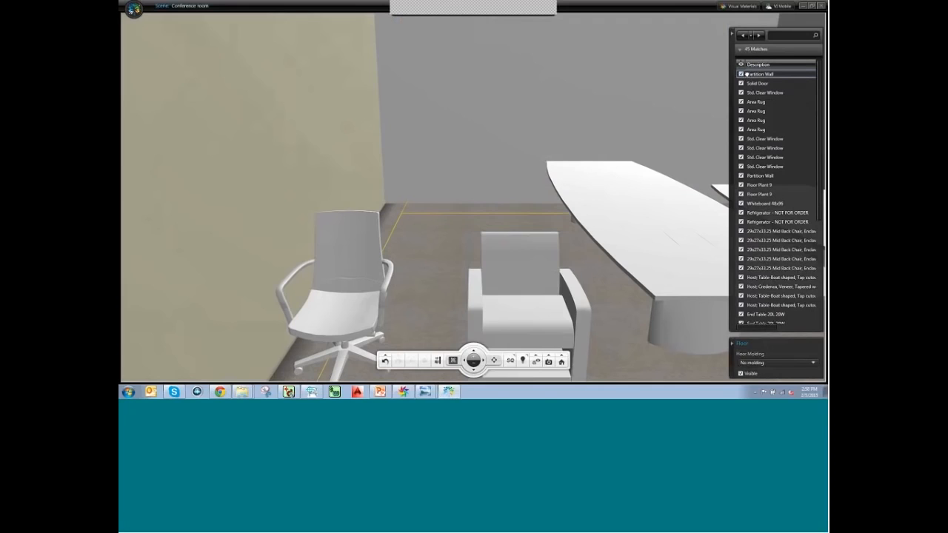
pyautogui.click(741, 74)
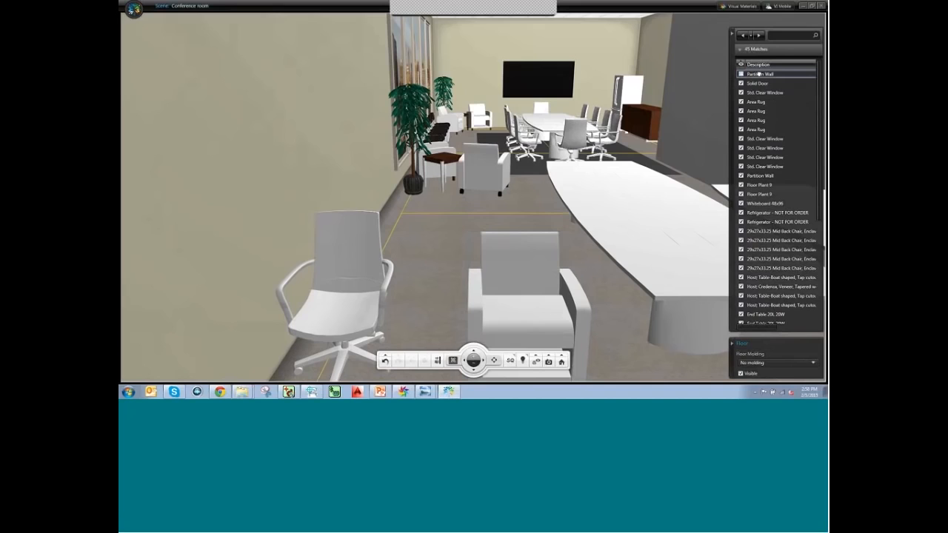
# Minimize the viewer and present PowerPoint slide 8, Upcoming Training, as a full-screen slide show.
pyautogui.click(802, 7)
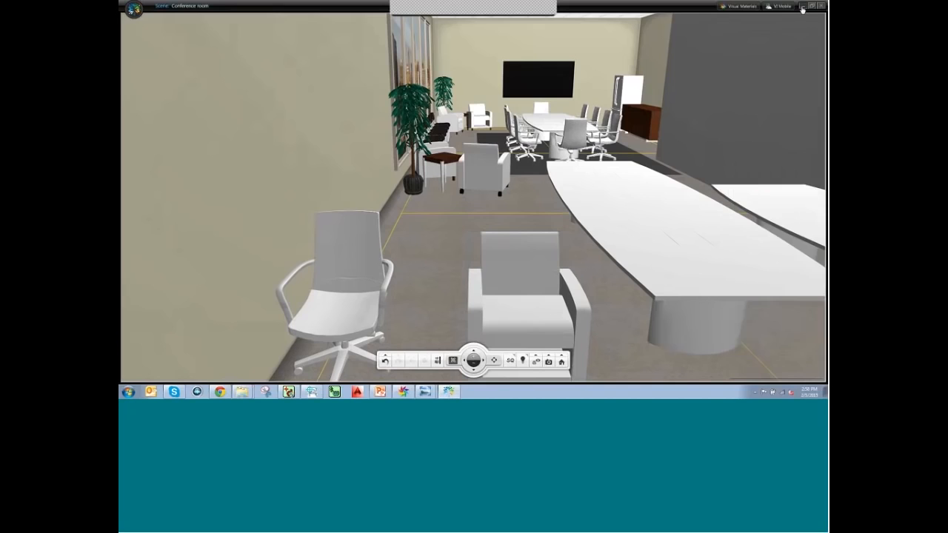
pyautogui.click(381, 392)
pyautogui.click(138, 248)
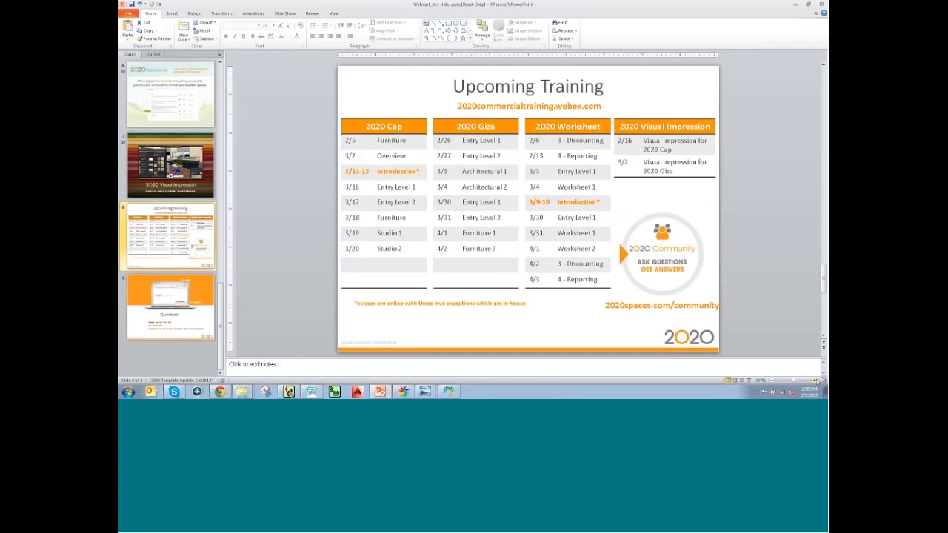
pyautogui.click(748, 380)
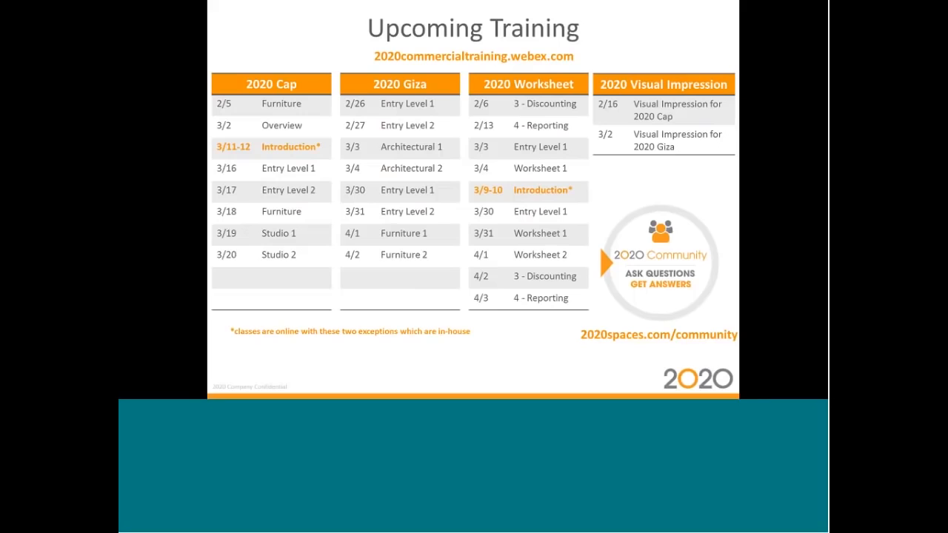